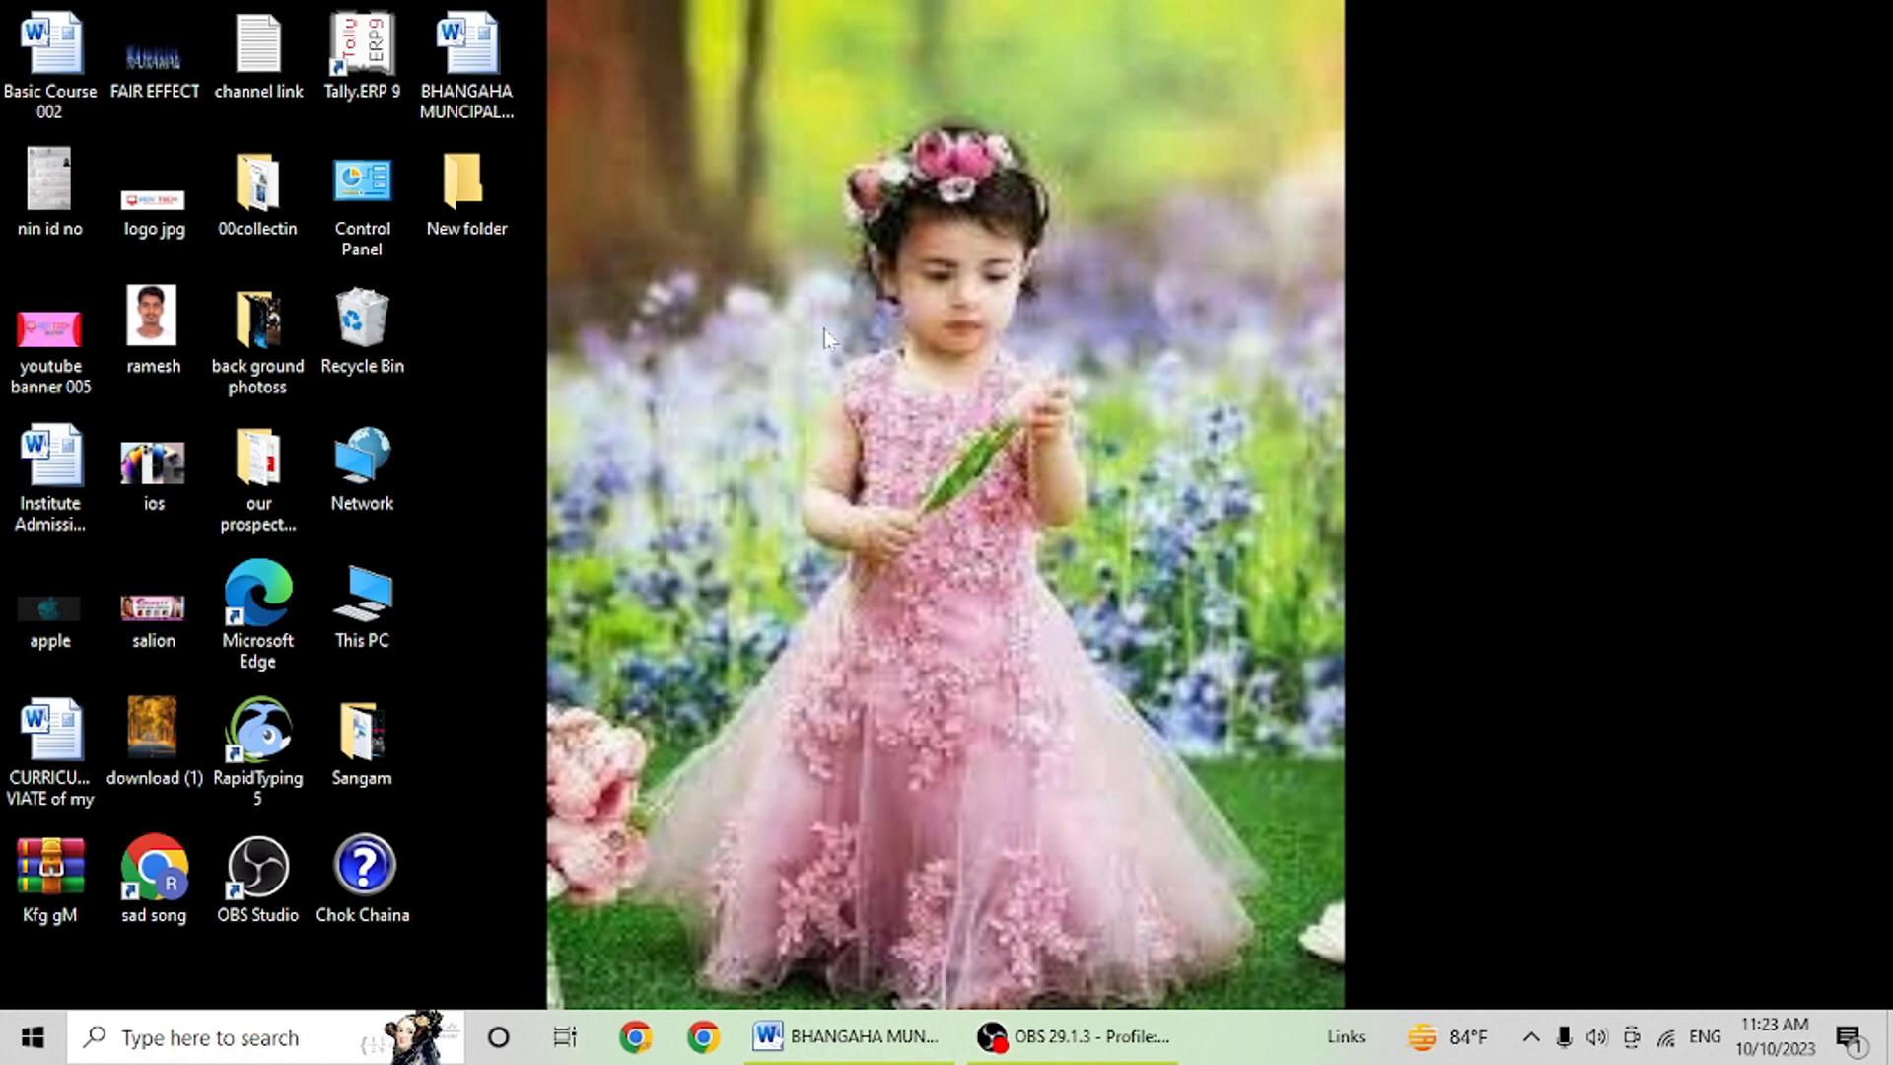
Open the BHANGAHA MUNCIPALITY latterpad document from the desktop and look over its page layout.
{"action": "double_click", "coordinate": [468, 49]}
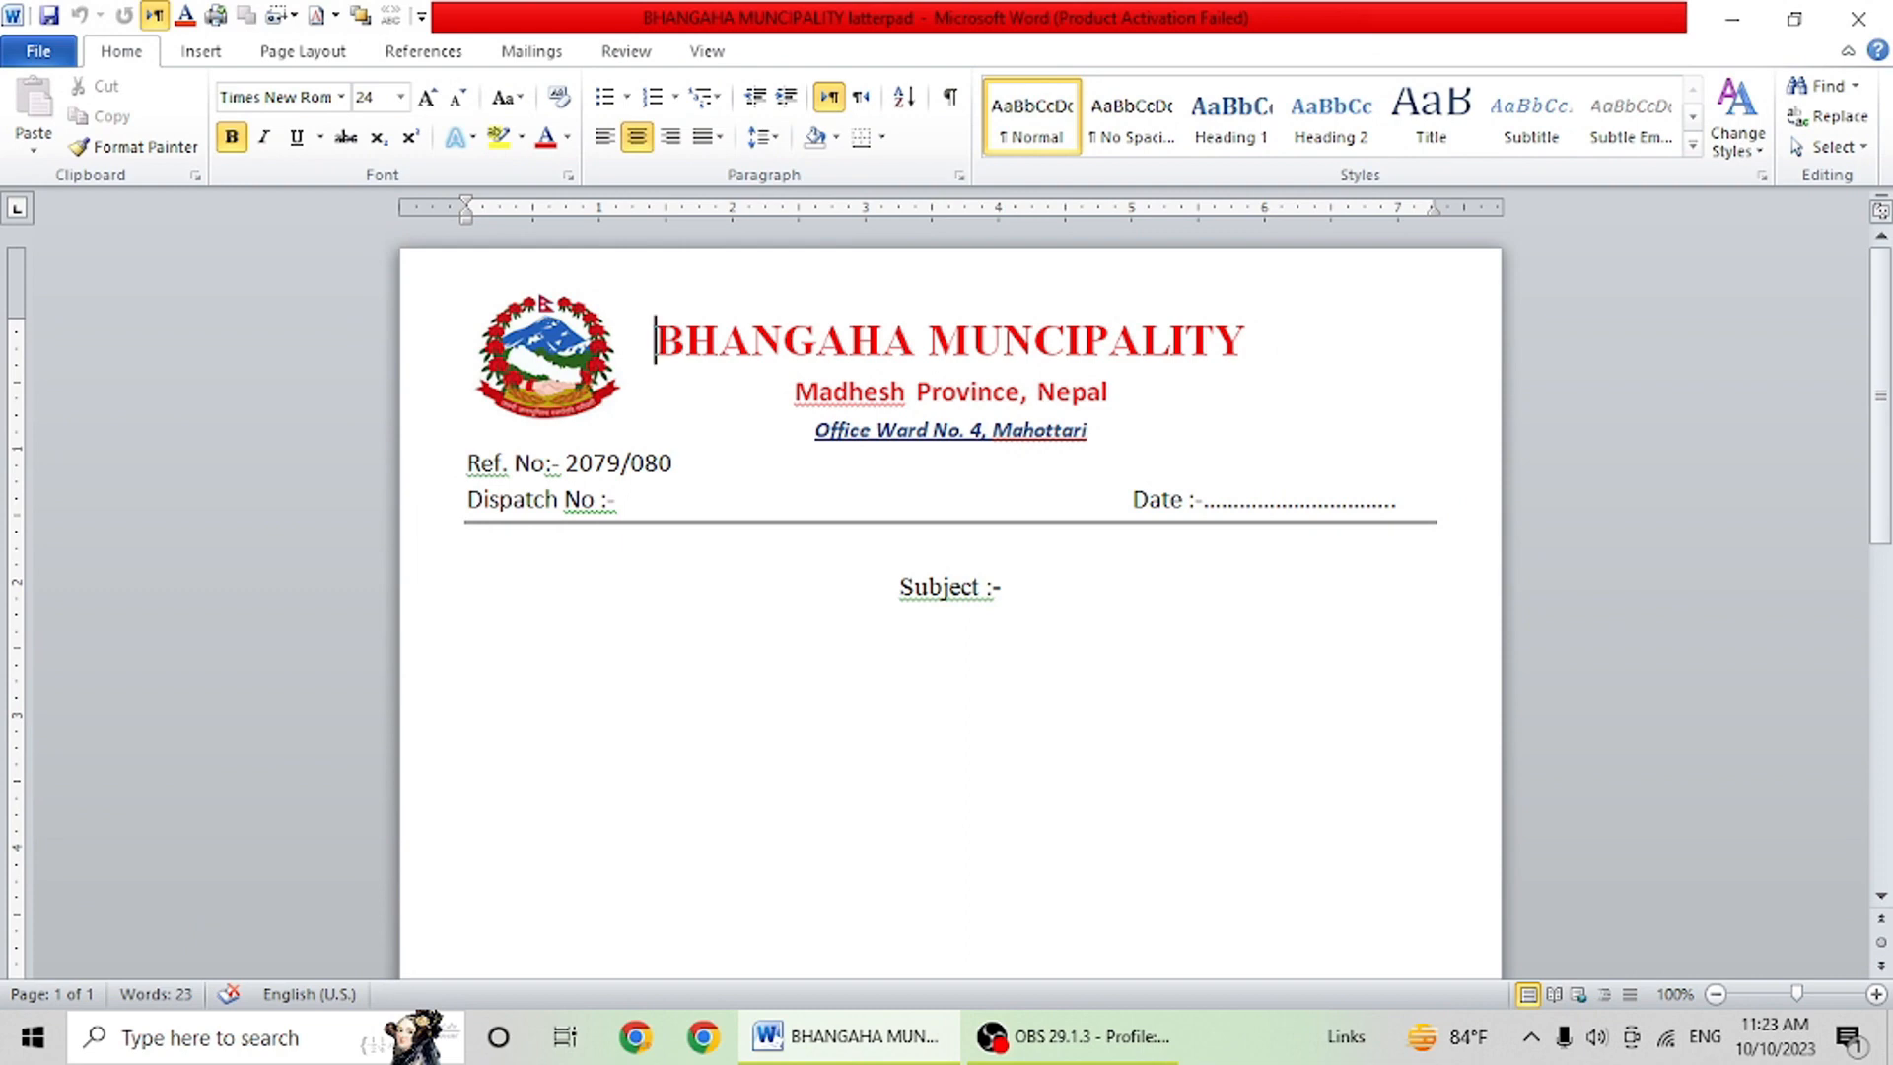
{"action": "scroll", "coordinate": [949, 602], "scroll_direction": "down", "scroll_amount": 9}
{"action": "scroll", "coordinate": [950, 602], "scroll_direction": "up", "scroll_amount": 7}
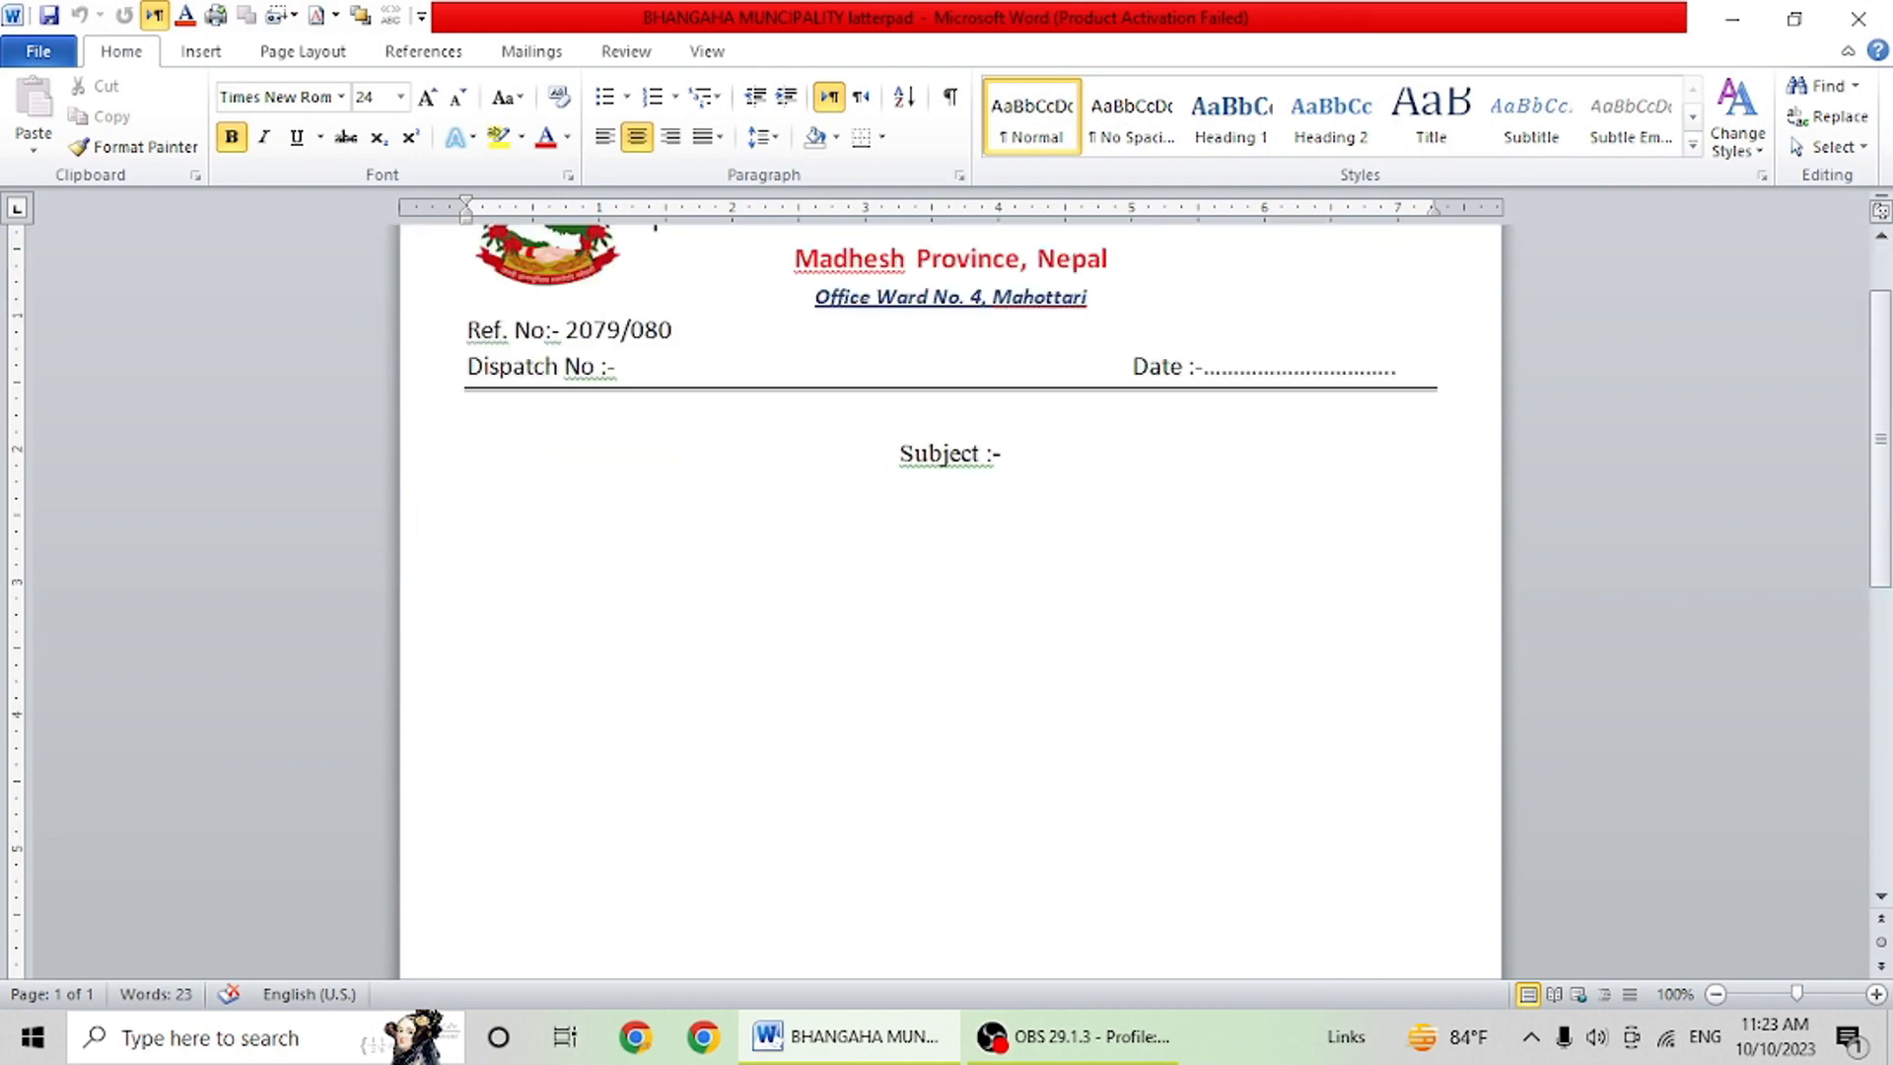
{"action": "scroll", "coordinate": [950, 601], "scroll_direction": "up", "scroll_amount": 2}
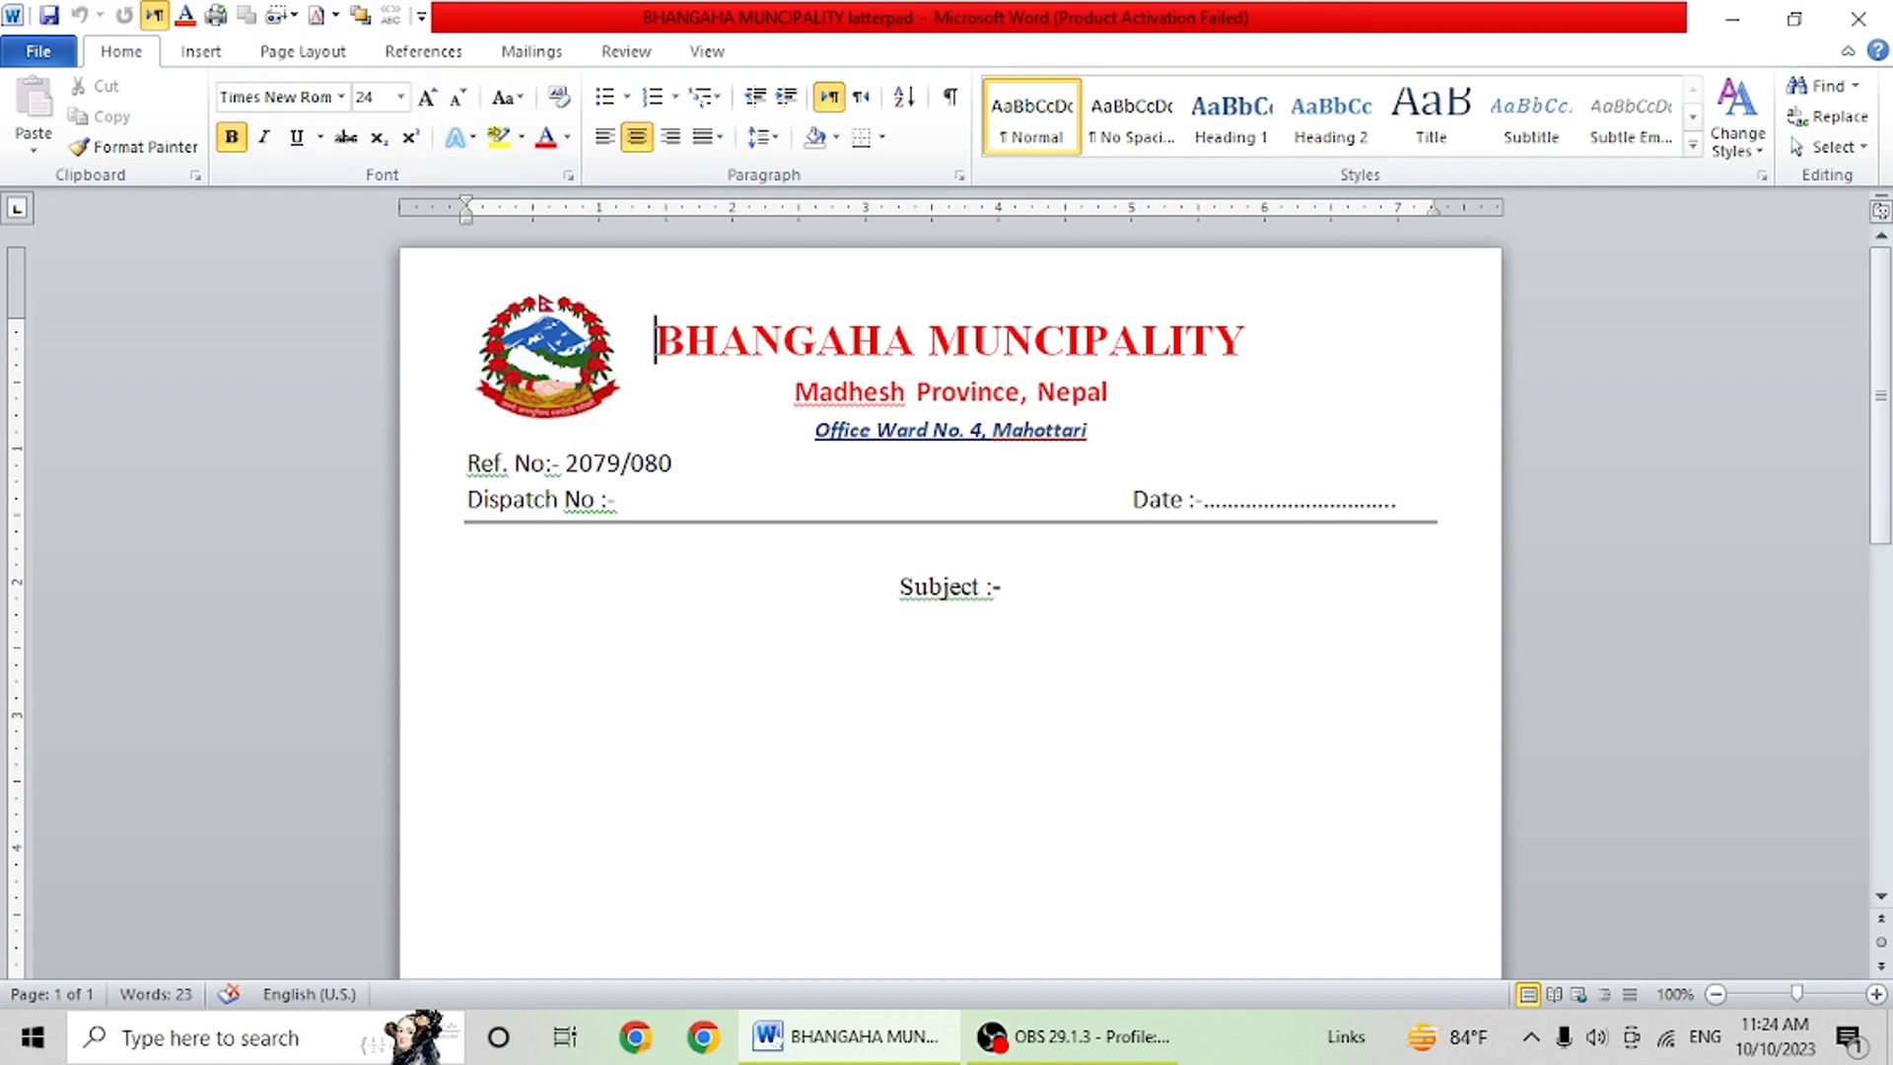
{"action": "scroll", "coordinate": [949, 601], "scroll_direction": "down", "scroll_amount": 2}
{"action": "scroll", "coordinate": [949, 601], "scroll_direction": "up", "scroll_amount": 2}
{"action": "scroll", "coordinate": [950, 602], "scroll_direction": "down", "scroll_amount": 4}
{"action": "scroll", "coordinate": [950, 601], "scroll_direction": "up", "scroll_amount": 4}
Create a new blank document and set its zoom to 100%.
{"action": "key", "text": "ctrl+n"}
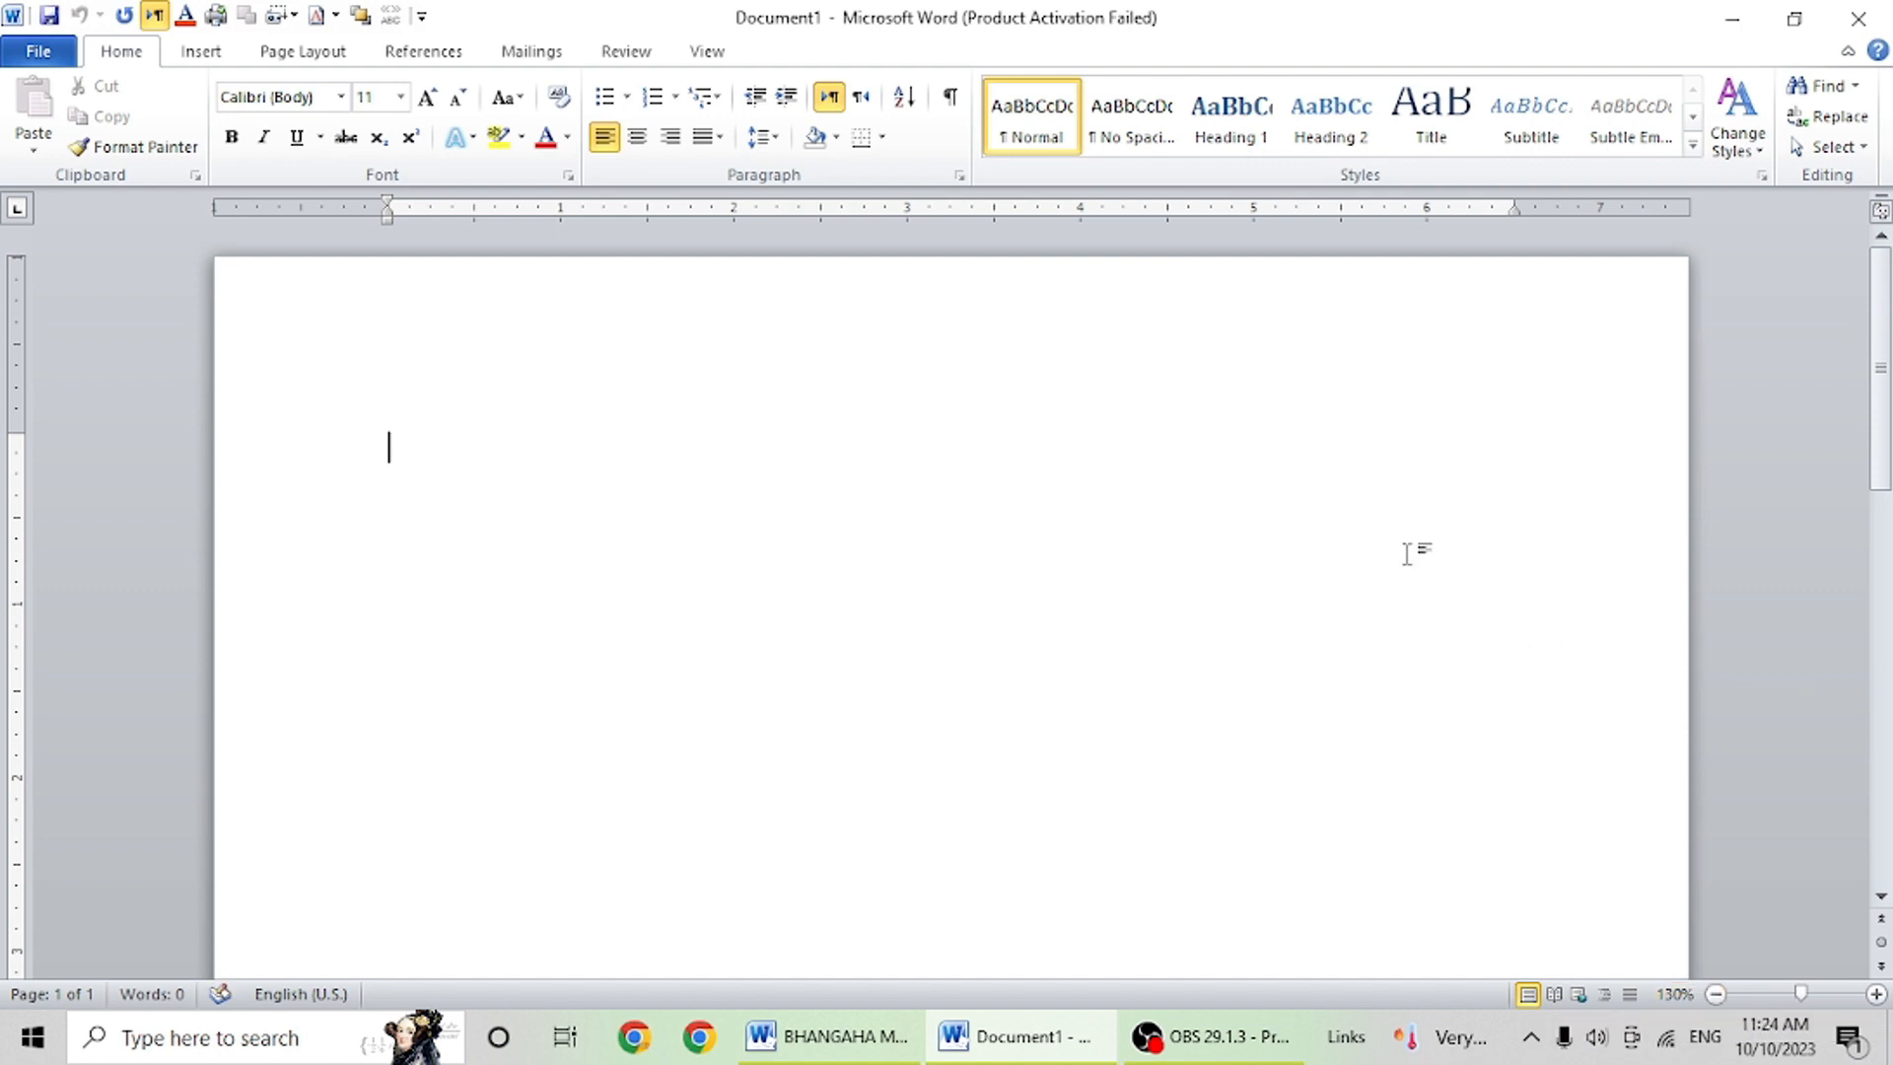
{"action": "left_click", "coordinate": [718, 57]}
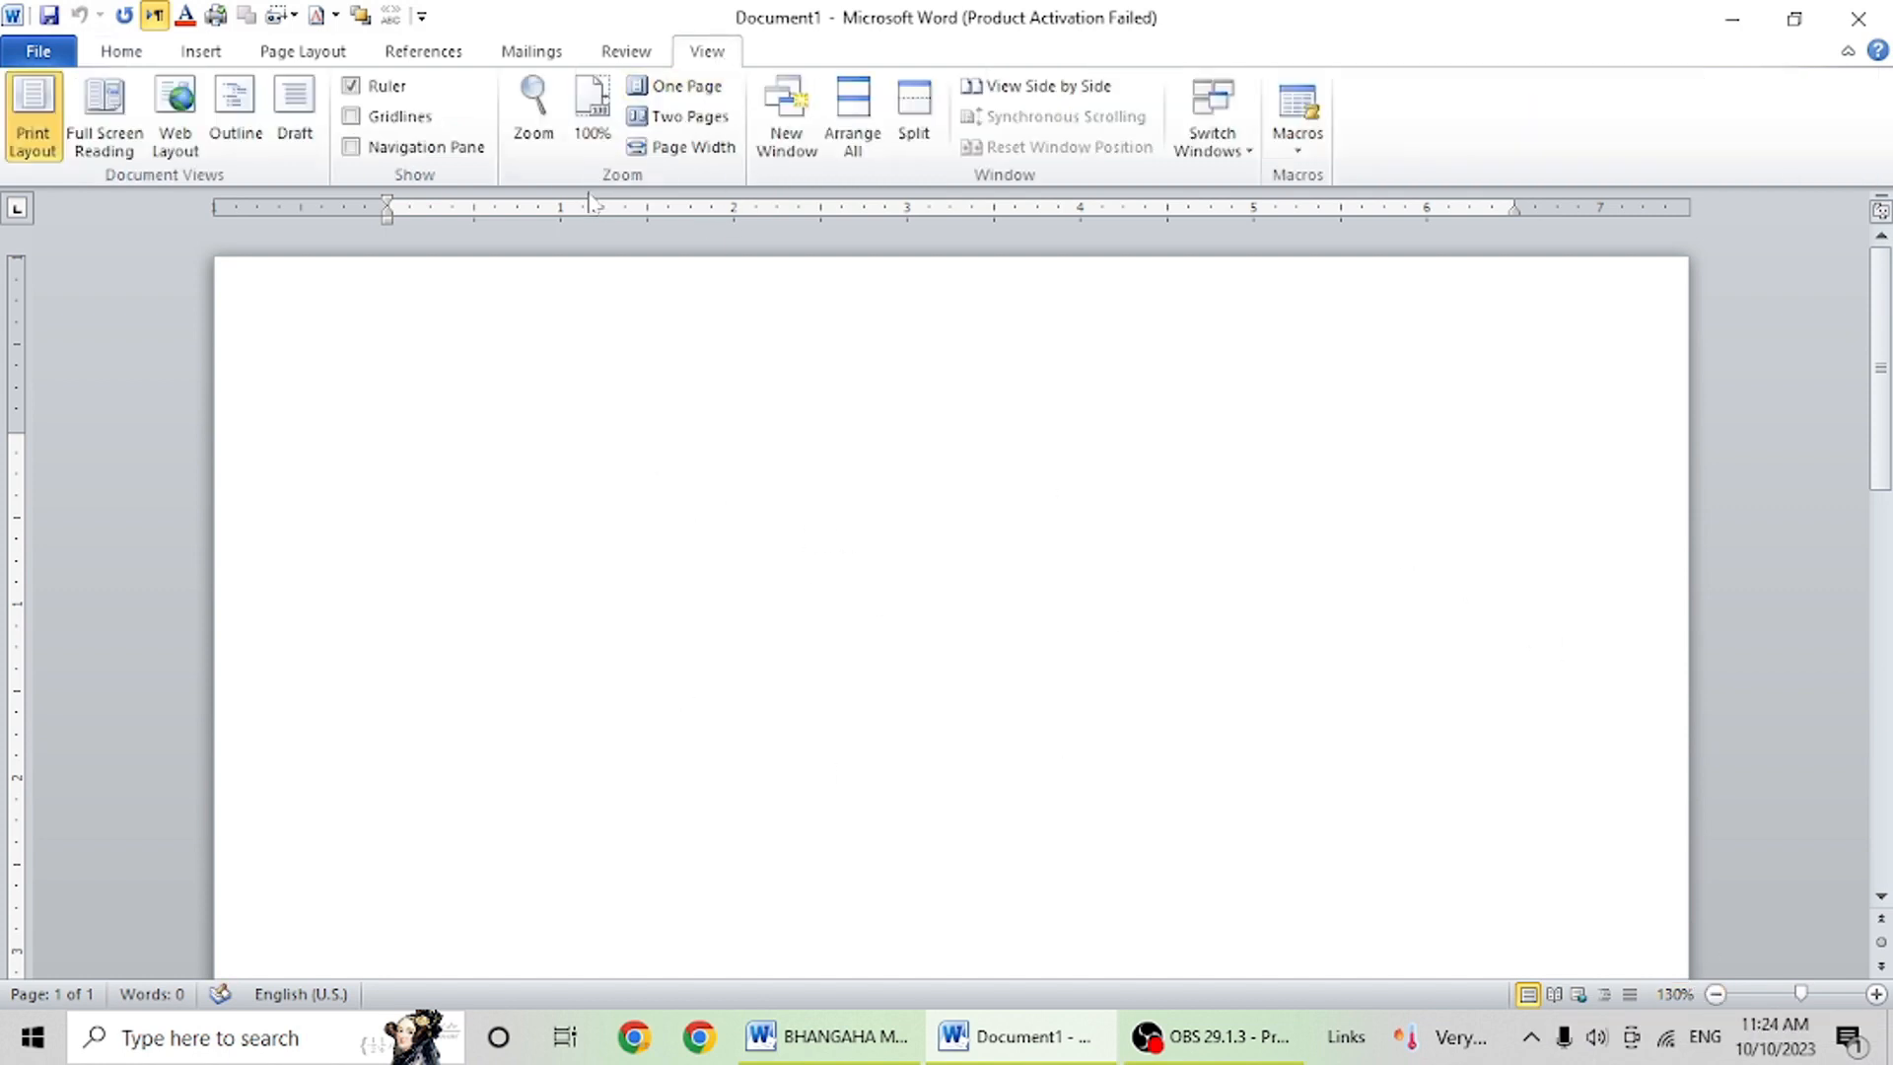
{"action": "left_click", "coordinate": [592, 127]}
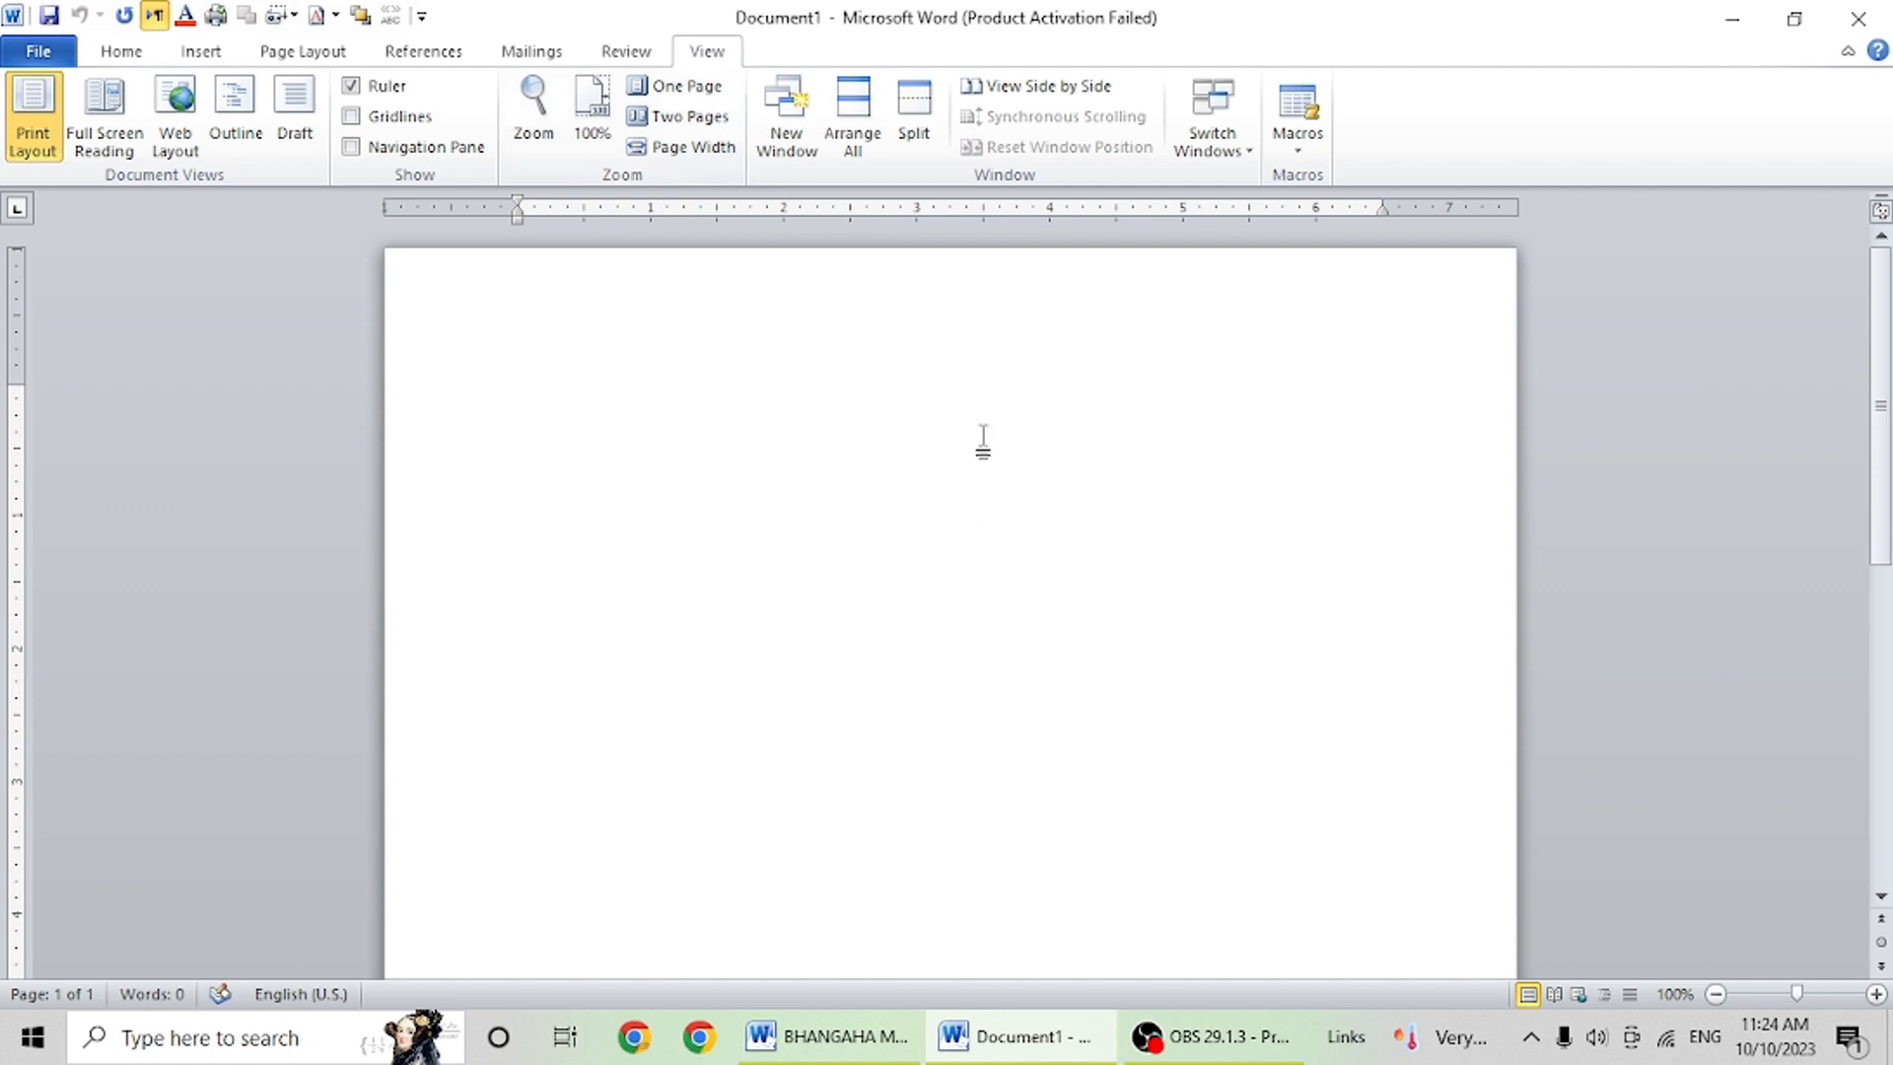
Set up the new document's page with Narrow margins, Portrait orientation and A4 paper size.
{"action": "left_click", "coordinate": [306, 53]}
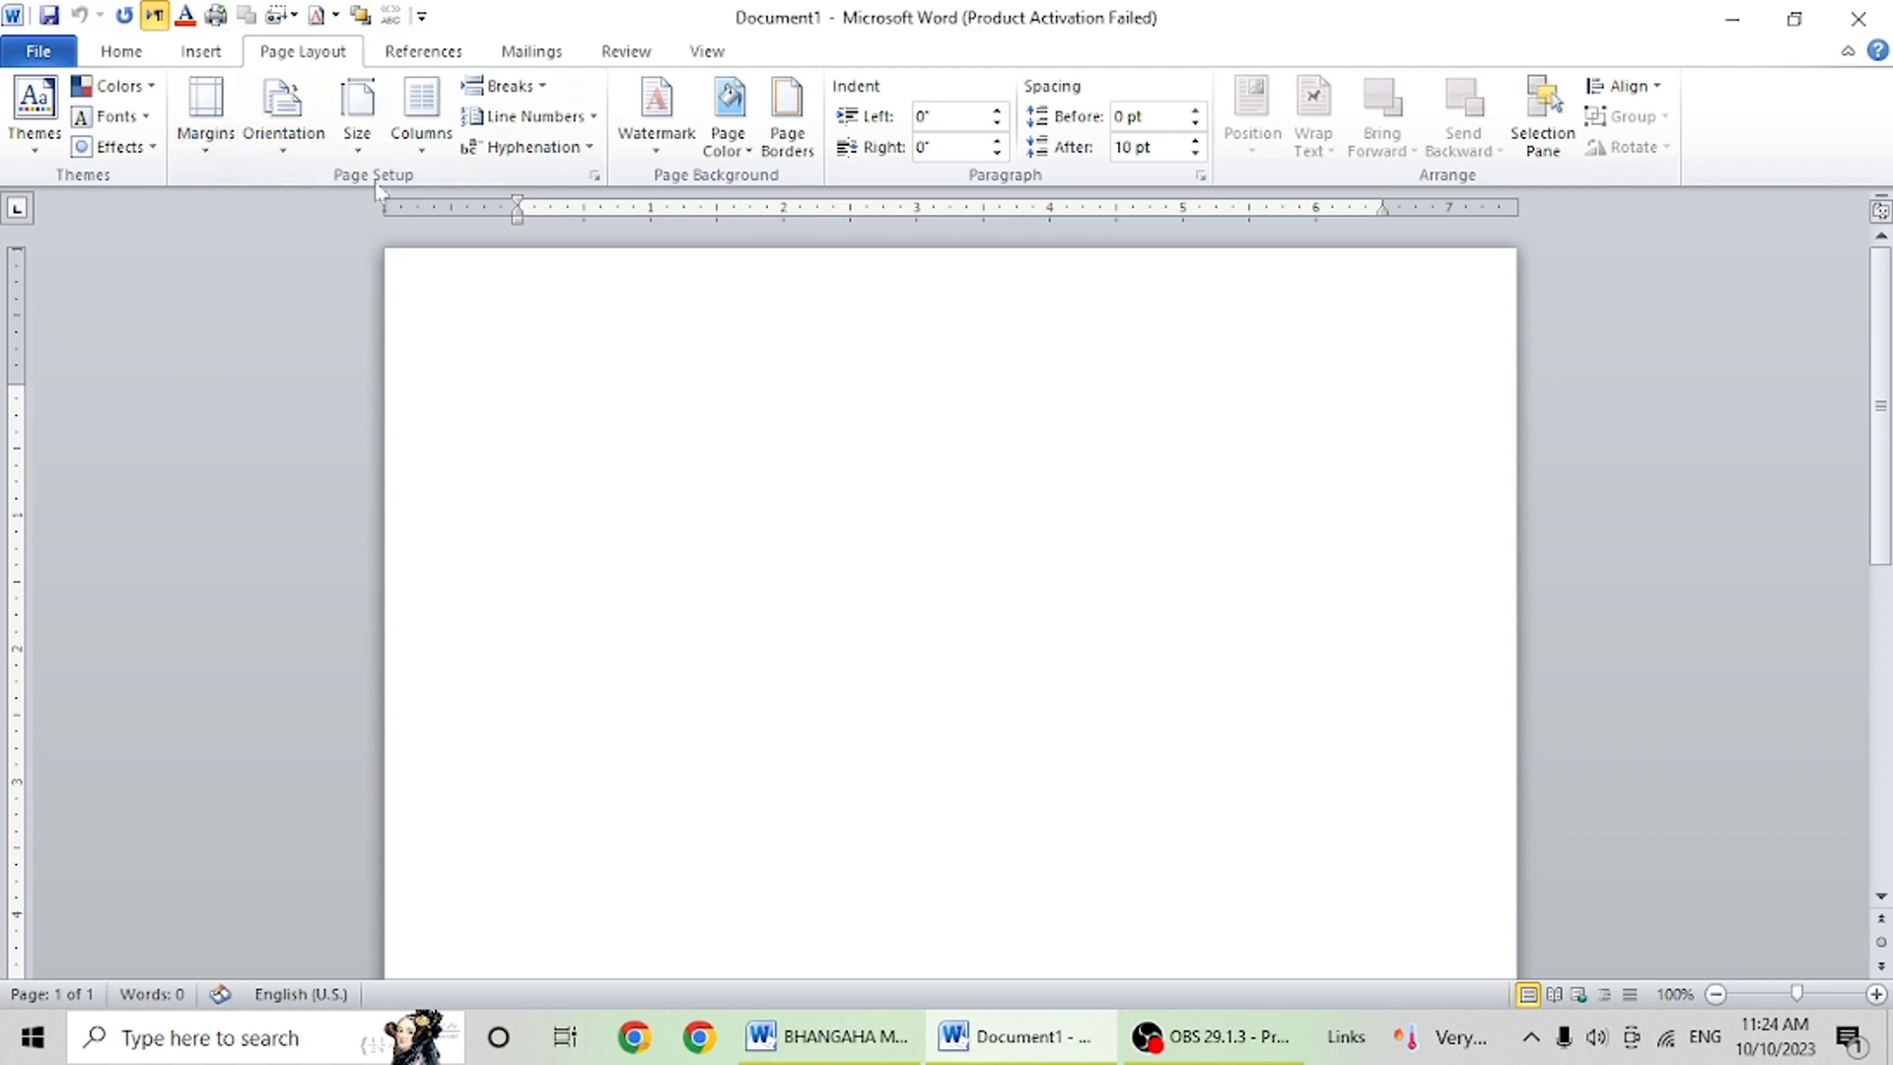
{"action": "left_click", "coordinate": [207, 158]}
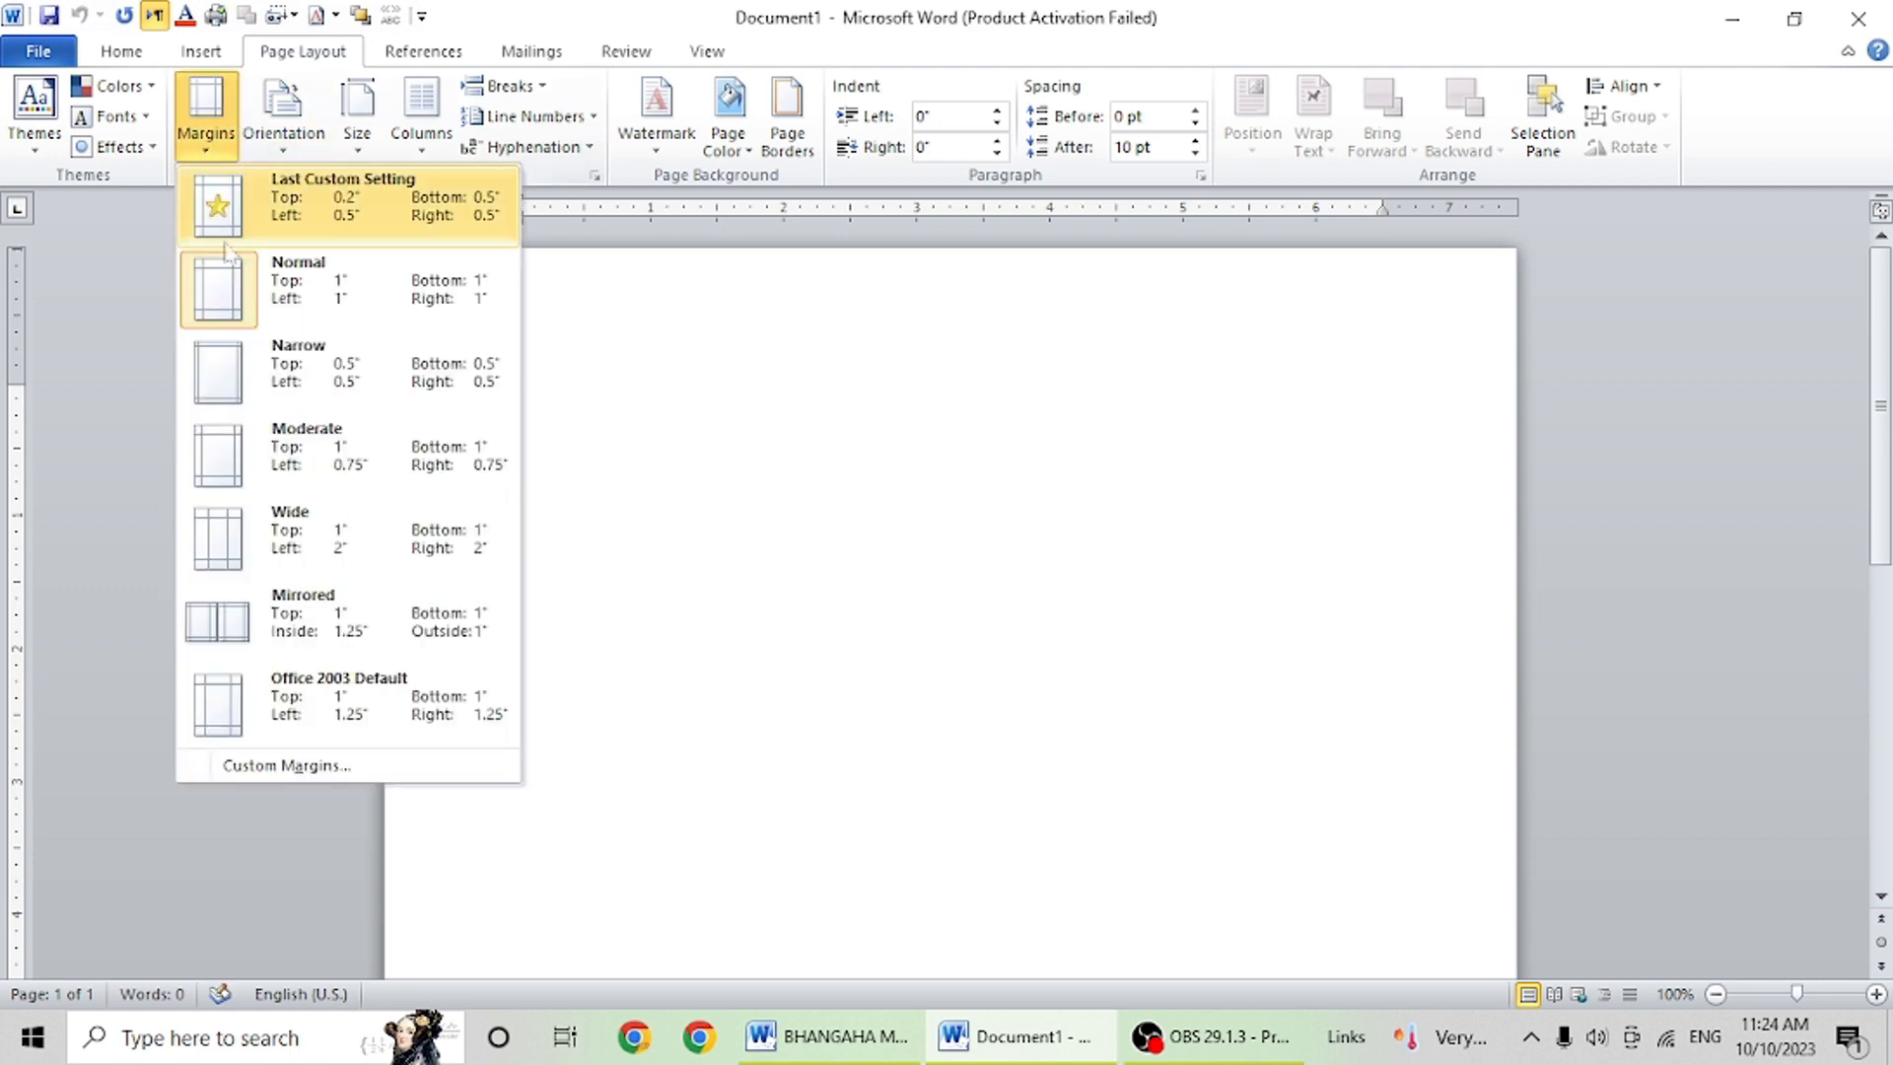
{"action": "left_click", "coordinate": [259, 380]}
{"action": "left_click", "coordinate": [284, 117]}
{"action": "left_click", "coordinate": [318, 212]}
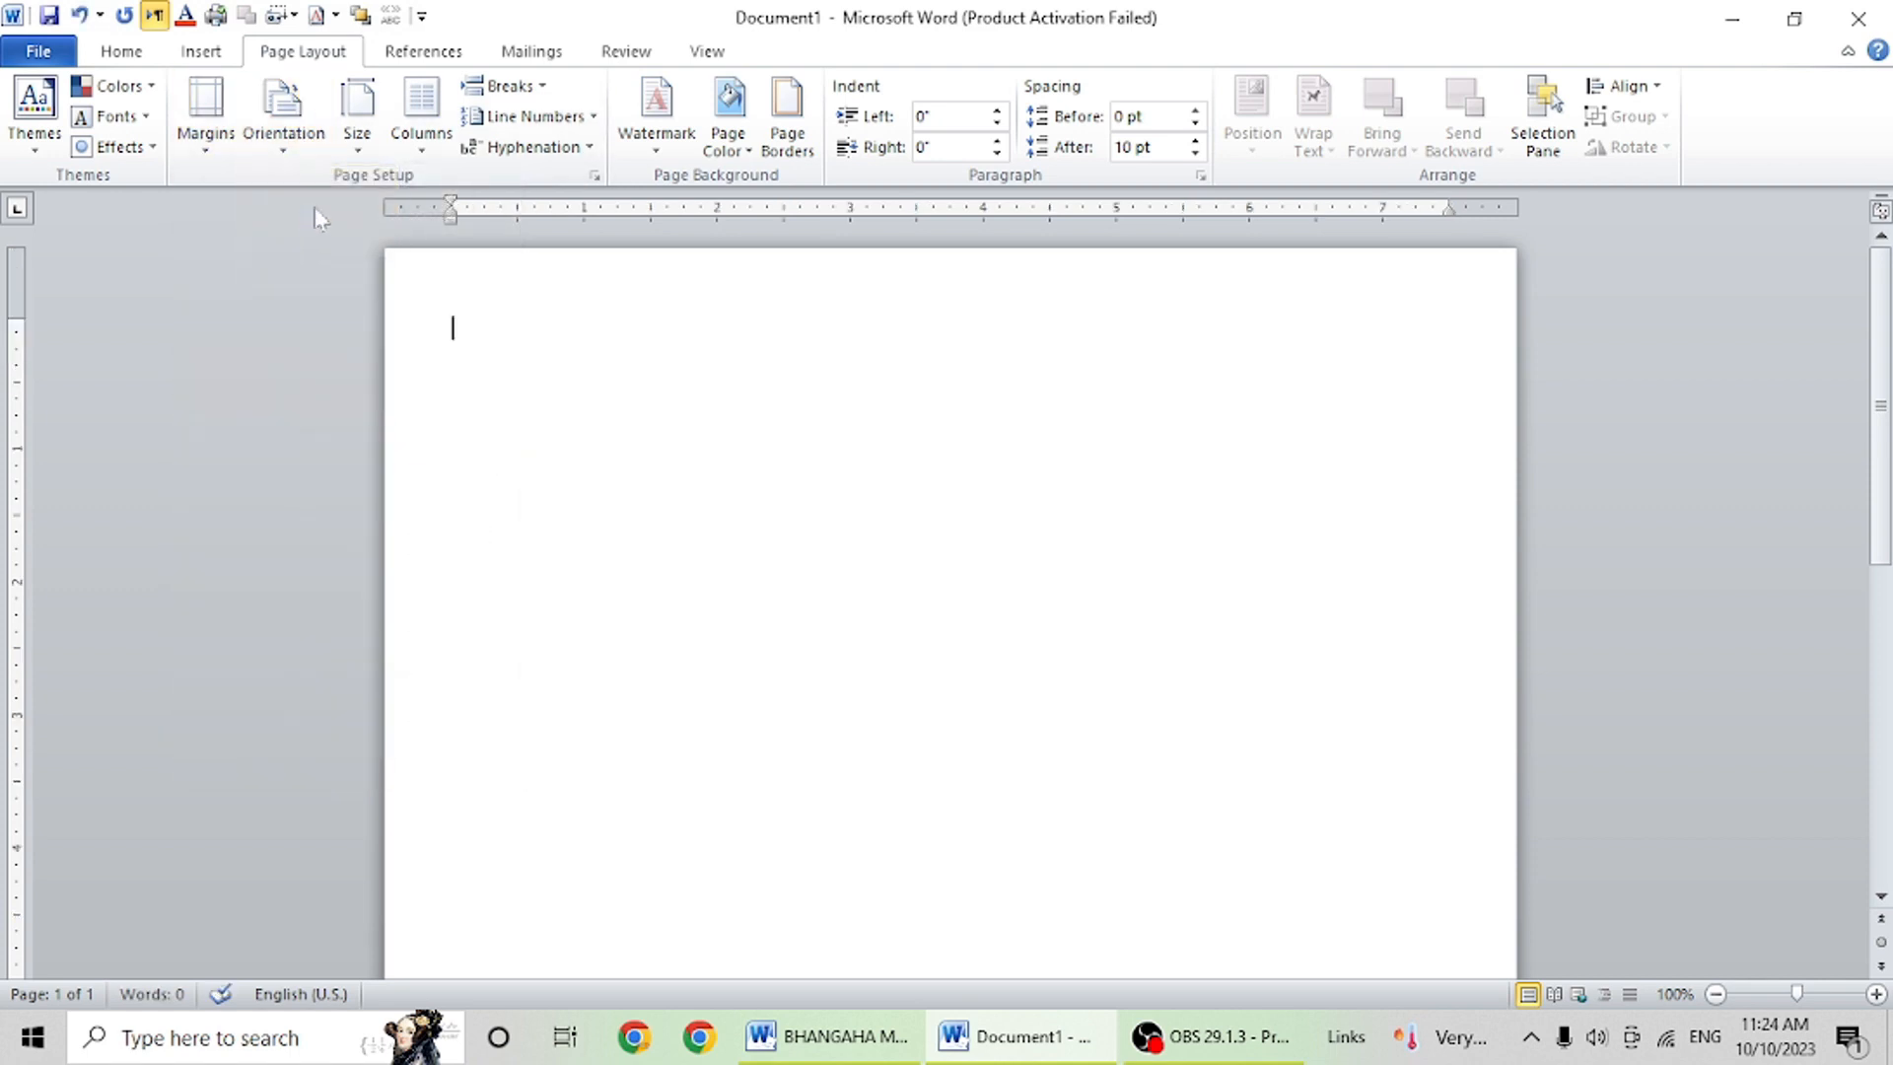
{"action": "left_click", "coordinate": [357, 138]}
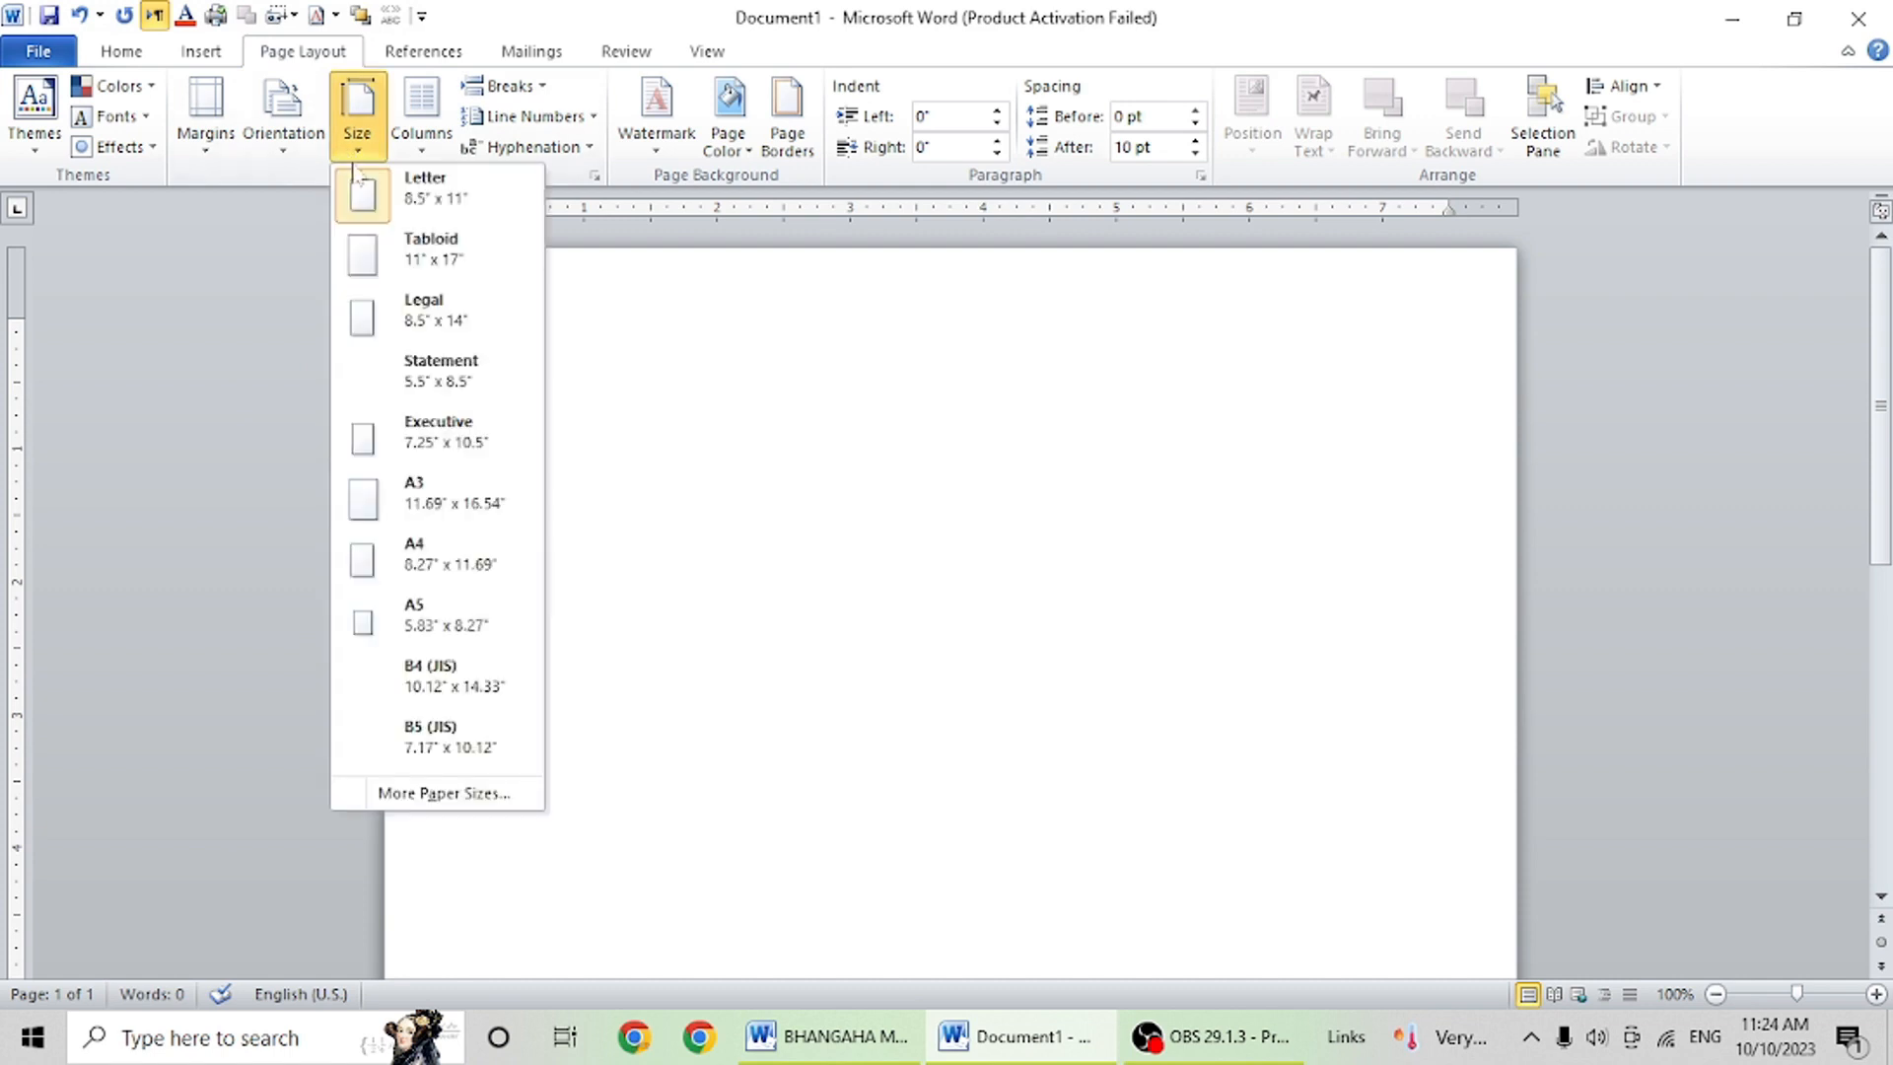
{"action": "left_click", "coordinate": [434, 564]}
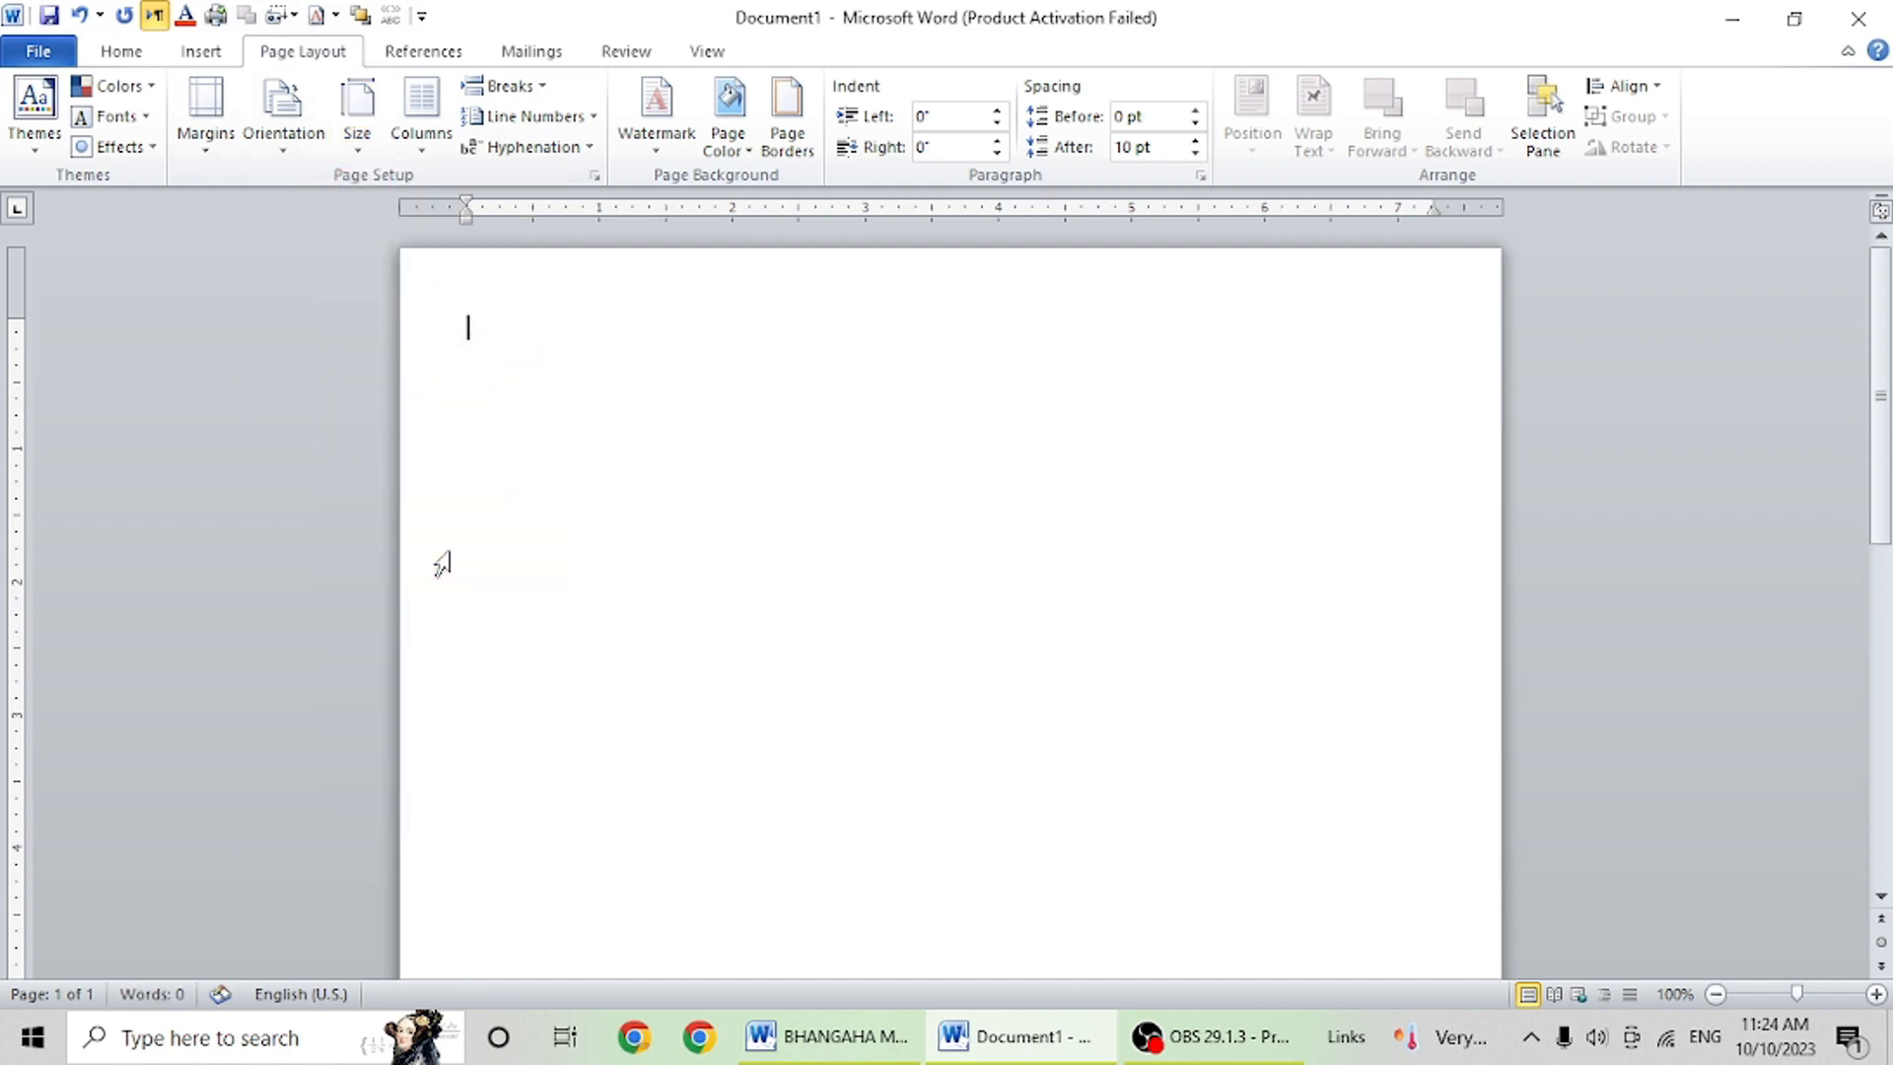
{"action": "left_click", "coordinate": [126, 53]}
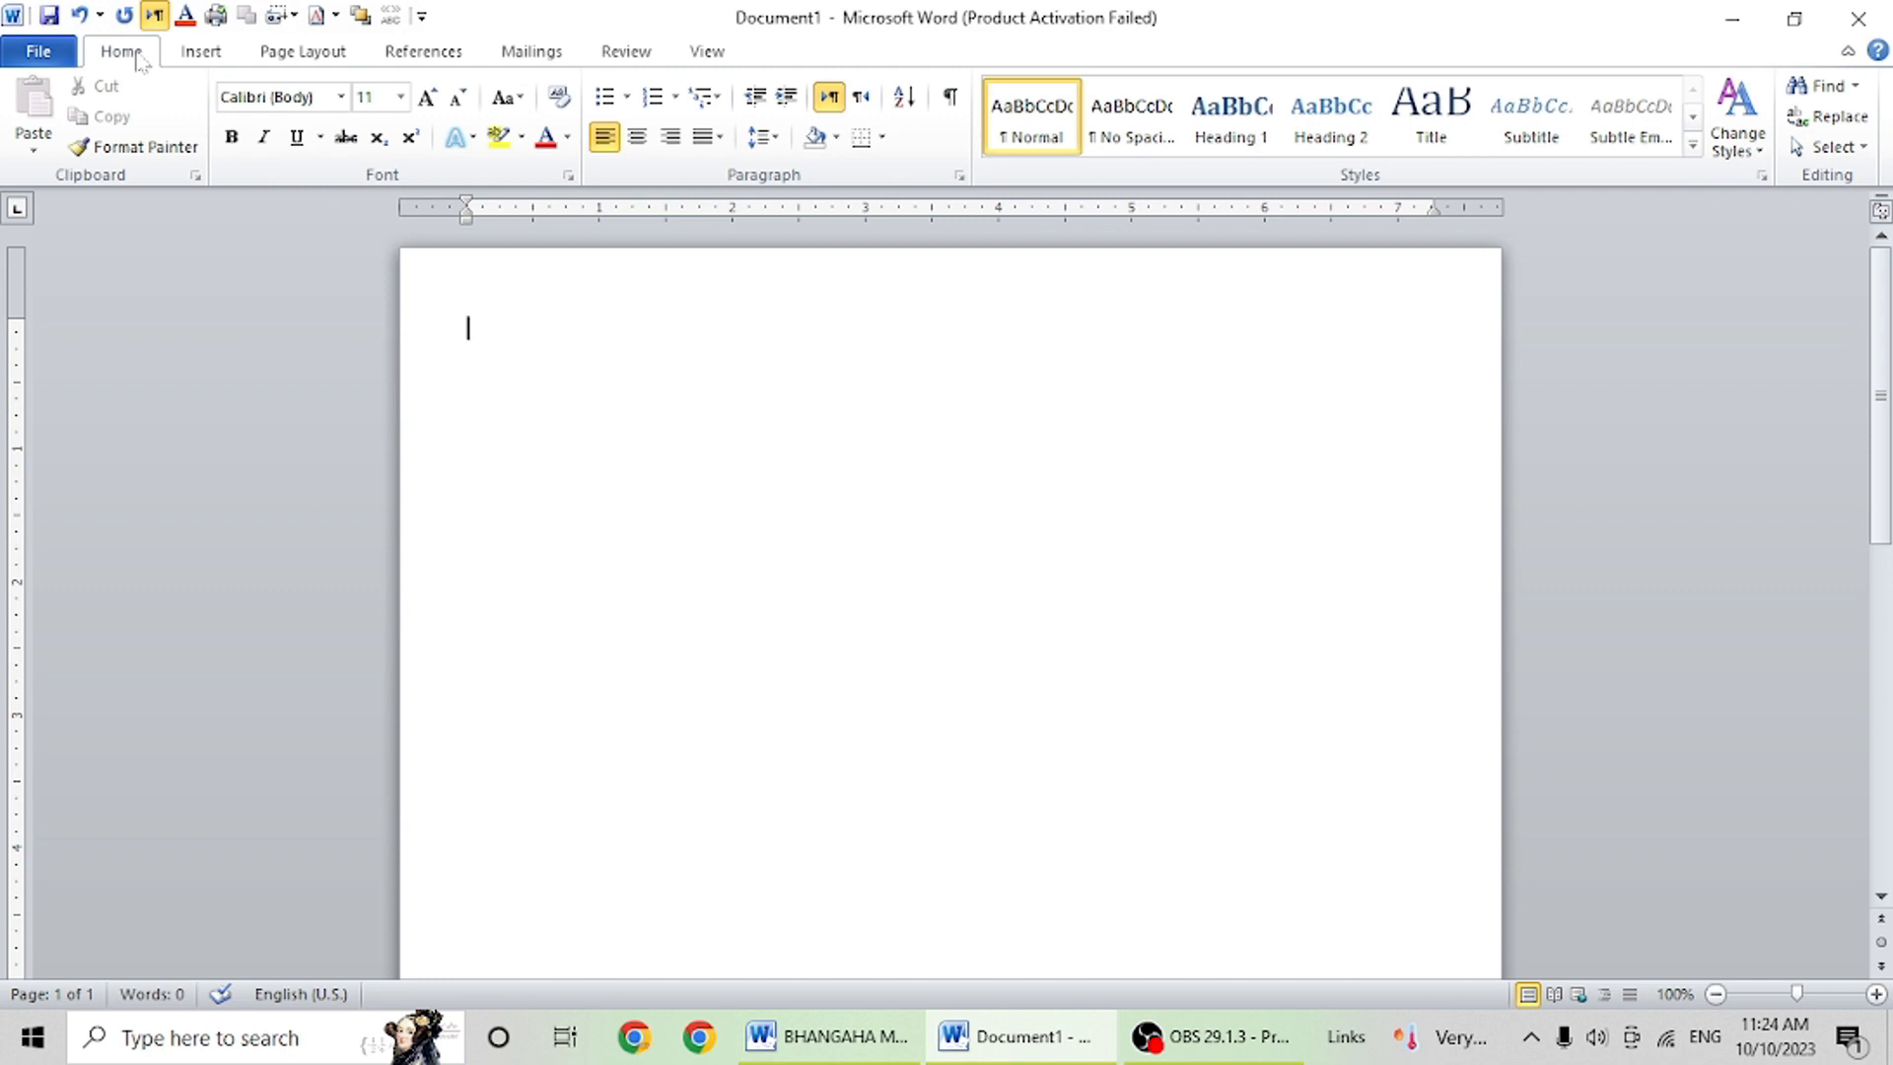
Examine the sample letterhead's heading, emblem, reference and dispatch lines, subject line and Ward Chairman signature block.
{"action": "left_click", "coordinate": [867, 1050]}
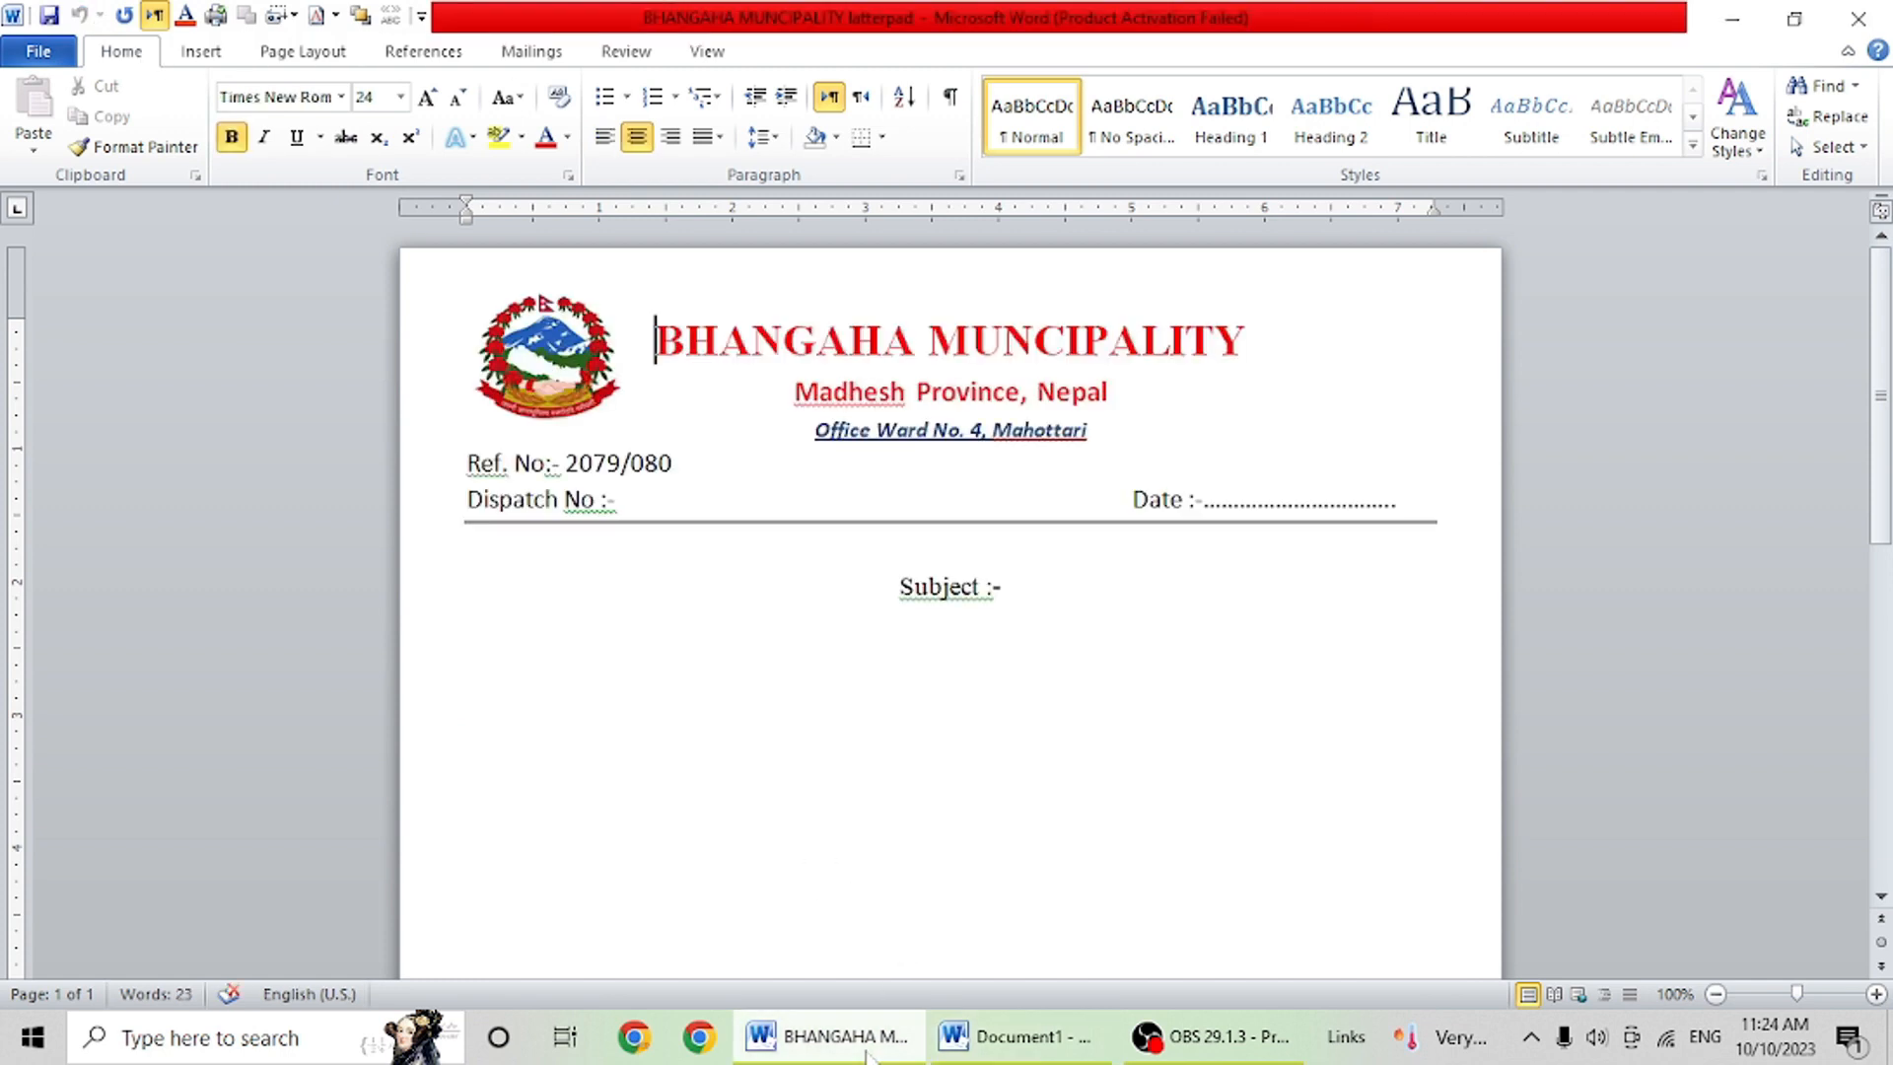
{"action": "left_click_drag", "start_coordinate": [686, 340], "coordinate": [864, 392]}
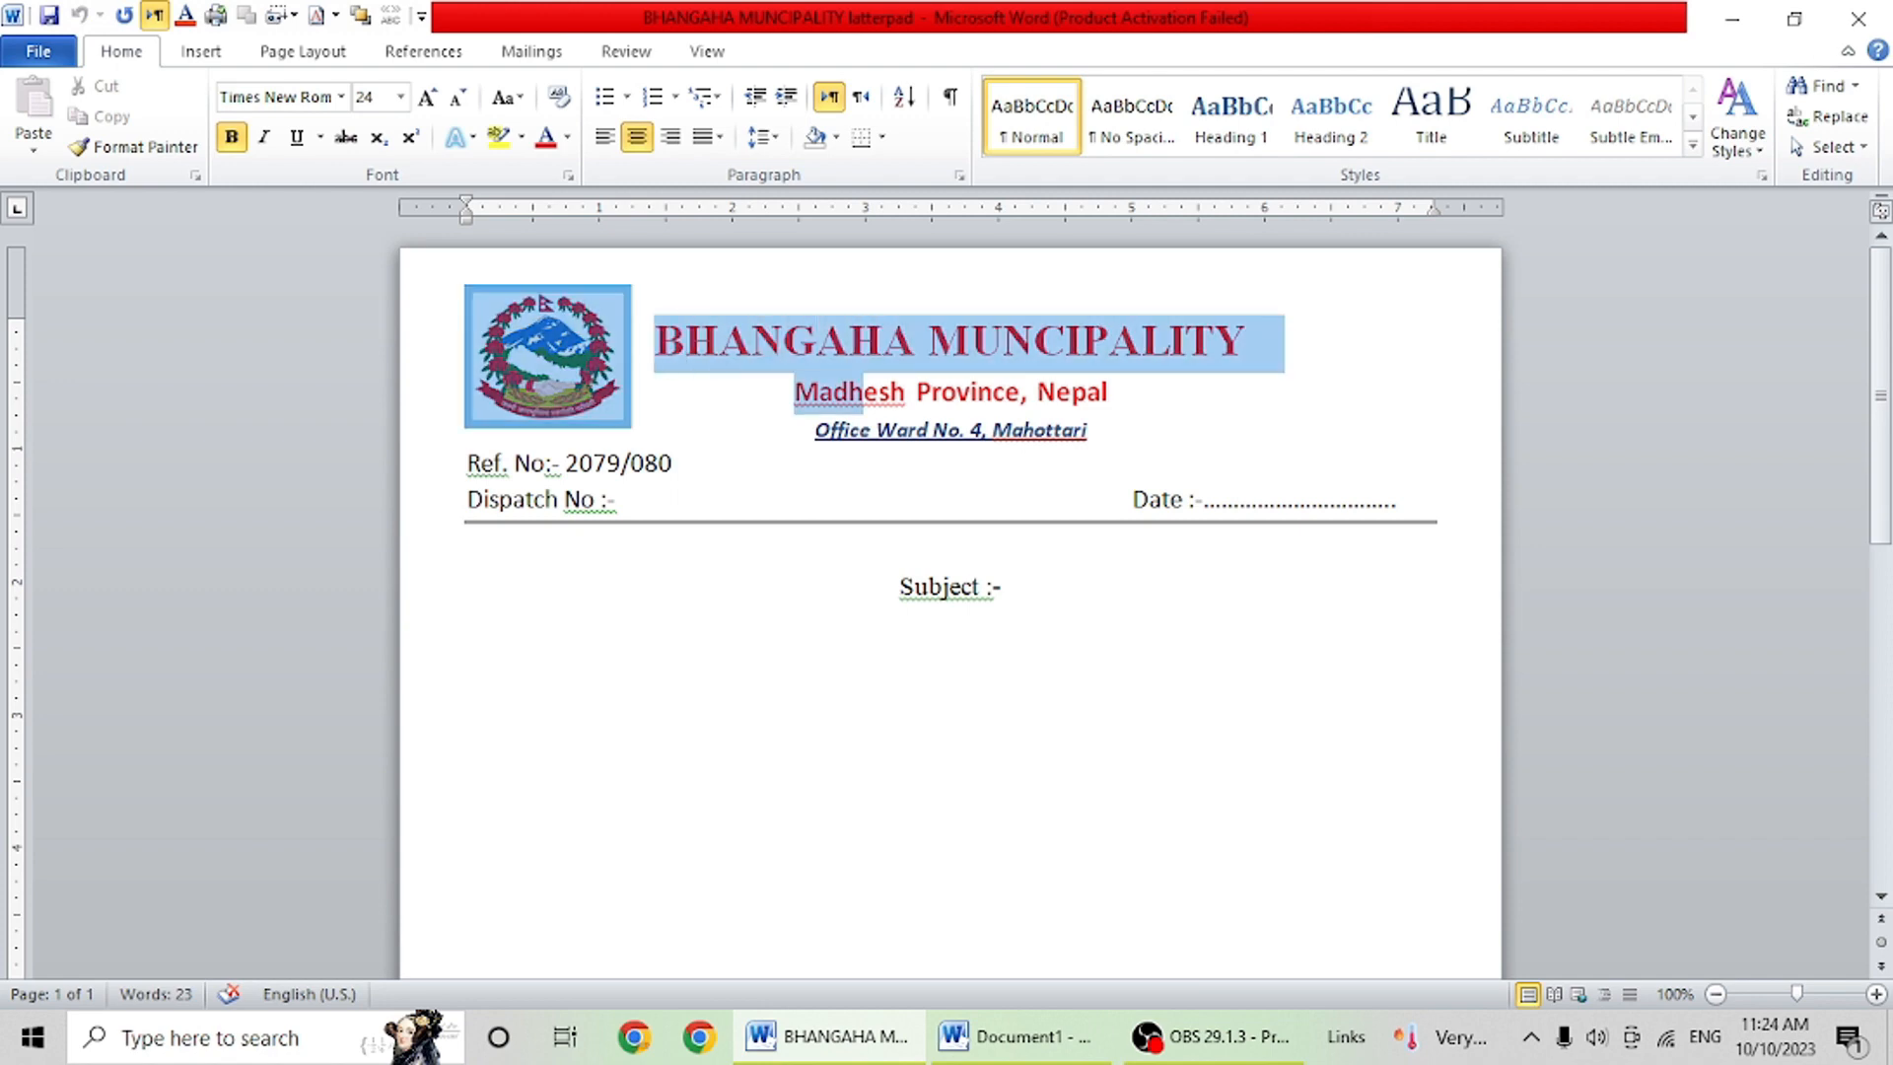
{"action": "left_click", "coordinate": [545, 303]}
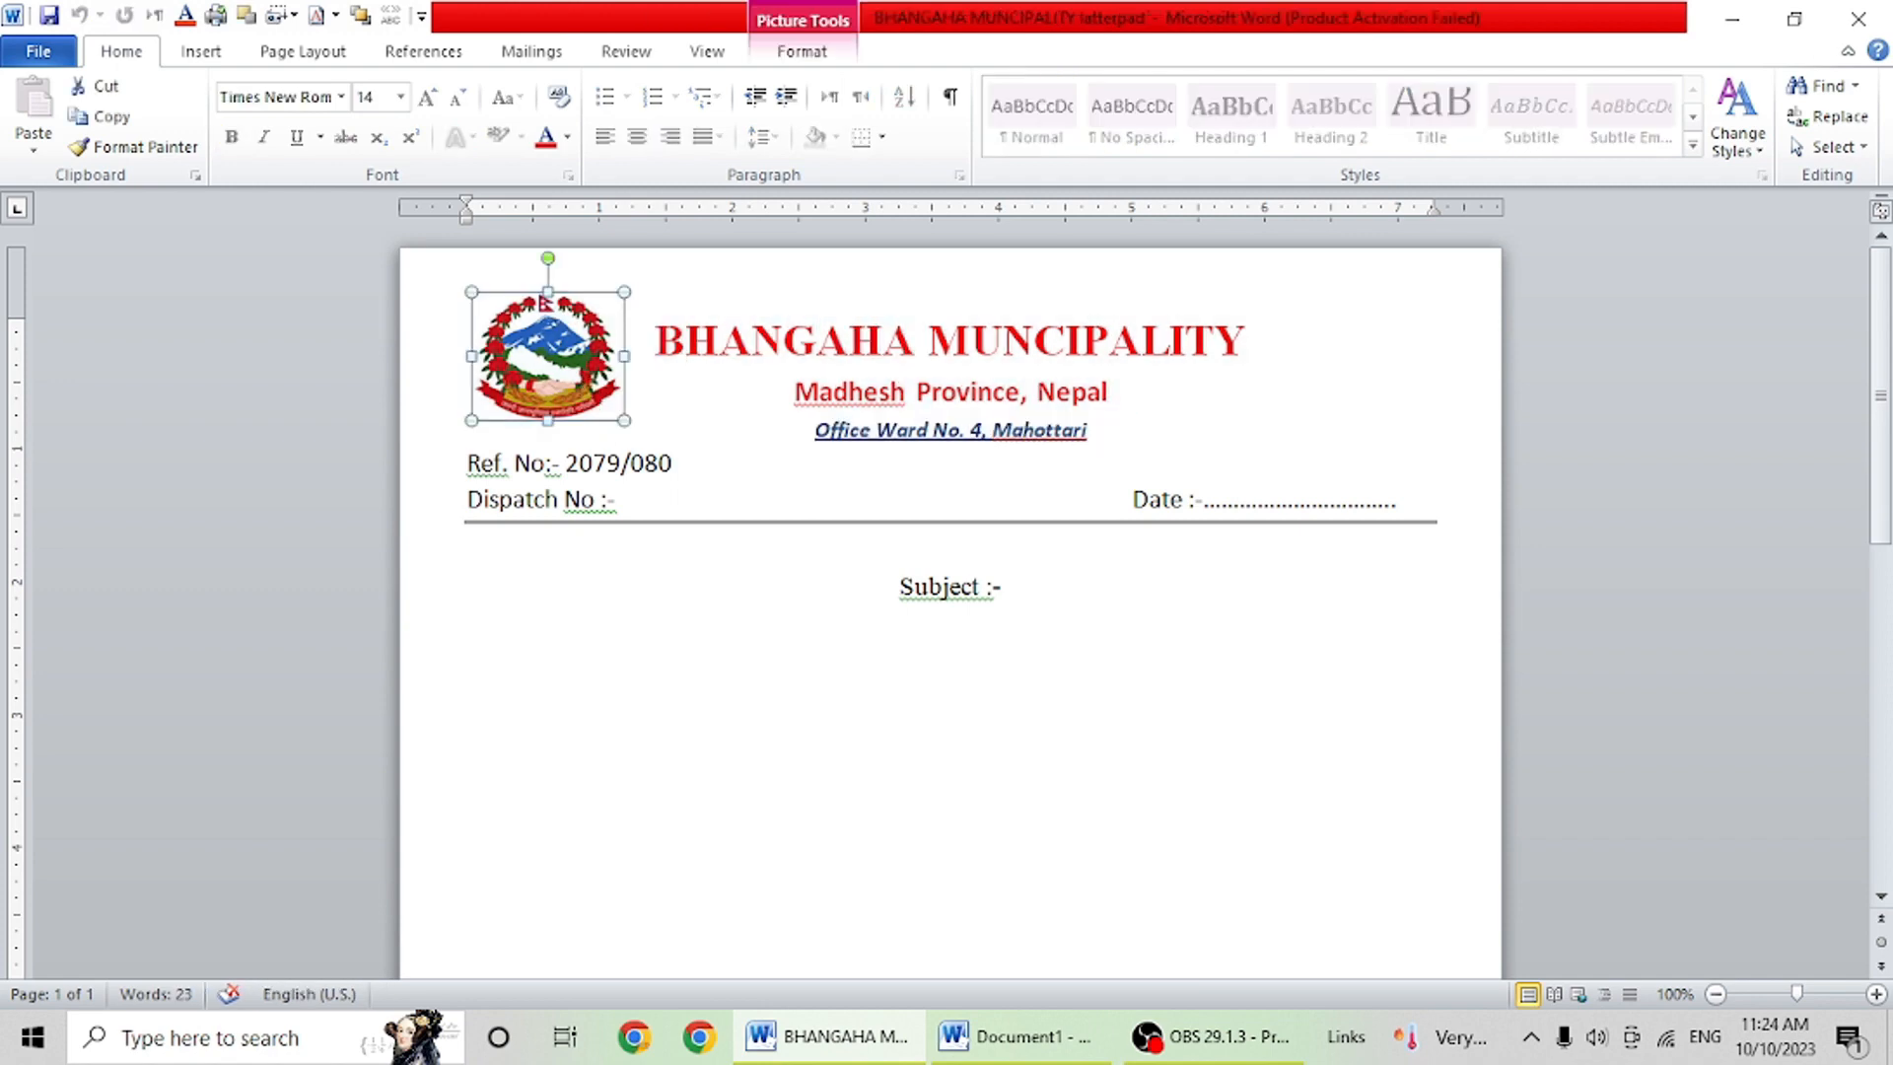
{"action": "left_click_drag", "start_coordinate": [617, 501], "coordinate": [468, 465]}
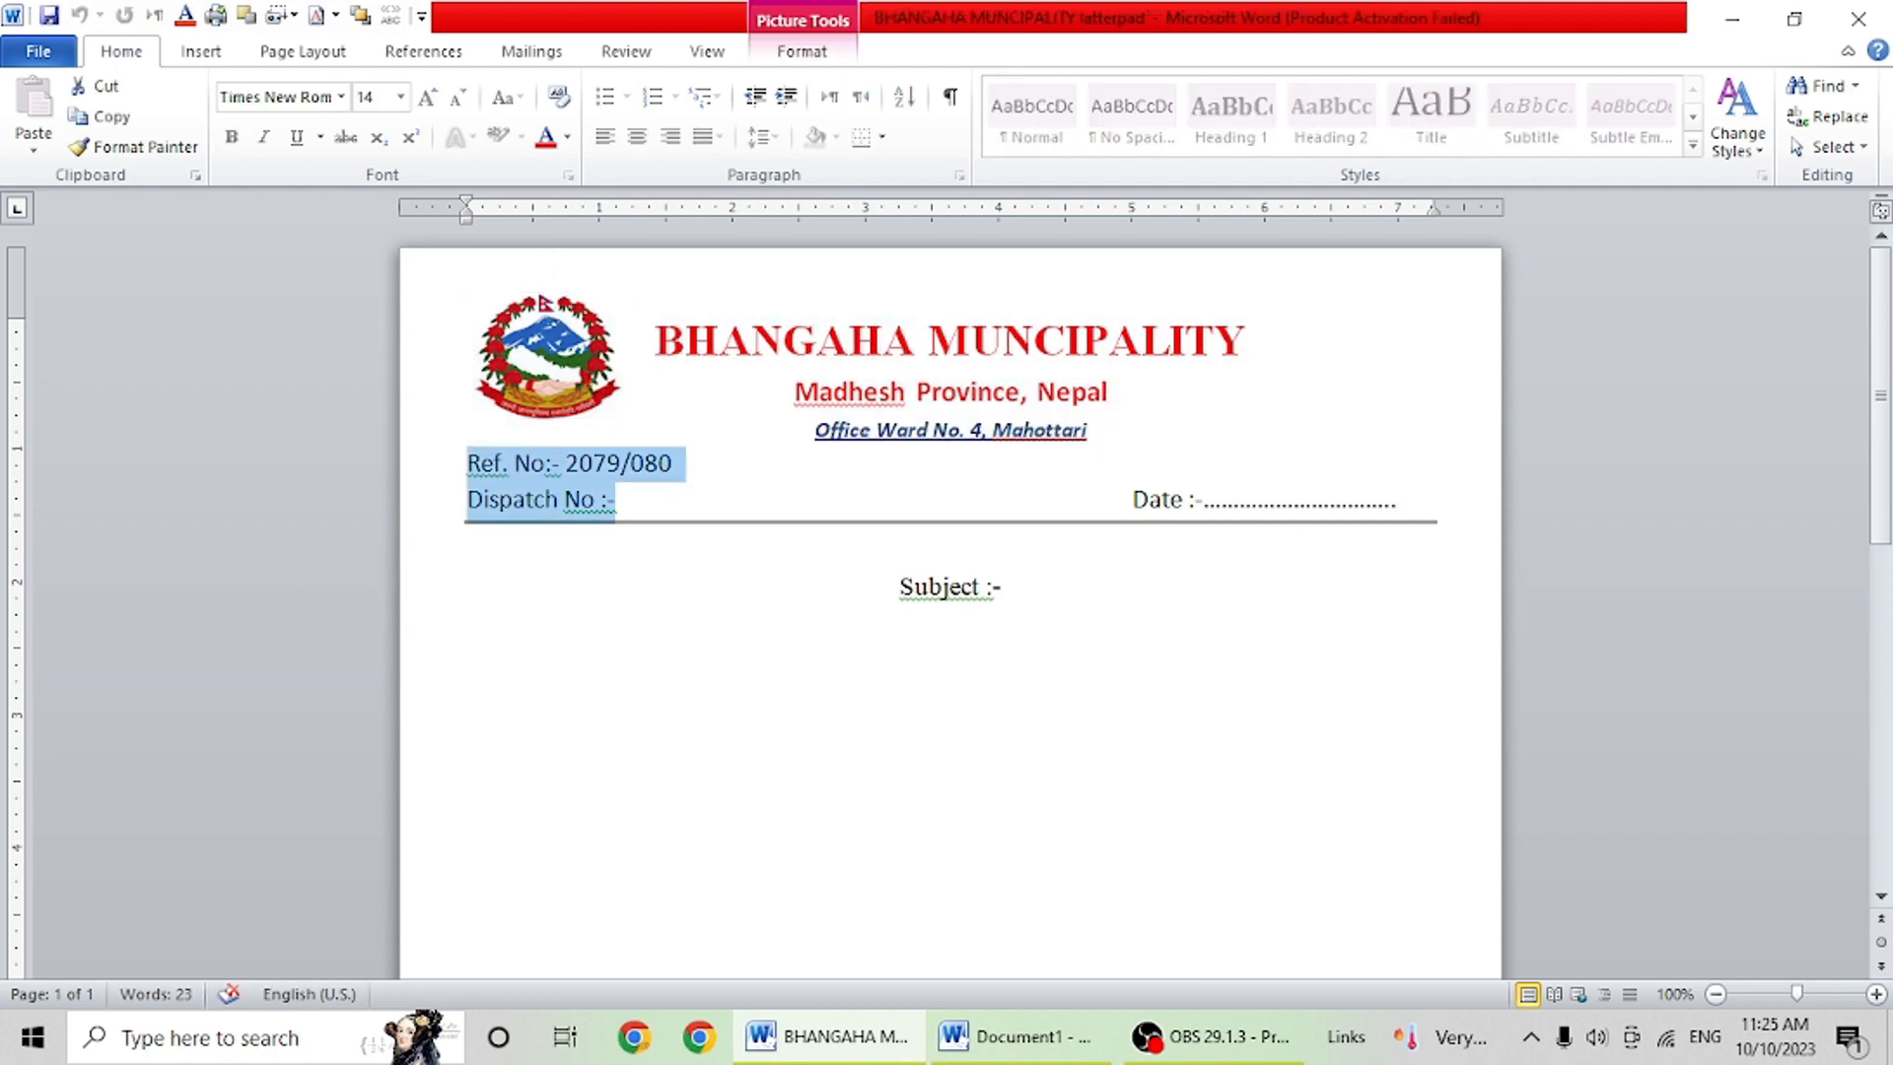
{"action": "left_click", "coordinate": [1003, 588]}
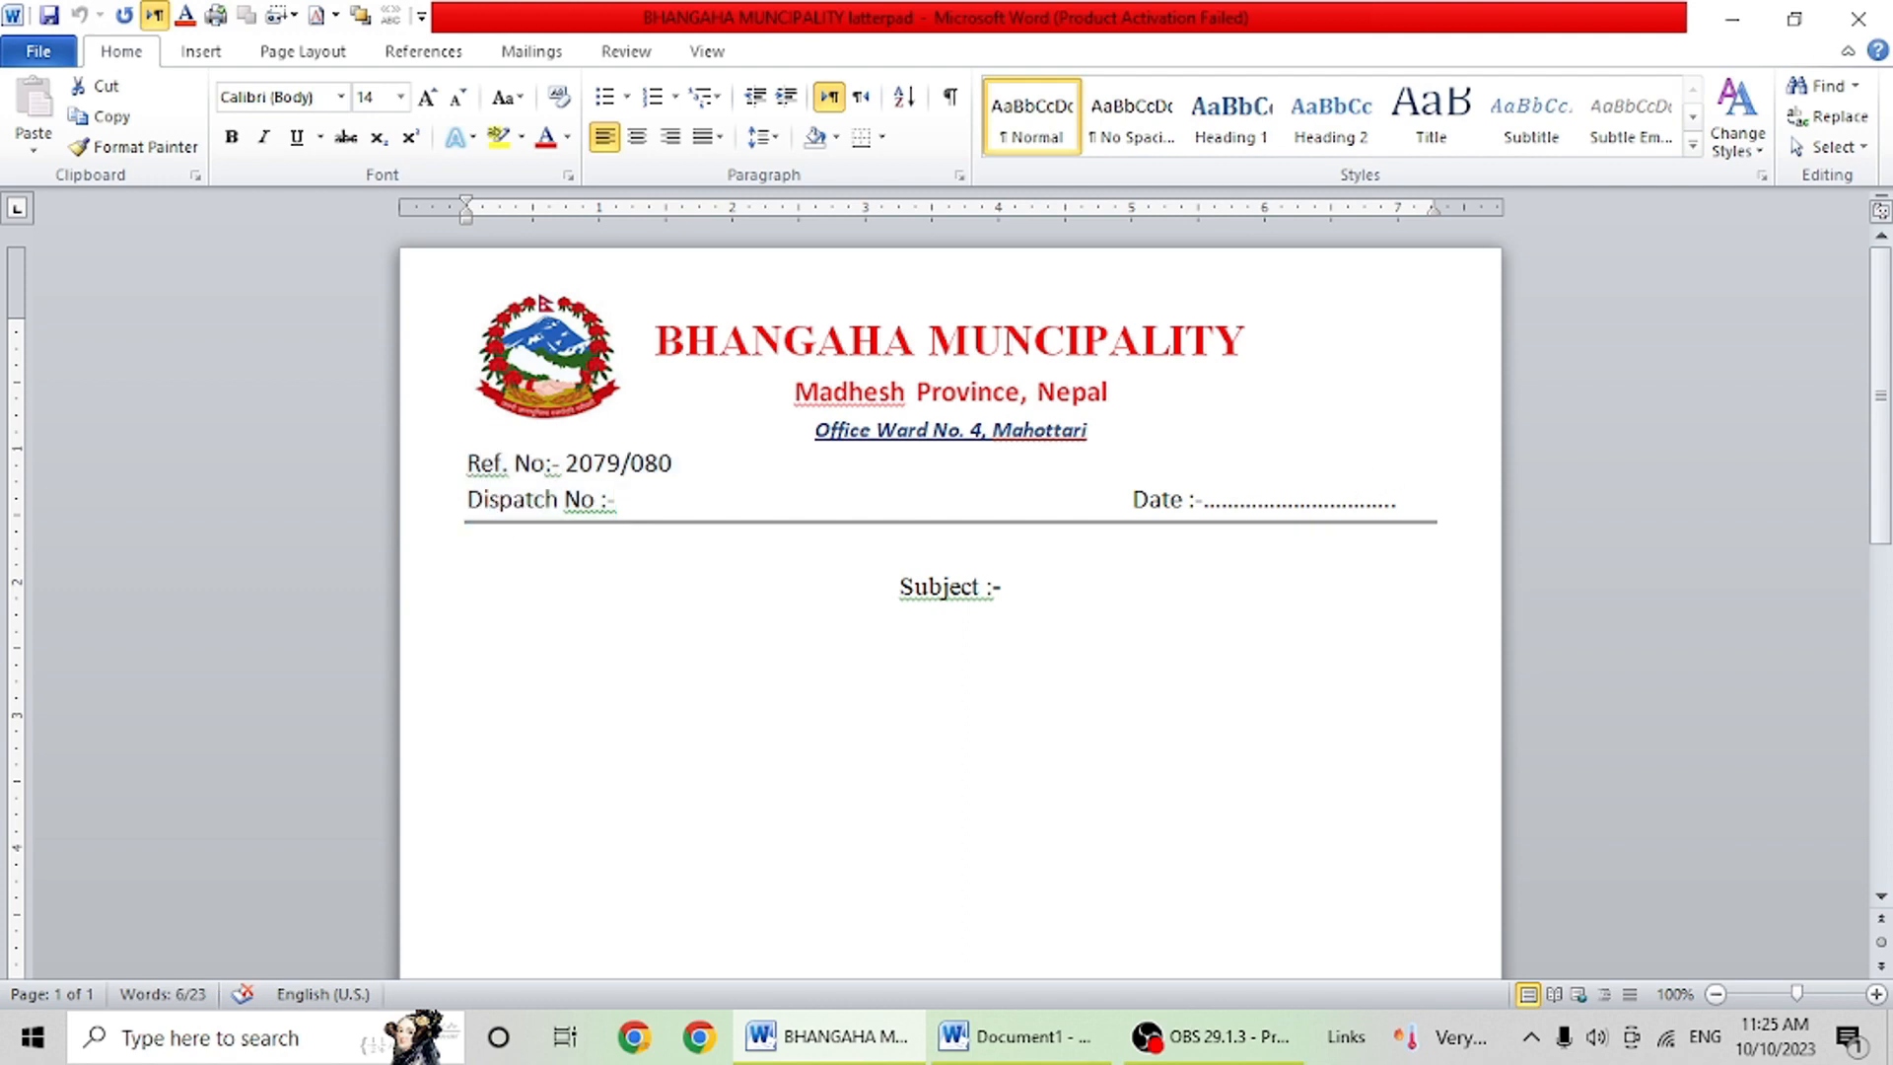
{"action": "scroll", "coordinate": [1003, 588], "scroll_direction": "down", "scroll_amount": 10}
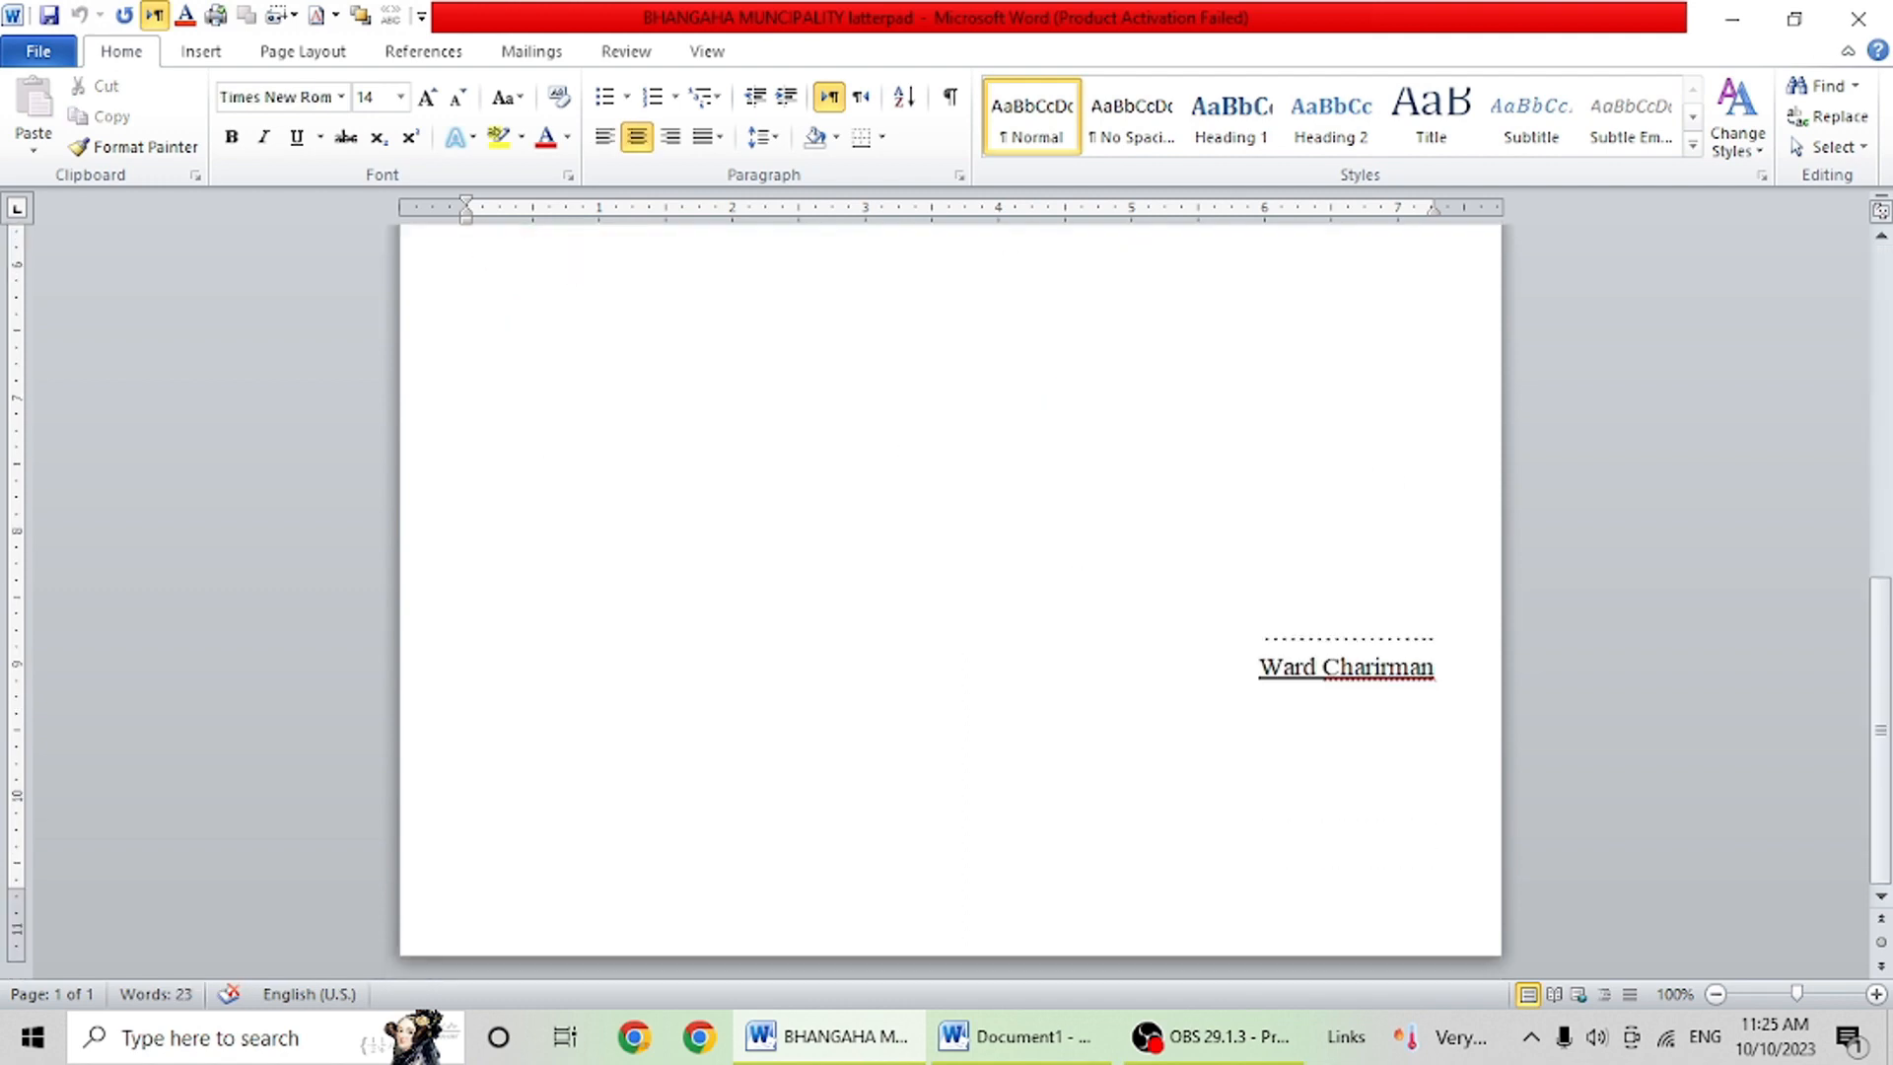
{"action": "left_click_drag", "start_coordinate": [1437, 680], "coordinate": [1247, 631]}
{"action": "left_click", "coordinate": [1318, 520]}
{"action": "scroll", "coordinate": [1318, 532], "scroll_direction": "up", "scroll_amount": 10}
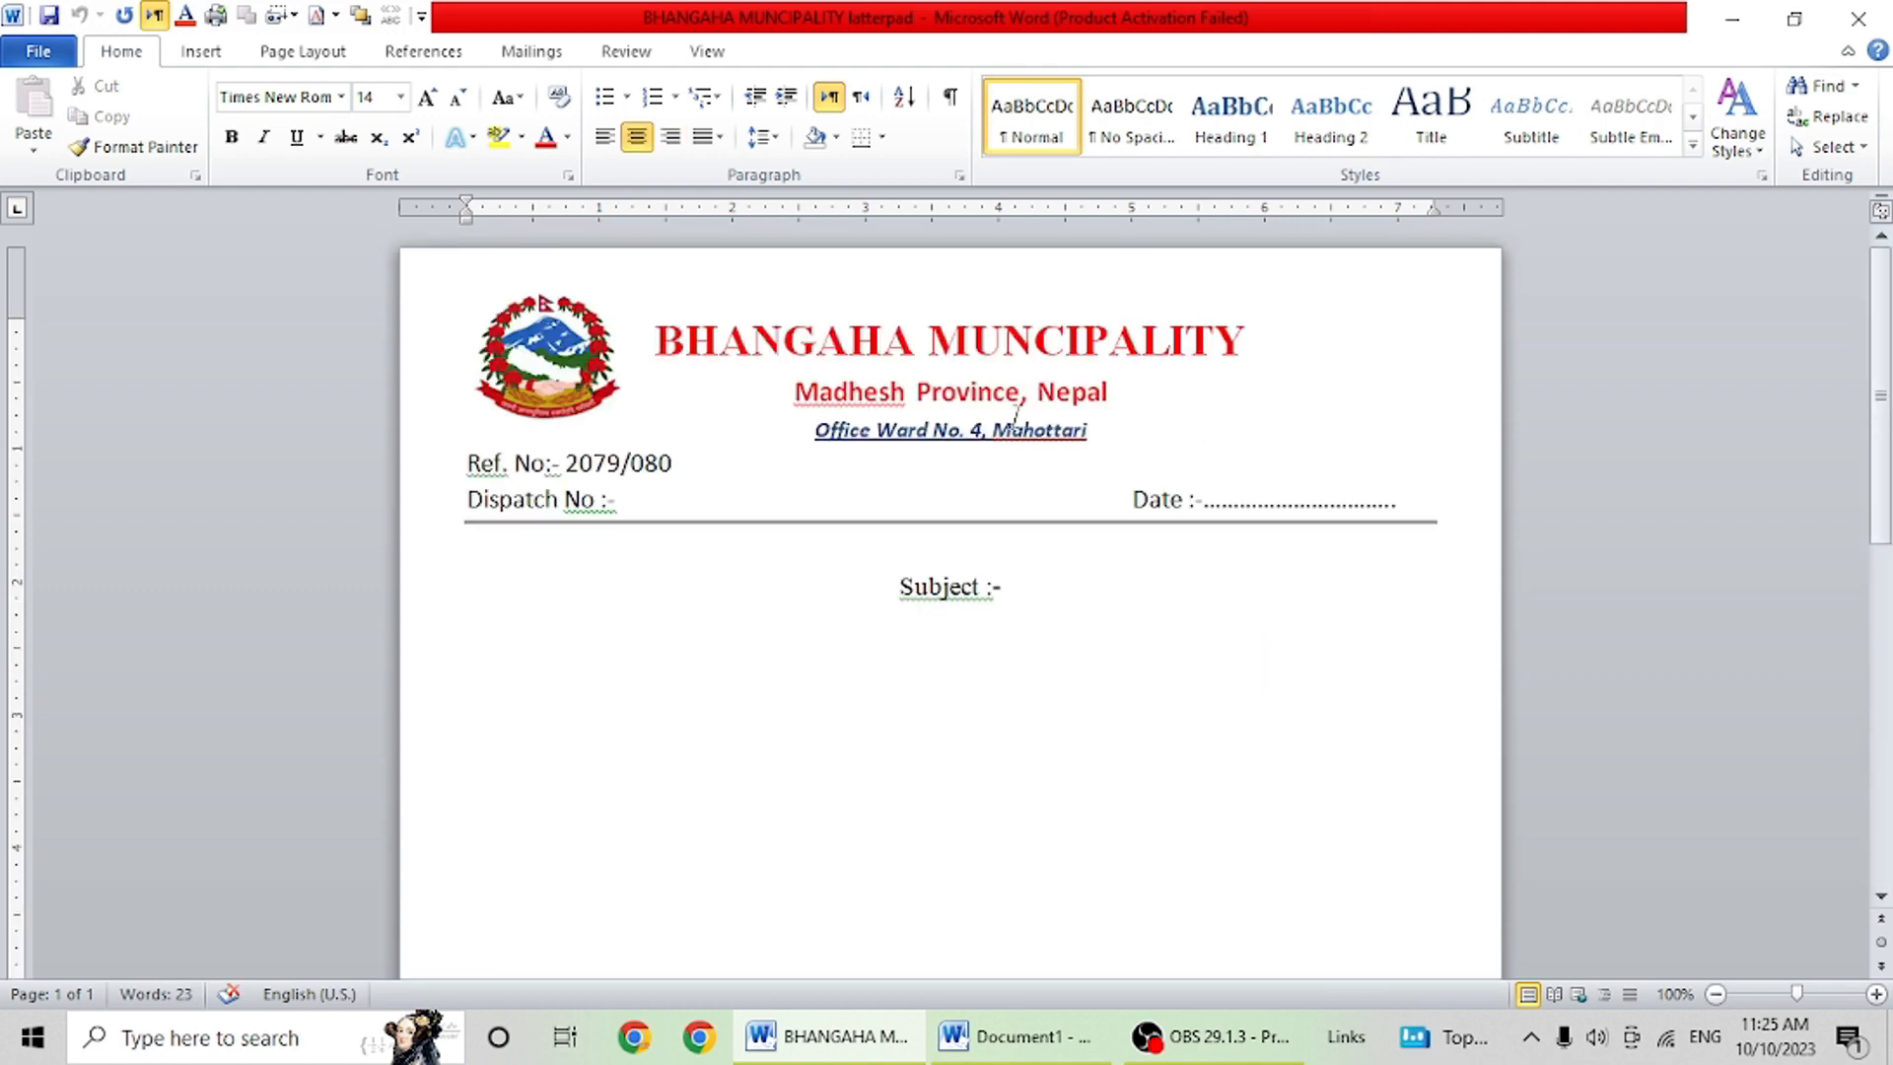
Enter "Bhangaha Munciplity" as the centred first heading line of the new document, followed by a new line.
{"action": "left_click", "coordinate": [1016, 1036]}
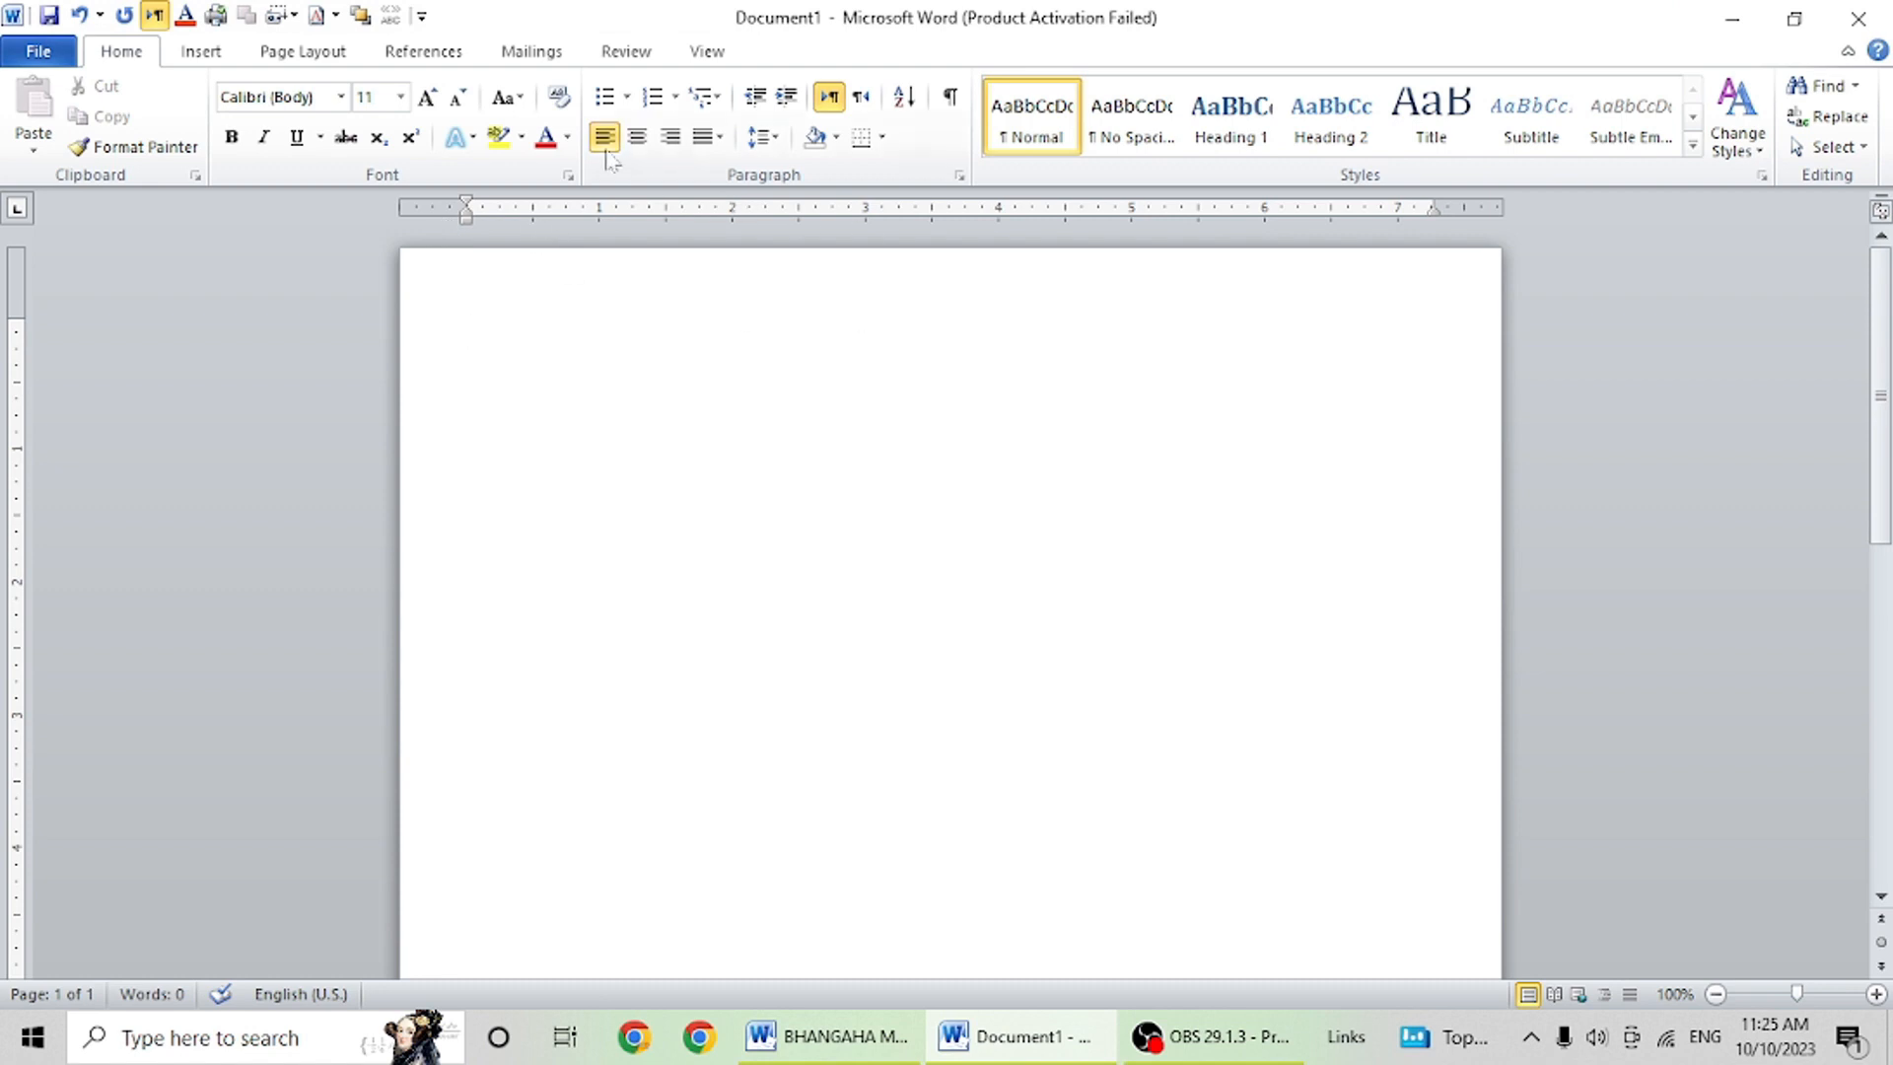
{"action": "left_click", "coordinate": [638, 138]}
{"action": "type", "text": "Bhangaha"}
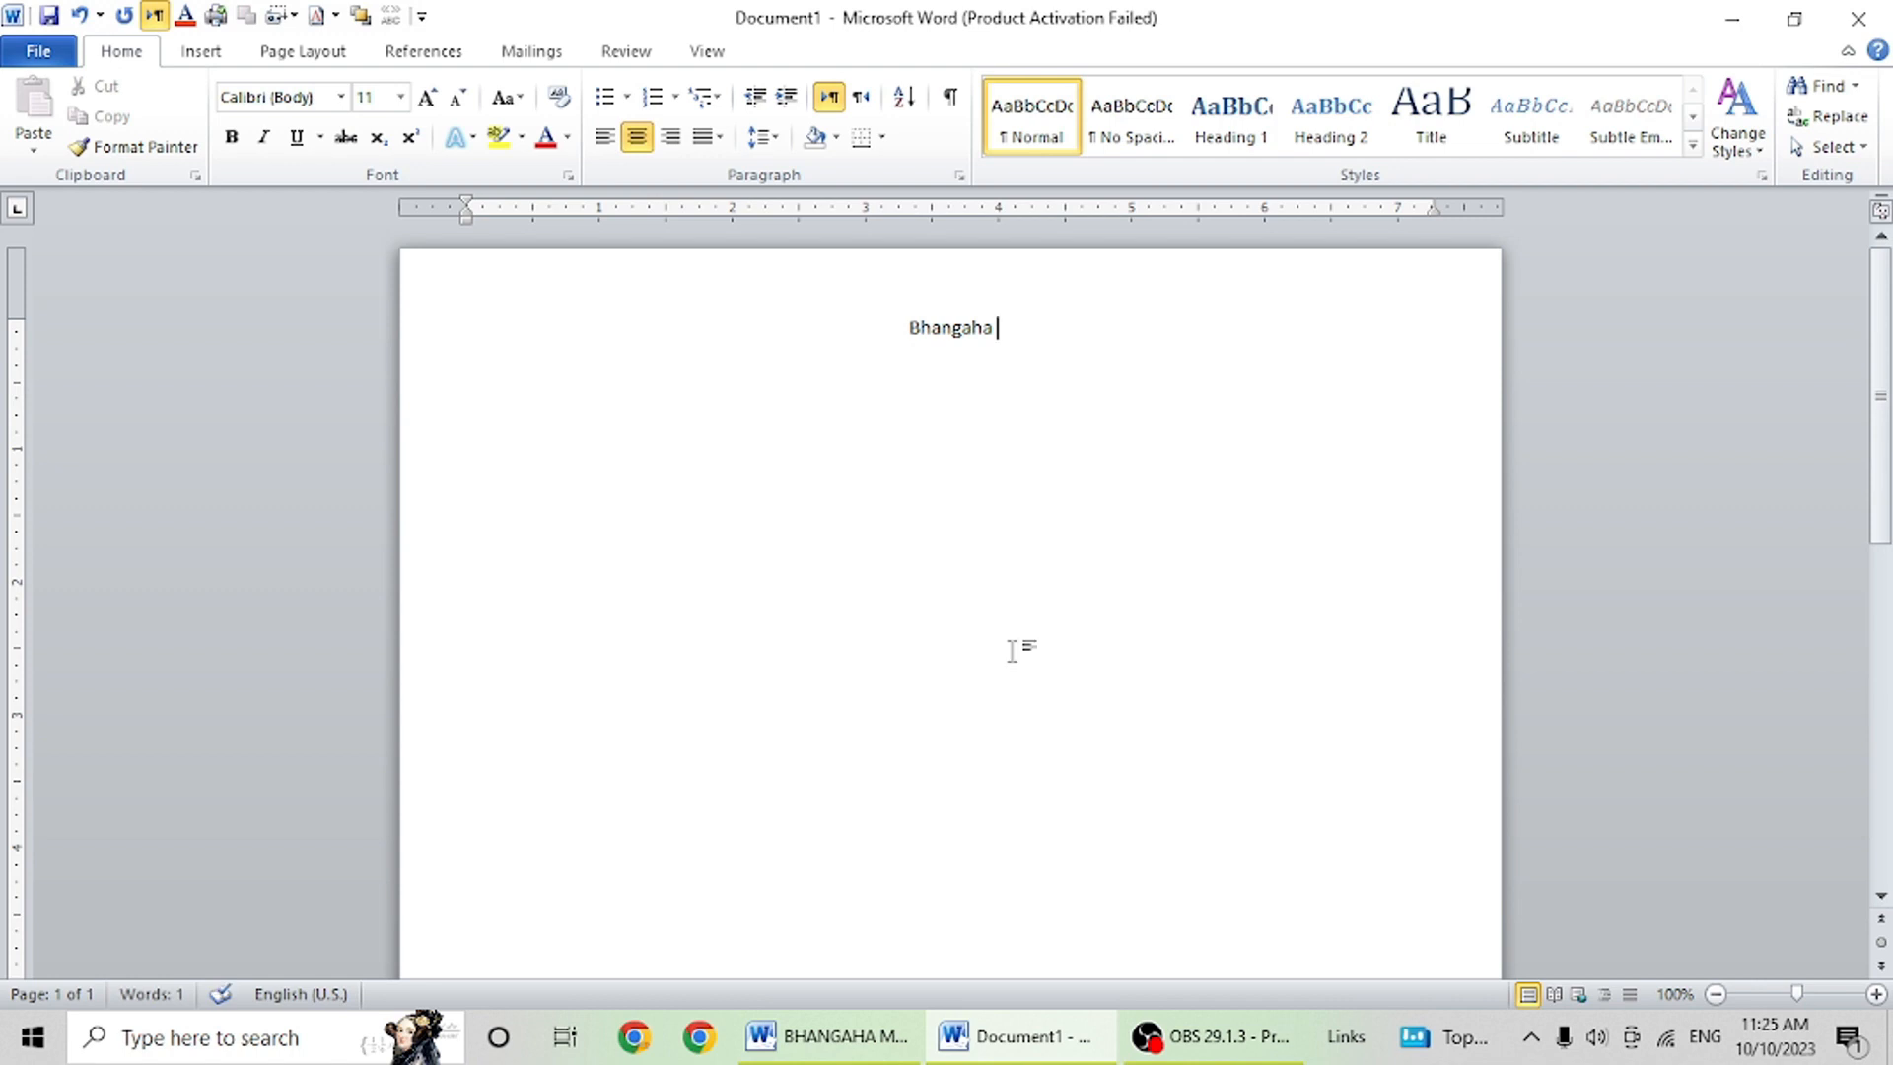
{"action": "key", "text": "alt+Tab"}
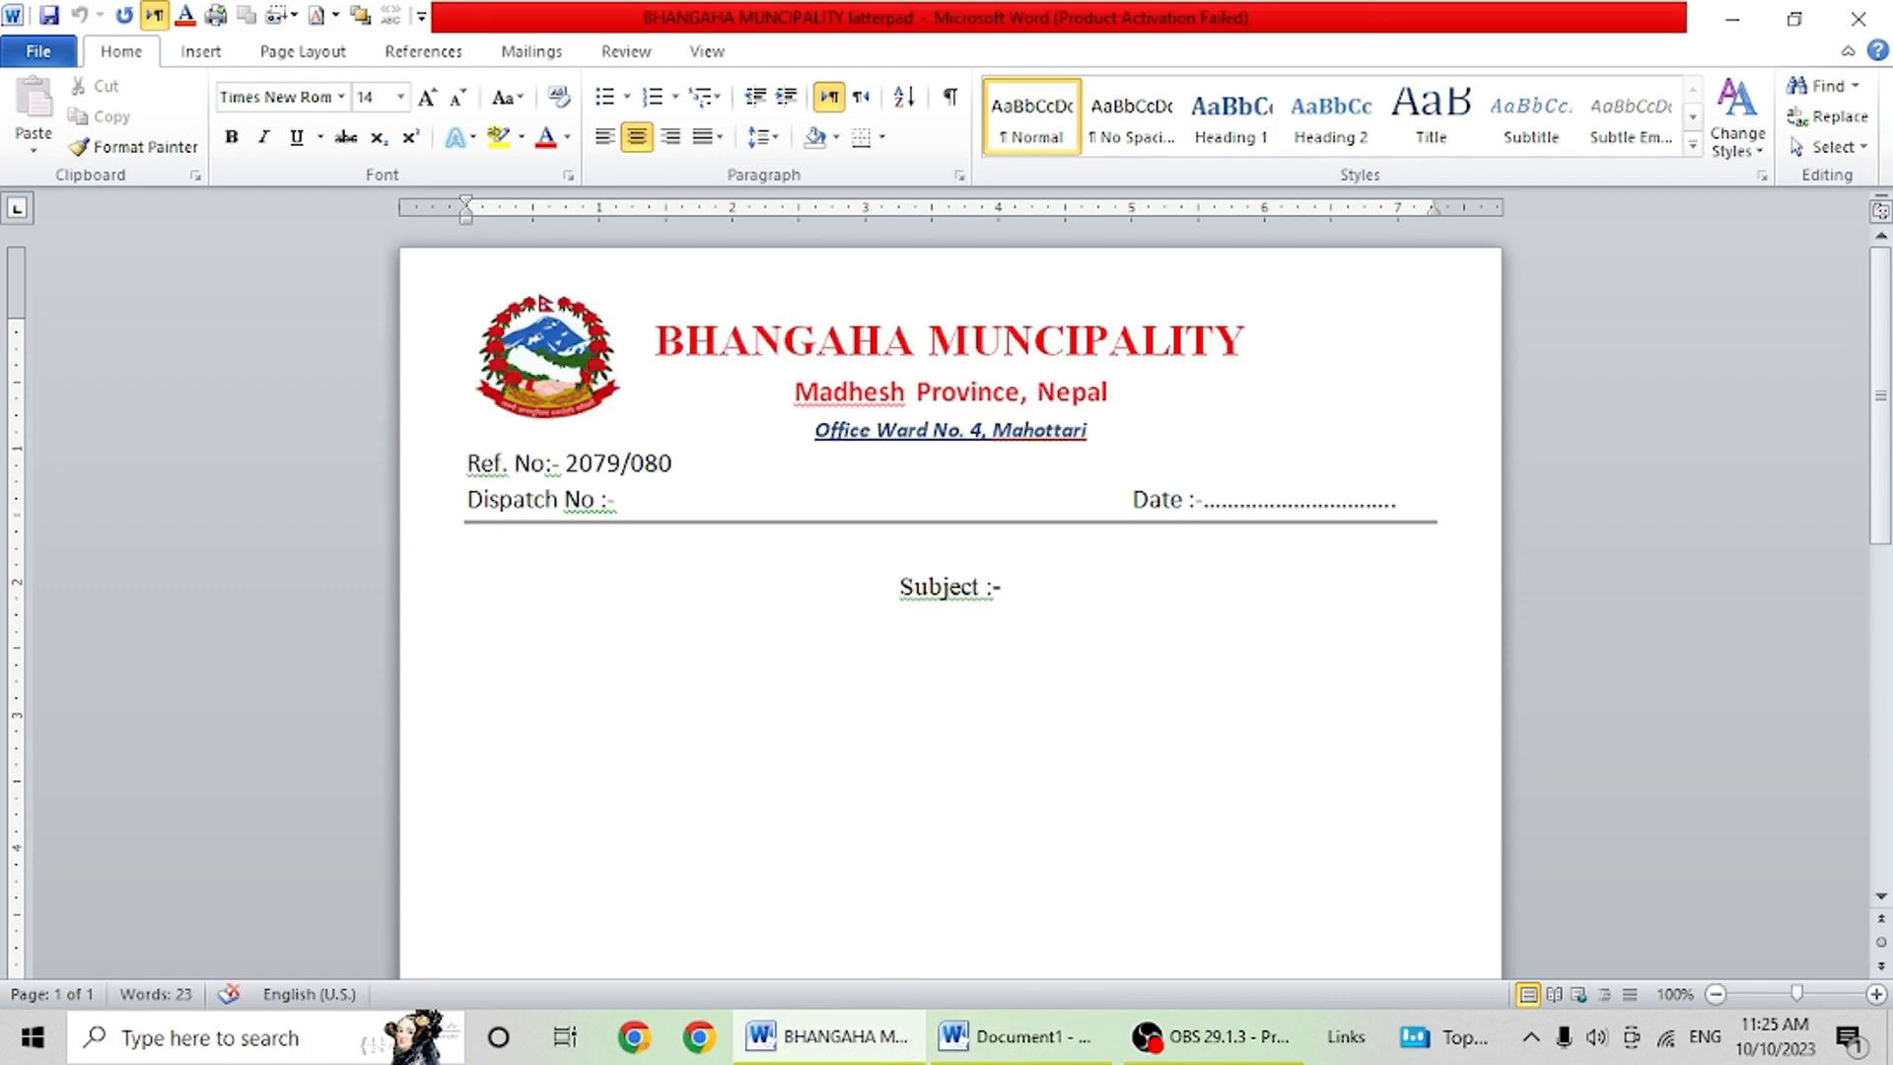
{"action": "left_click", "coordinate": [954, 1017]}
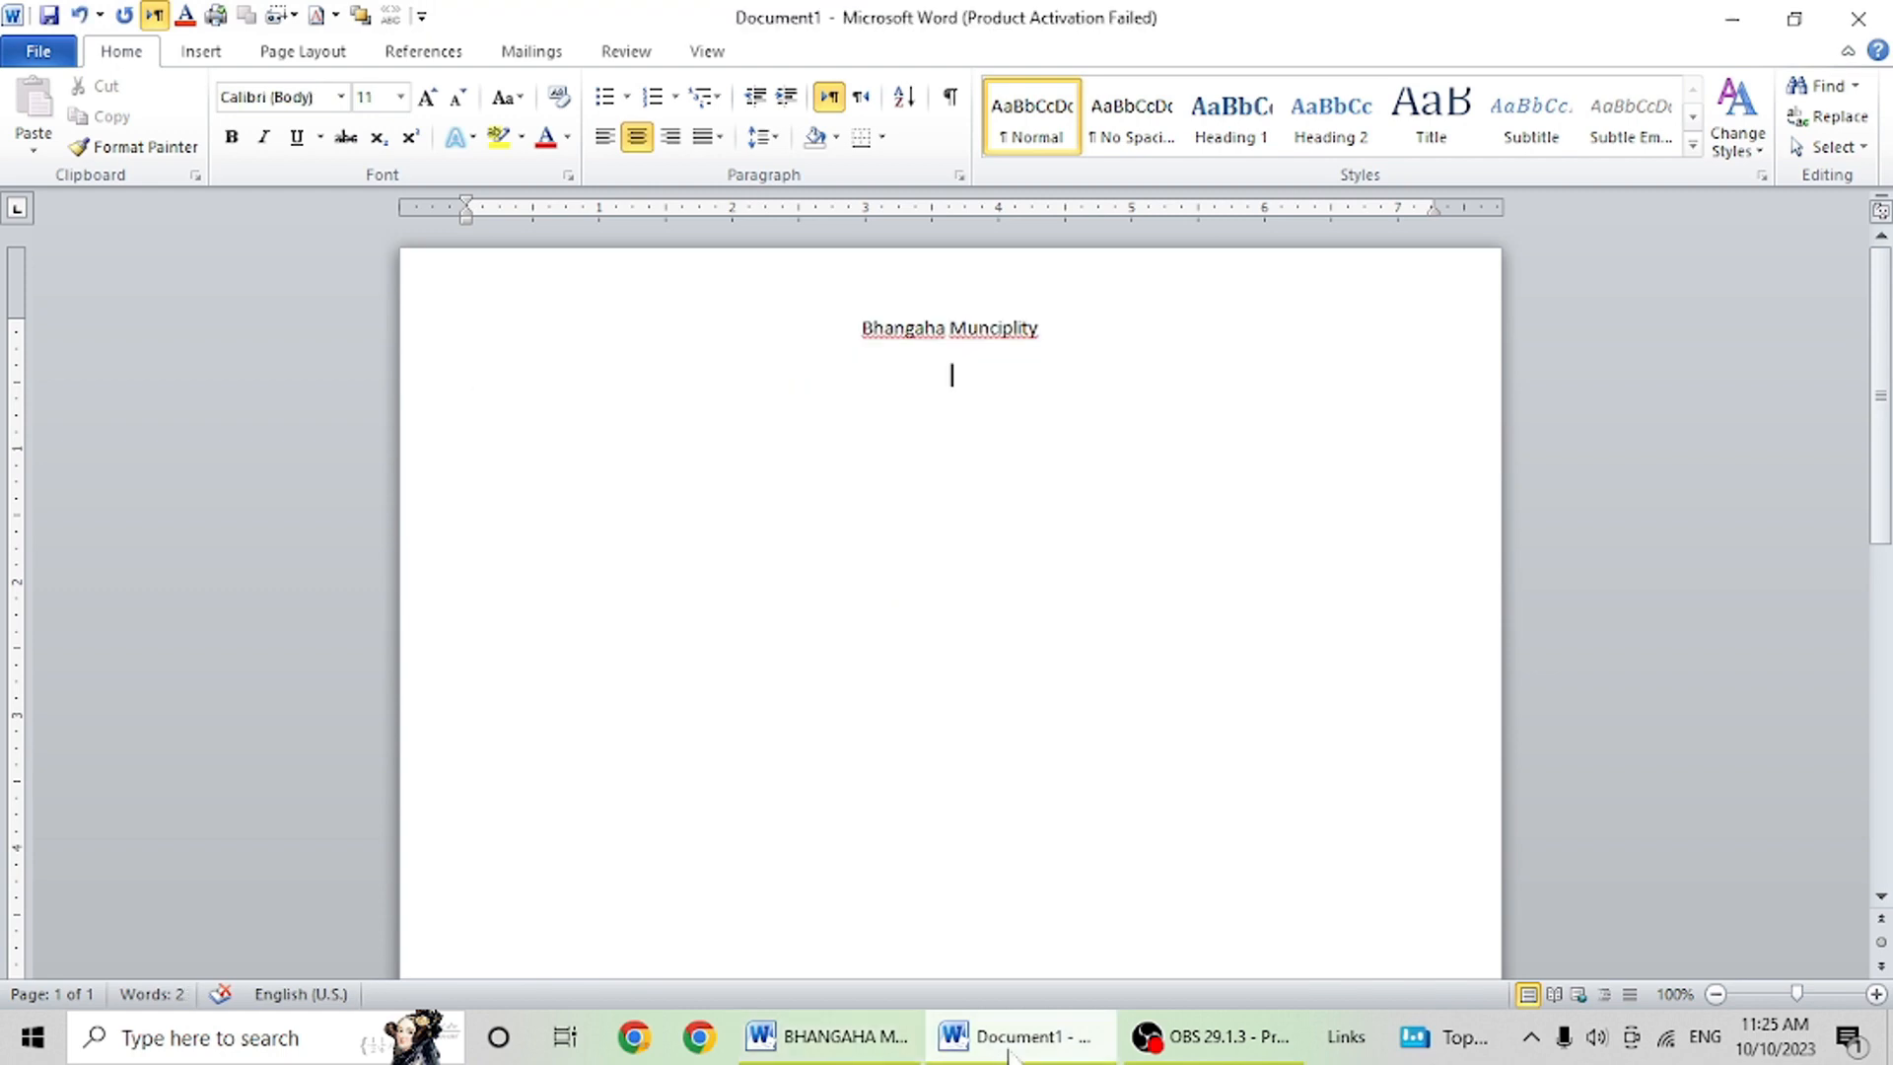
{"action": "key", "text": "Return"}
Add "Madhesh provience , Nepal" as the second centred heading line and start a new line.
{"action": "type", "text": "Madhesh pr"}
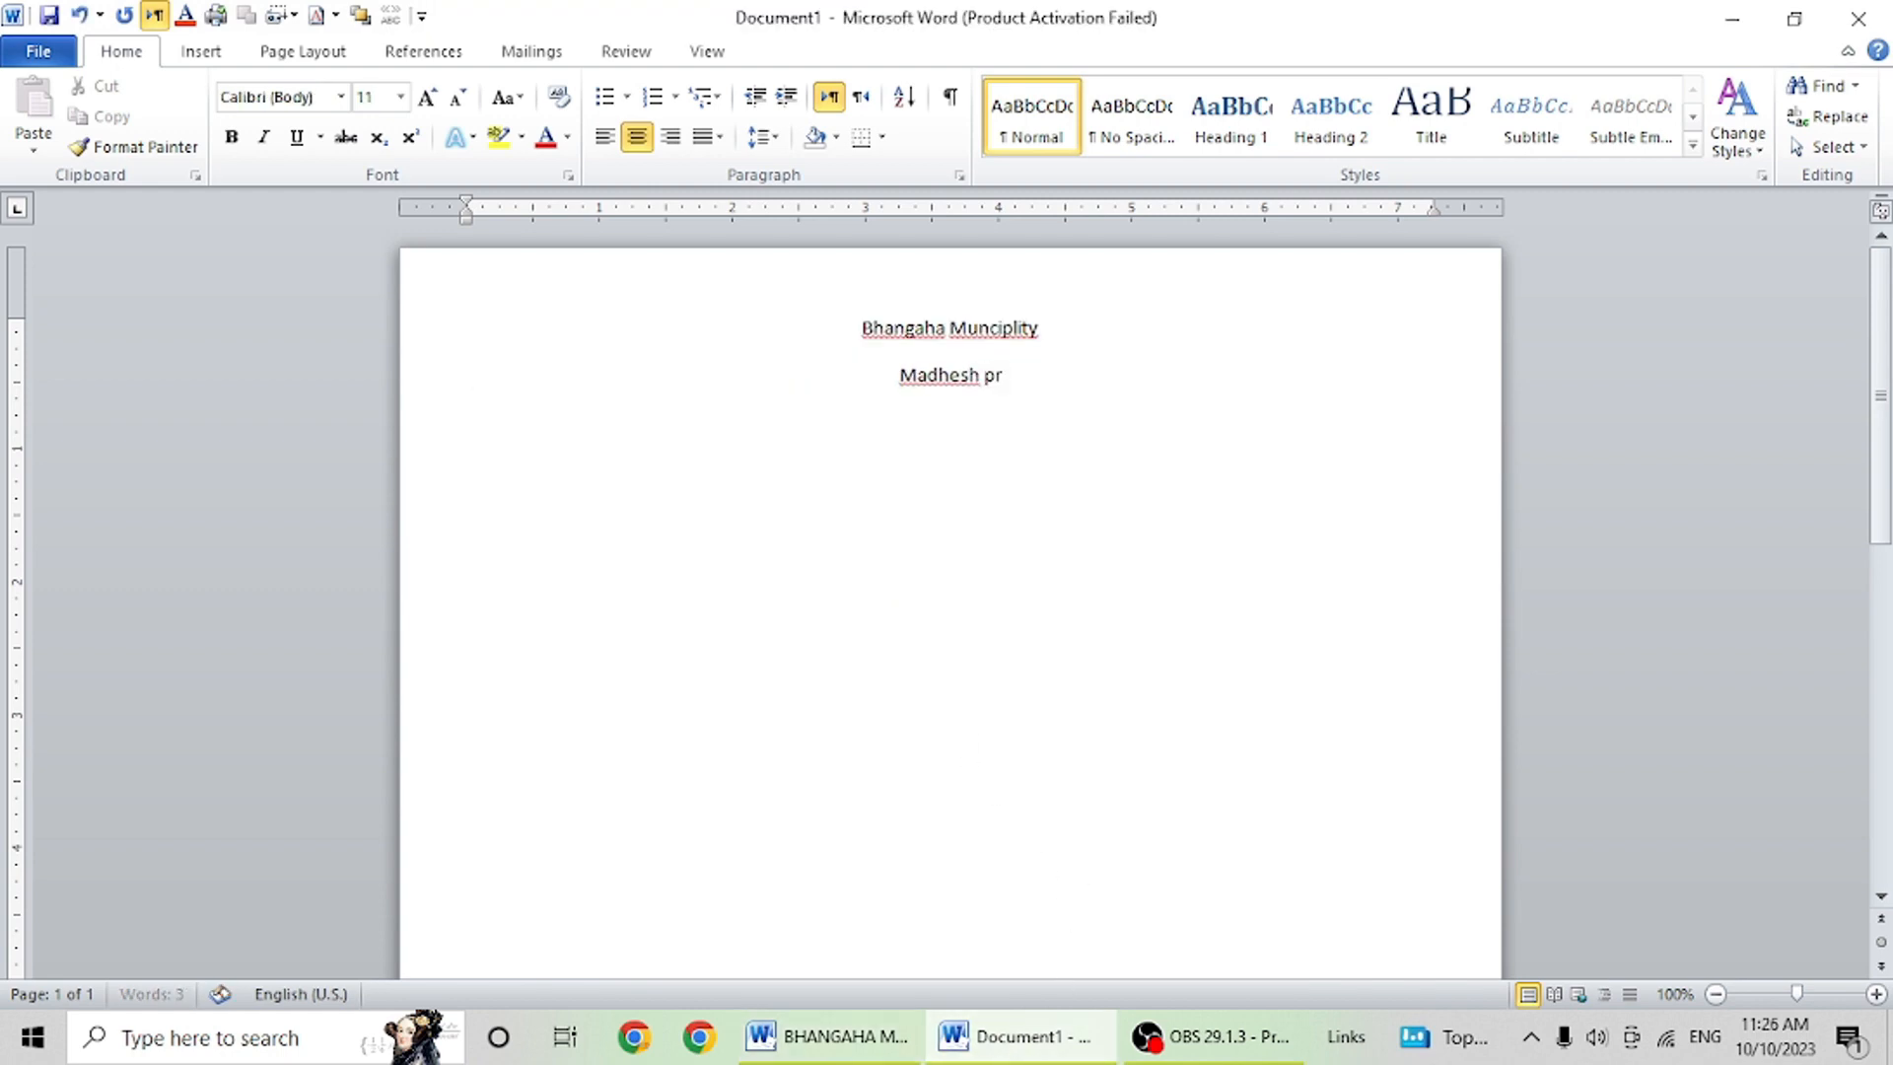
{"action": "type", "text": "ovience"}
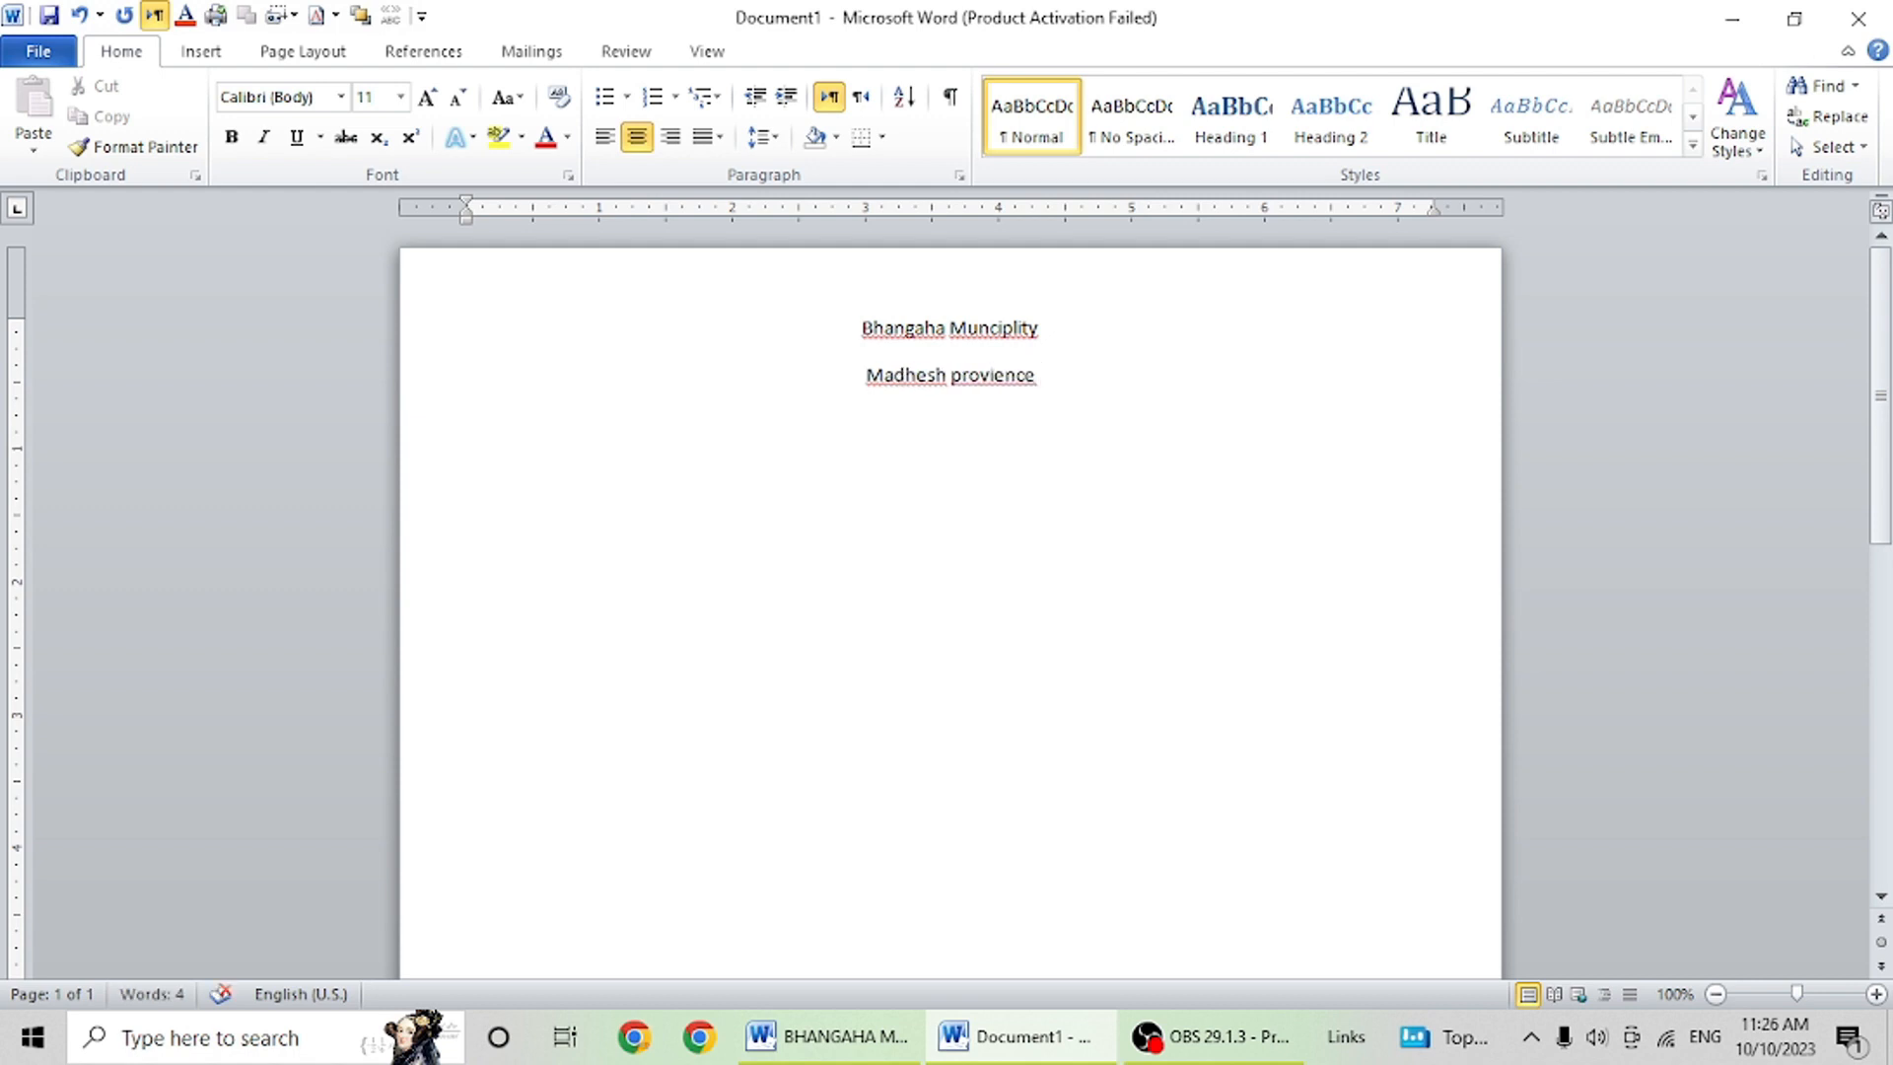
{"action": "left_click", "coordinate": [870, 1055]}
{"action": "left_click", "coordinate": [1073, 1053]}
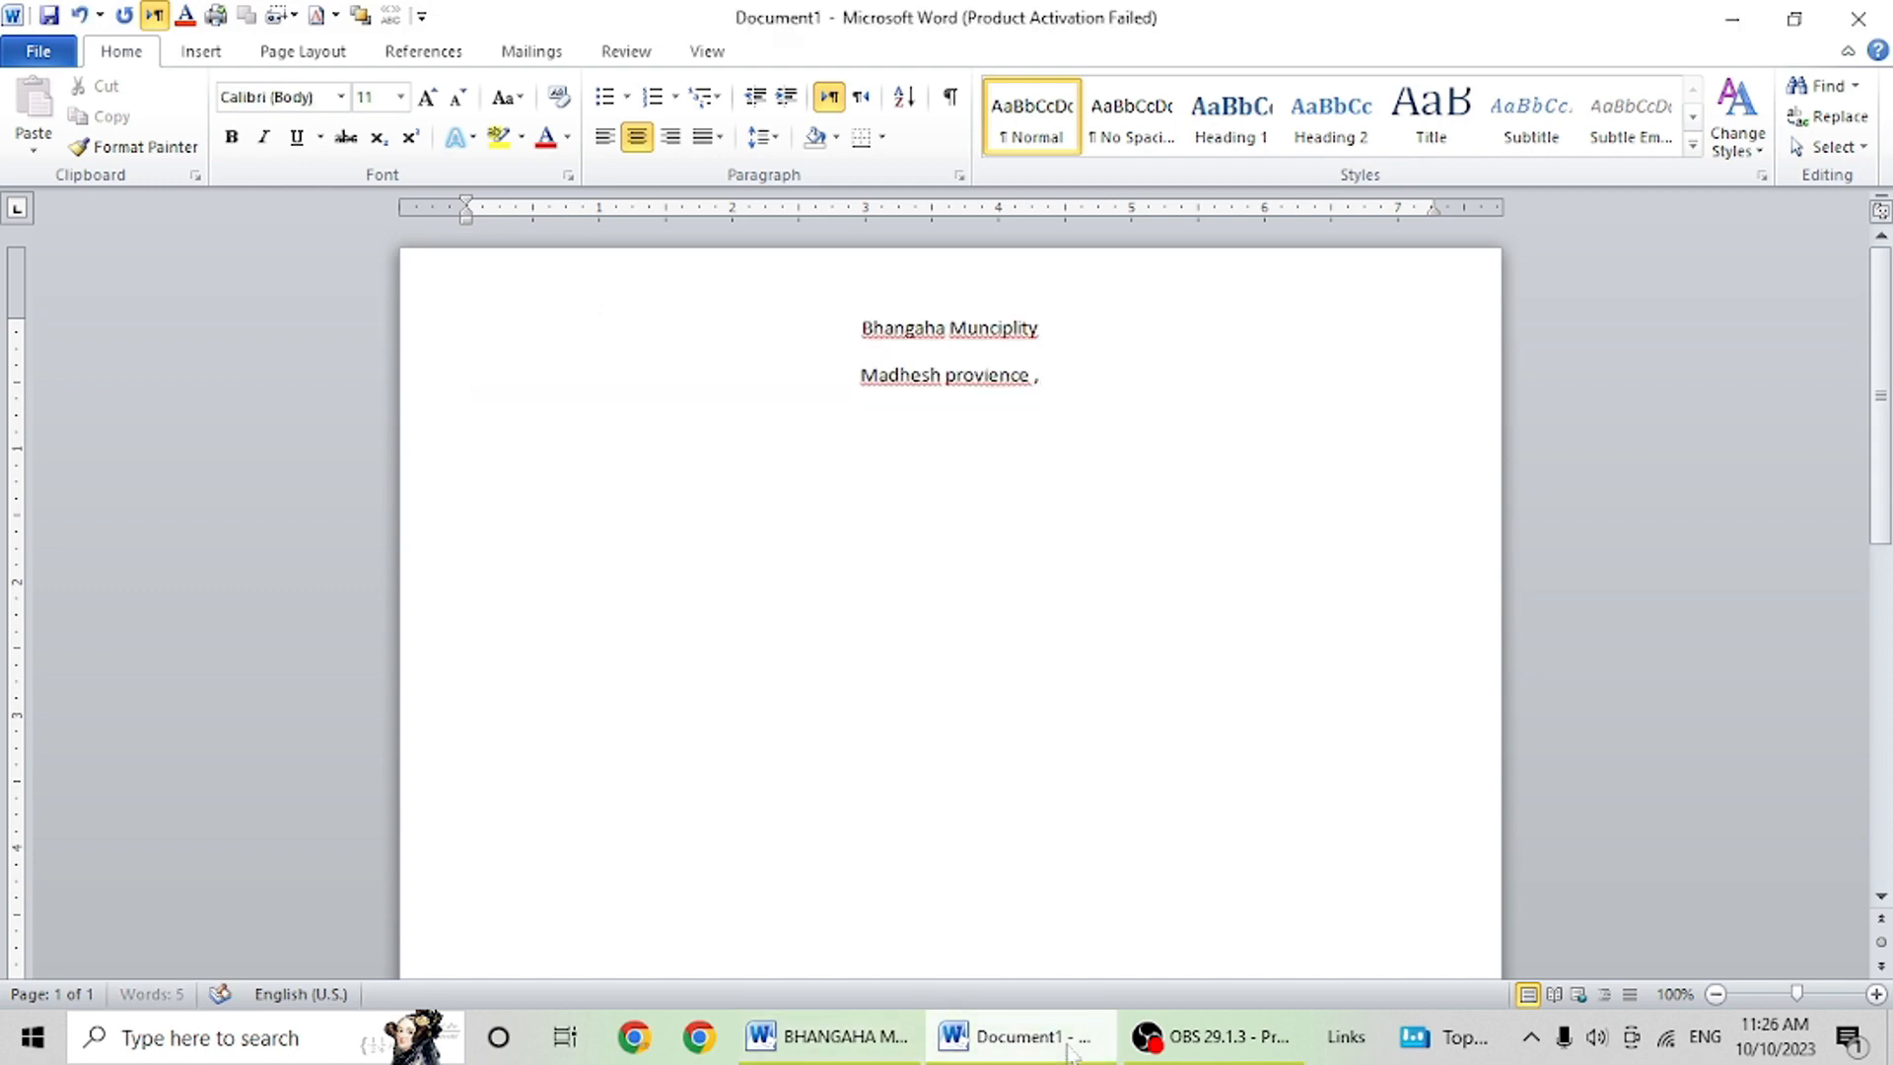
{"action": "type", "text": ", Nepal"}
{"action": "key", "text": "Return"}
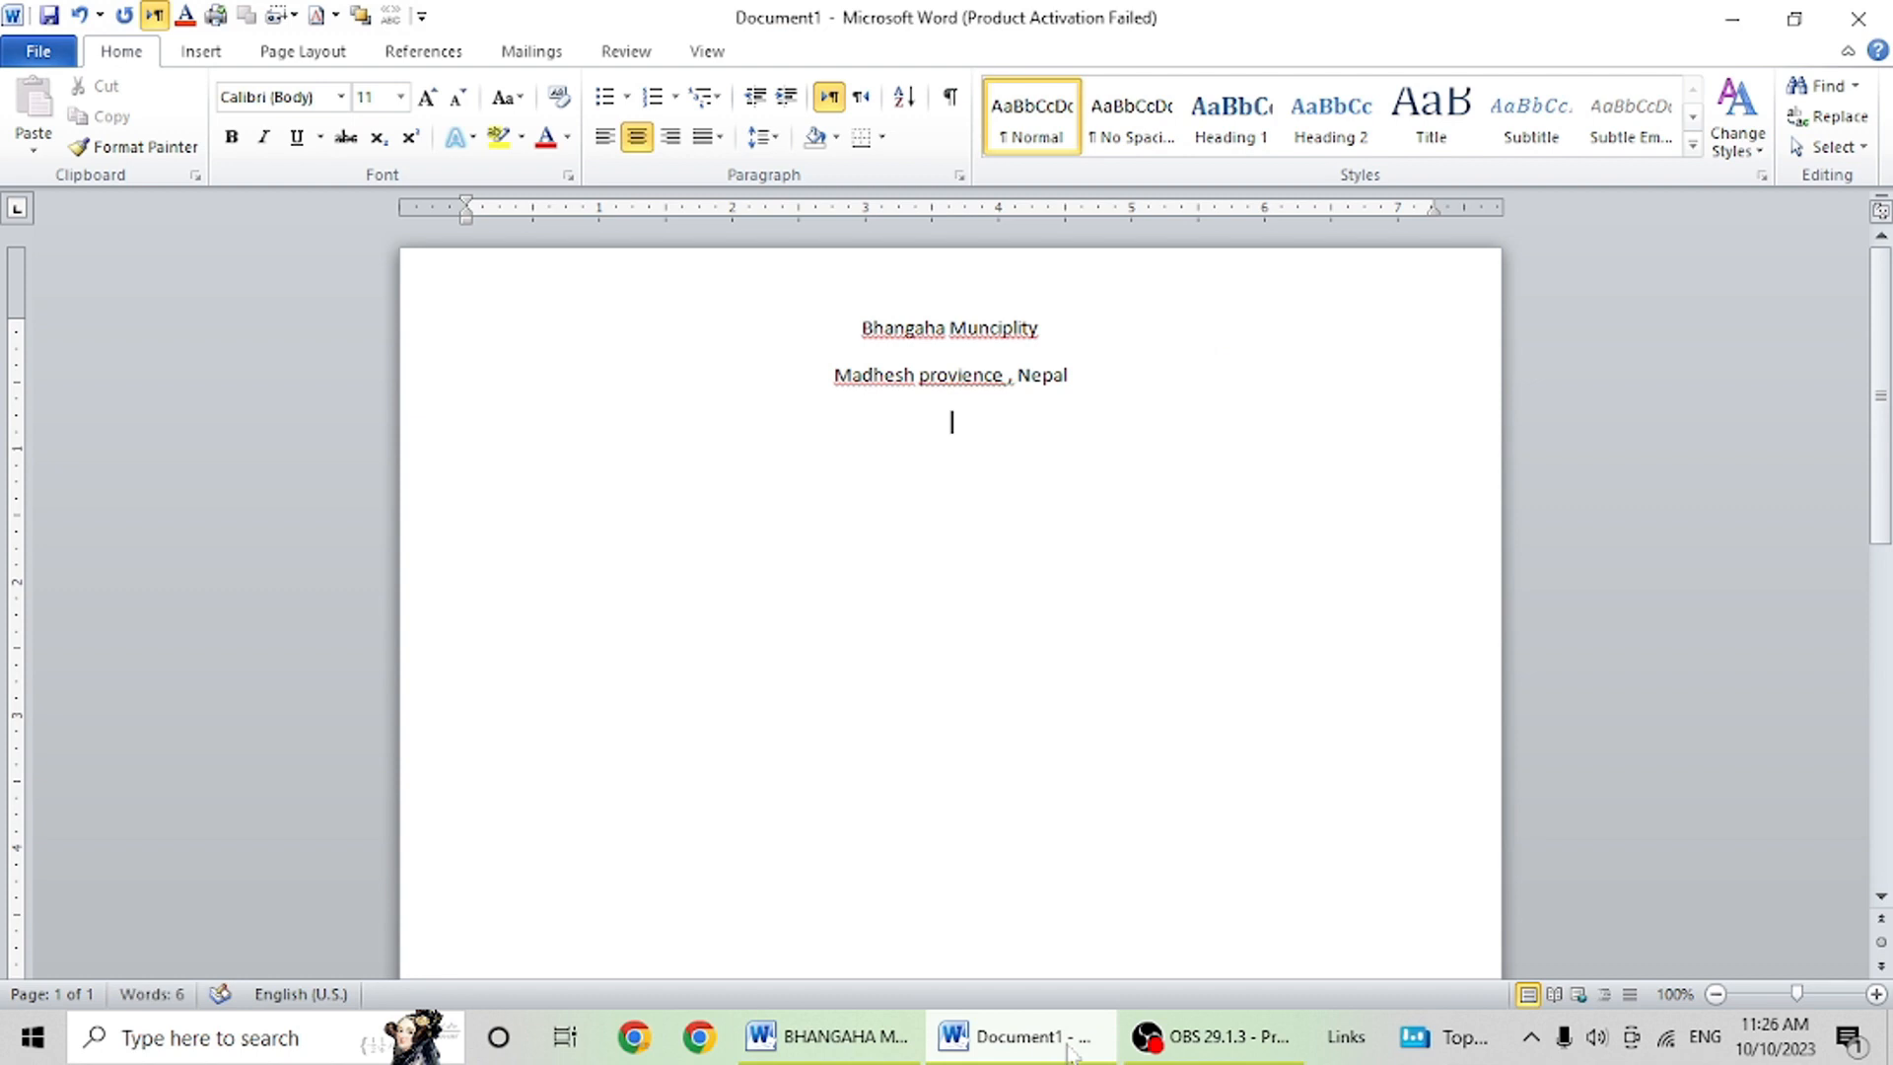
Write "Ward No-4, Mahottari" as the third centred heading line.
{"action": "type", "text": "Ward no"}
{"action": "key", "text": "BackSpace"}
{"action": "key", "text": "BackSpace"}
{"action": "key", "text": "BackSpace"}
{"action": "type", "text": "No"}
{"action": "key", "text": "BackSpace"}
{"action": "type", "text": "-4, Mahottari"}
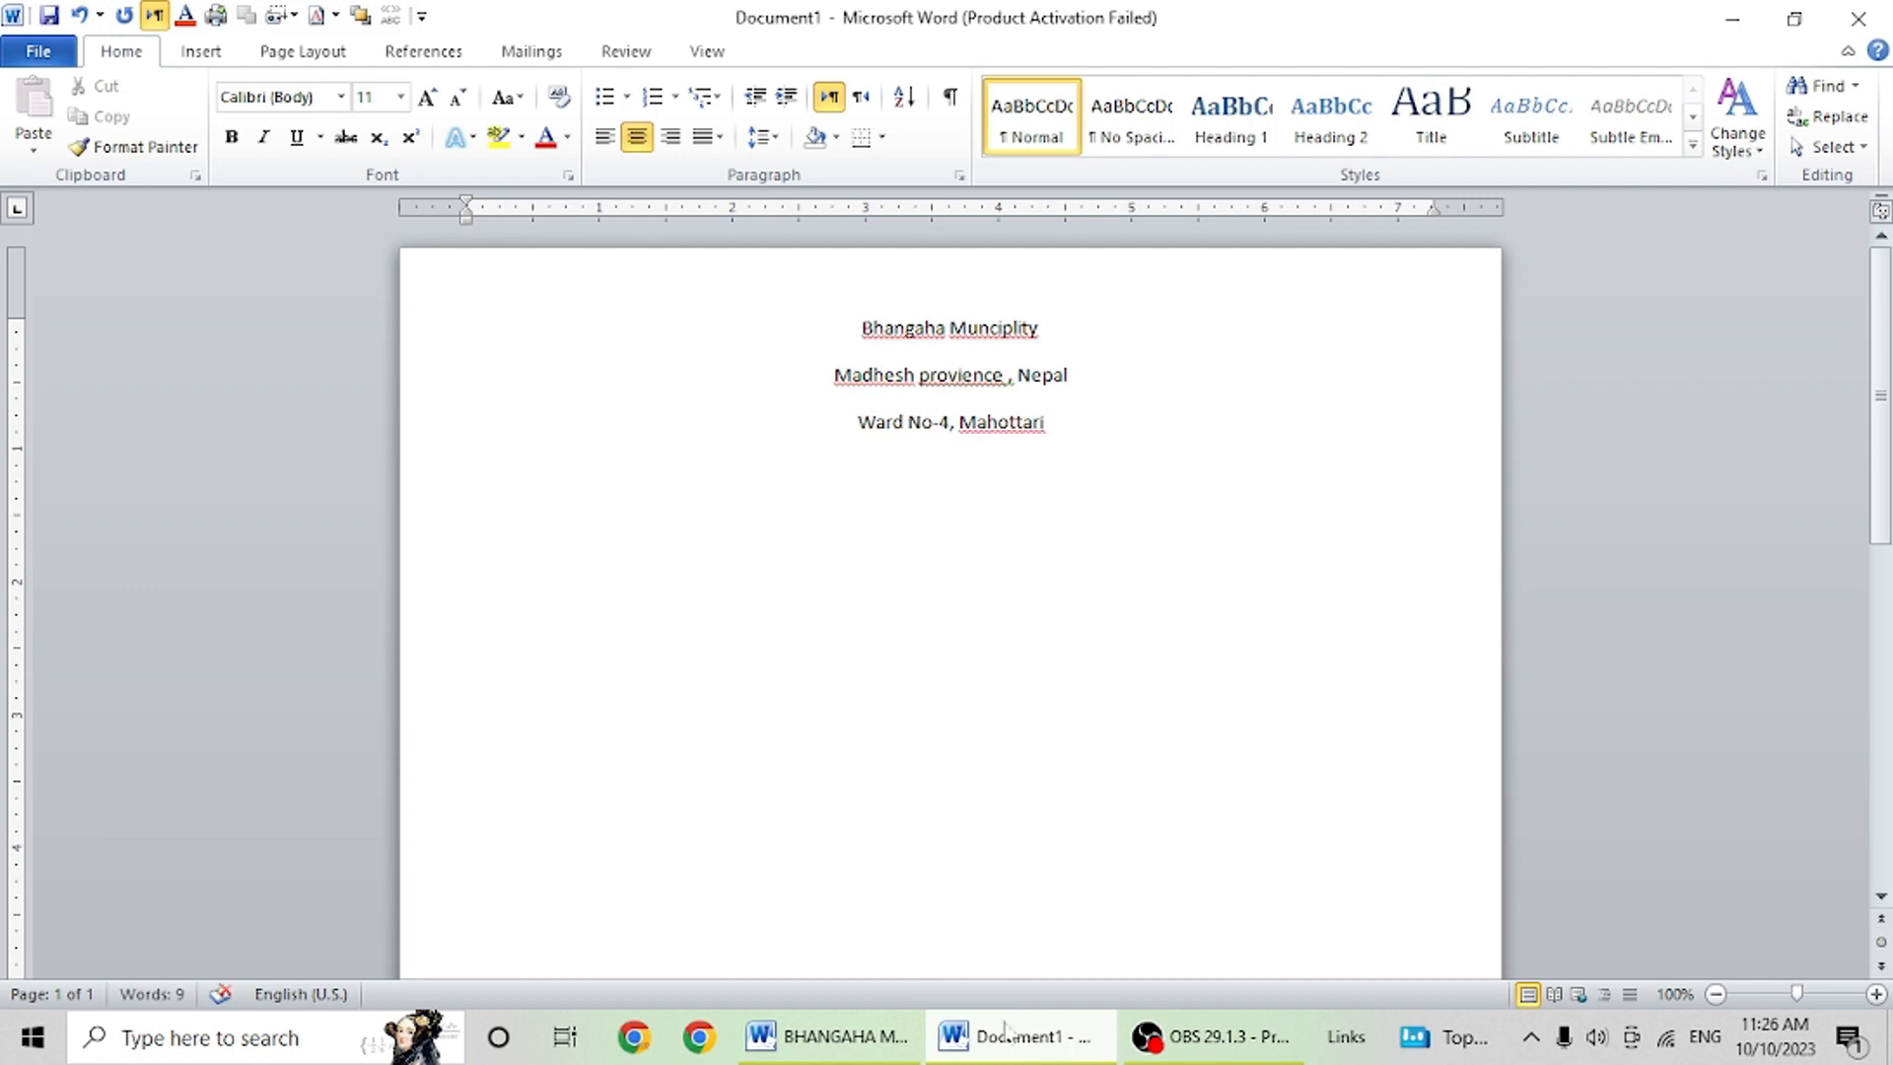
Check the sample letterhead and add a left-aligned line reading "Ref No. 079/80" below the heading.
{"action": "left_click", "coordinate": [876, 1055]}
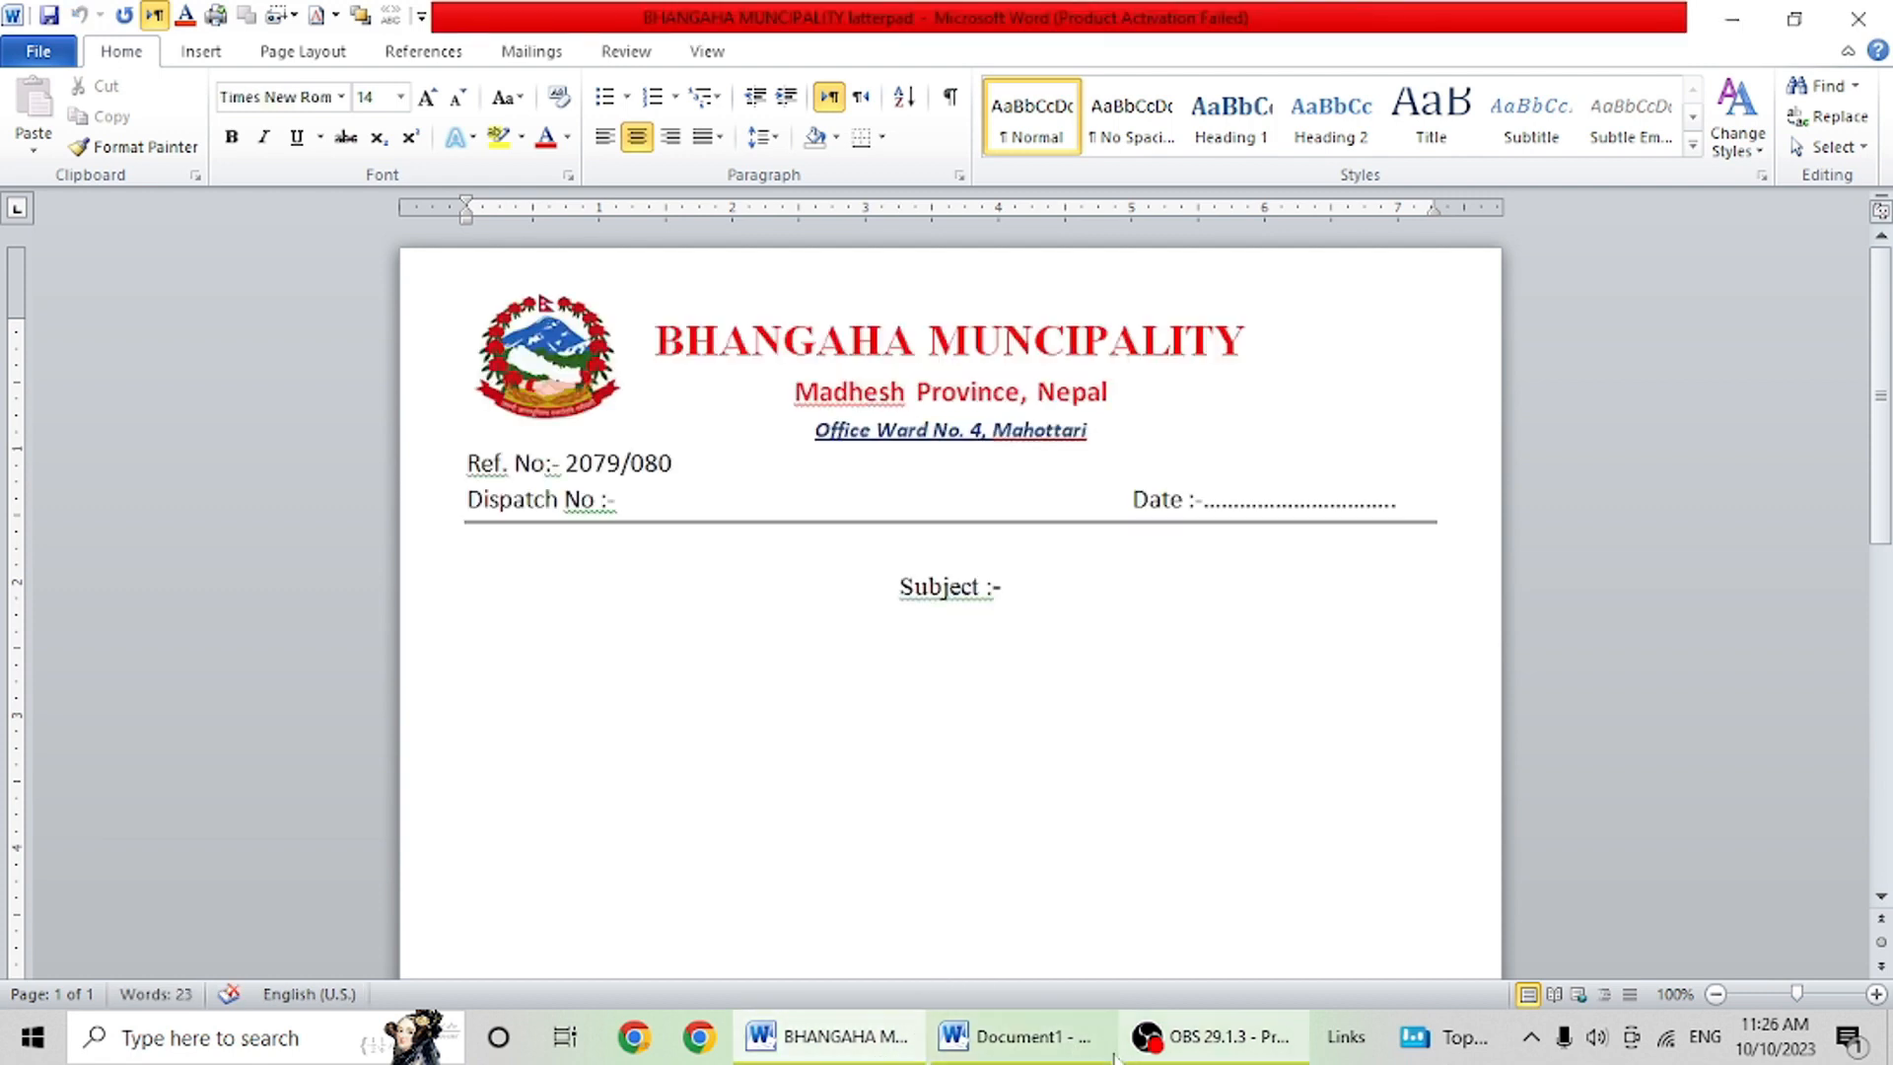
{"action": "left_click", "coordinate": [1061, 1057]}
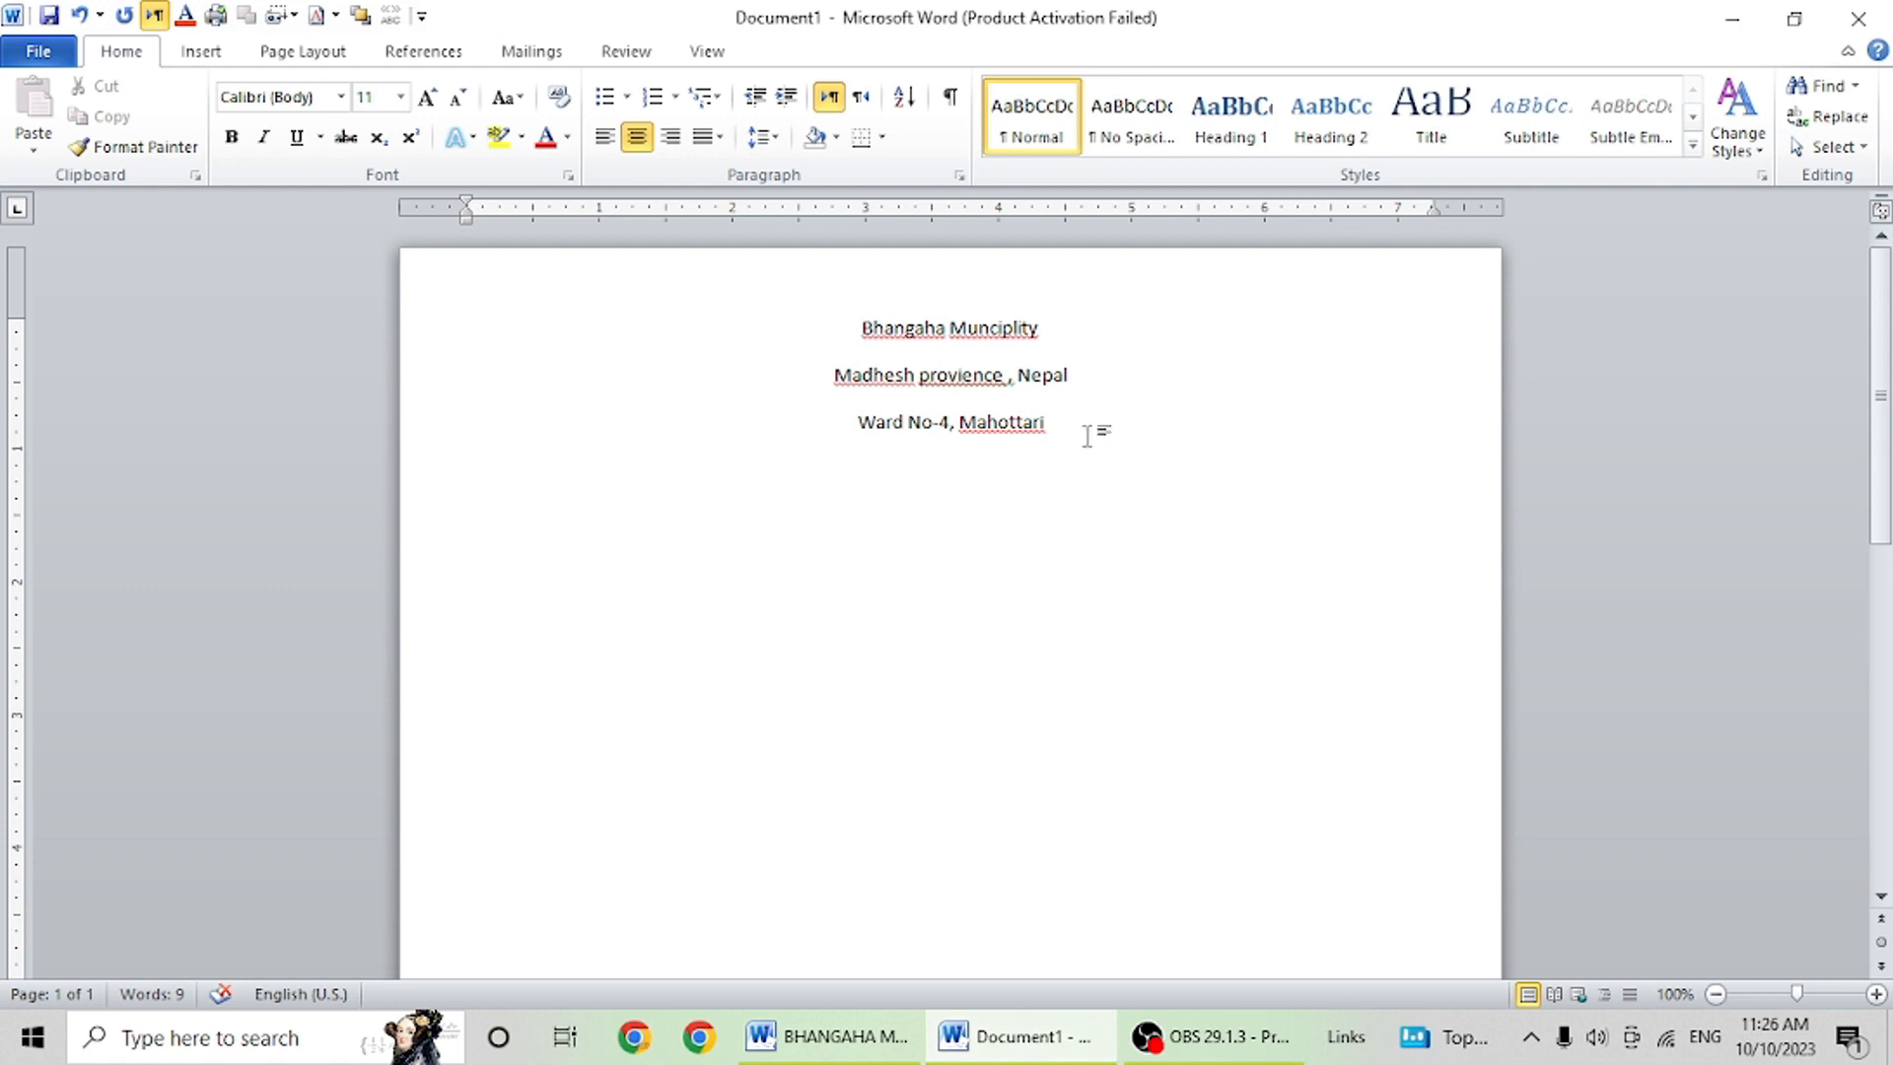
{"action": "key", "text": "Return"}
{"action": "left_click", "coordinate": [604, 137]}
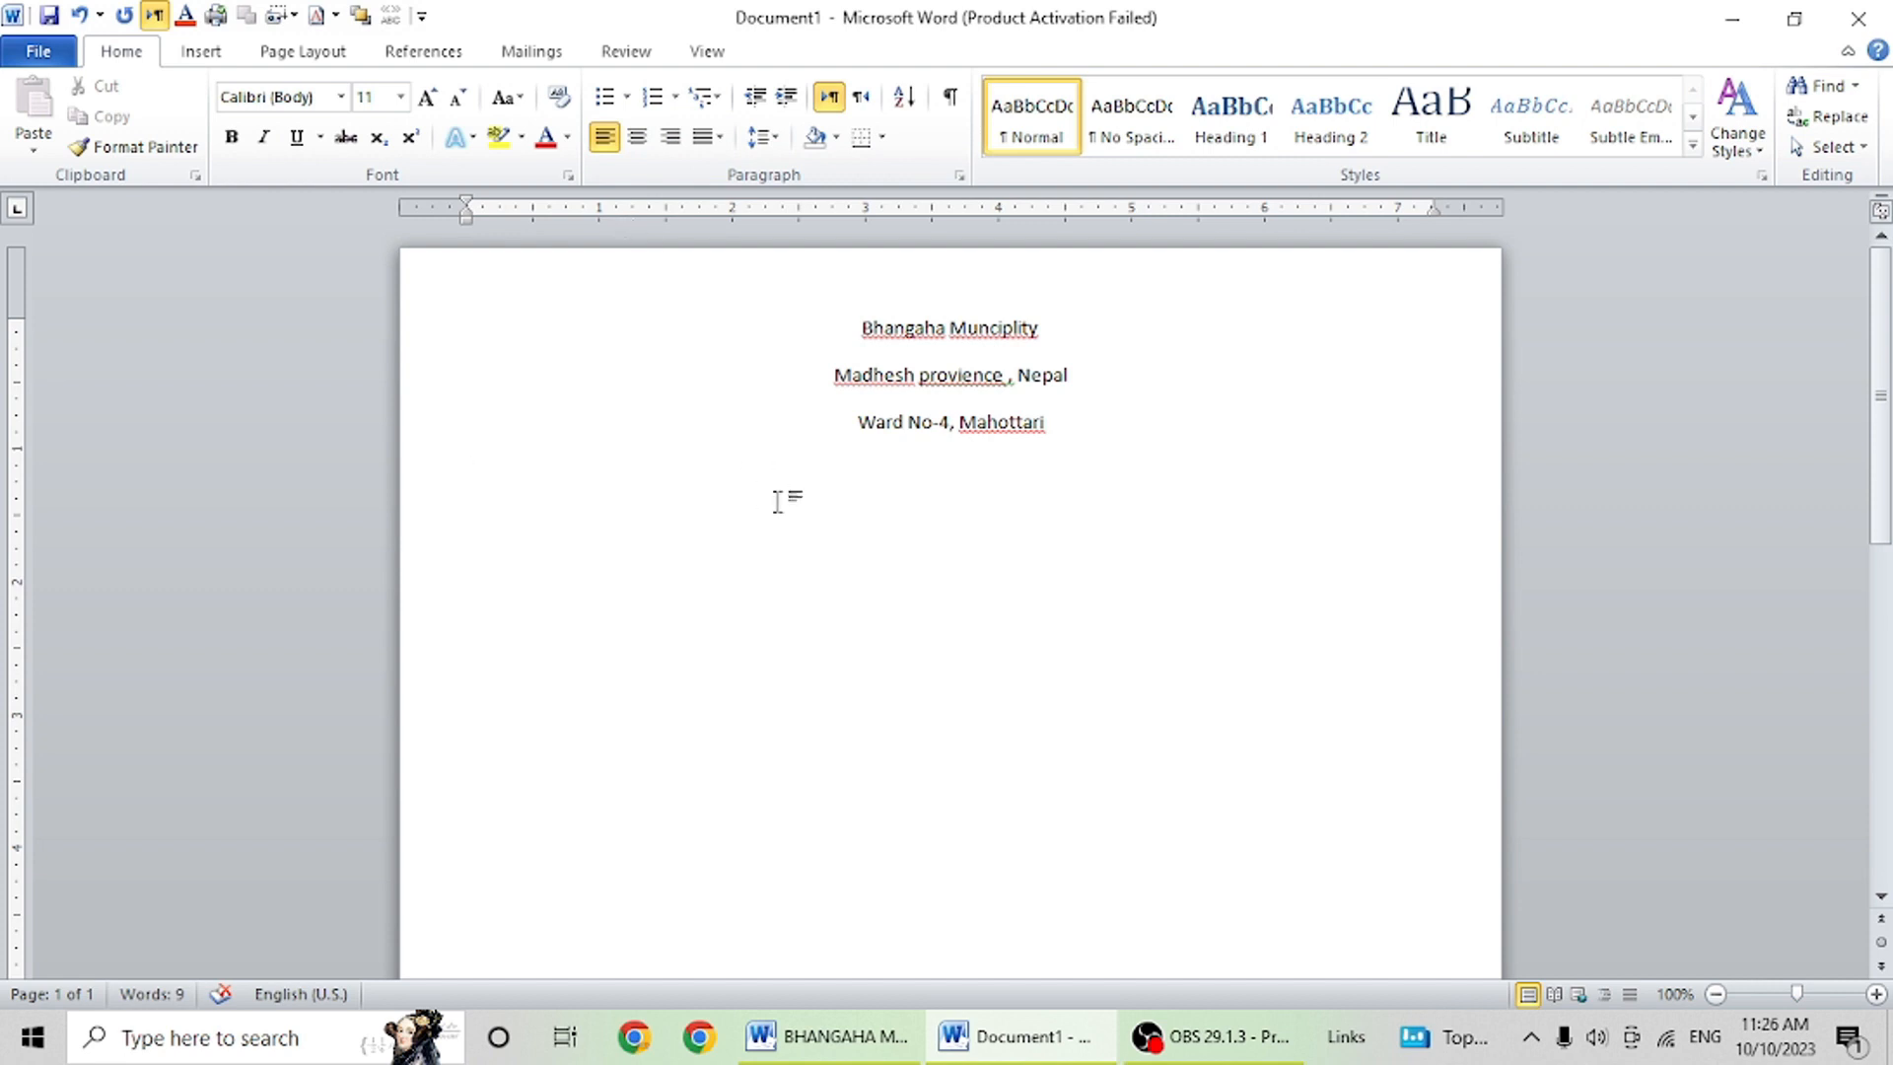
{"action": "left_click", "coordinate": [826, 1036]}
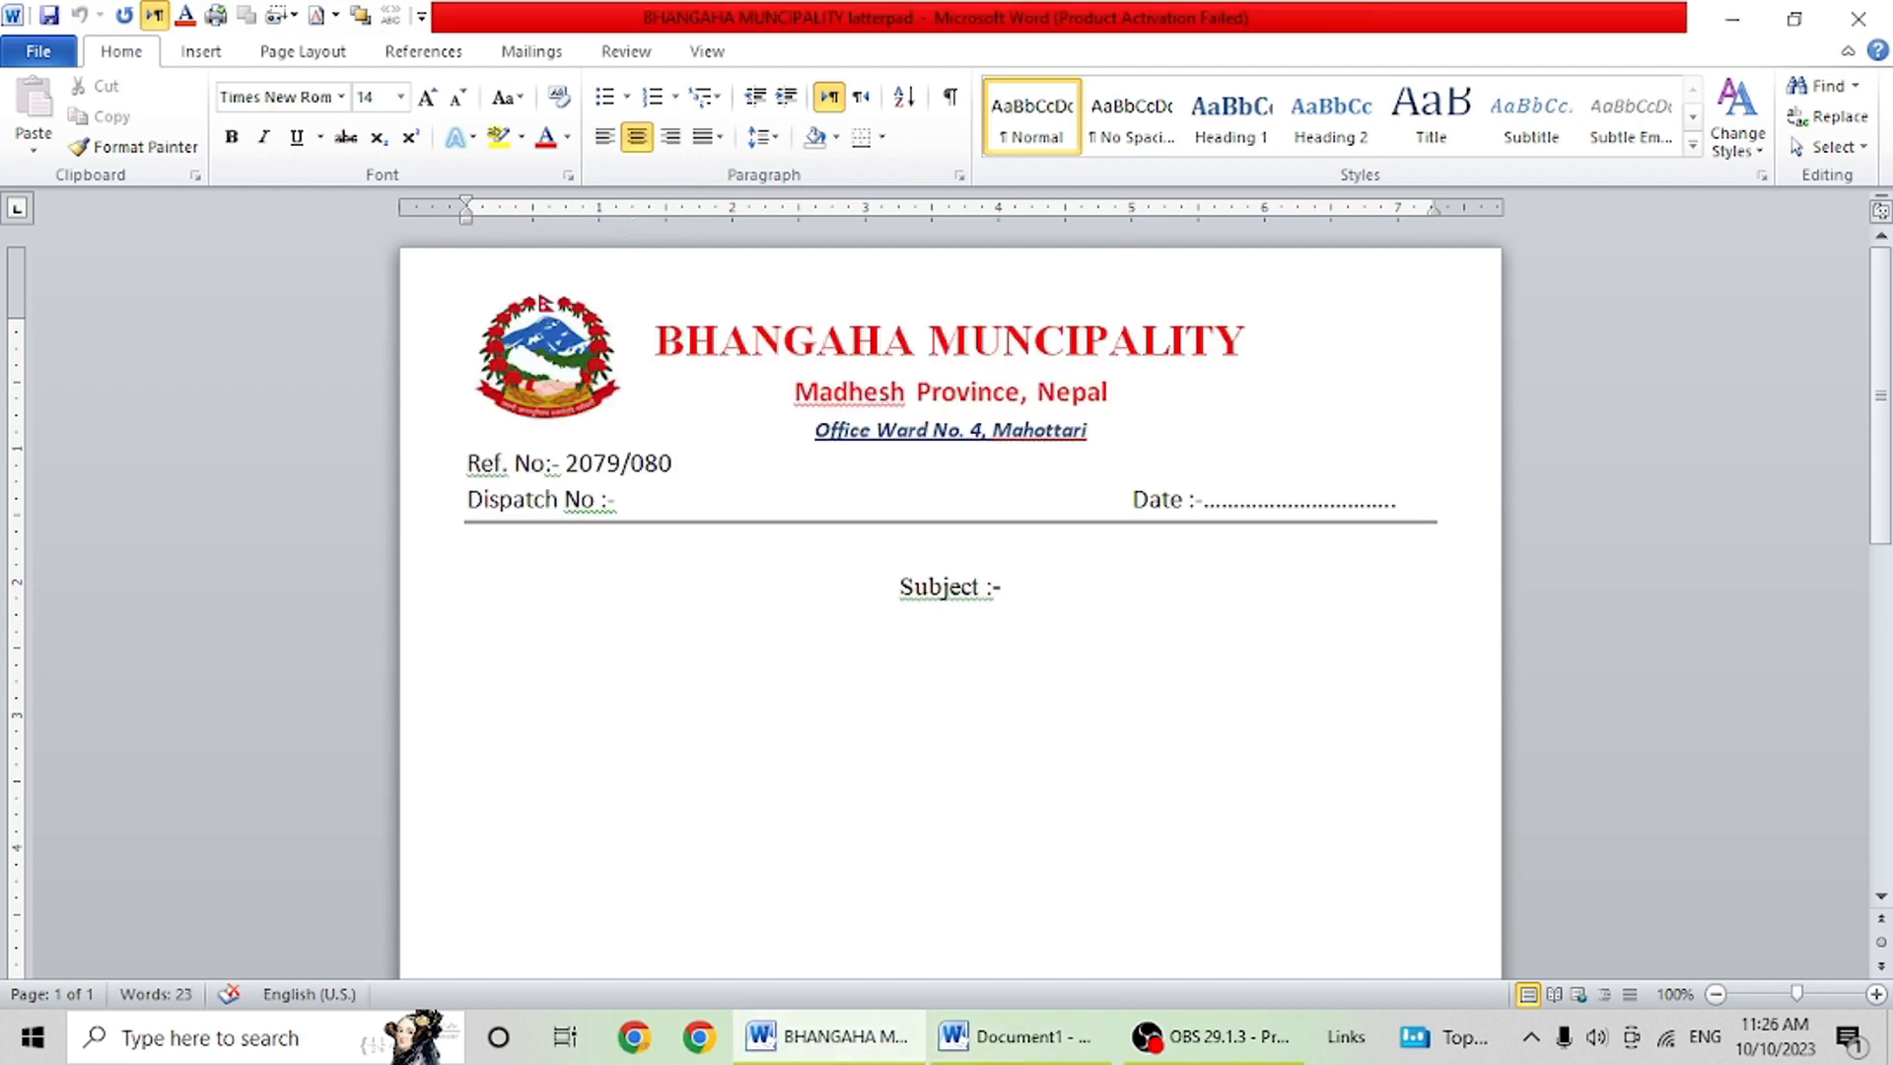
{"action": "left_click", "coordinate": [1028, 1053]}
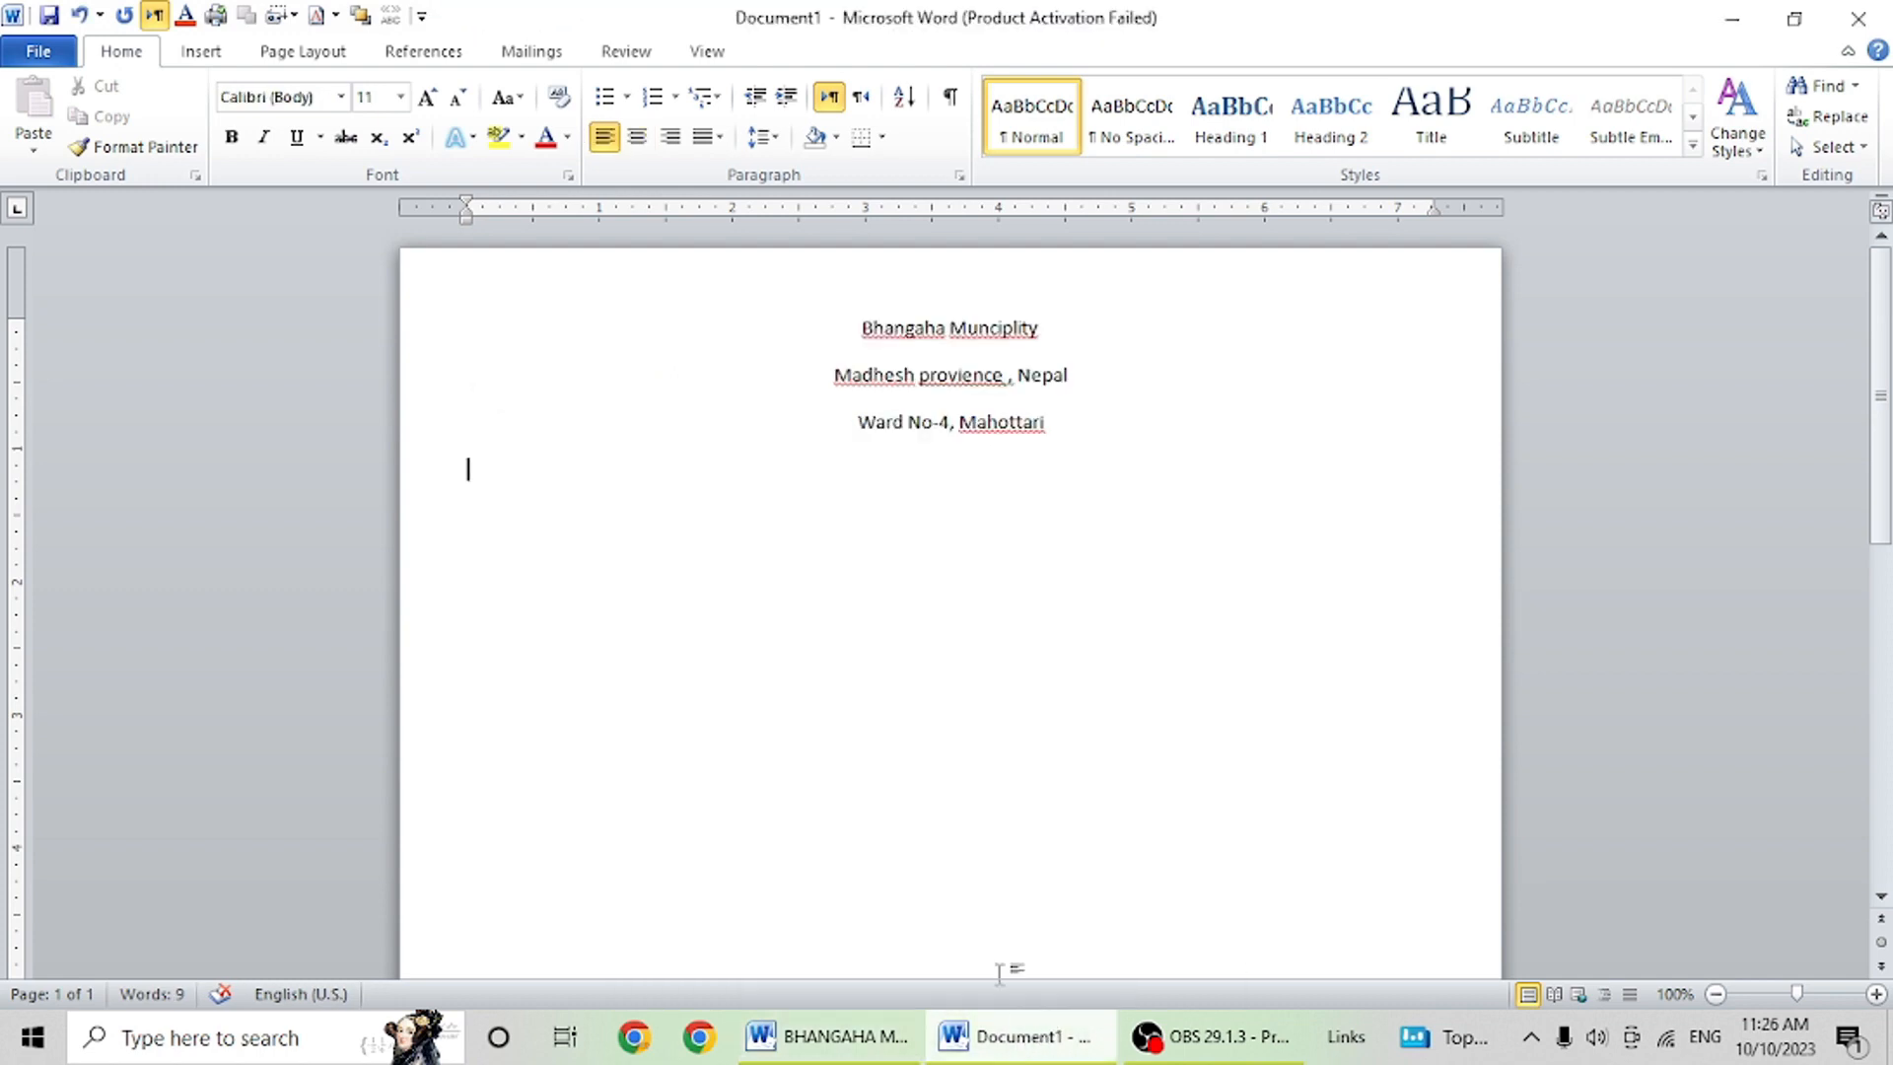
{"action": "type", "text": "Re"}
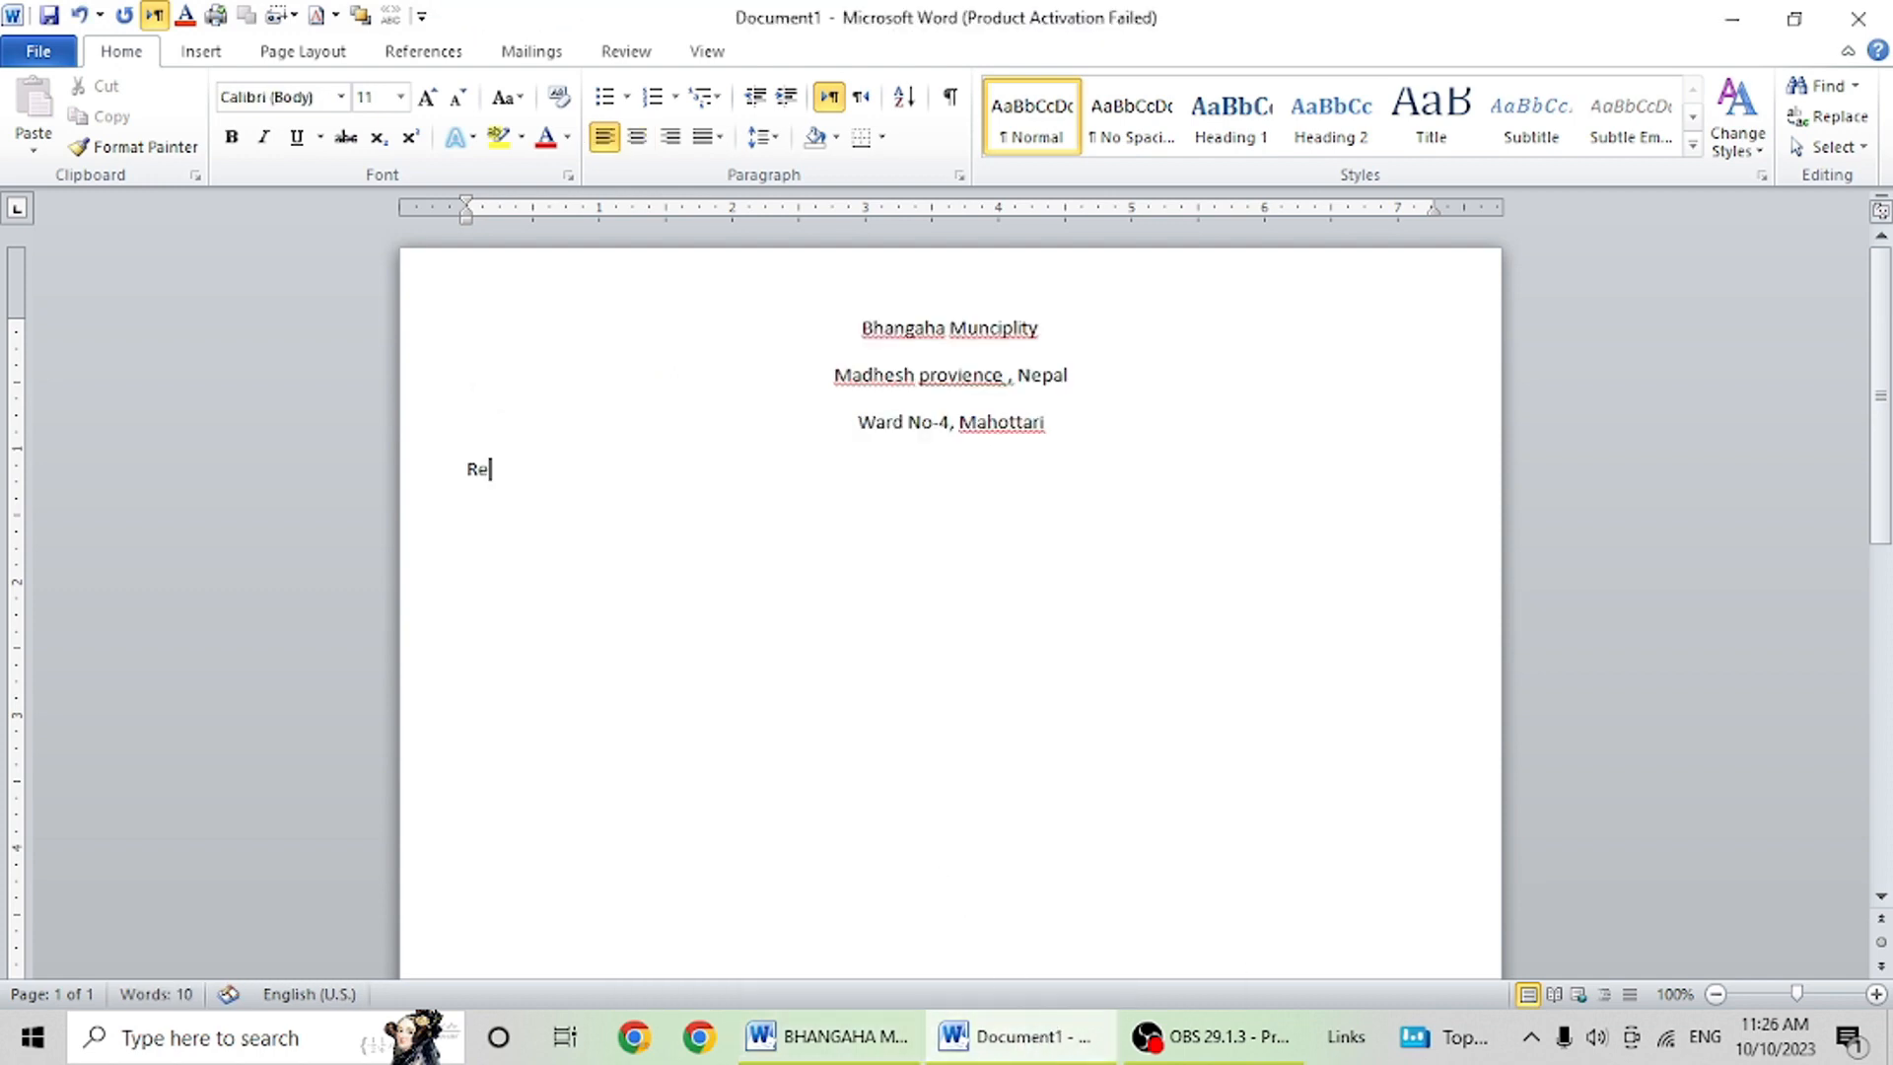
{"action": "type", "text": "f No. 079/80"}
{"action": "key", "text": "Return"}
{"action": "key", "text": "BackSpace"}
Add "Date :-" with a dotted blank at the far right end of the Ref No. line and start a new line.
{"action": "key", "text": "Tab"}
{"action": "key", "text": "Tab"}
{"action": "key", "text": "Tab"}
{"action": "key", "text": "Tab"}
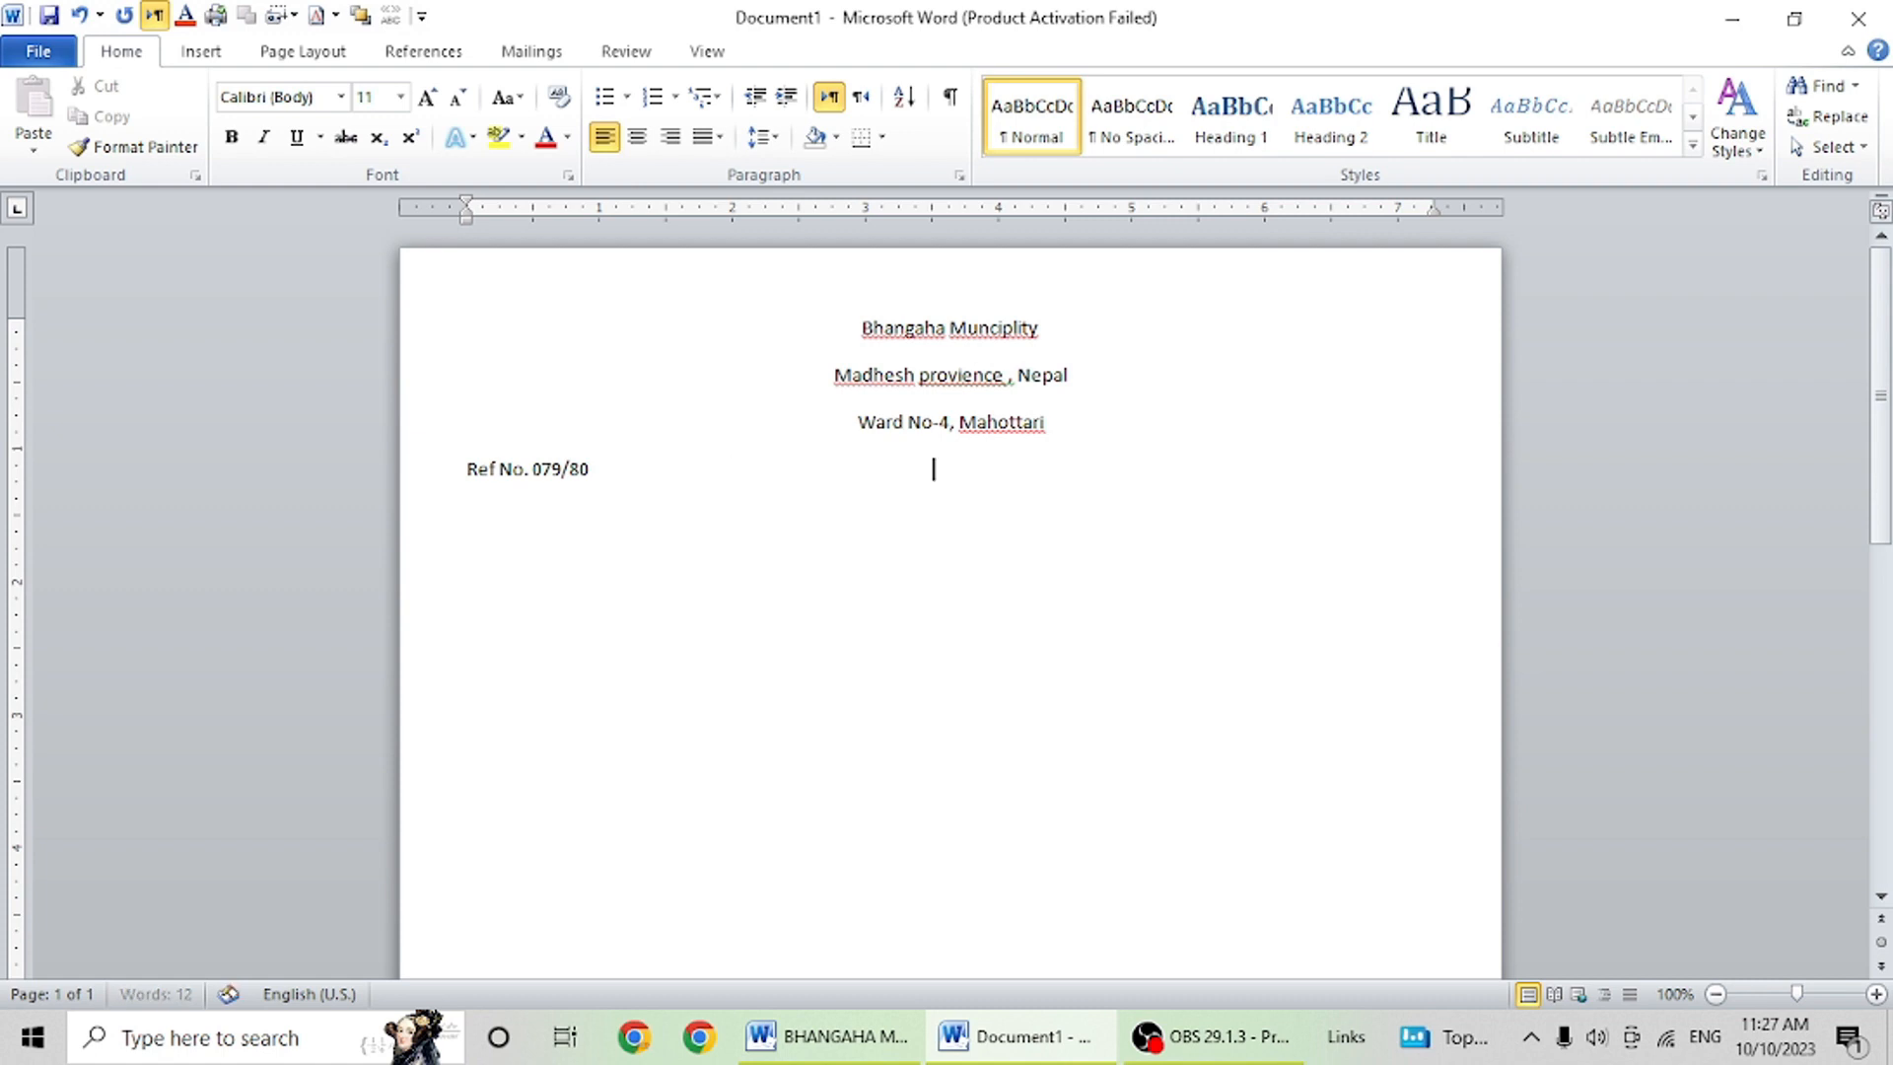
{"action": "key", "text": "Tab"}
{"action": "type", "text": "Date :"}
{"action": "type", "text": "-......"}
{"action": "type", "text": ".........................."}
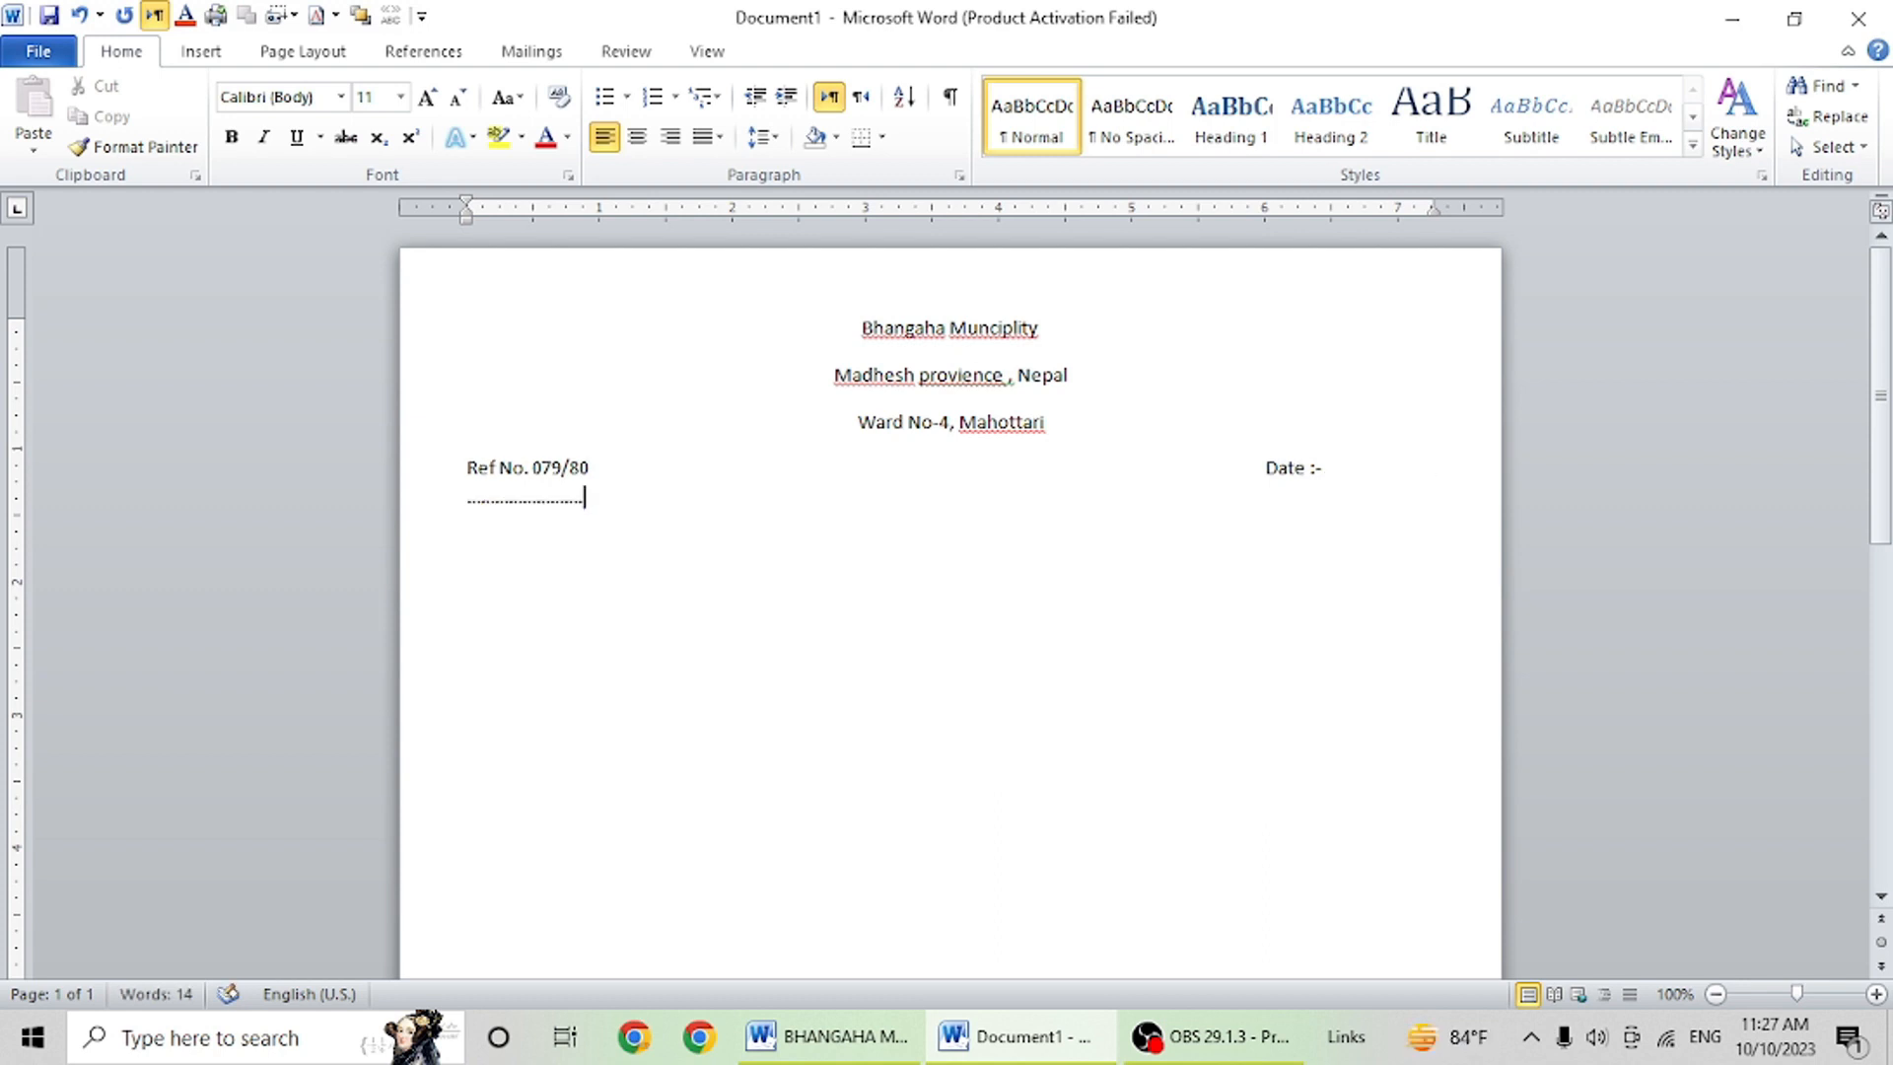
{"action": "key", "text": "BackSpace"}
{"action": "key", "text": "BackSpace"}
{"action": "key", "text": "Return"}
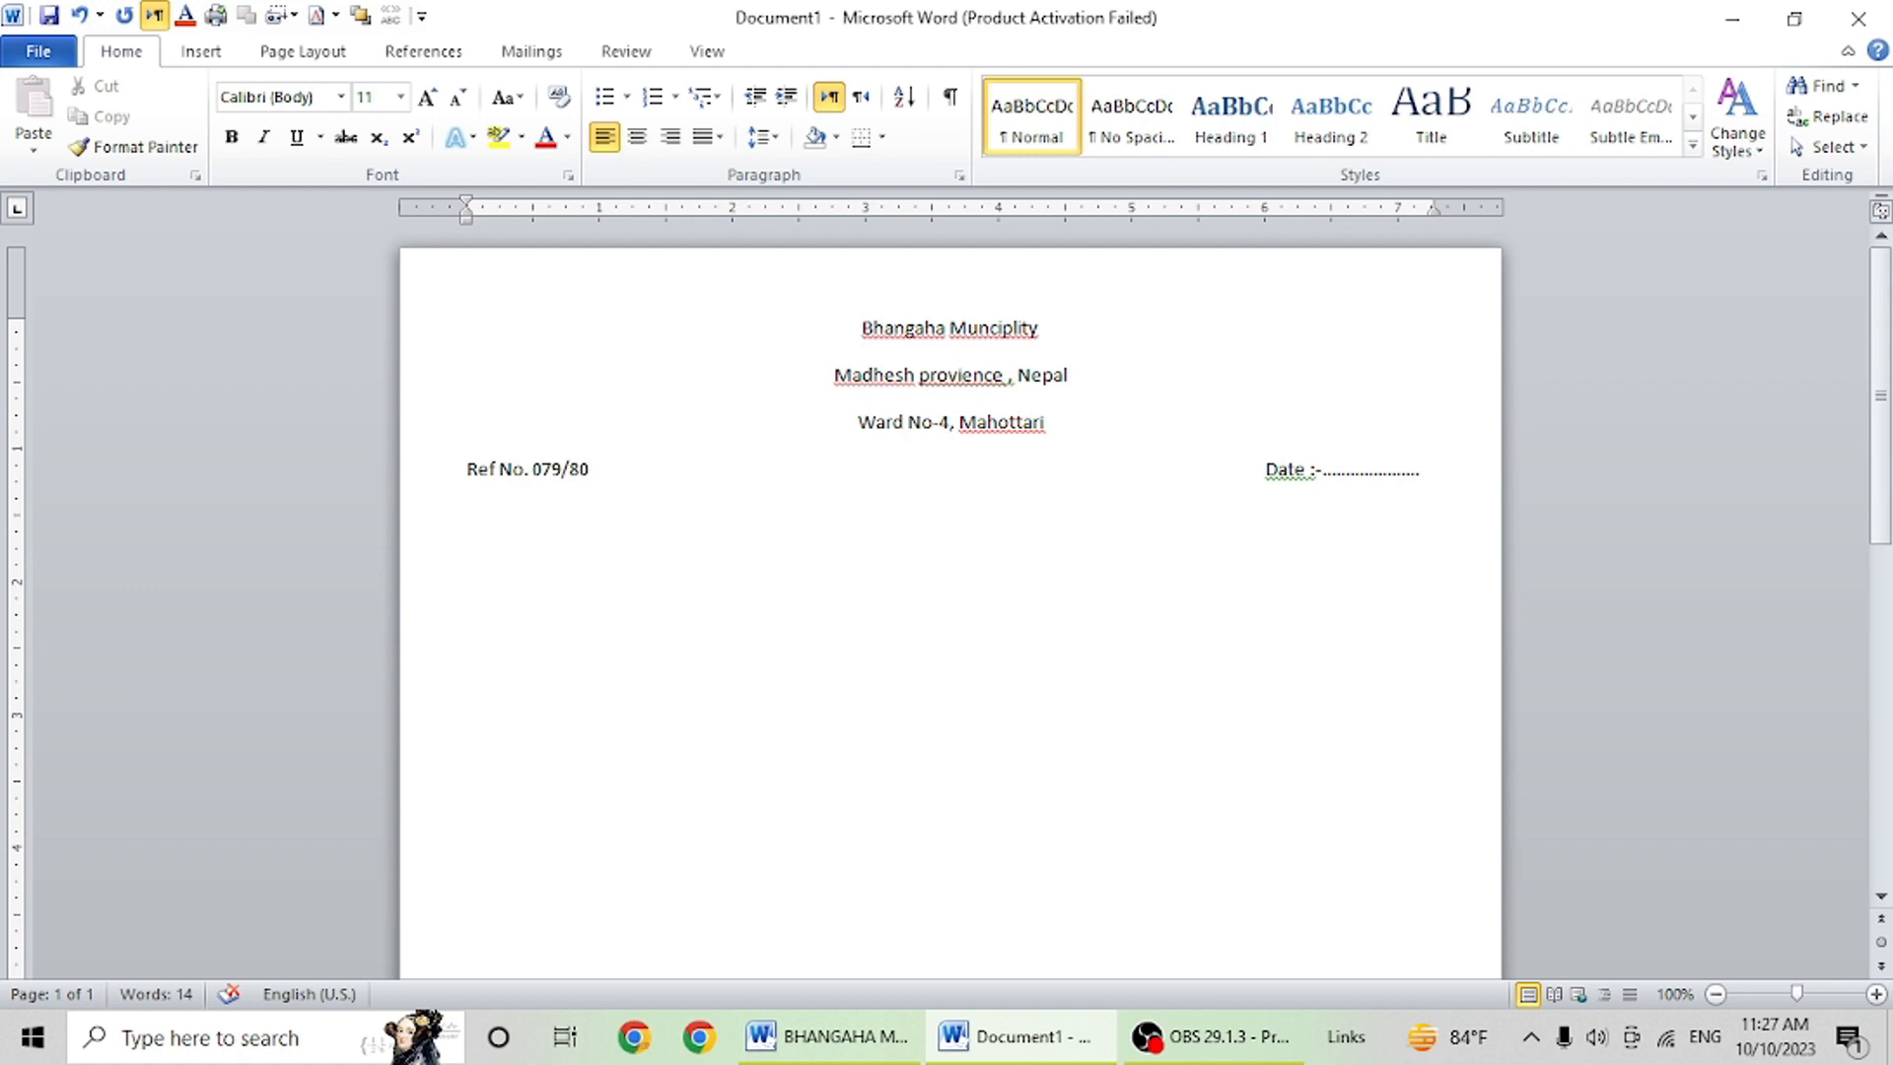
Write "Dispatch No :-" with a dotted blank and insert a full-width double rule beneath it.
{"action": "type", "text": "Dispatch No"}
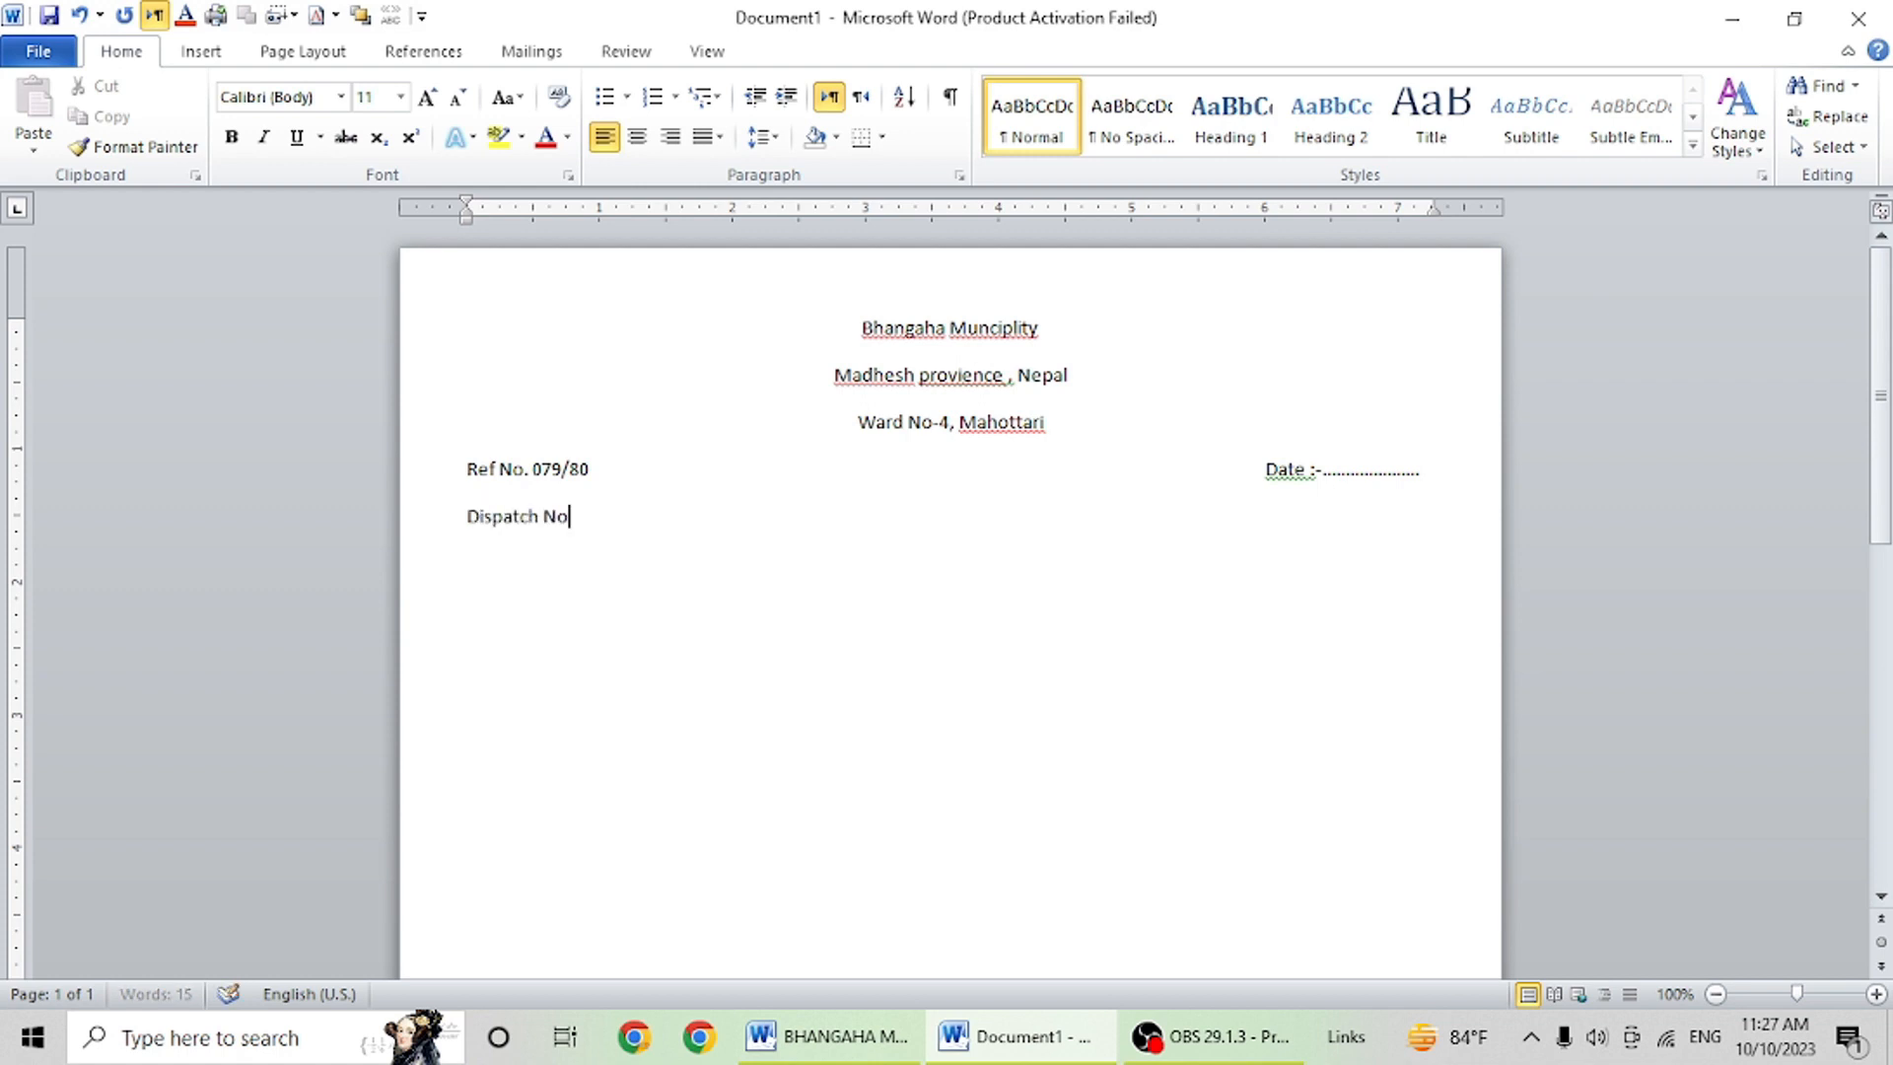
{"action": "type", "text": " : -"}
{"action": "type", "text": "...................."}
{"action": "key", "text": "Return"}
{"action": "type", "text": "==="}
{"action": "key", "text": "Return"}
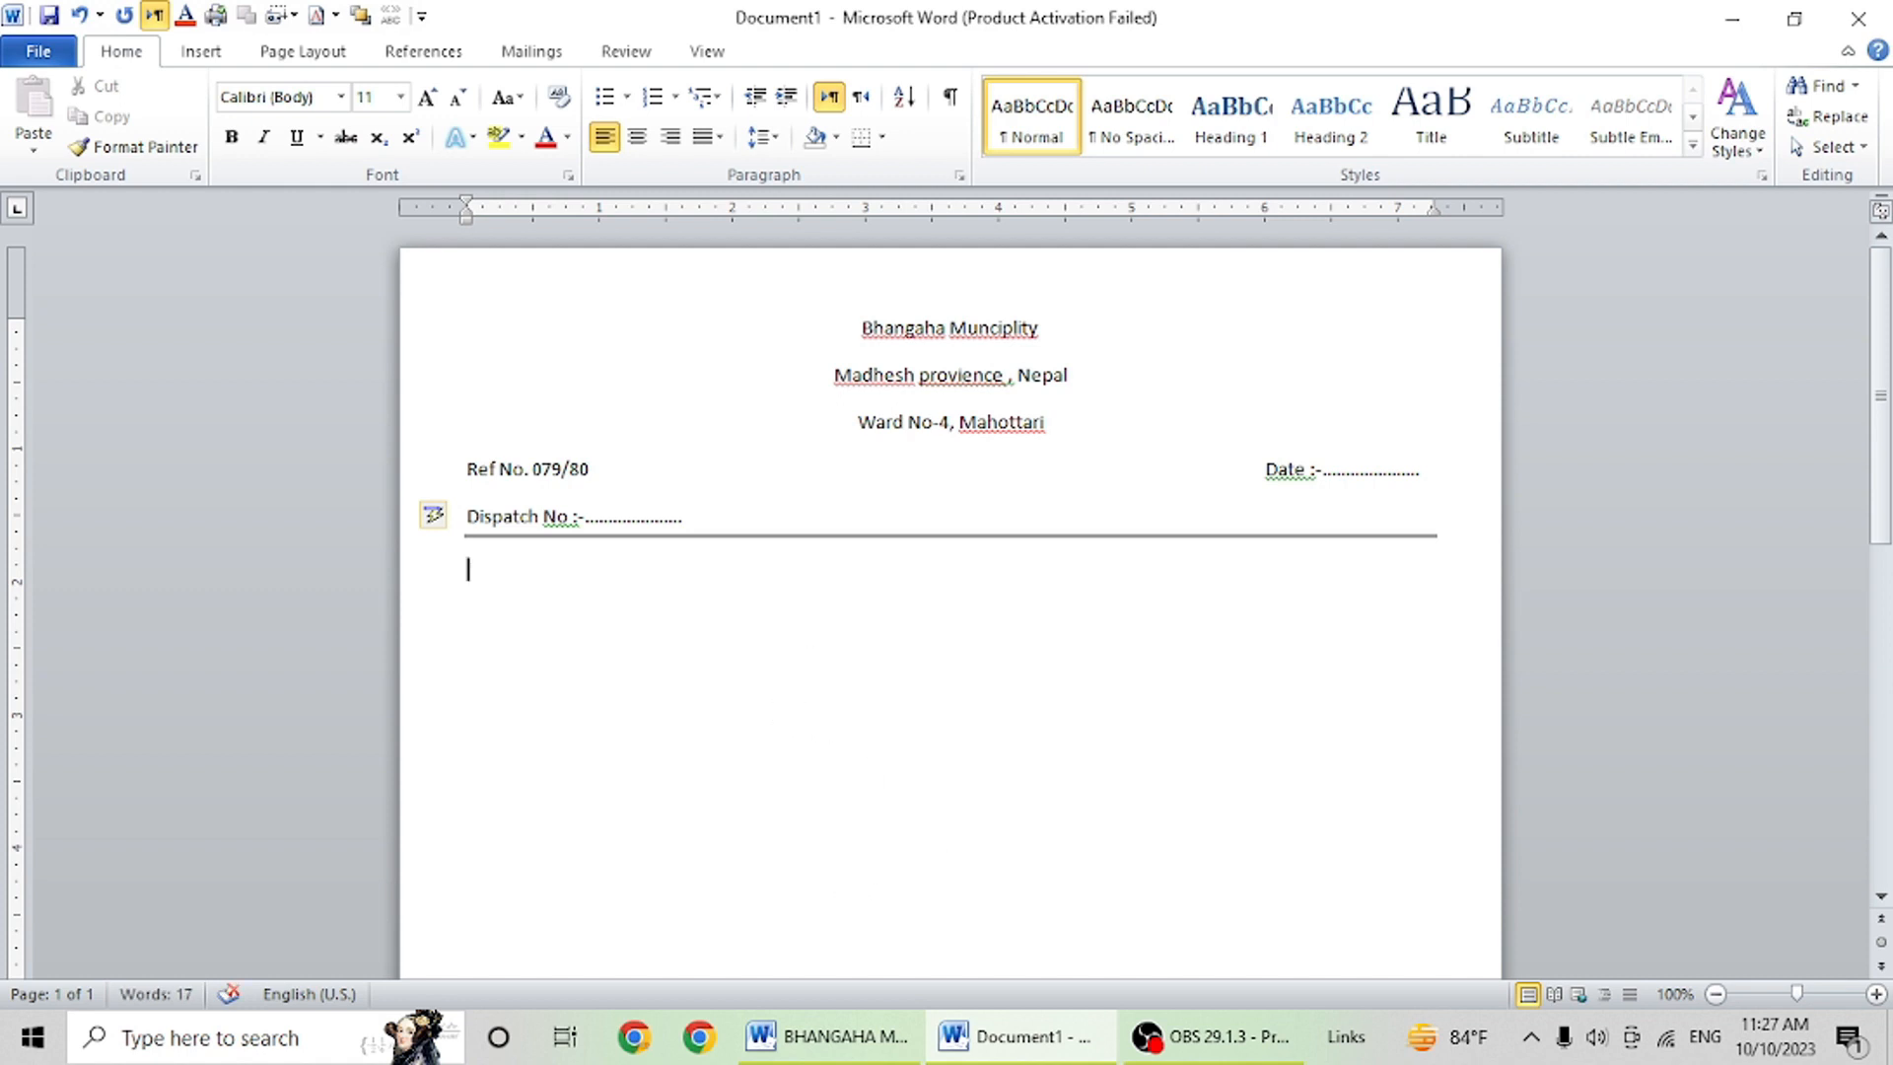
Remove the space after paragraphs for all letterhead lines, from the first heading to the Dispatch No line.
{"action": "left_click_drag", "start_coordinate": [680, 517], "coordinate": [341, 280]}
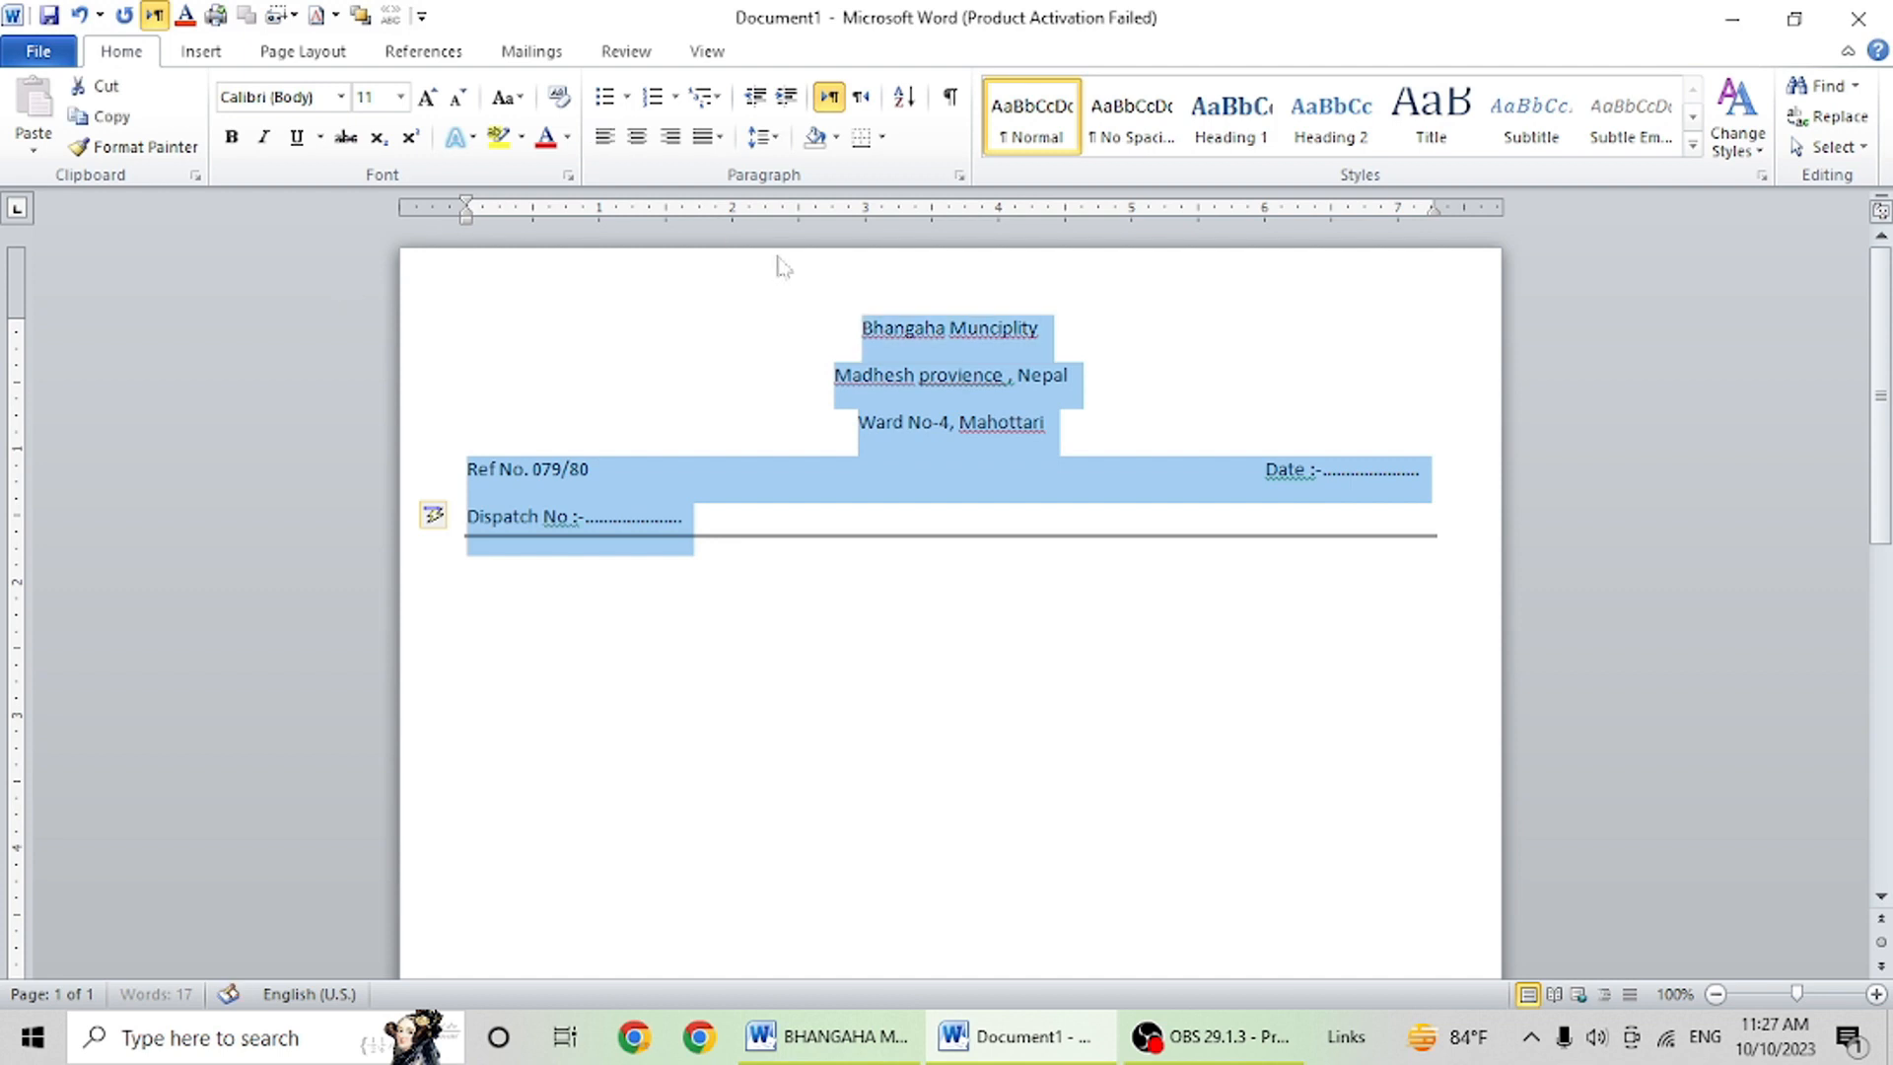
{"action": "left_click", "coordinate": [764, 137]}
{"action": "left_click", "coordinate": [825, 443]}
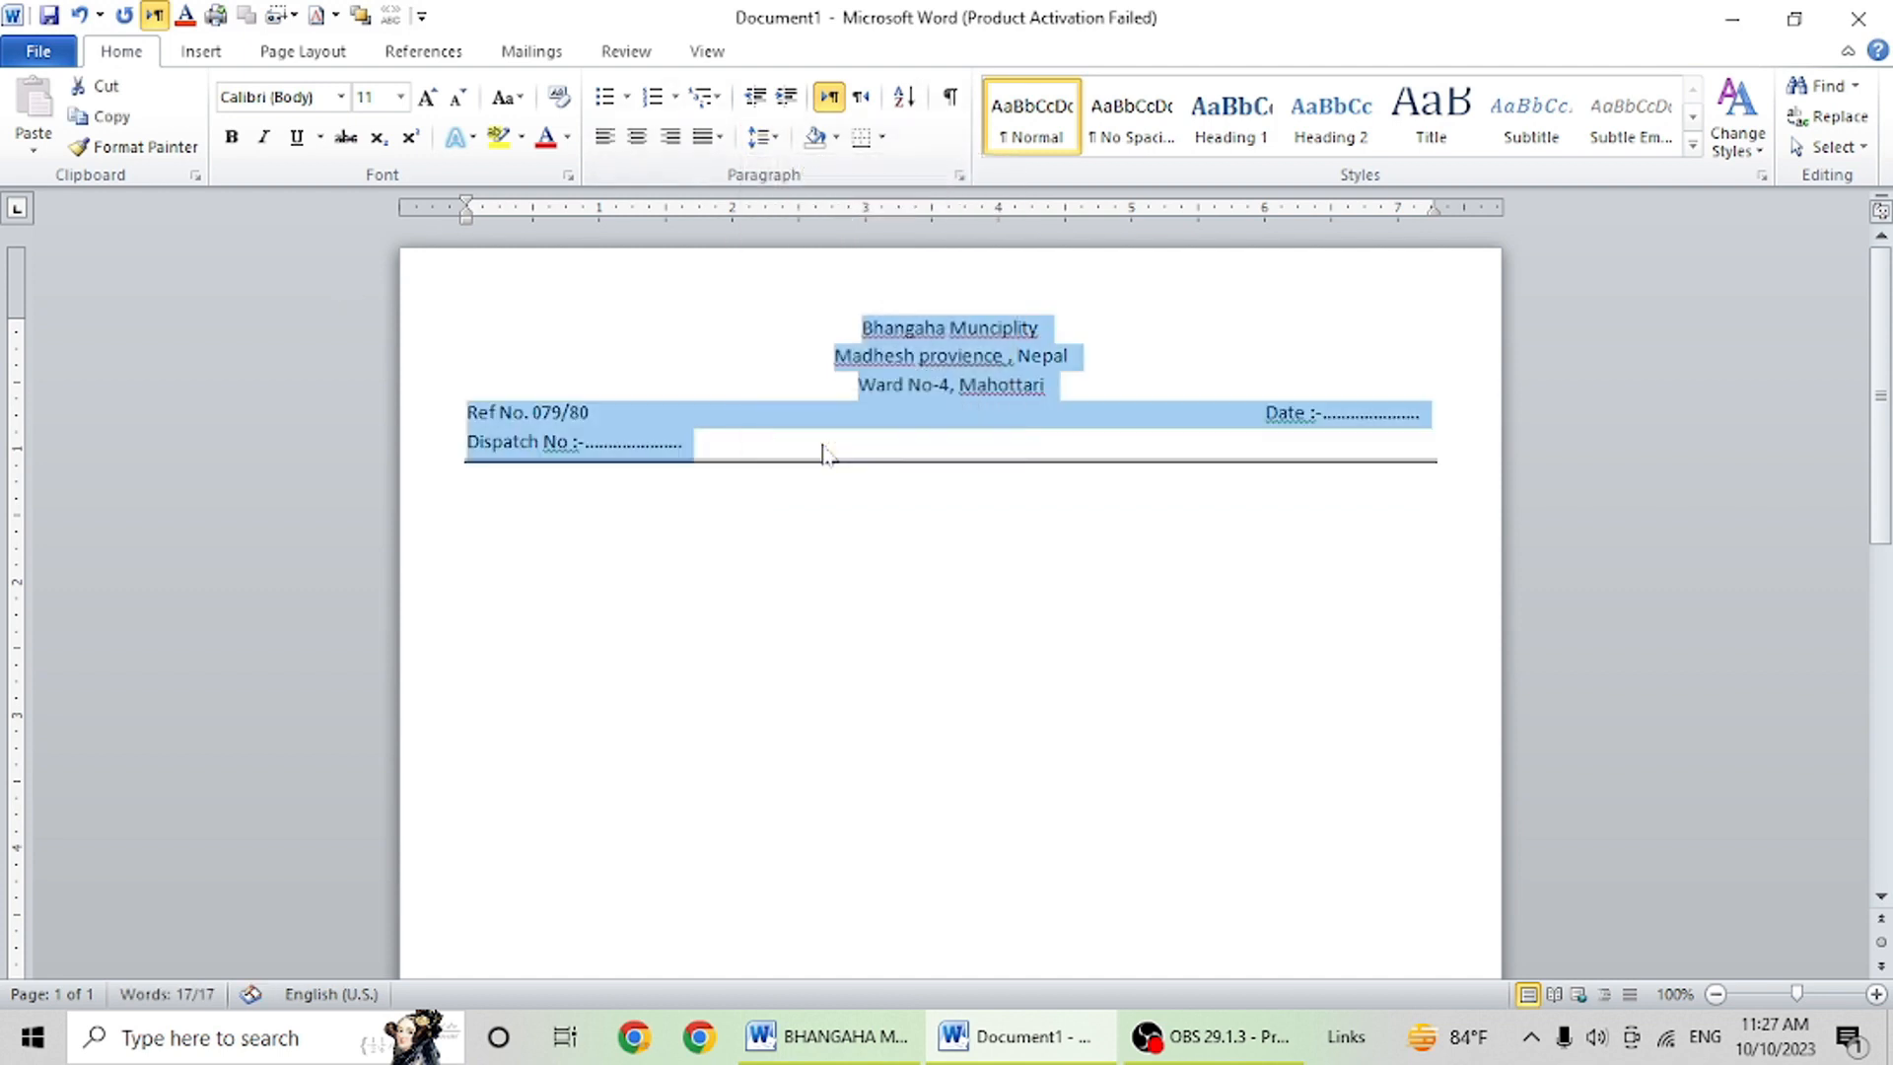
{"action": "left_click", "coordinate": [1072, 419]}
Increase the font size of the "Bhangaha Munciplity" heading to 28.
{"action": "left_click_drag", "start_coordinate": [1053, 329], "coordinate": [781, 326]}
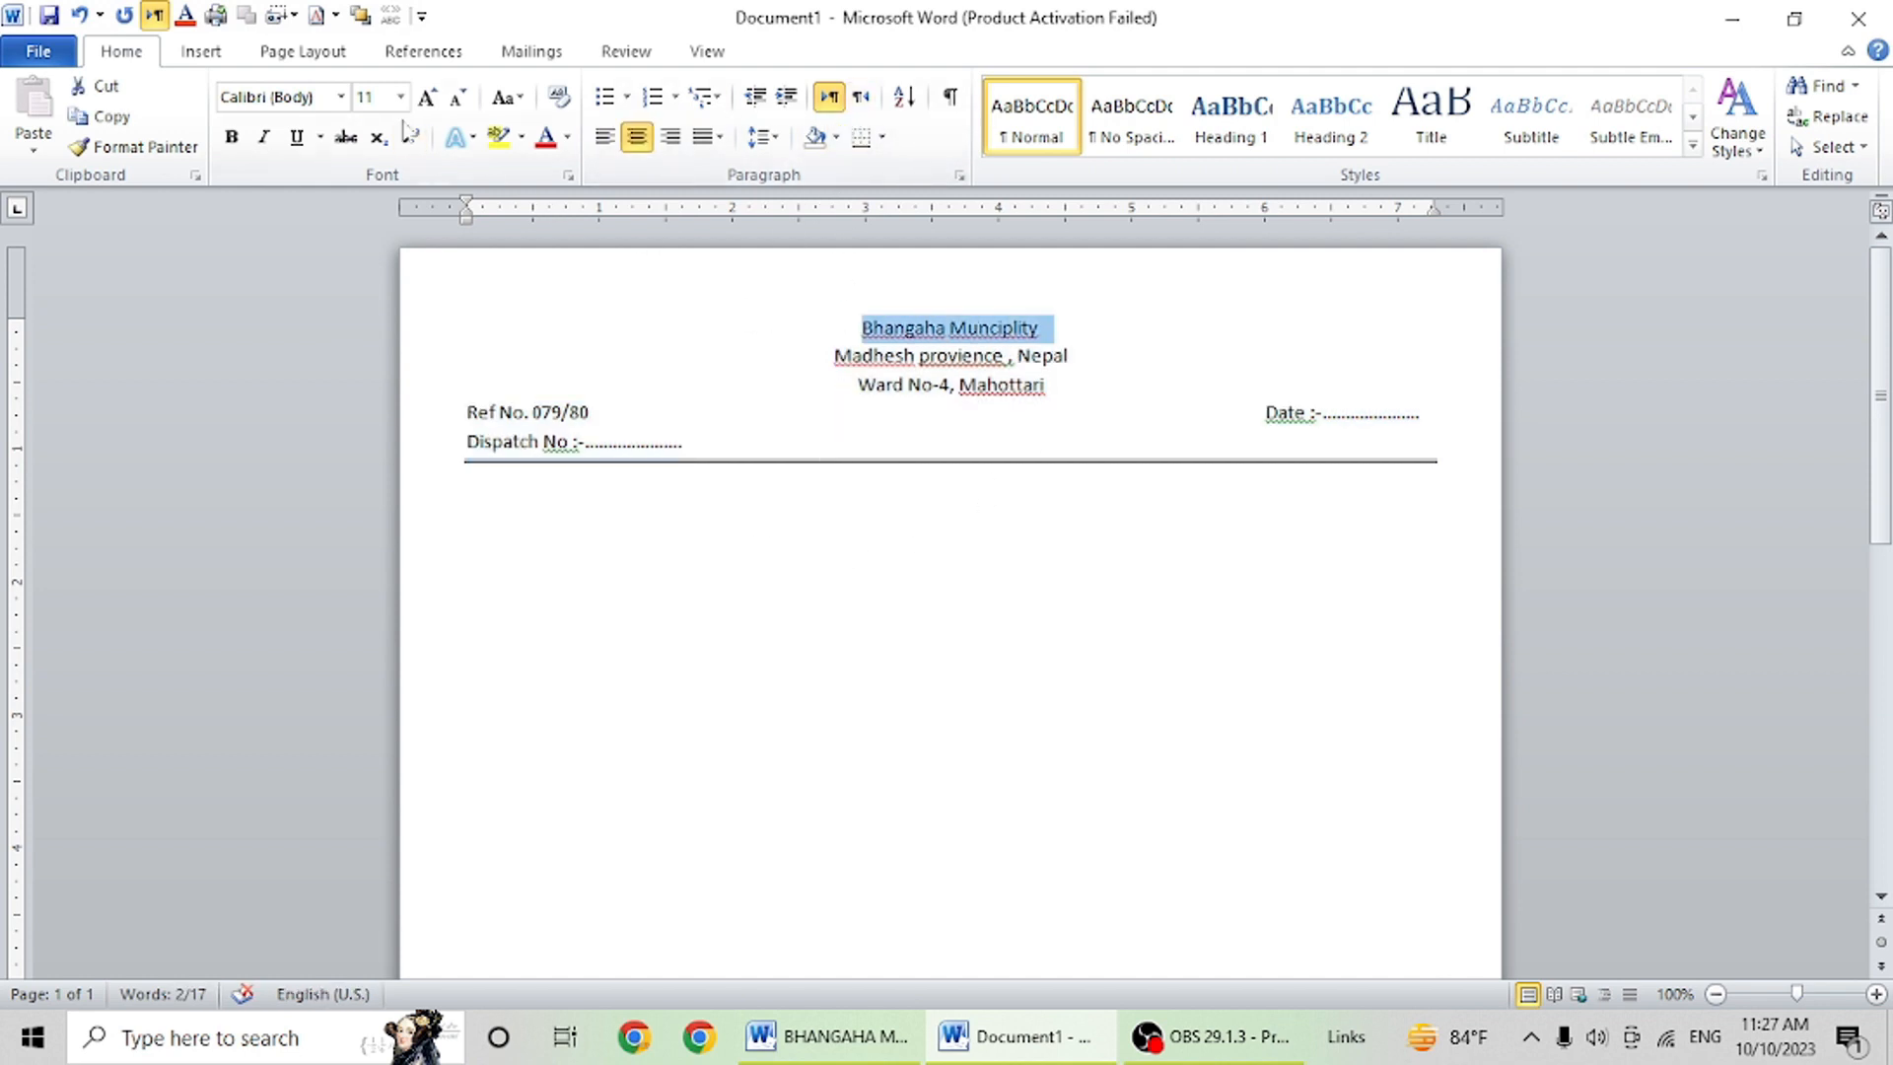
{"action": "left_click", "coordinate": [426, 97]}
{"action": "left_click", "coordinate": [426, 97]}
{"action": "left_click", "coordinate": [426, 97]}
{"action": "left_click", "coordinate": [426, 97]}
{"action": "left_click", "coordinate": [426, 98]}
{"action": "left_click", "coordinate": [426, 98]}
{"action": "left_click", "coordinate": [426, 97]}
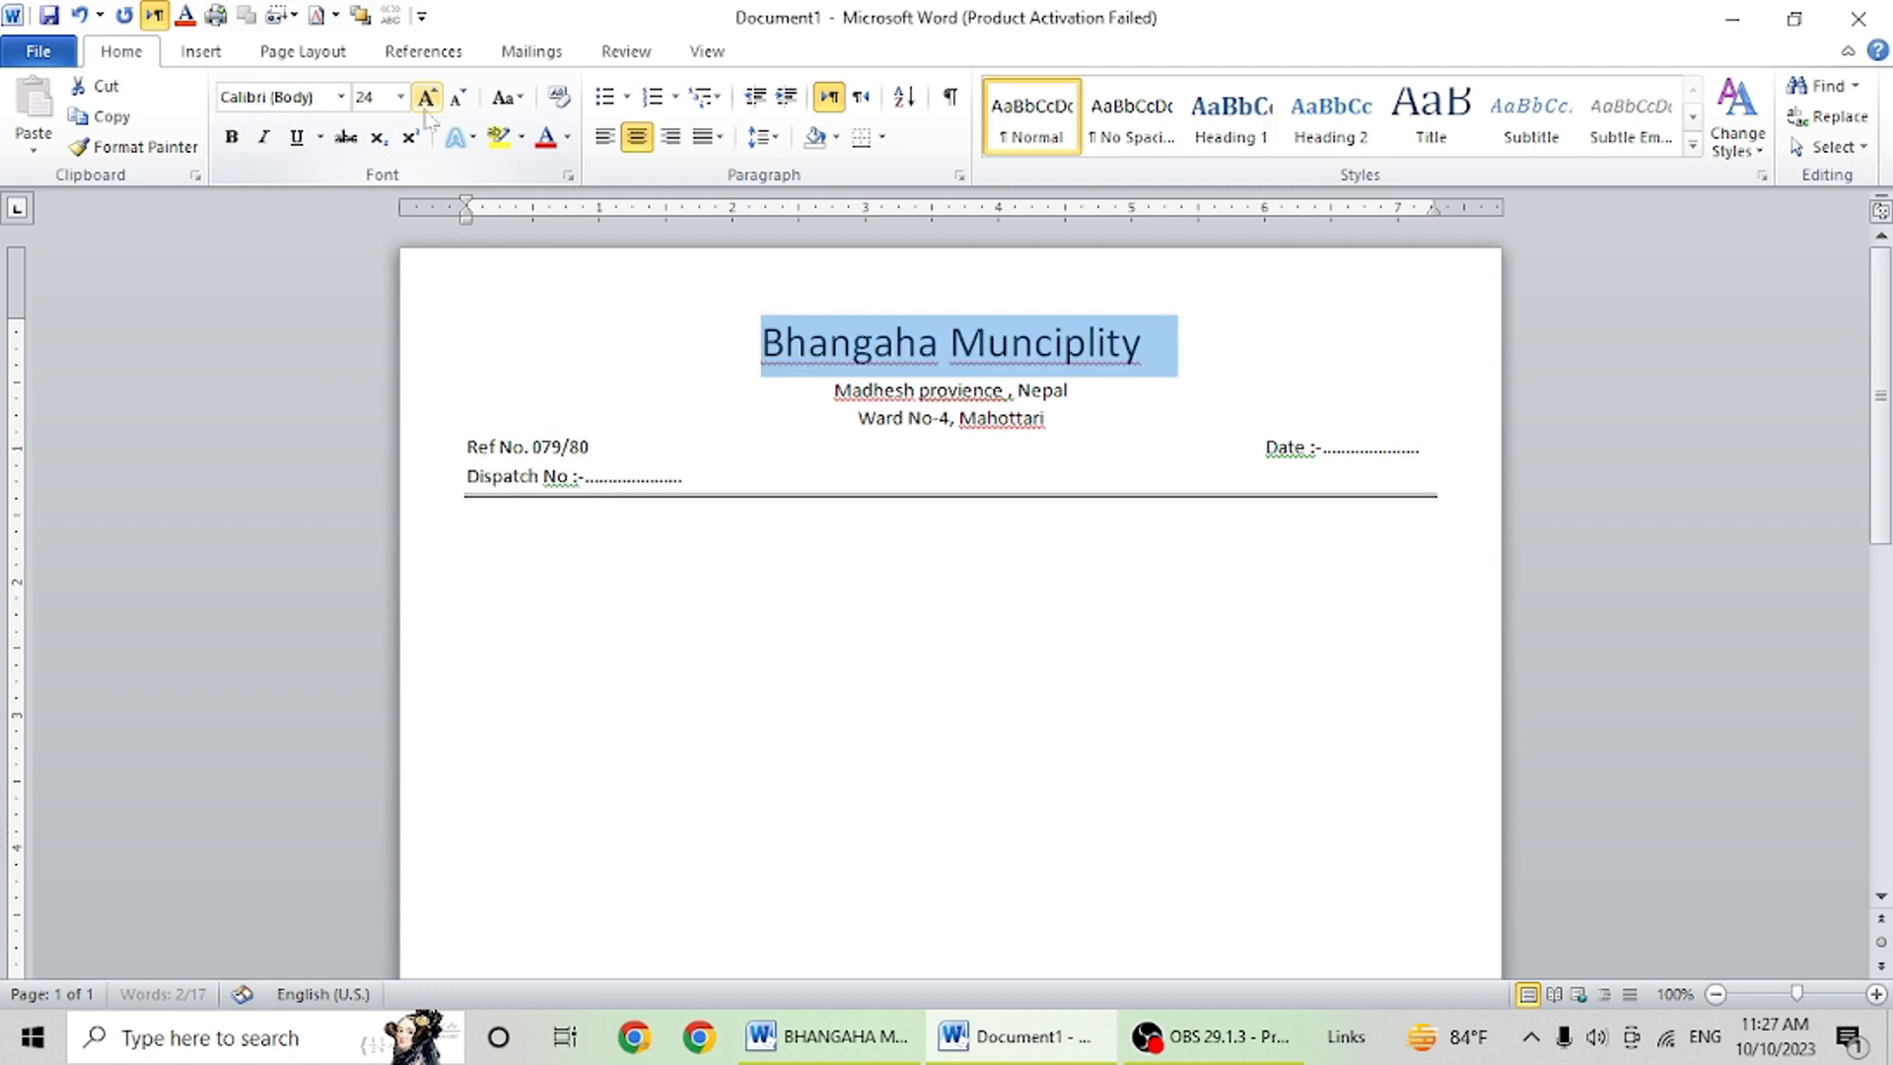
{"action": "left_click", "coordinate": [426, 106]}
{"action": "left_click", "coordinate": [426, 107]}
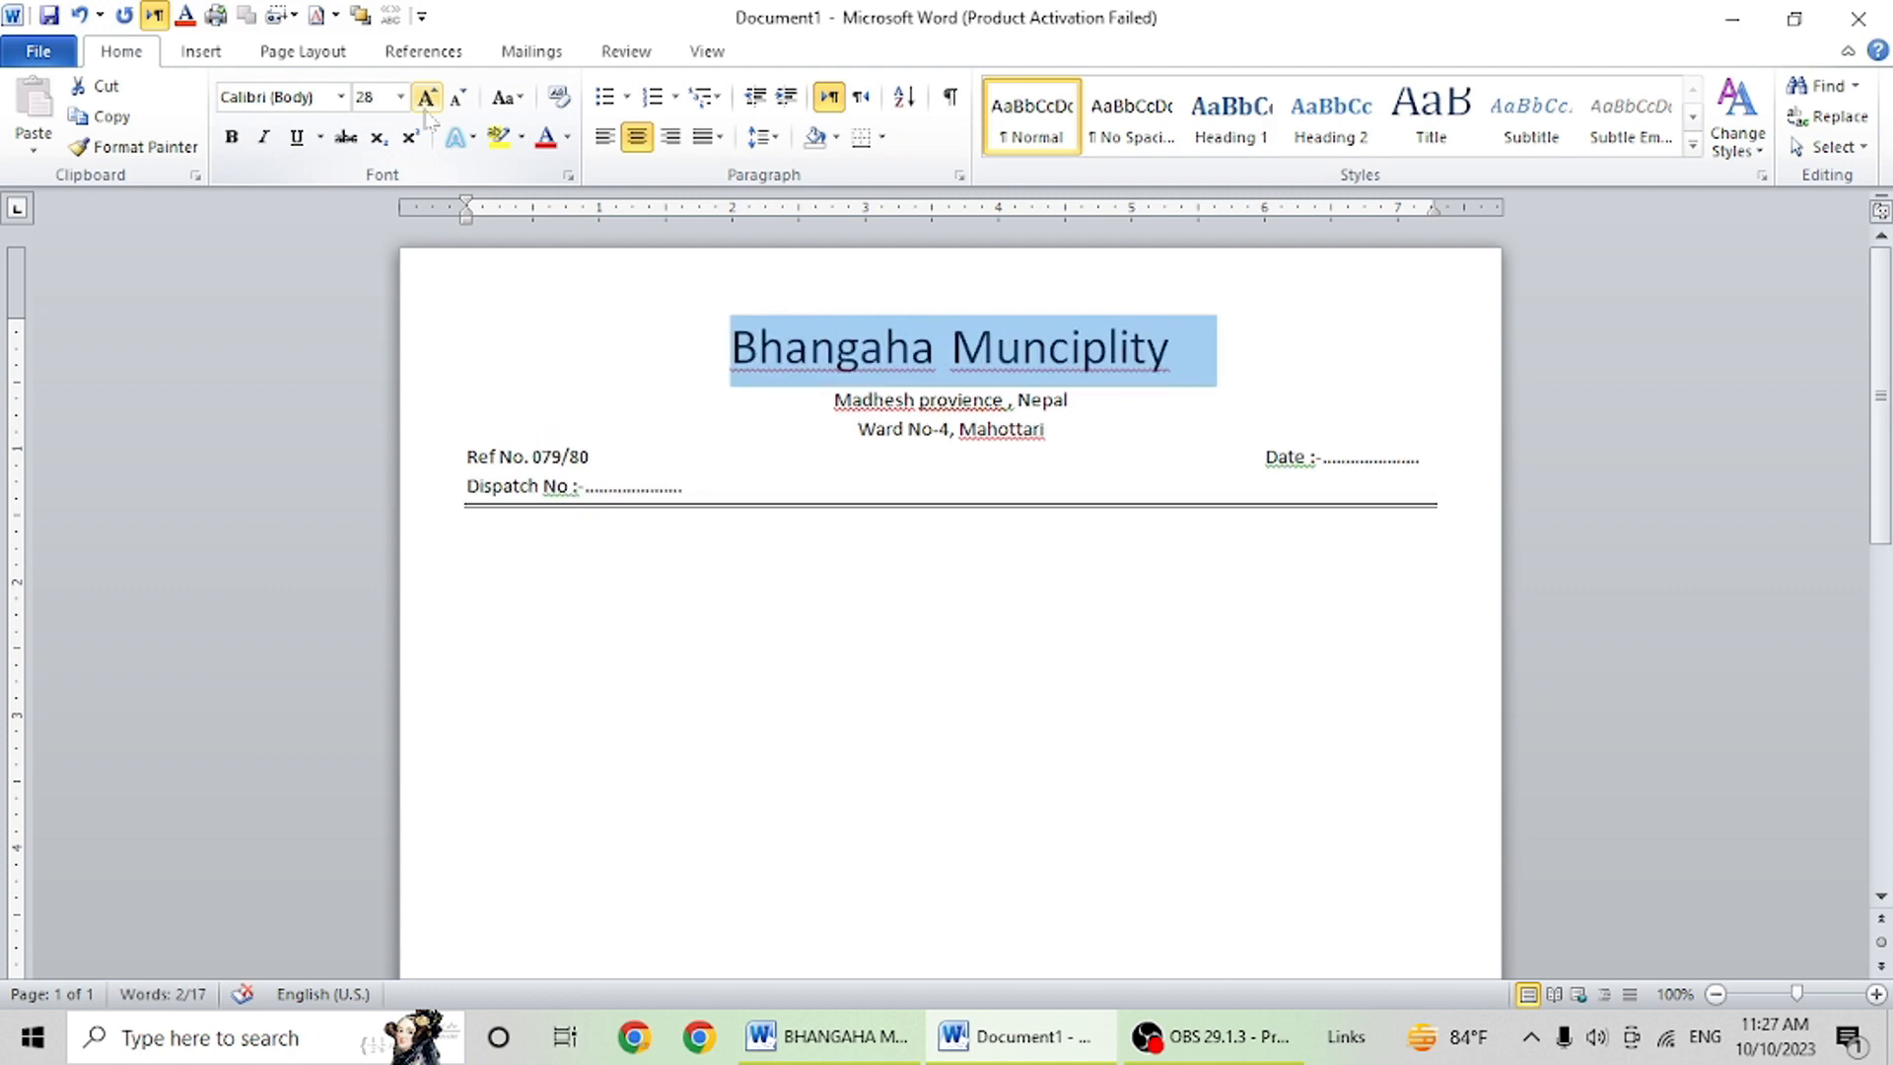
Format "Madhesh provience , Nepal" as 16-point bold and make the "Bhangaha Munciplity" heading bold.
{"action": "left_click_drag", "start_coordinate": [1081, 401], "coordinate": [834, 400]}
{"action": "left_click", "coordinate": [427, 99]}
{"action": "left_click", "coordinate": [427, 99]}
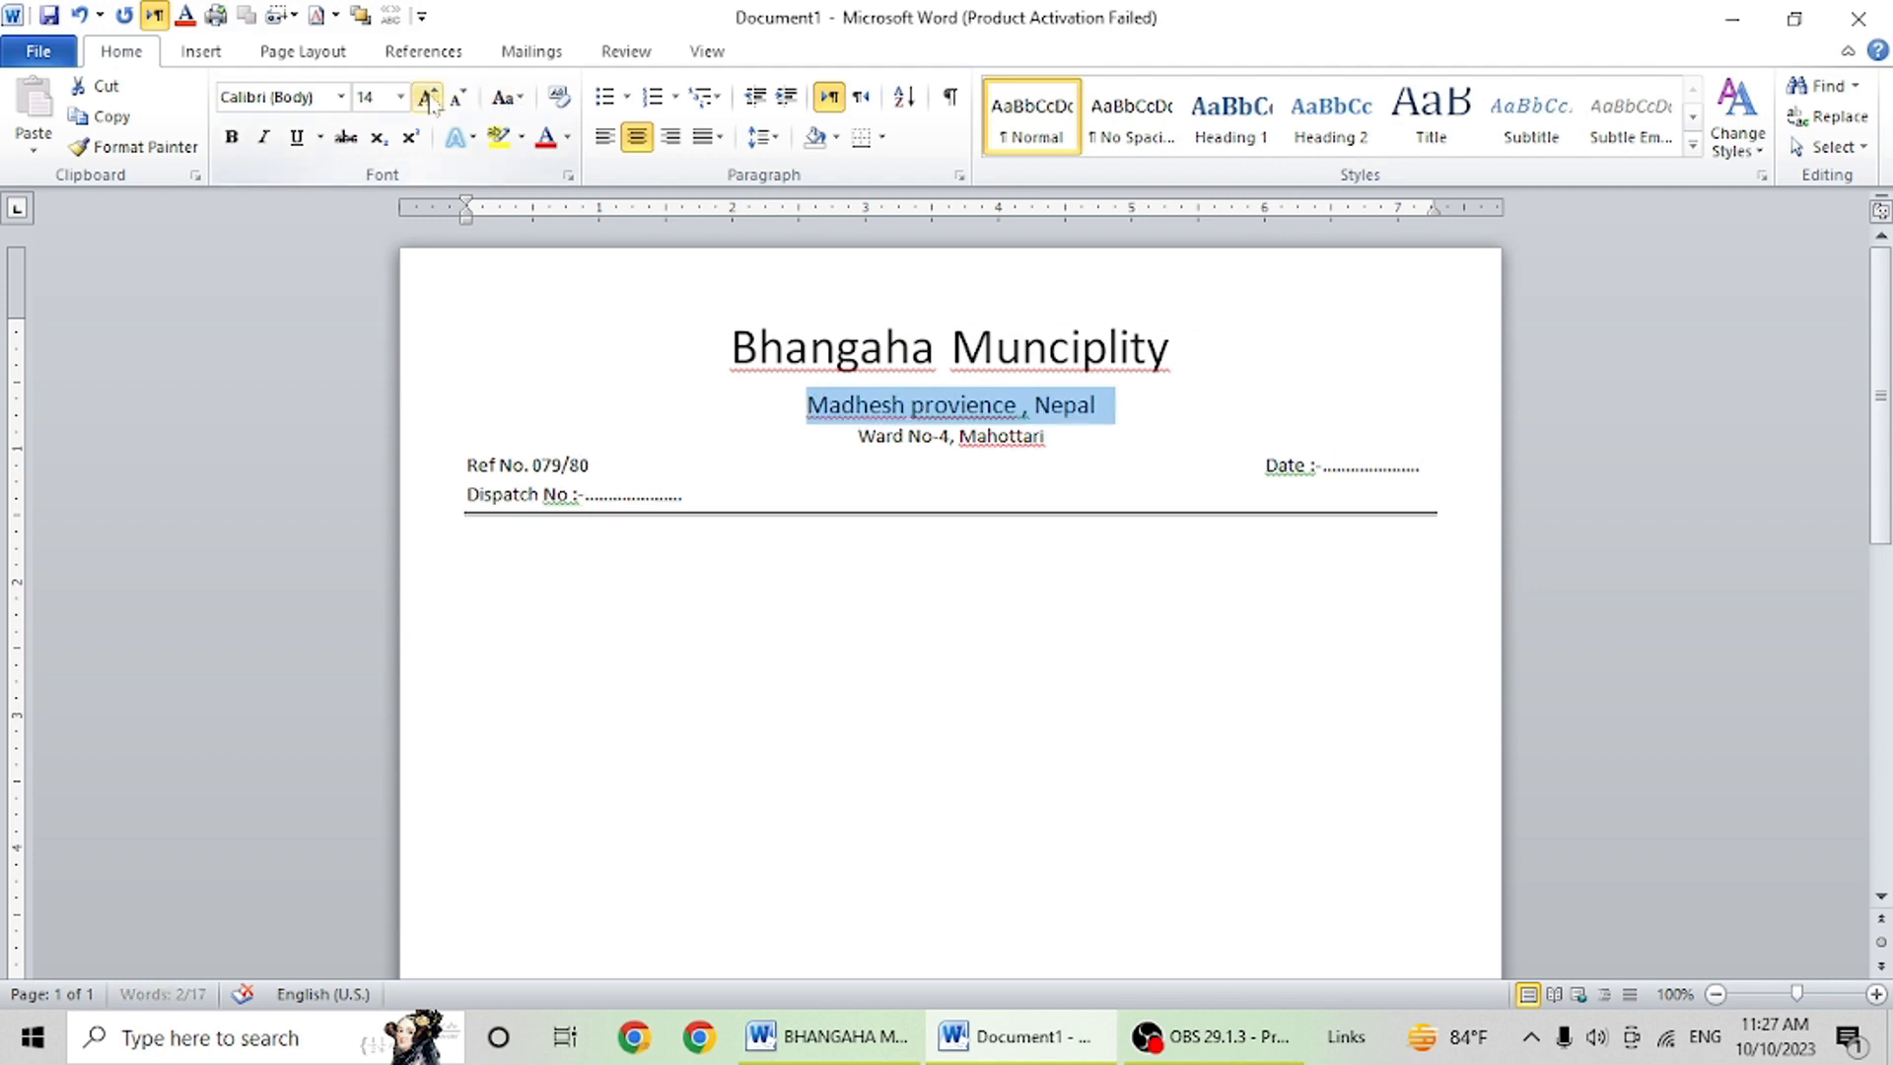
{"action": "left_click", "coordinate": [427, 99]}
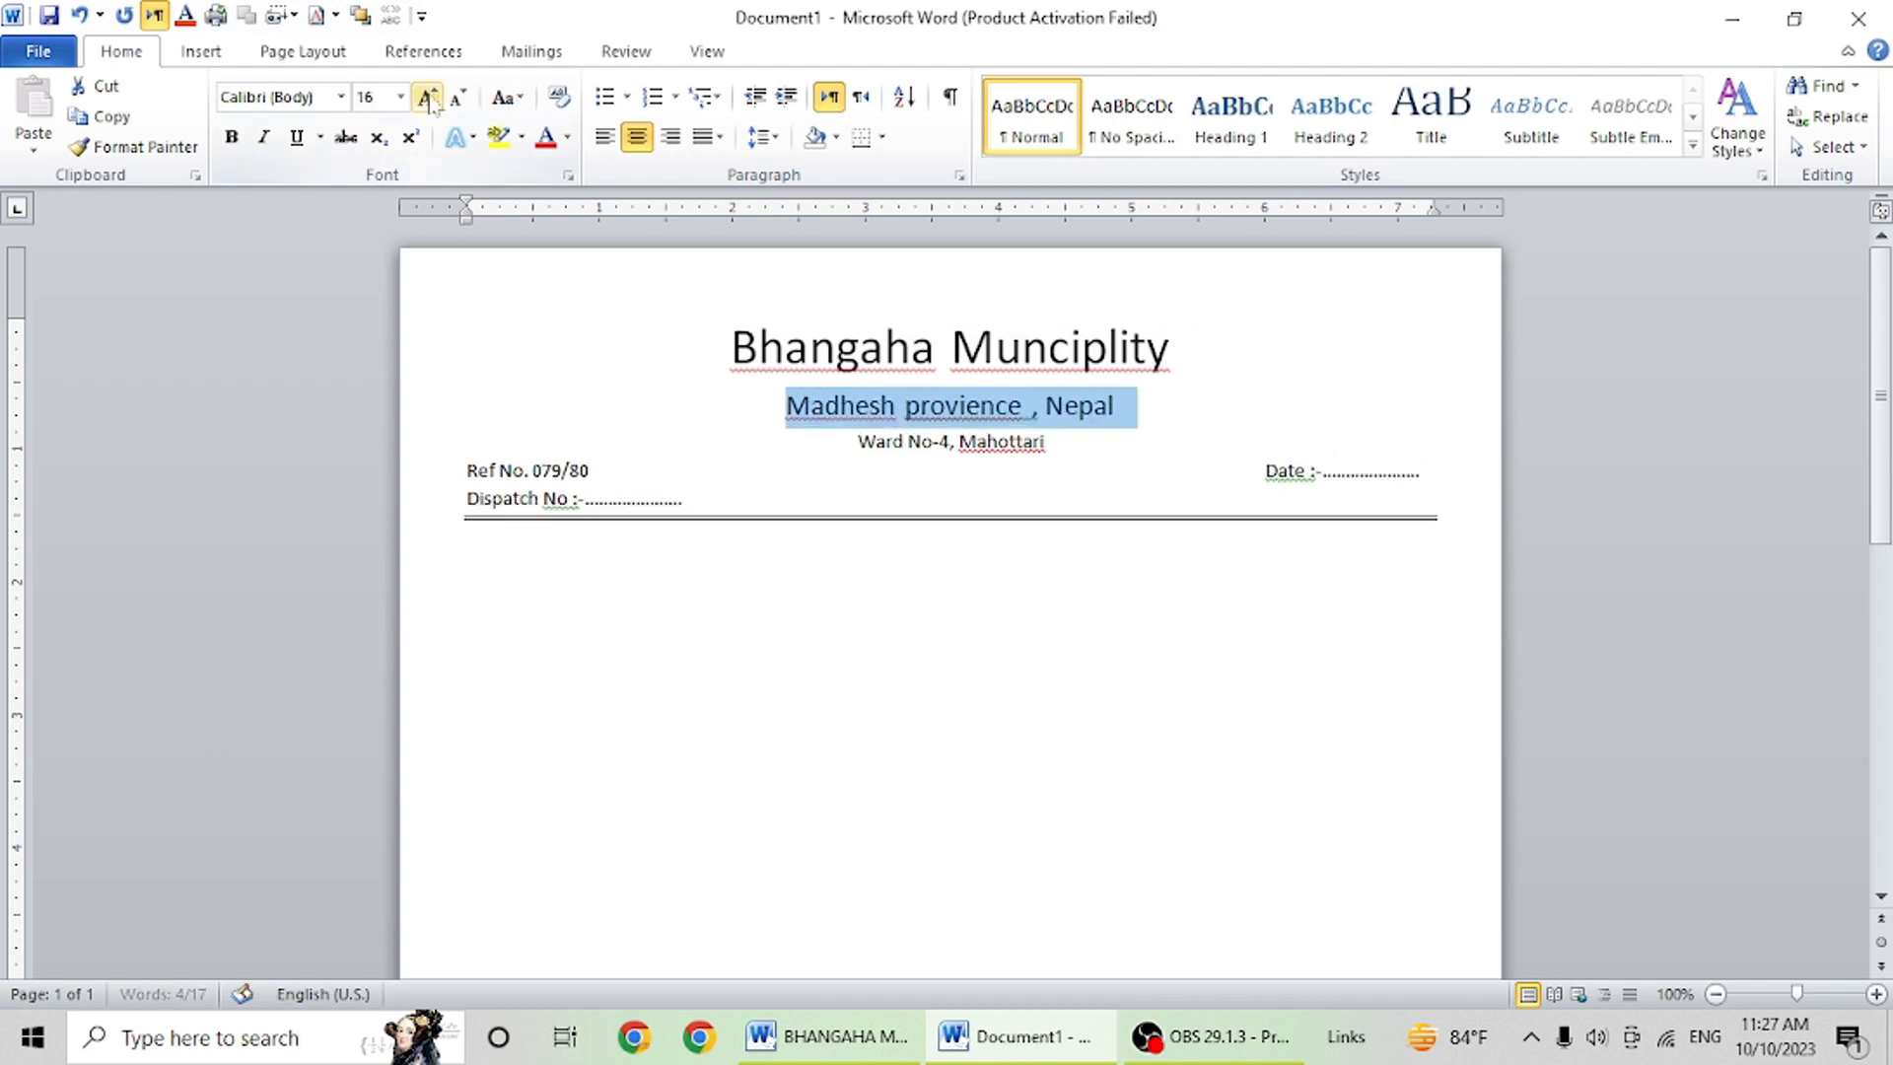
{"action": "left_click", "coordinate": [231, 137]}
{"action": "left_click_drag", "start_coordinate": [1188, 347], "coordinate": [666, 347]}
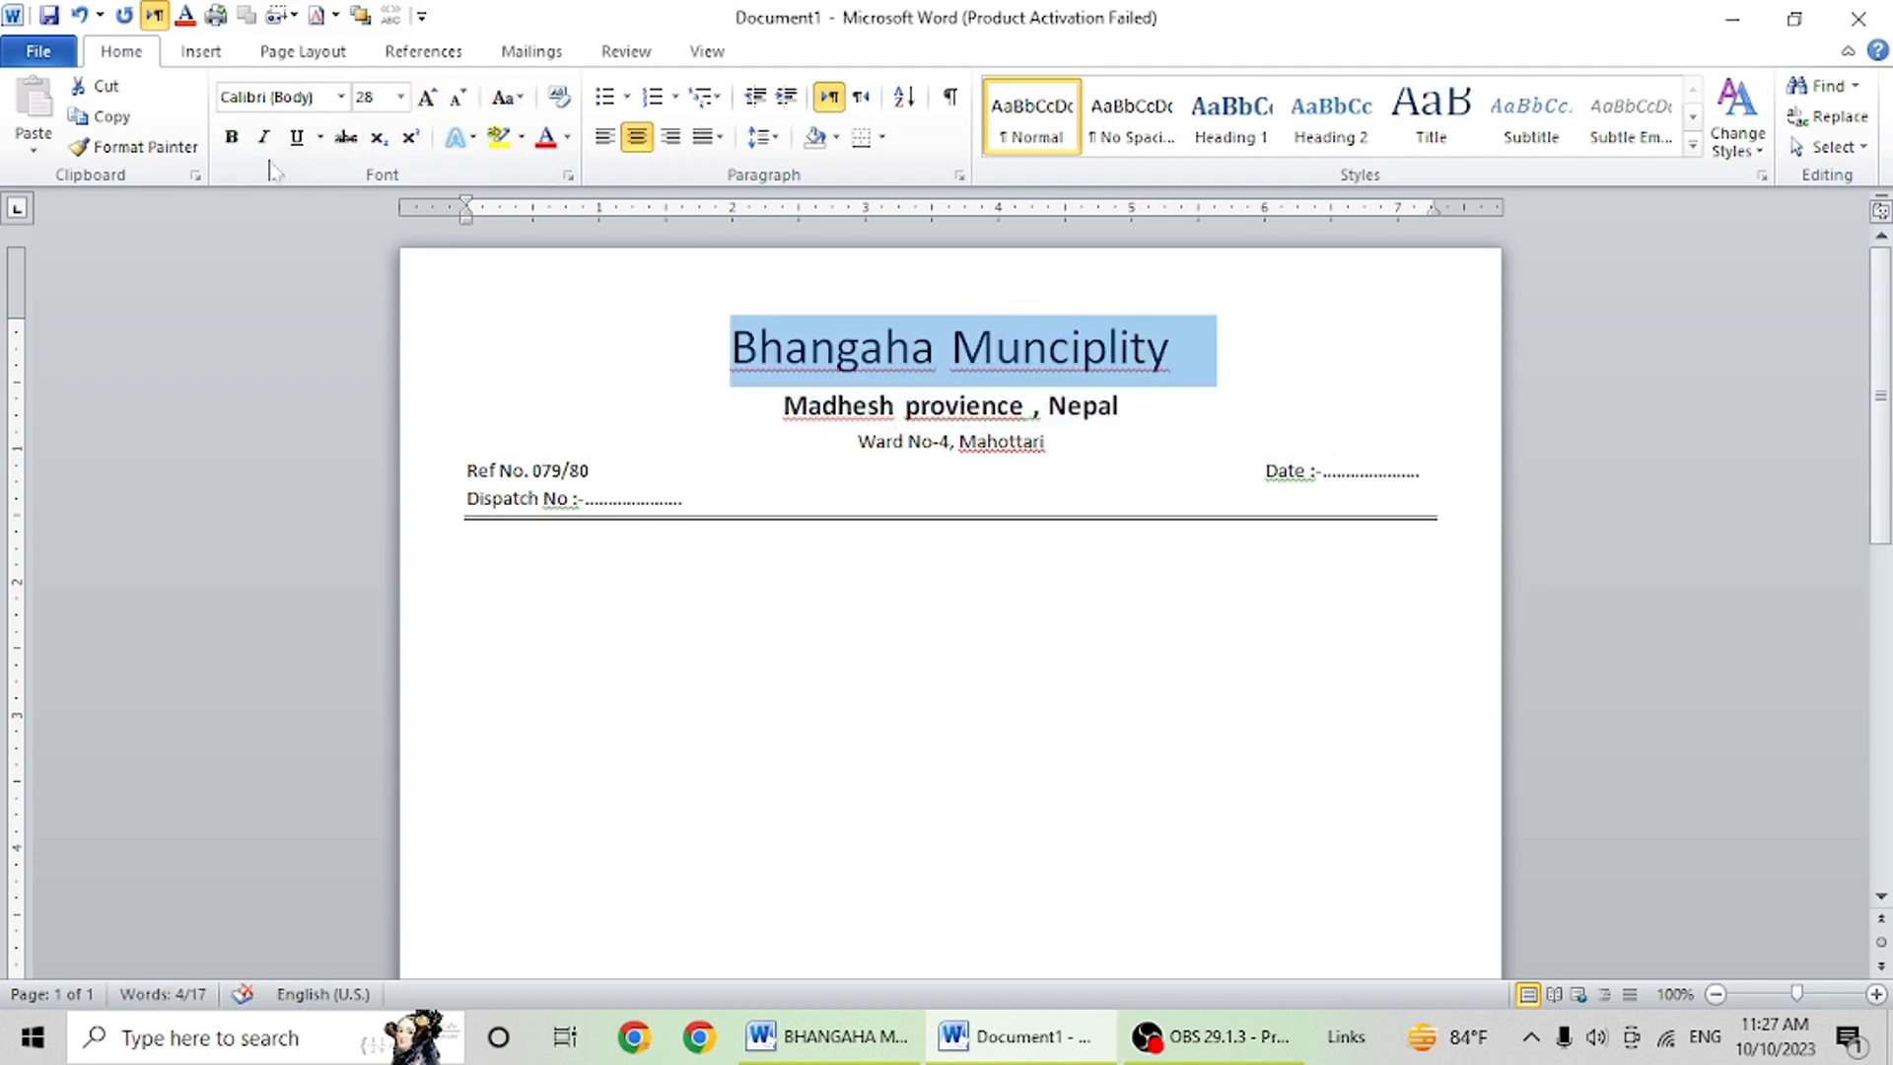
{"action": "left_click", "coordinate": [231, 137]}
Format the "Ward No-4, Mahottari" line as 14-point italic, bold and underlined.
{"action": "left_click_drag", "start_coordinate": [1060, 441], "coordinate": [856, 442]}
{"action": "left_click", "coordinate": [427, 97]}
{"action": "left_click", "coordinate": [427, 97]}
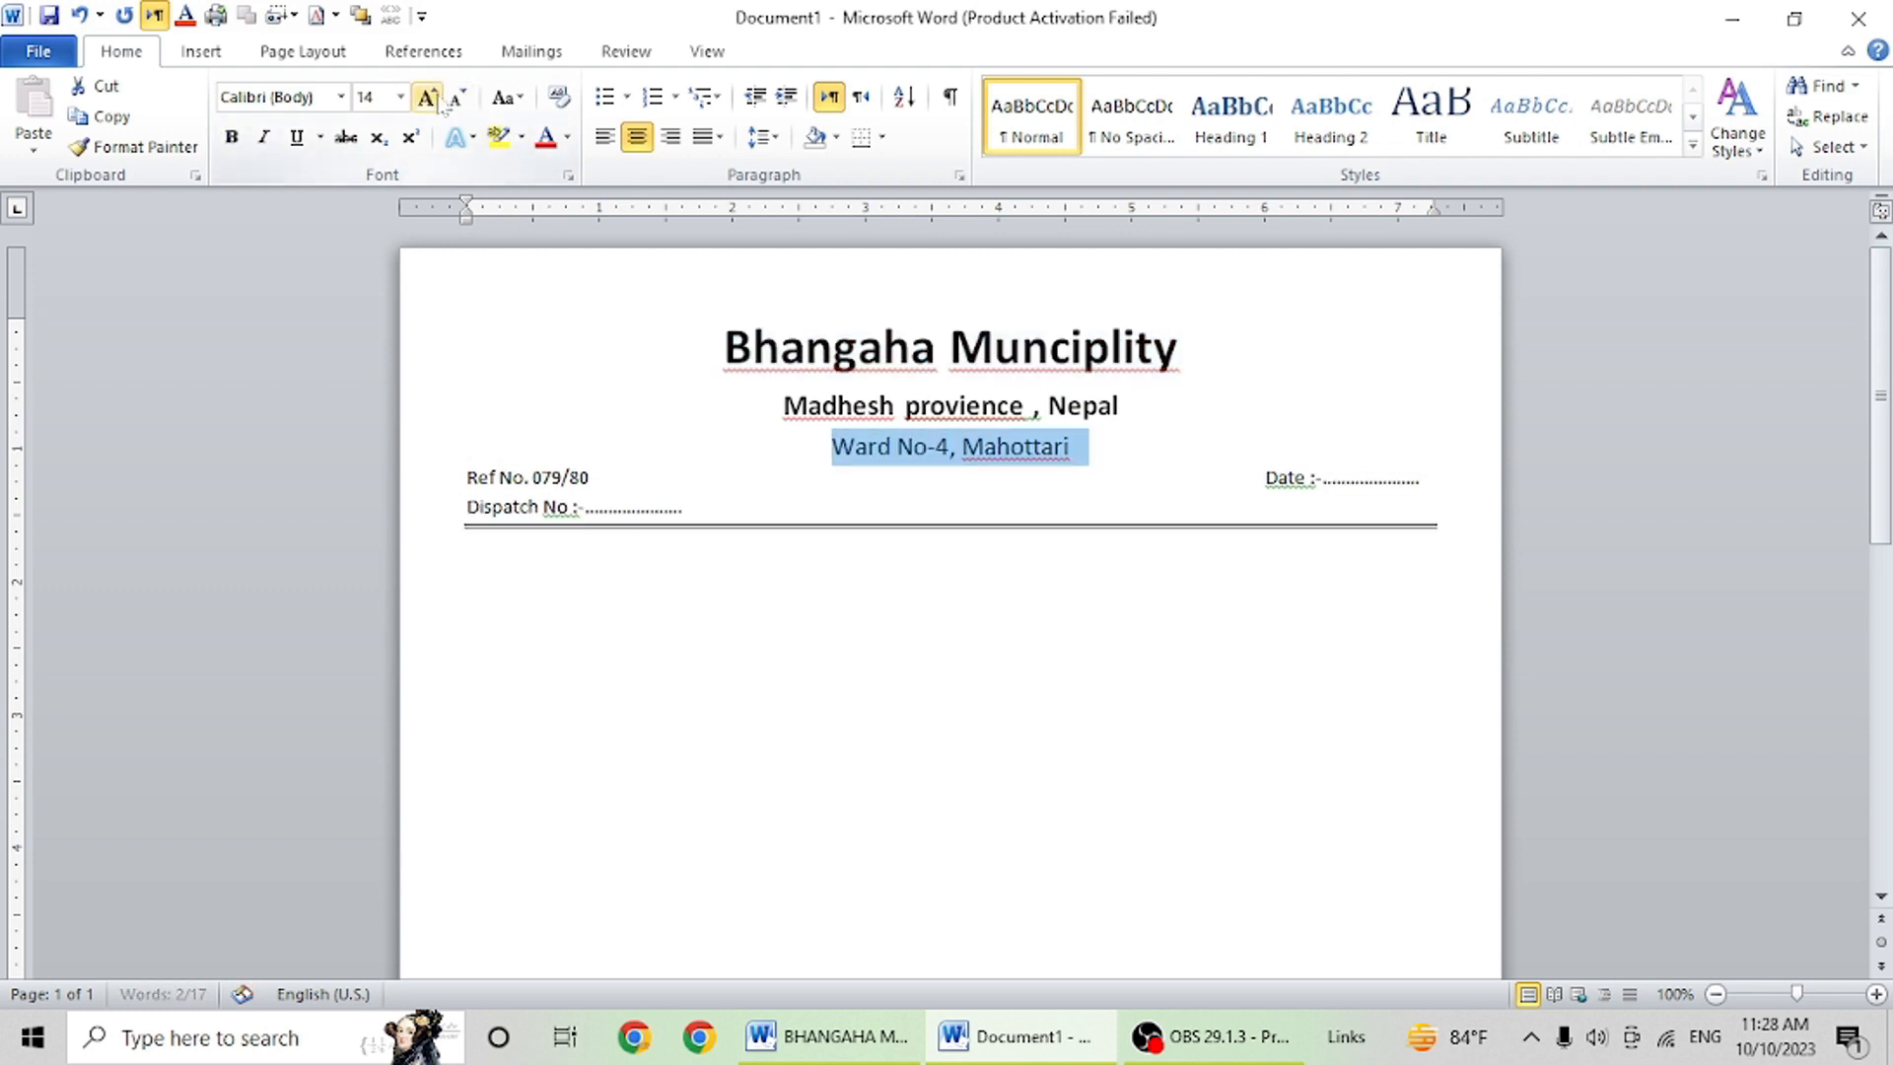
{"action": "left_click", "coordinate": [263, 137]}
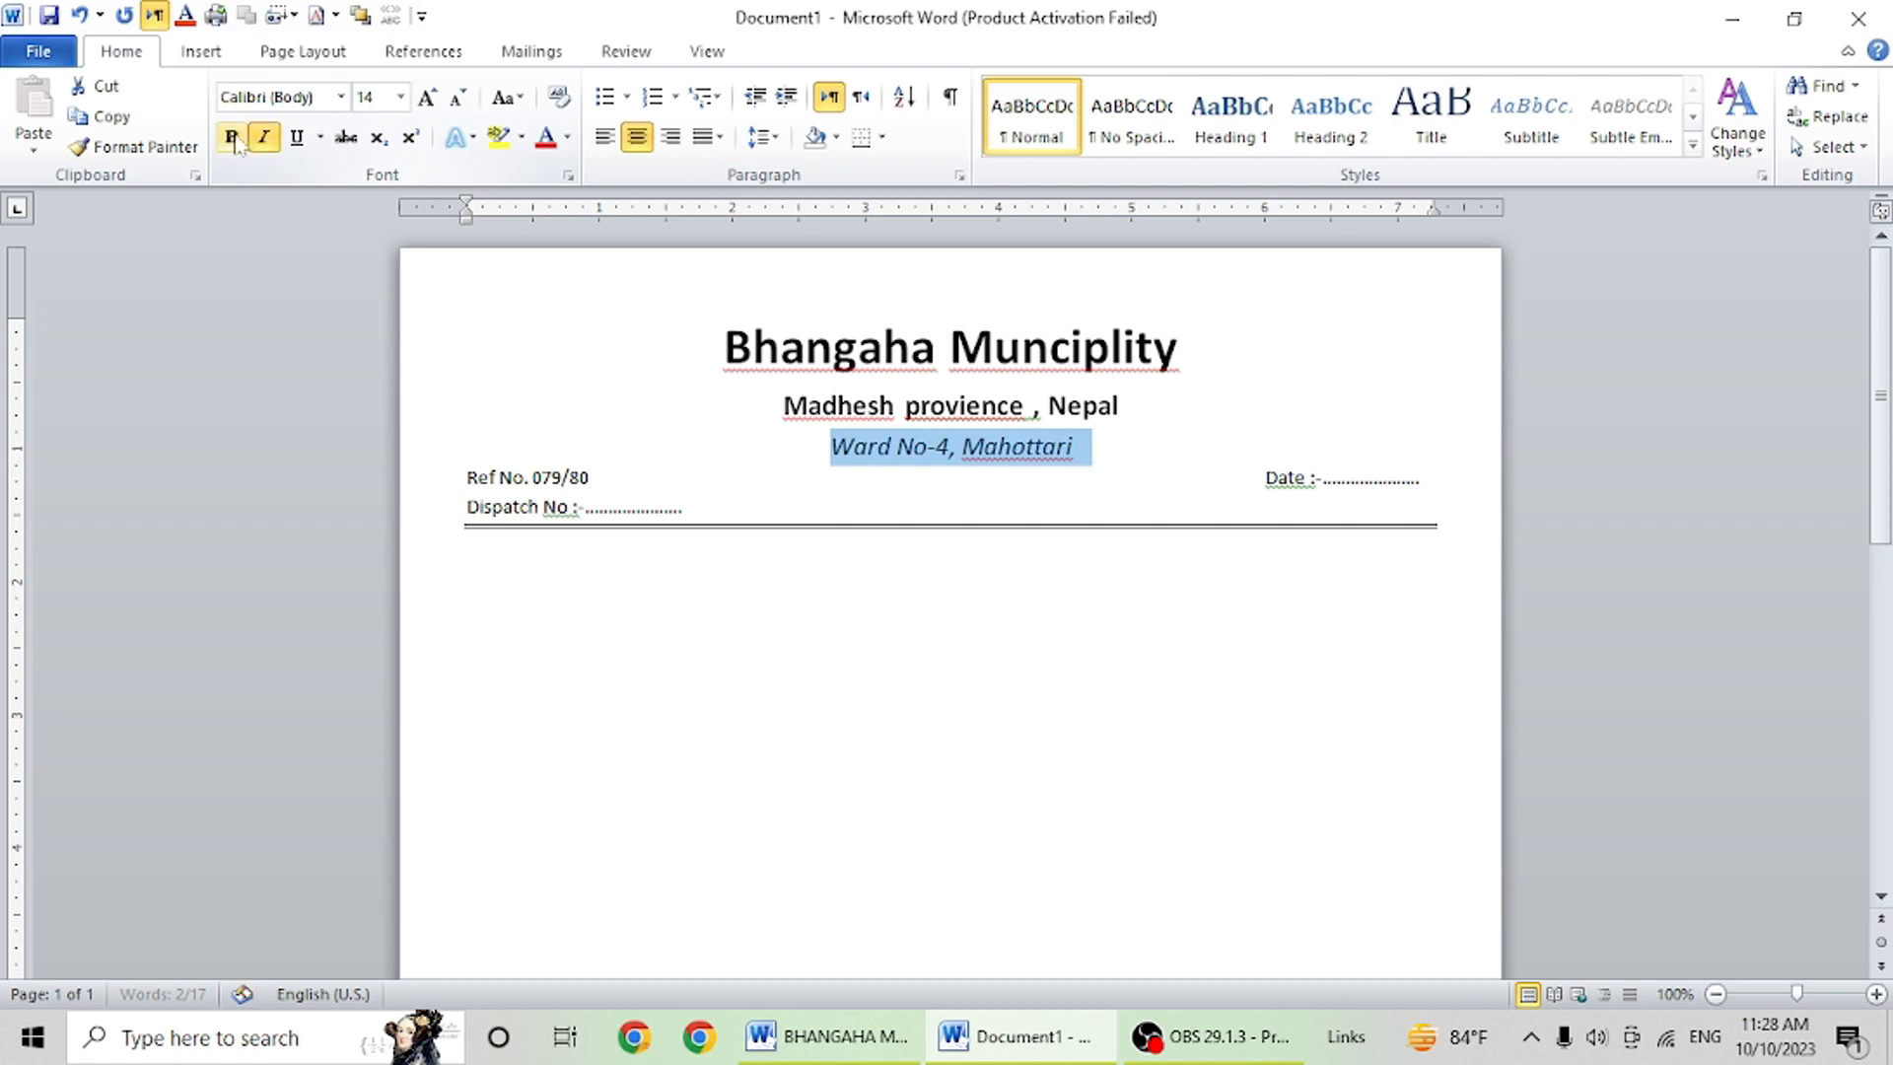
{"action": "left_click", "coordinate": [231, 137]}
{"action": "left_click", "coordinate": [297, 137]}
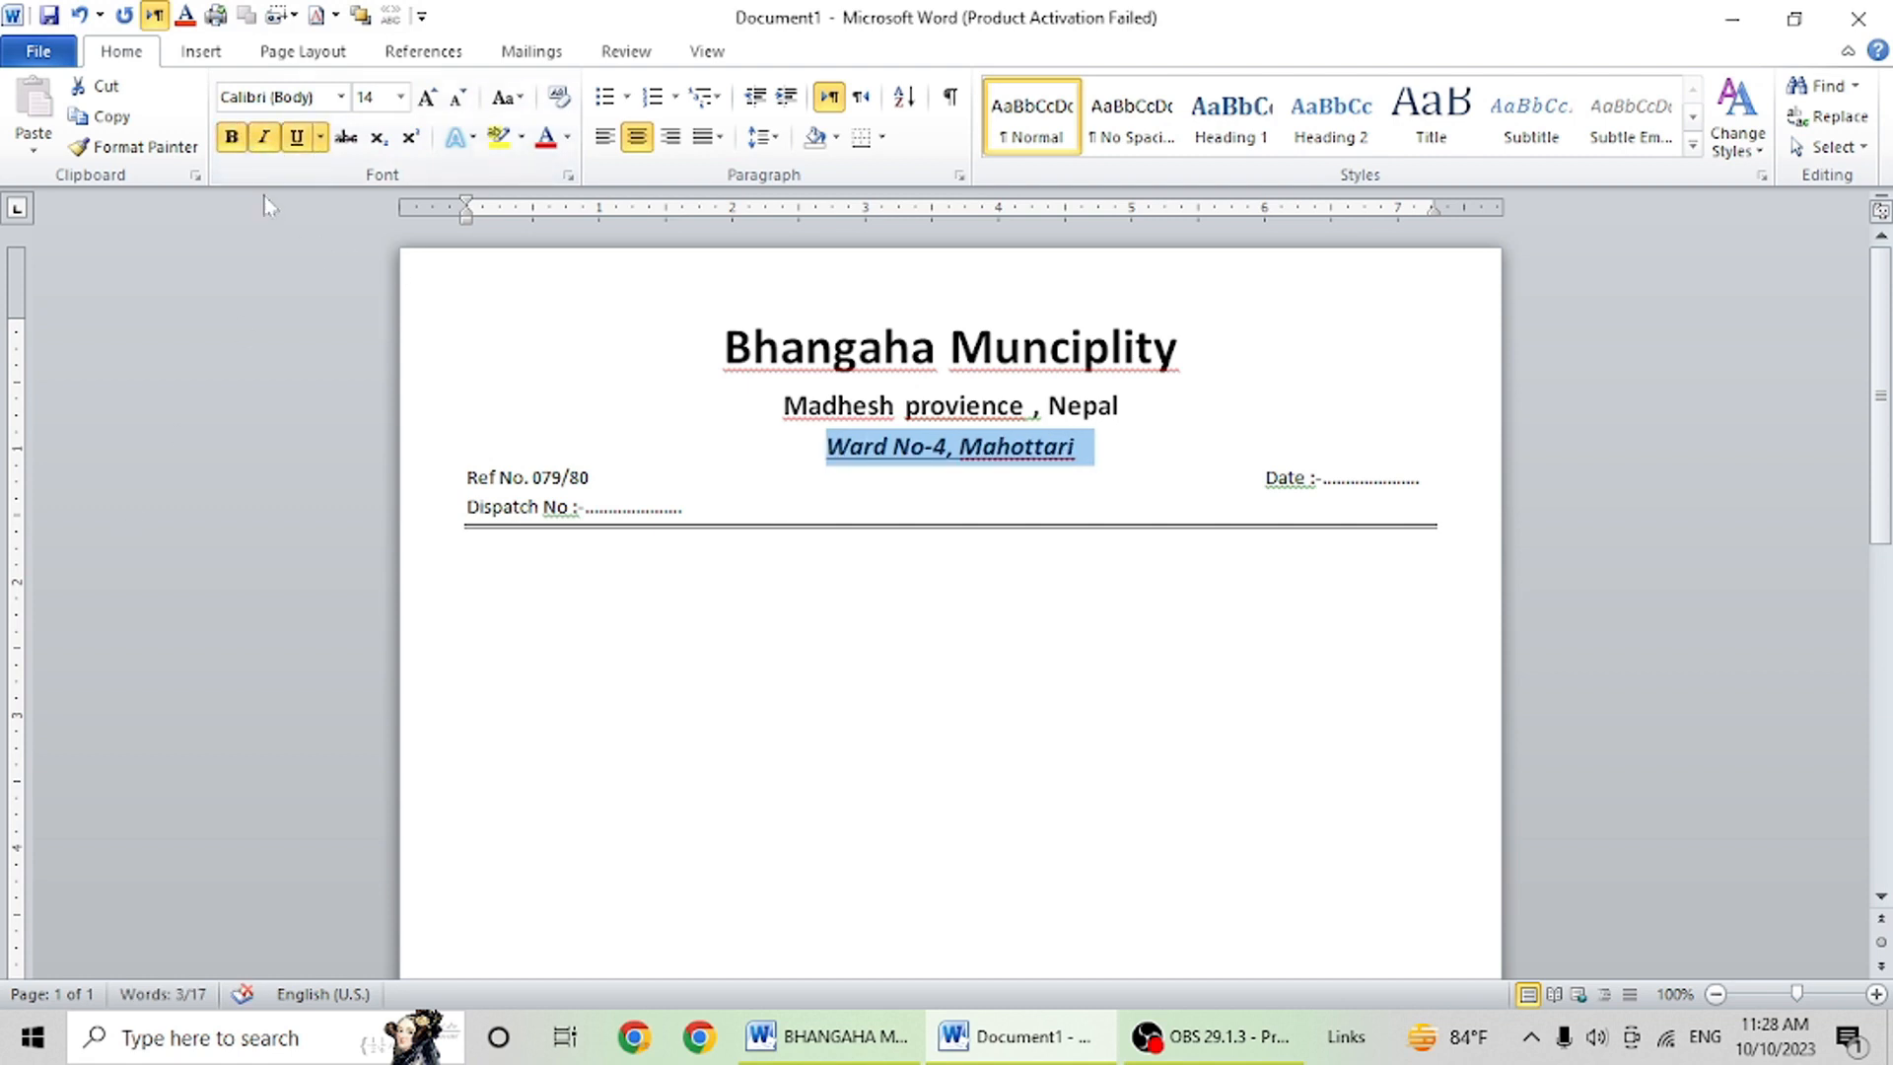
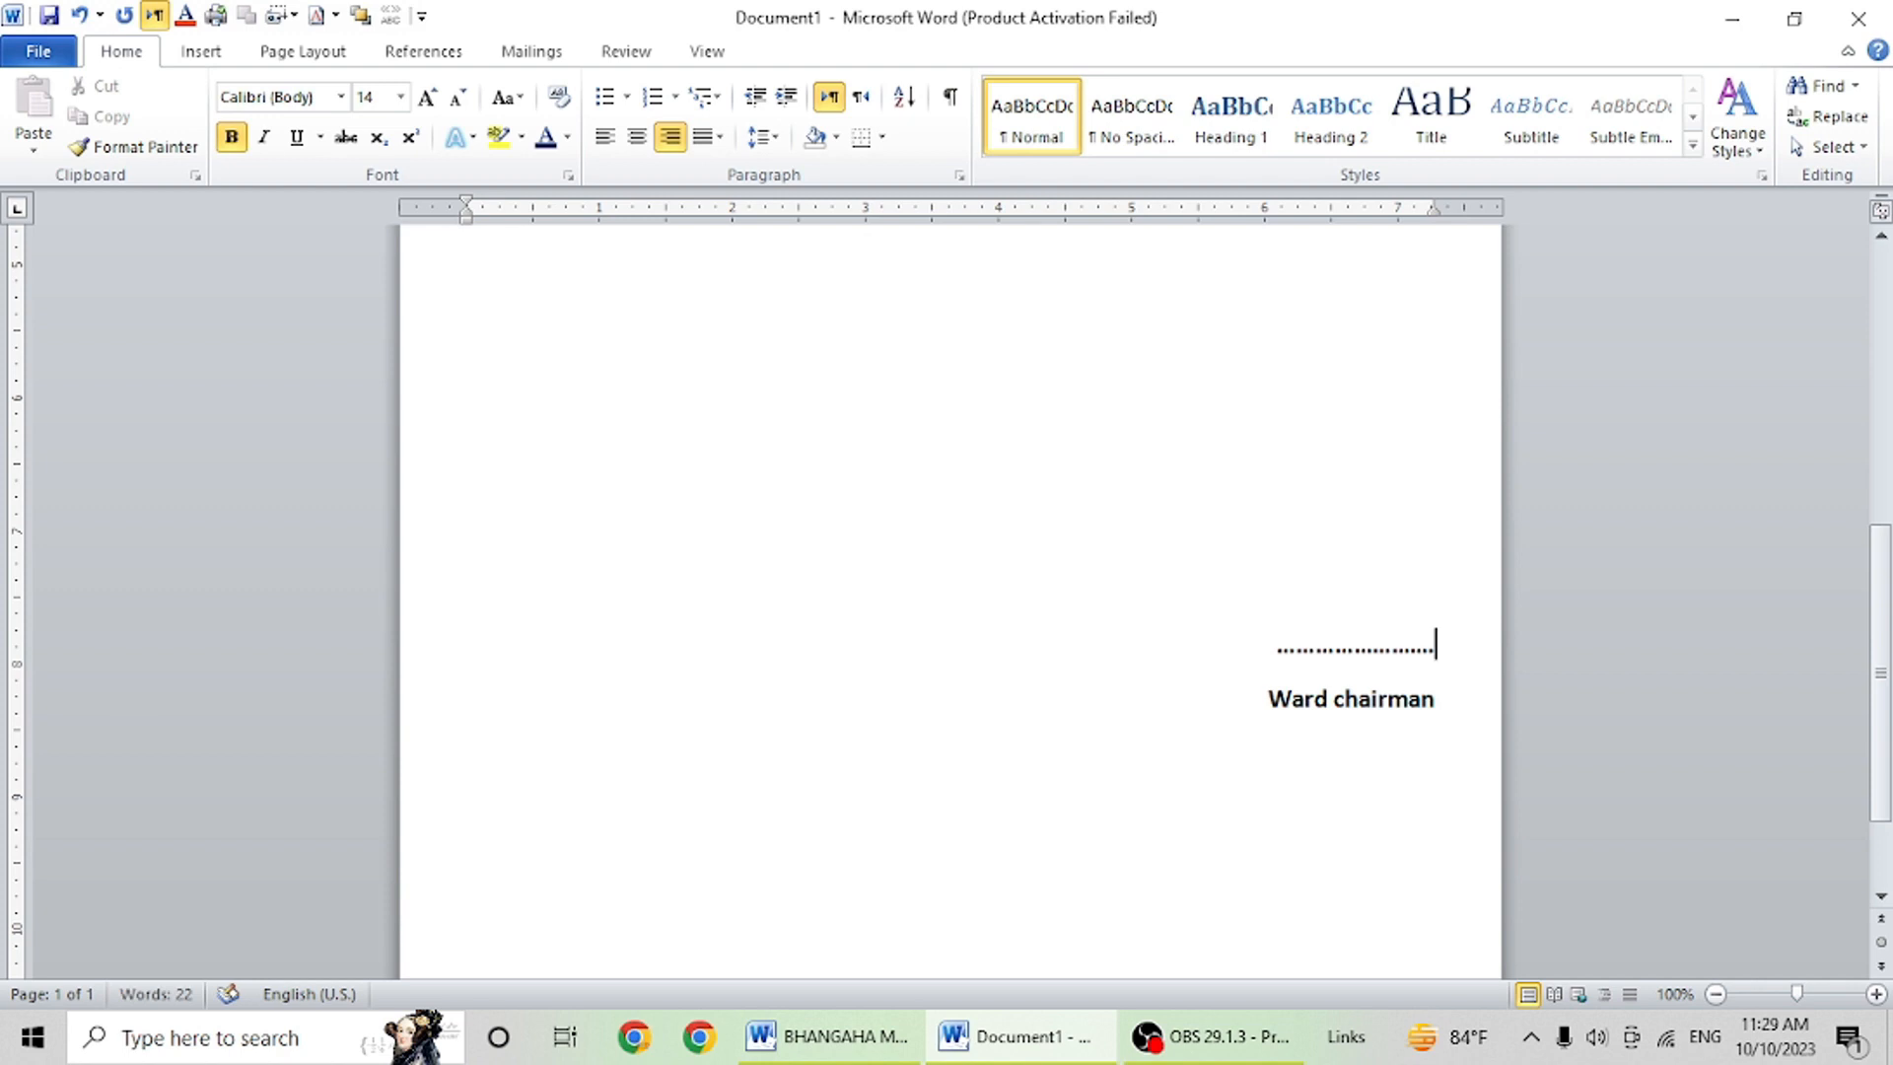
Remove the space after paragraphs for the dotted signature line and the "Ward chairman" line.
{"action": "left_click_drag", "start_coordinate": [1436, 698], "coordinate": [1277, 649]}
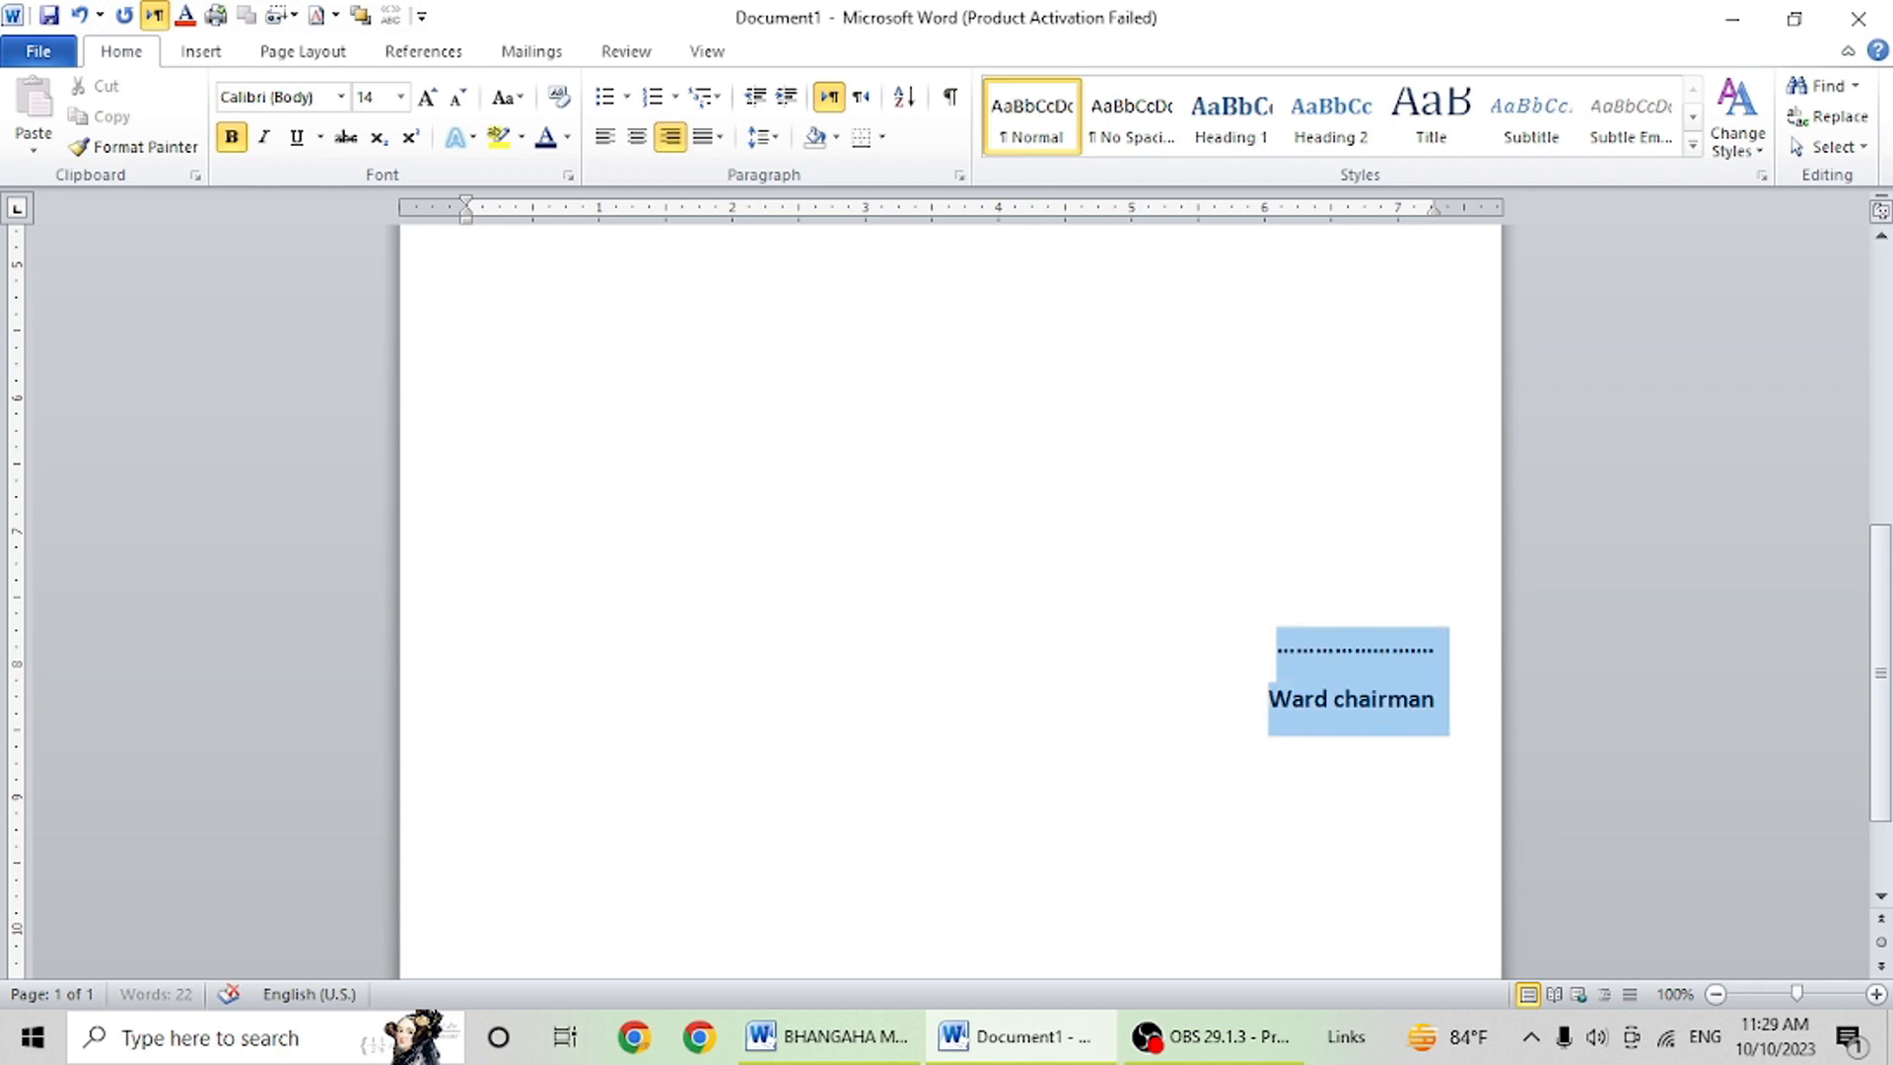
{"action": "left_click", "coordinate": [763, 136]}
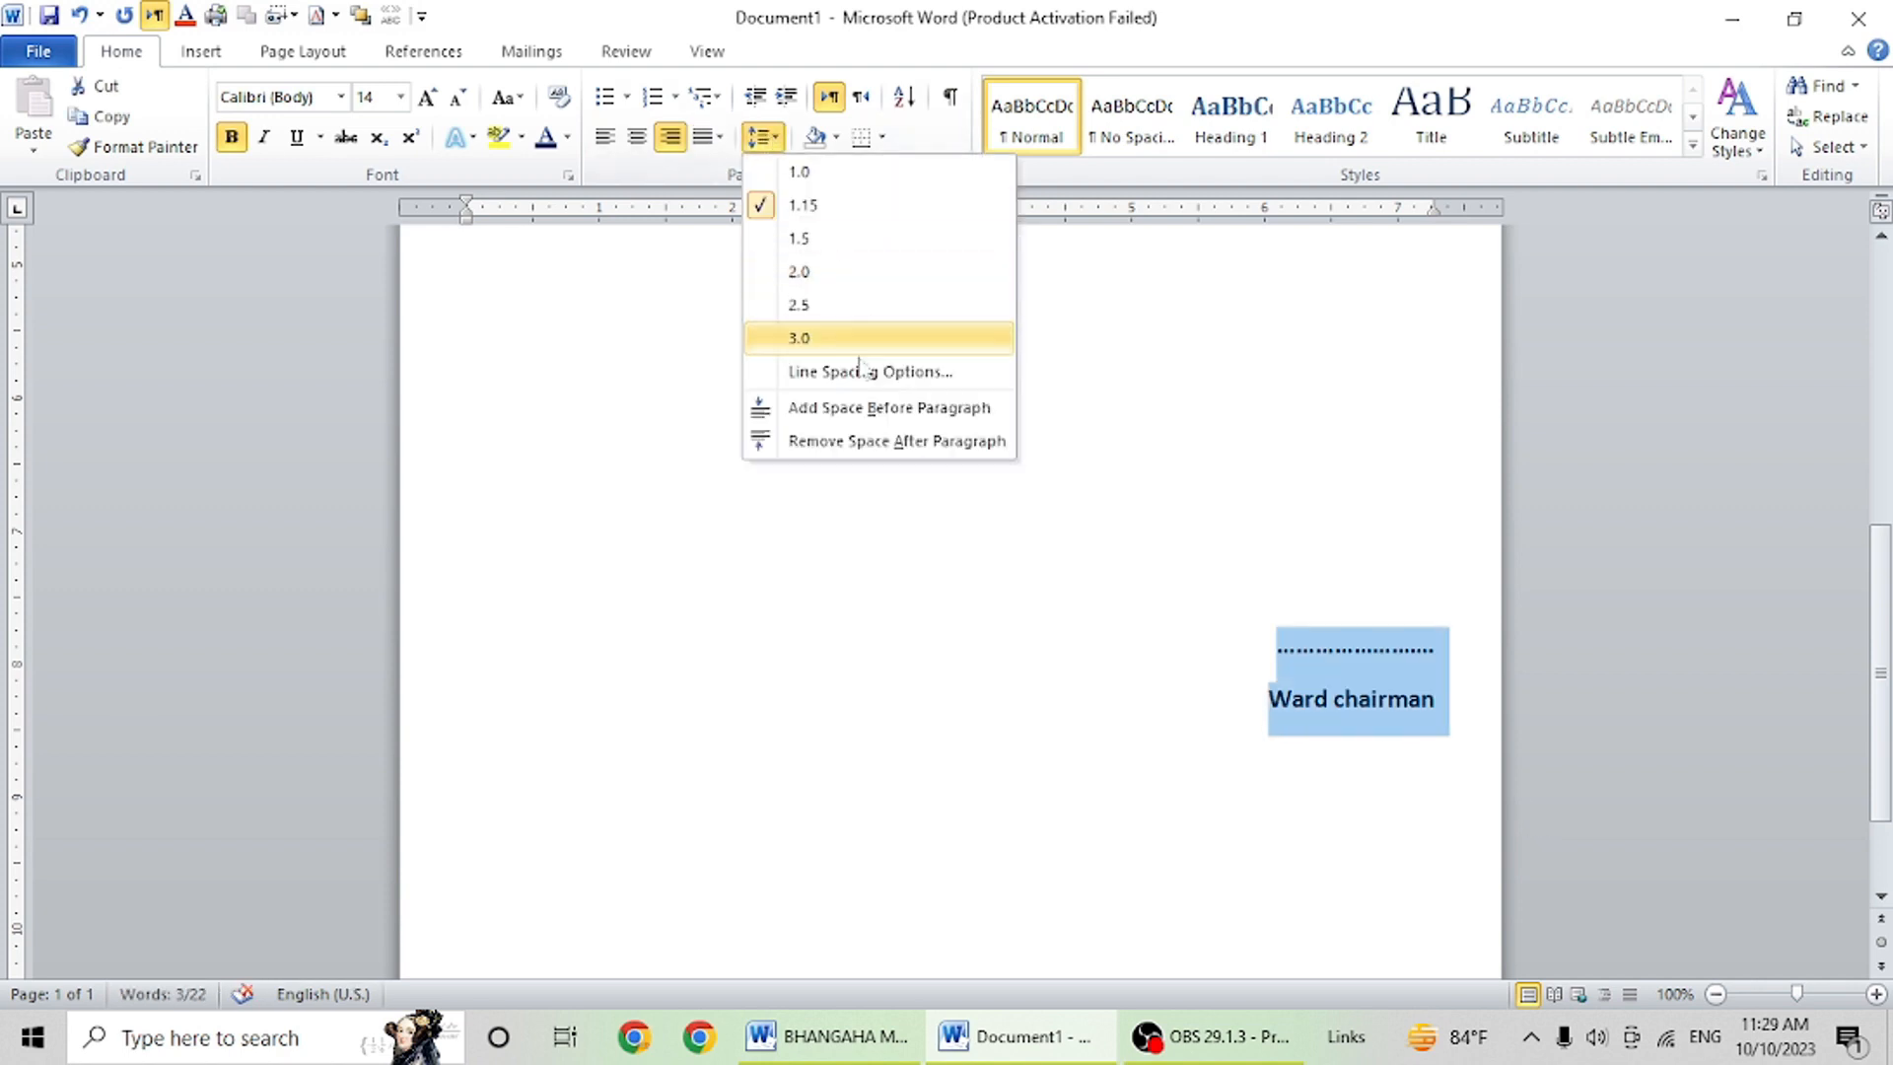
{"action": "left_click", "coordinate": [866, 440]}
{"action": "left_click", "coordinate": [952, 588]}
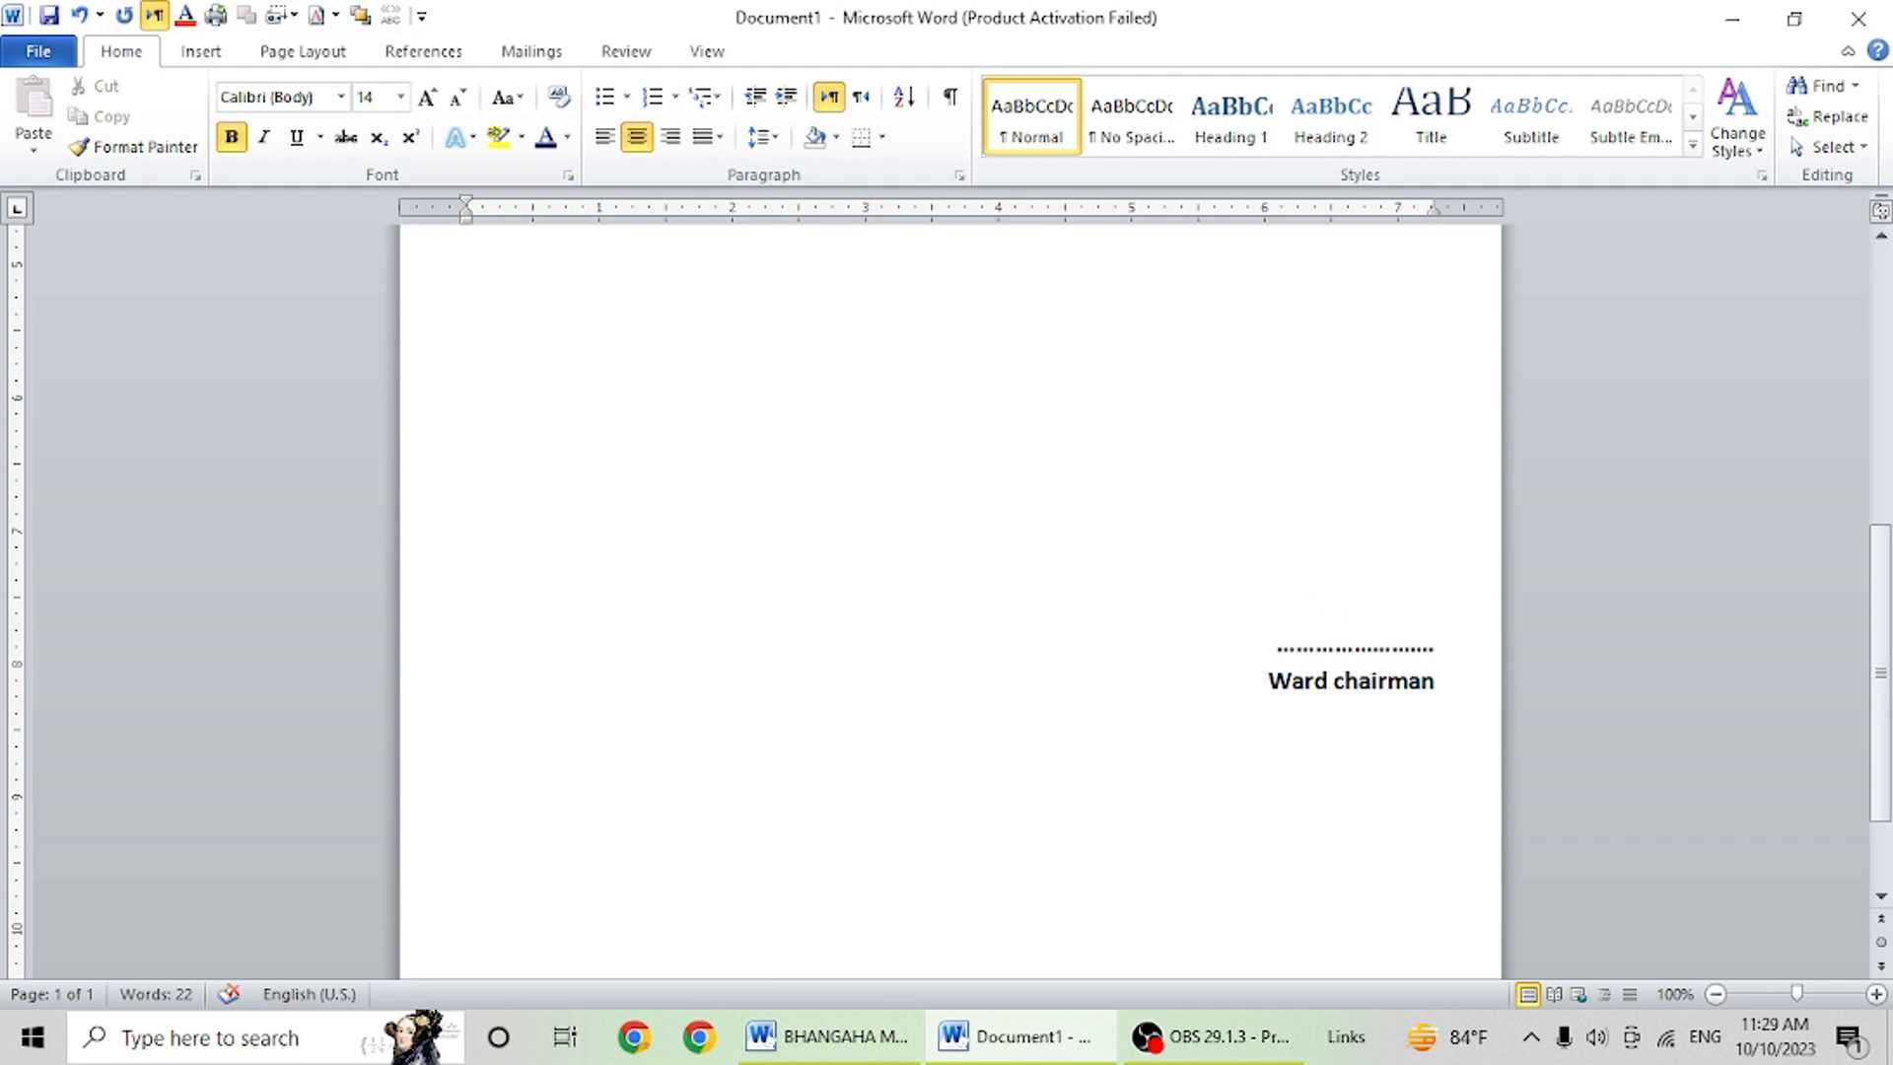
Try inserting the nepal.jpeg picture from the Pictures folder, delete it from the document and return to the letterhead heading.
{"action": "scroll", "coordinate": [951, 589], "scroll_direction": "up", "scroll_amount": 9}
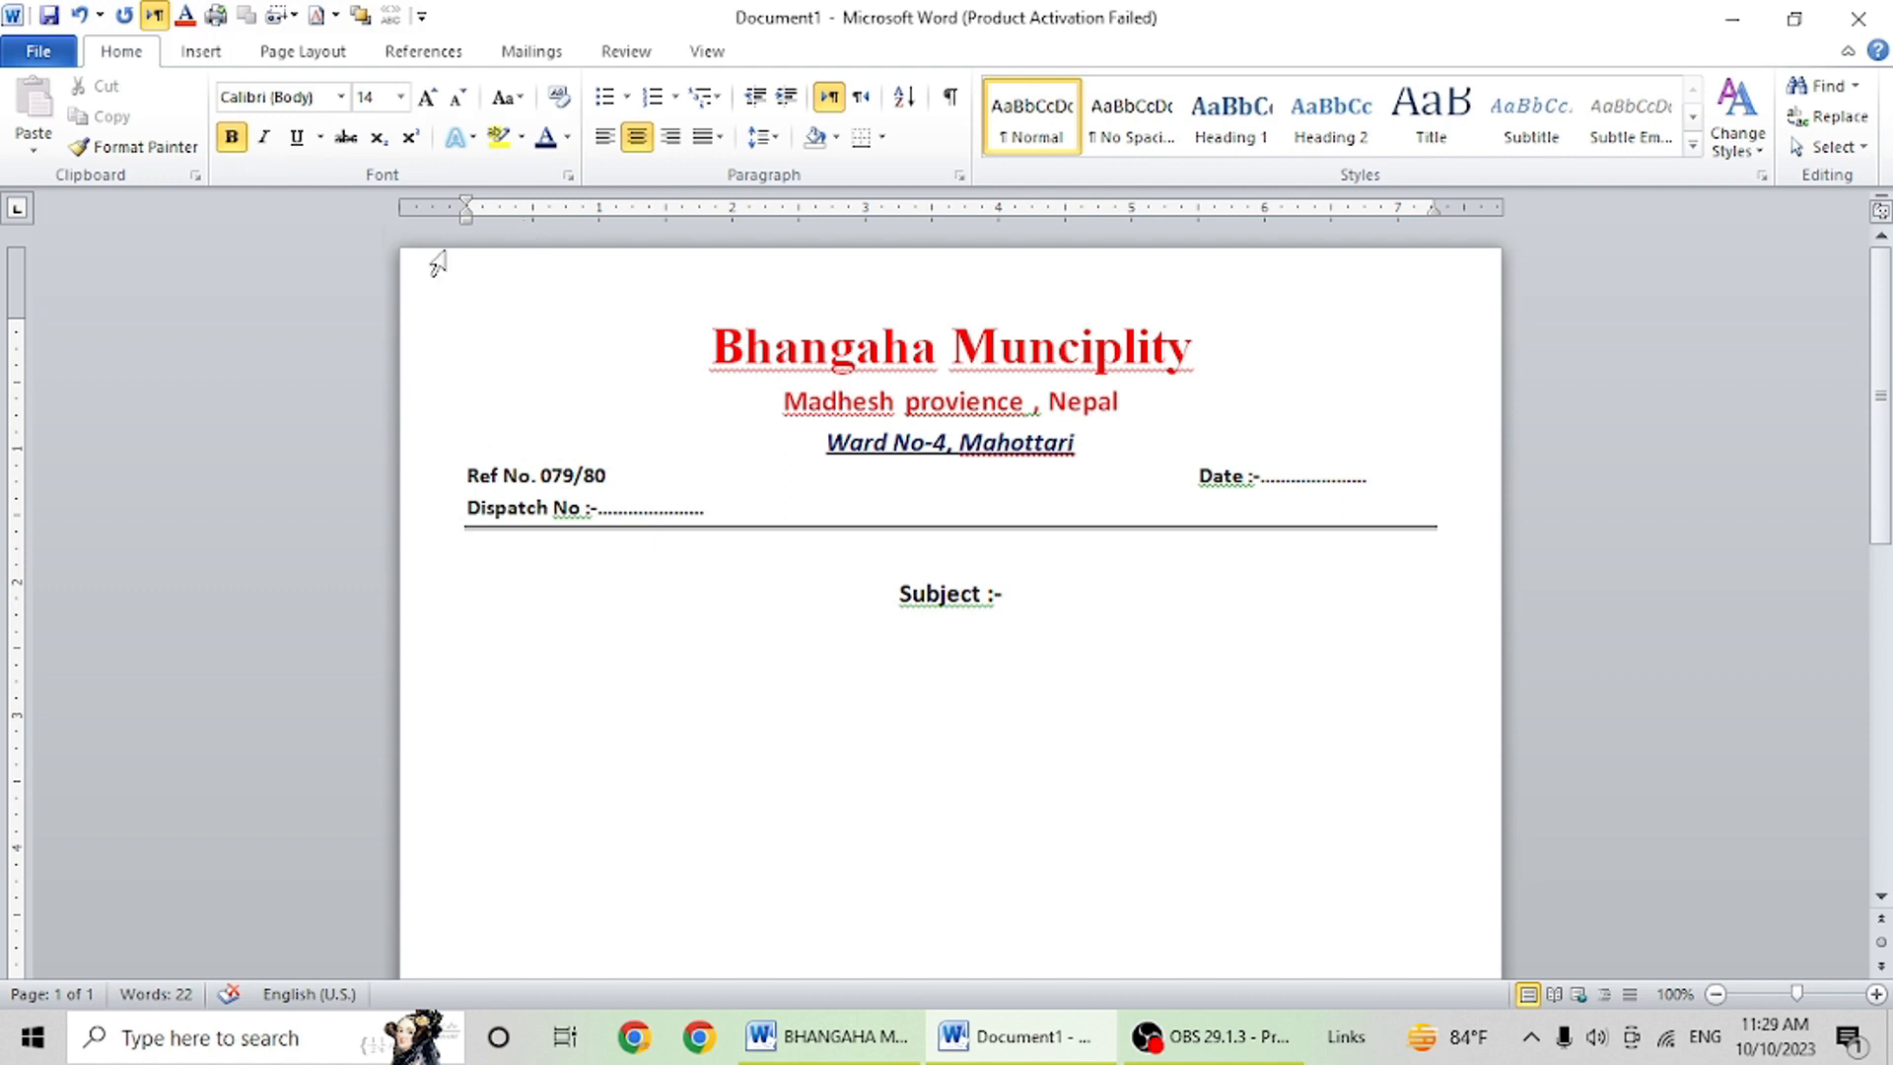
{"action": "left_click", "coordinate": [203, 54]}
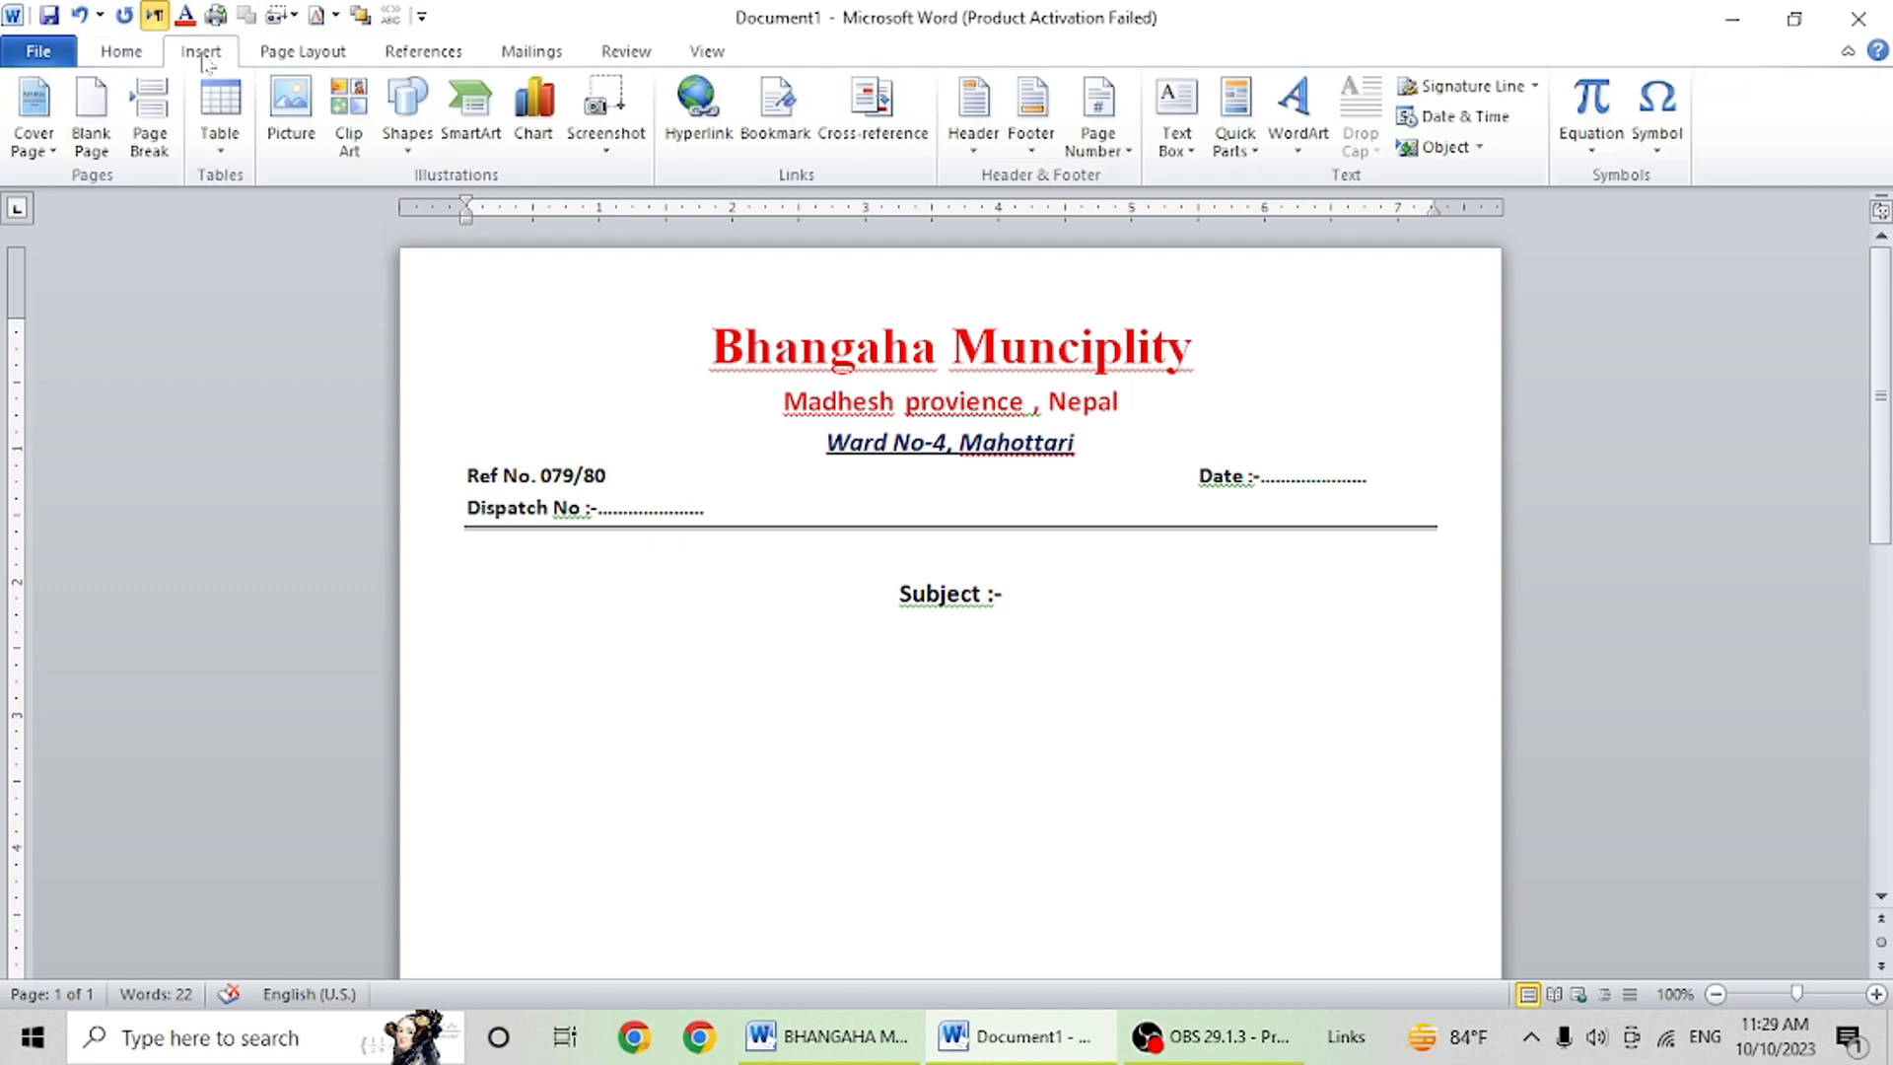
{"action": "left_click", "coordinate": [285, 148]}
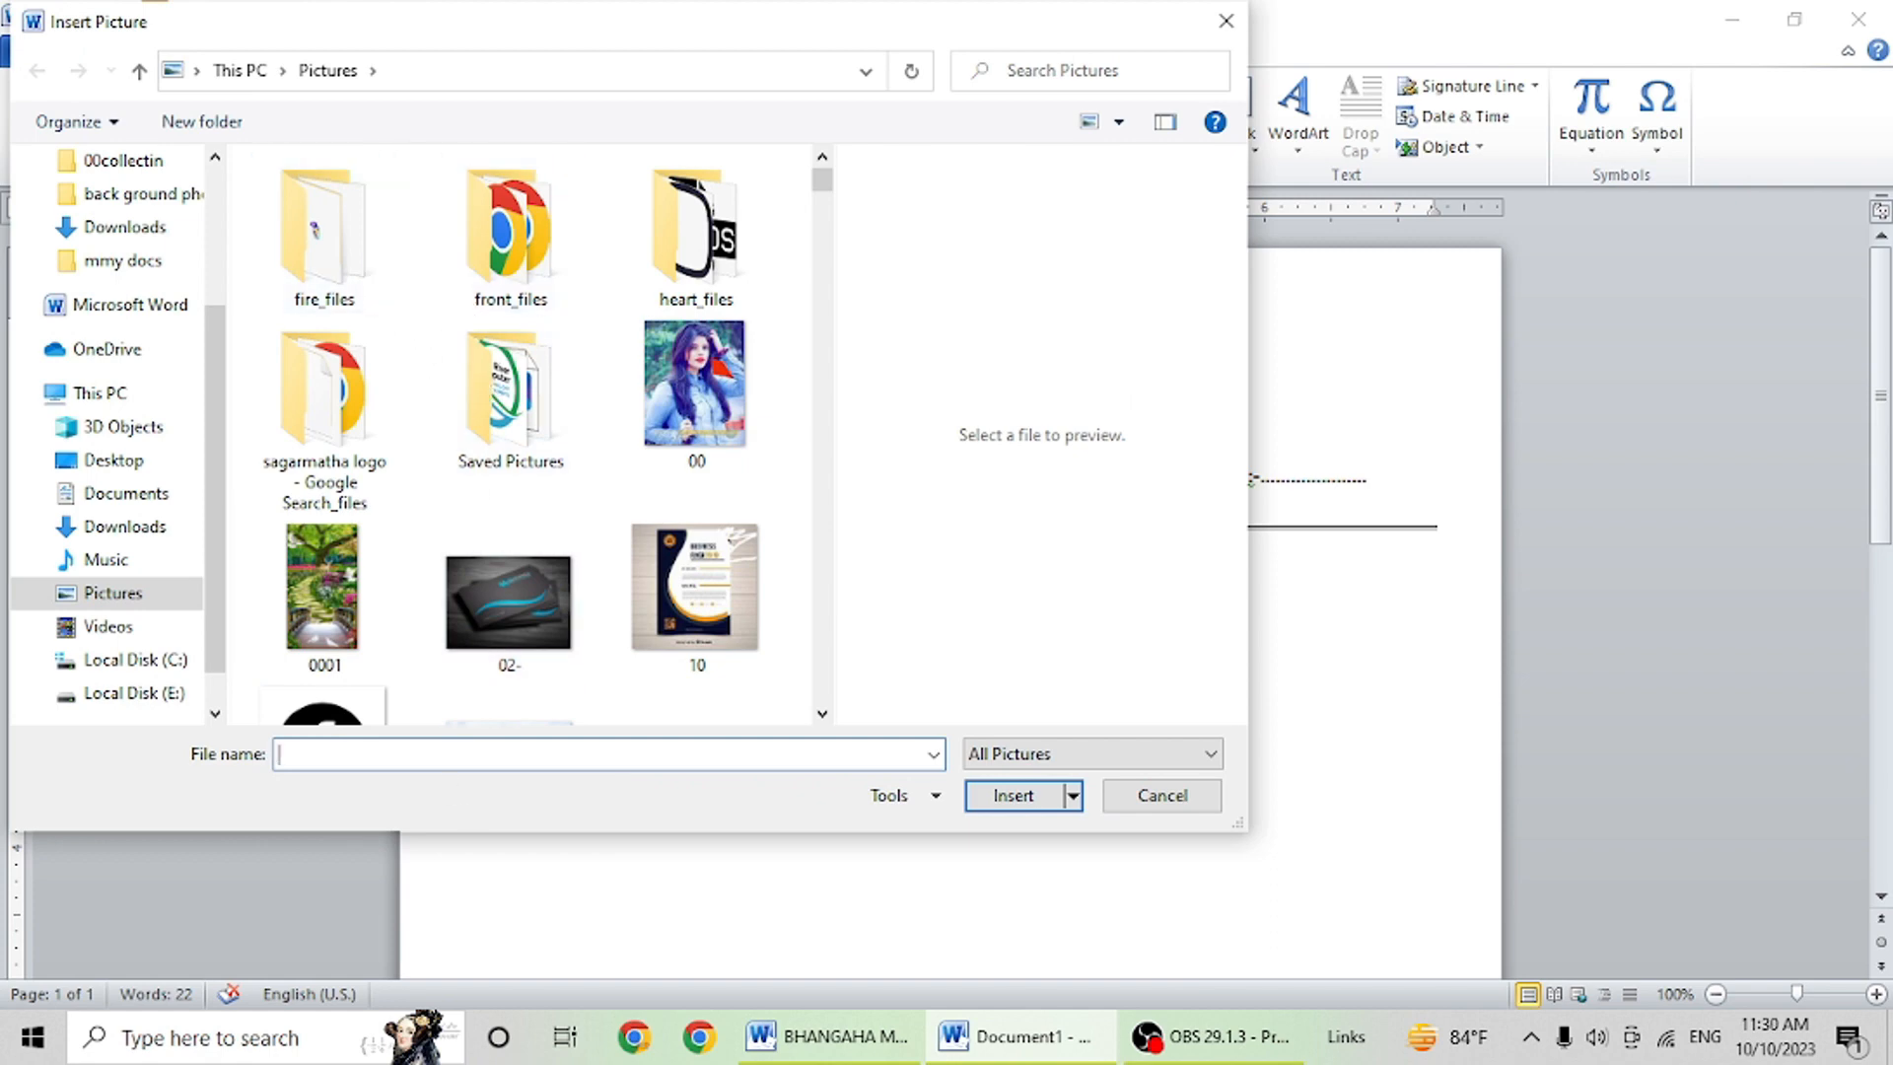
{"action": "type", "text": "nepa"}
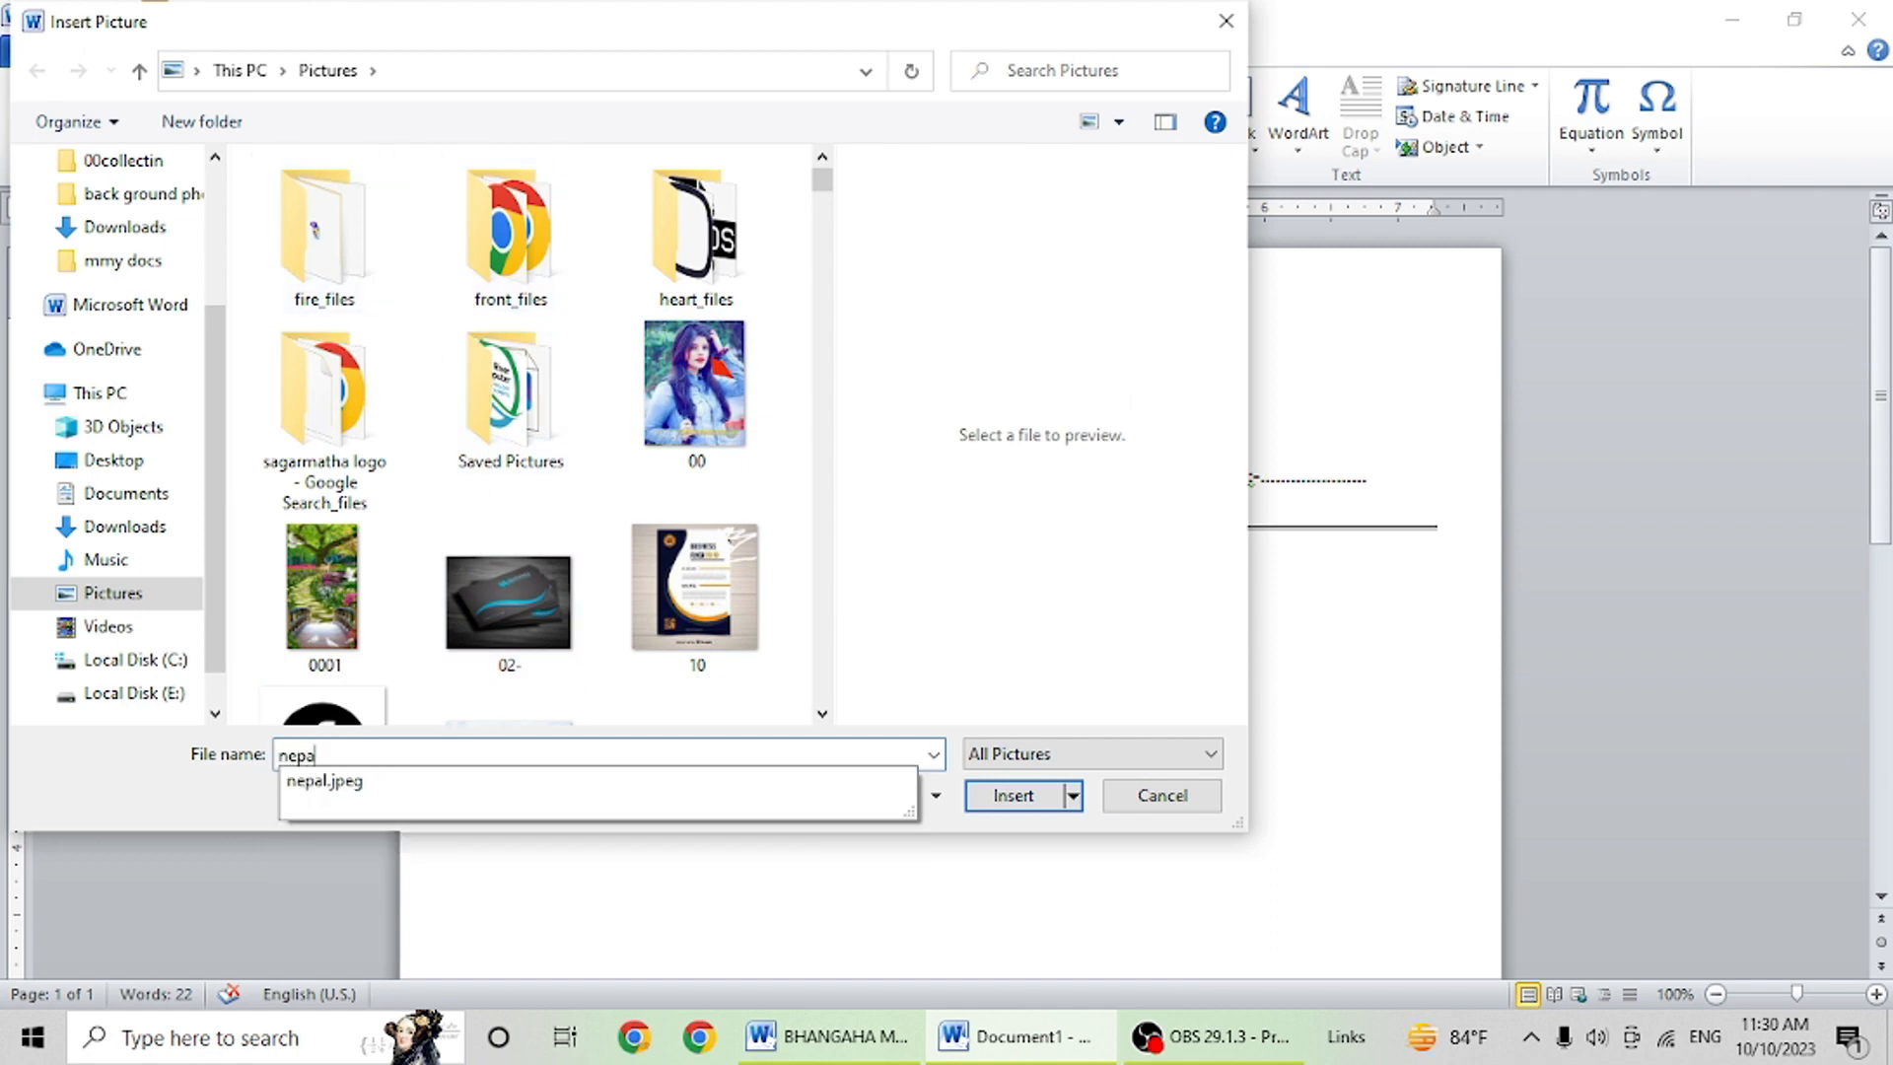
{"action": "left_click", "coordinate": [392, 781]}
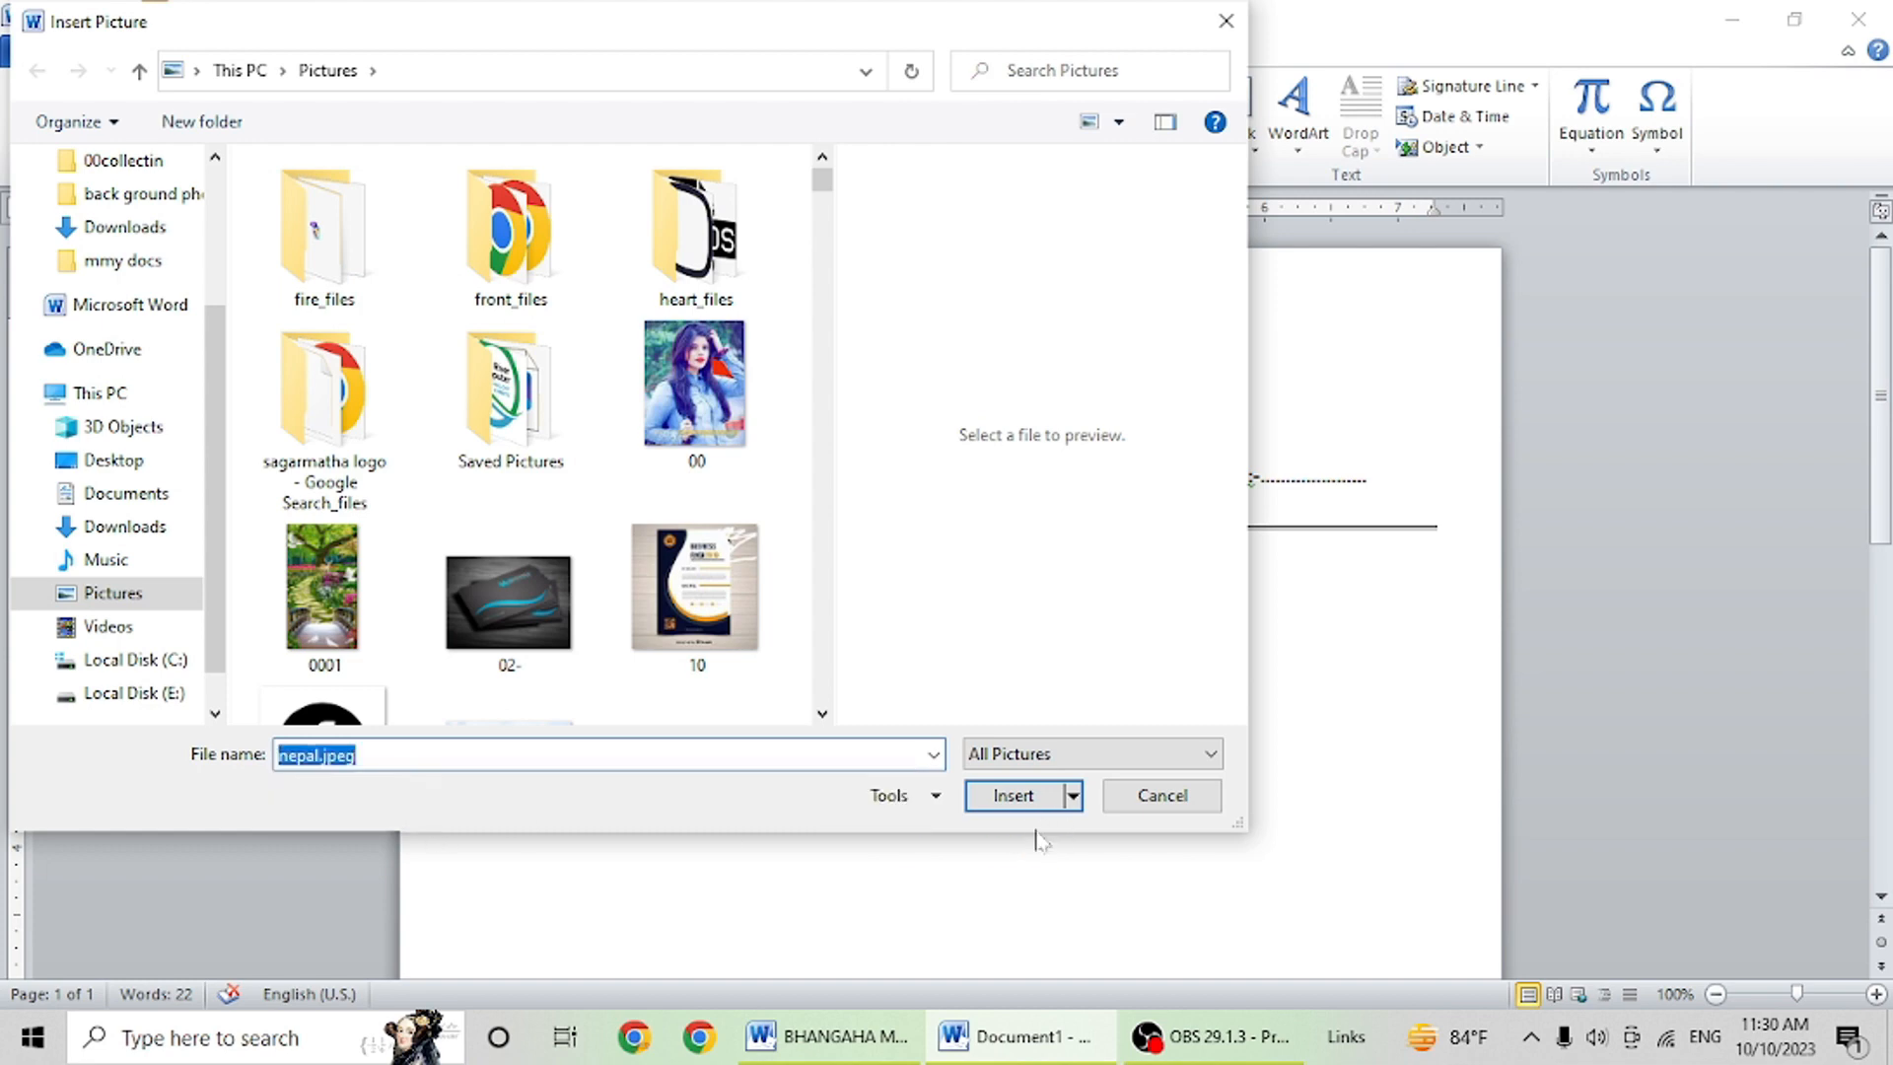
{"action": "left_click", "coordinate": [1015, 795]}
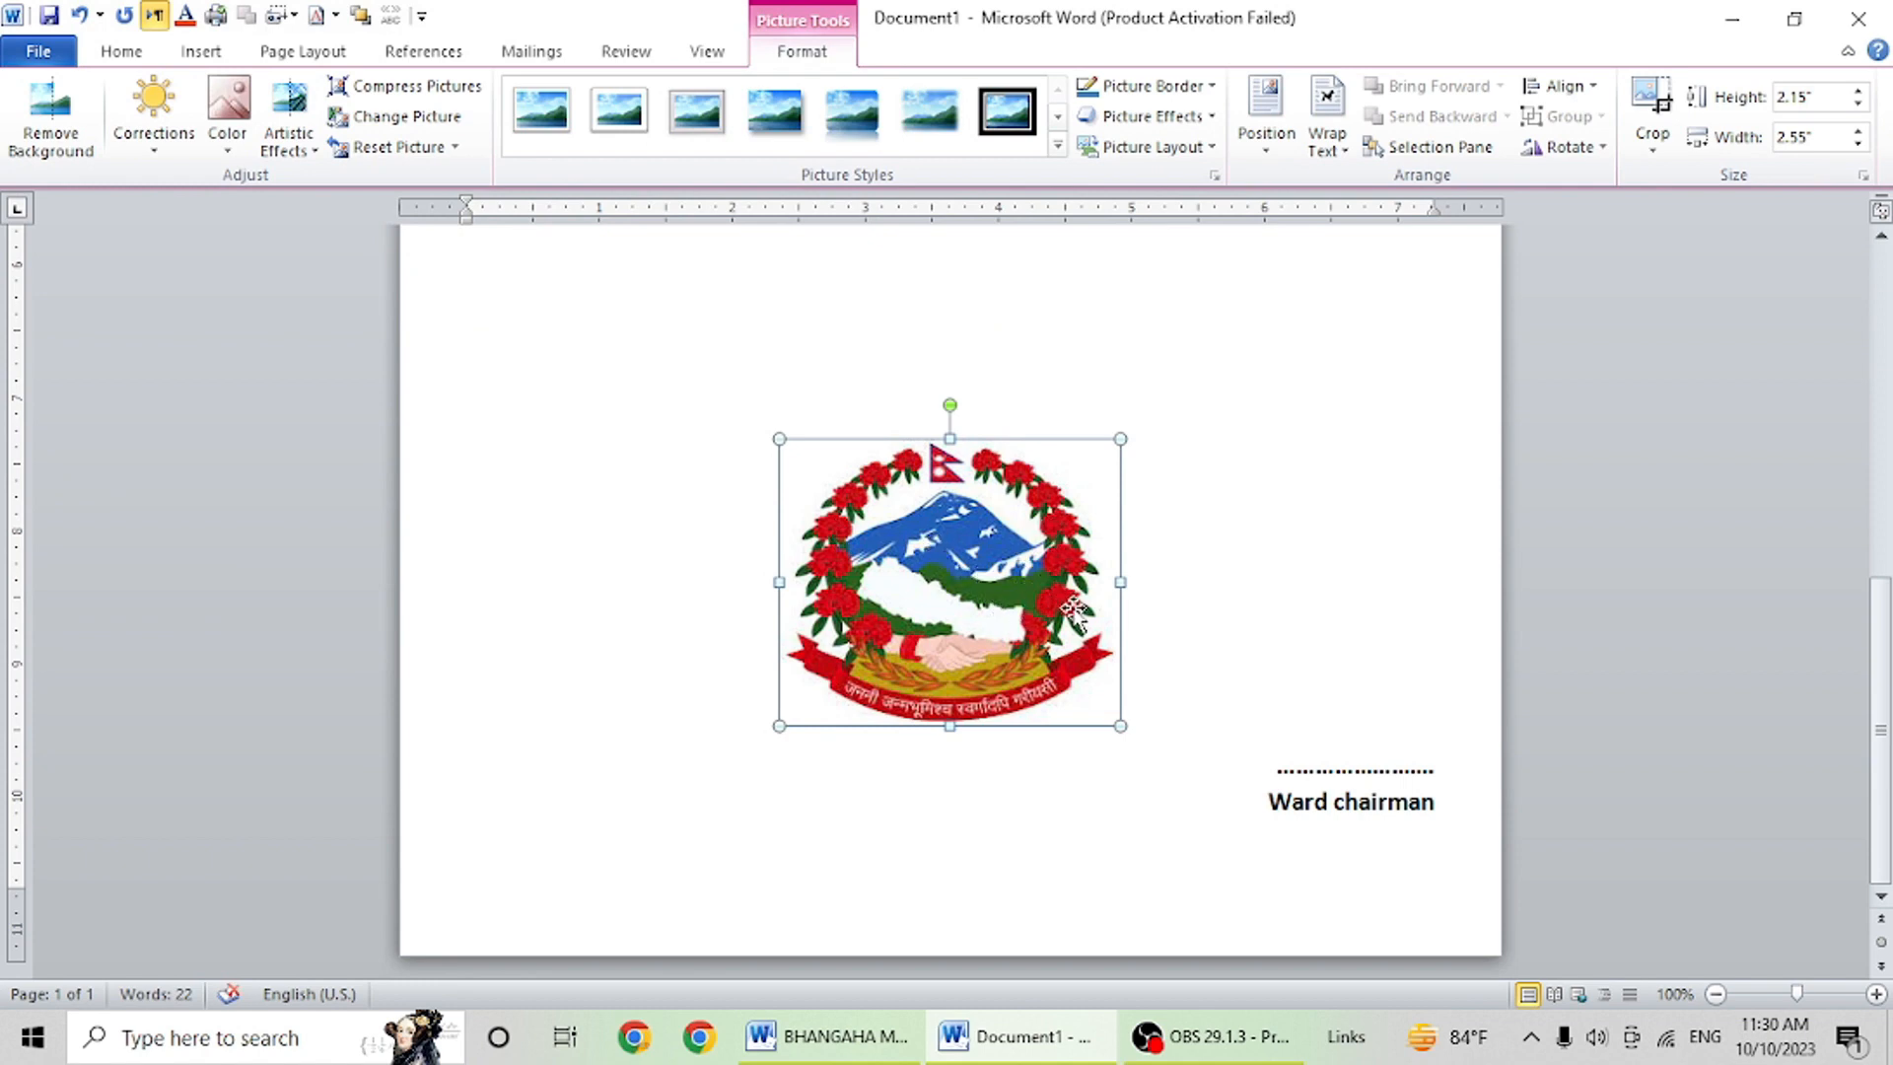
{"action": "key", "text": "Delete"}
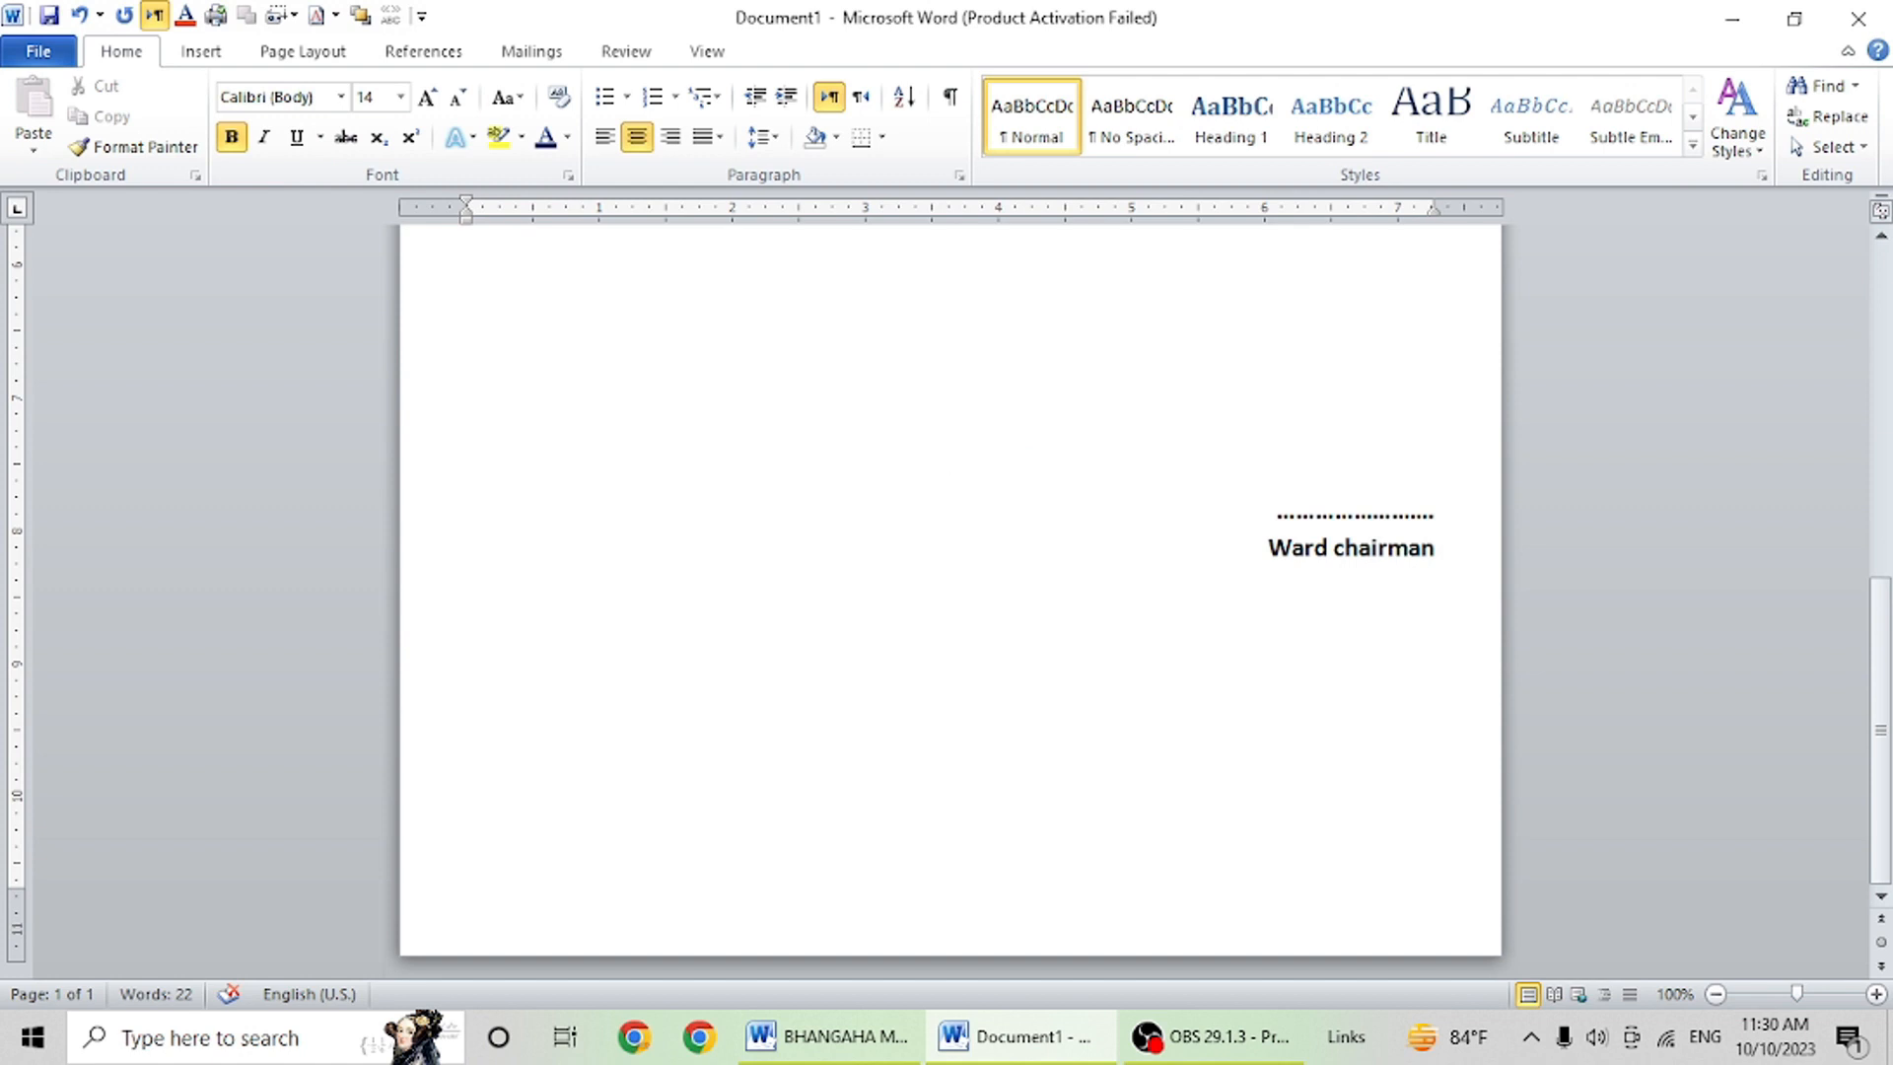
{"action": "scroll", "coordinate": [950, 602], "scroll_direction": "up", "scroll_amount": 10}
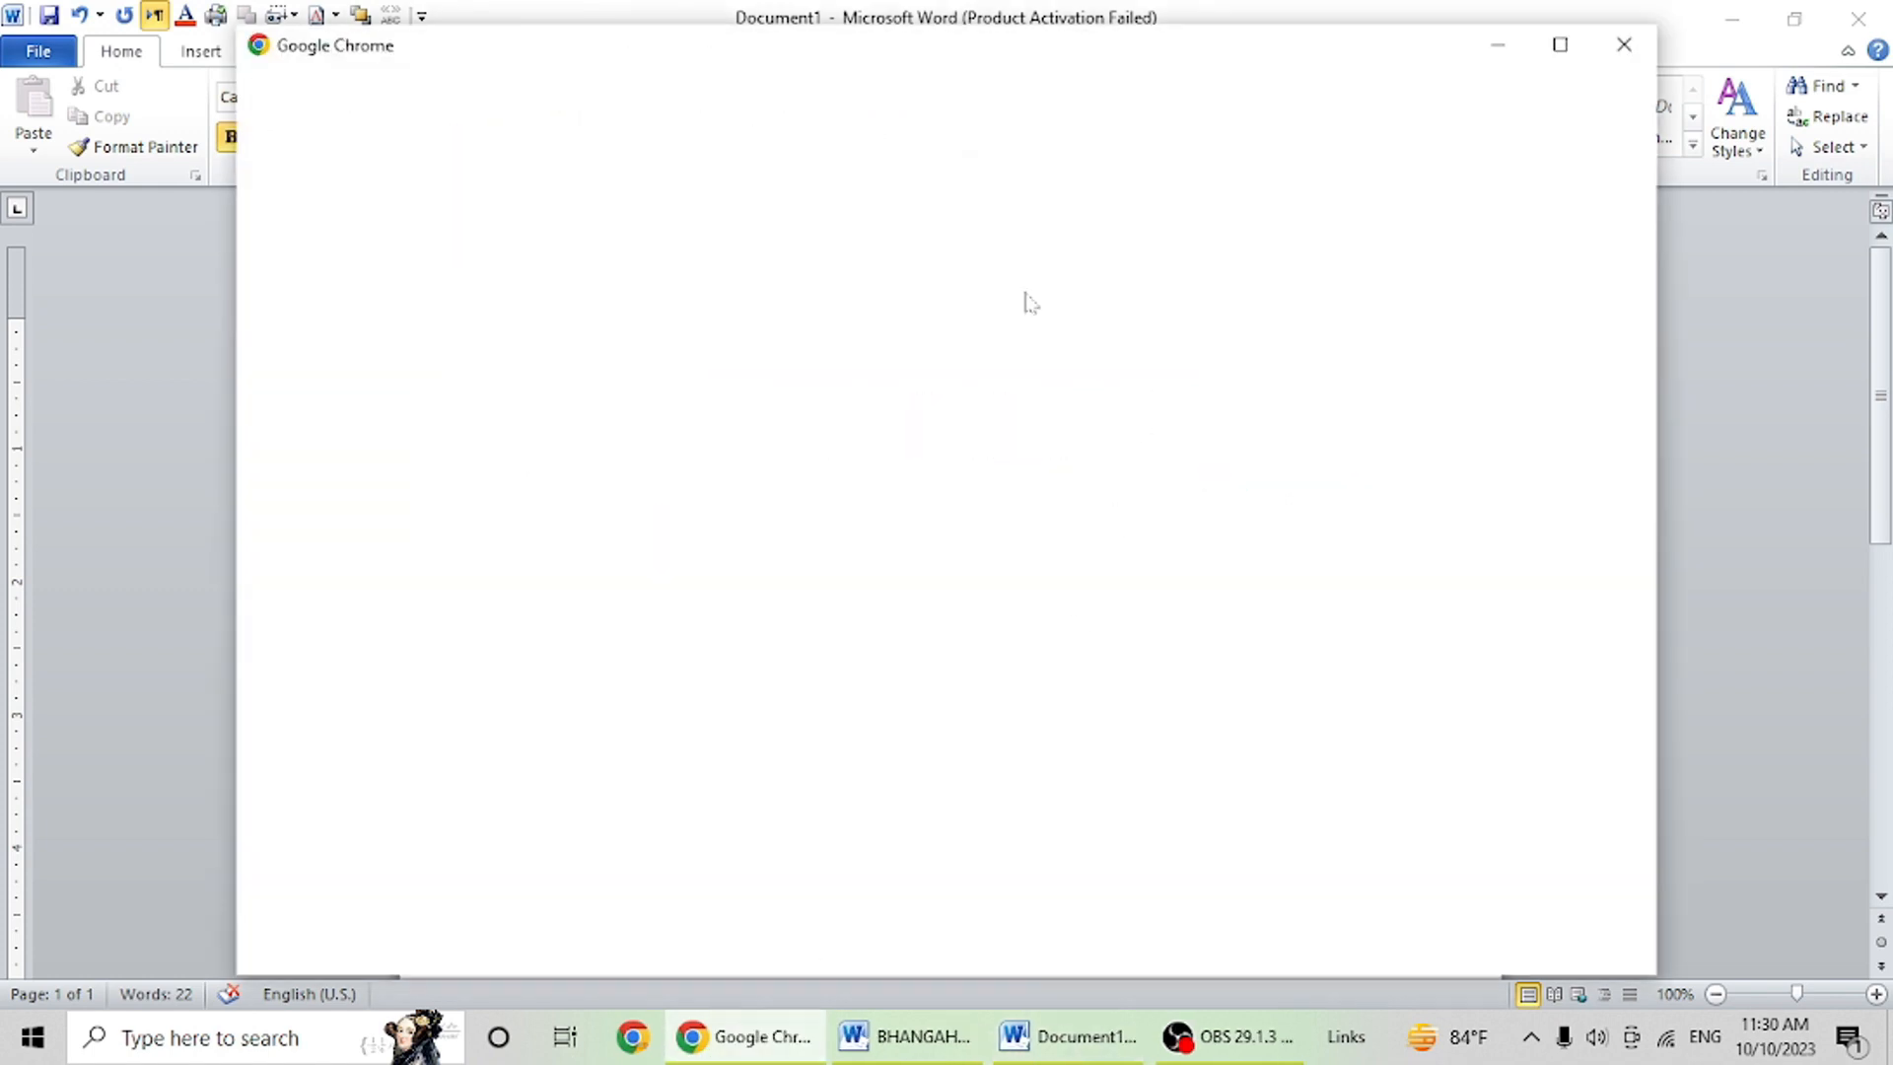
Switch to Google Chrome, search Google for "nepal logo", stay signed out and look through the image results.
{"action": "left_click", "coordinate": [541, 507]}
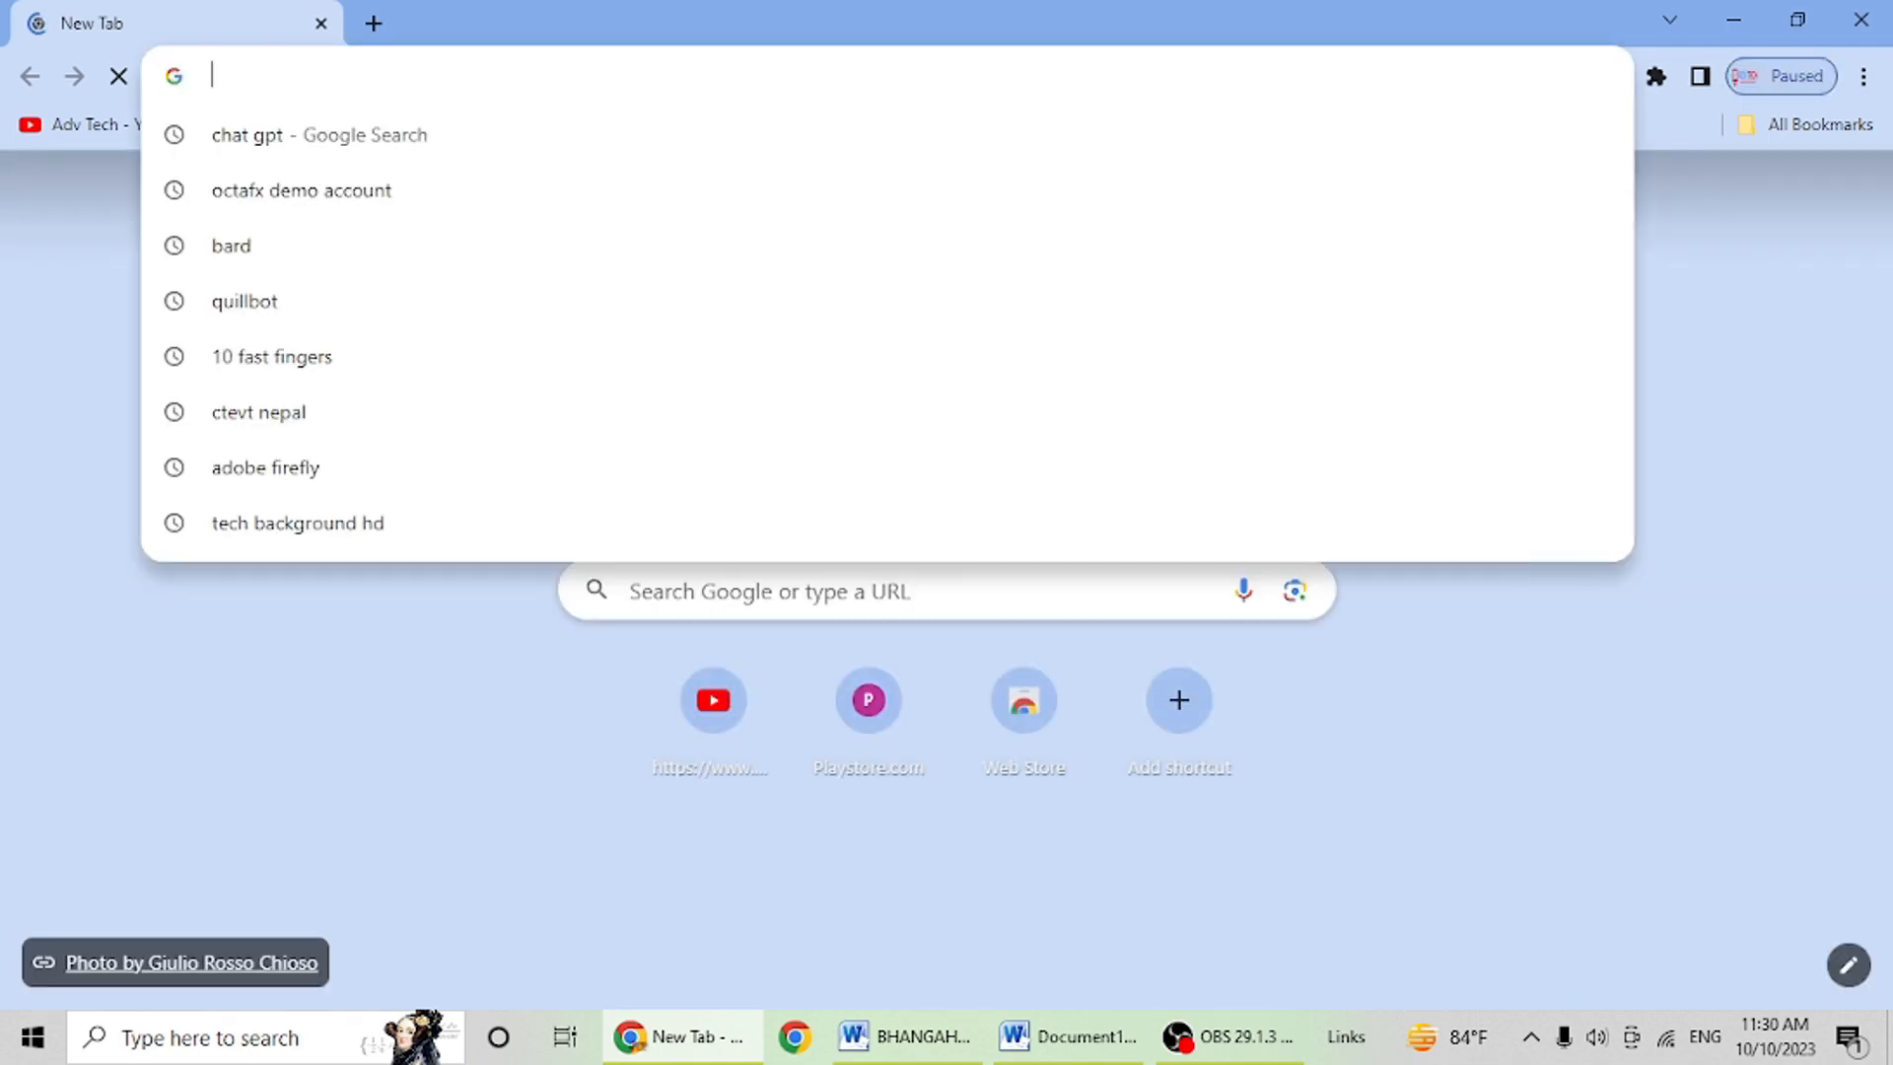
{"action": "type", "text": "n"}
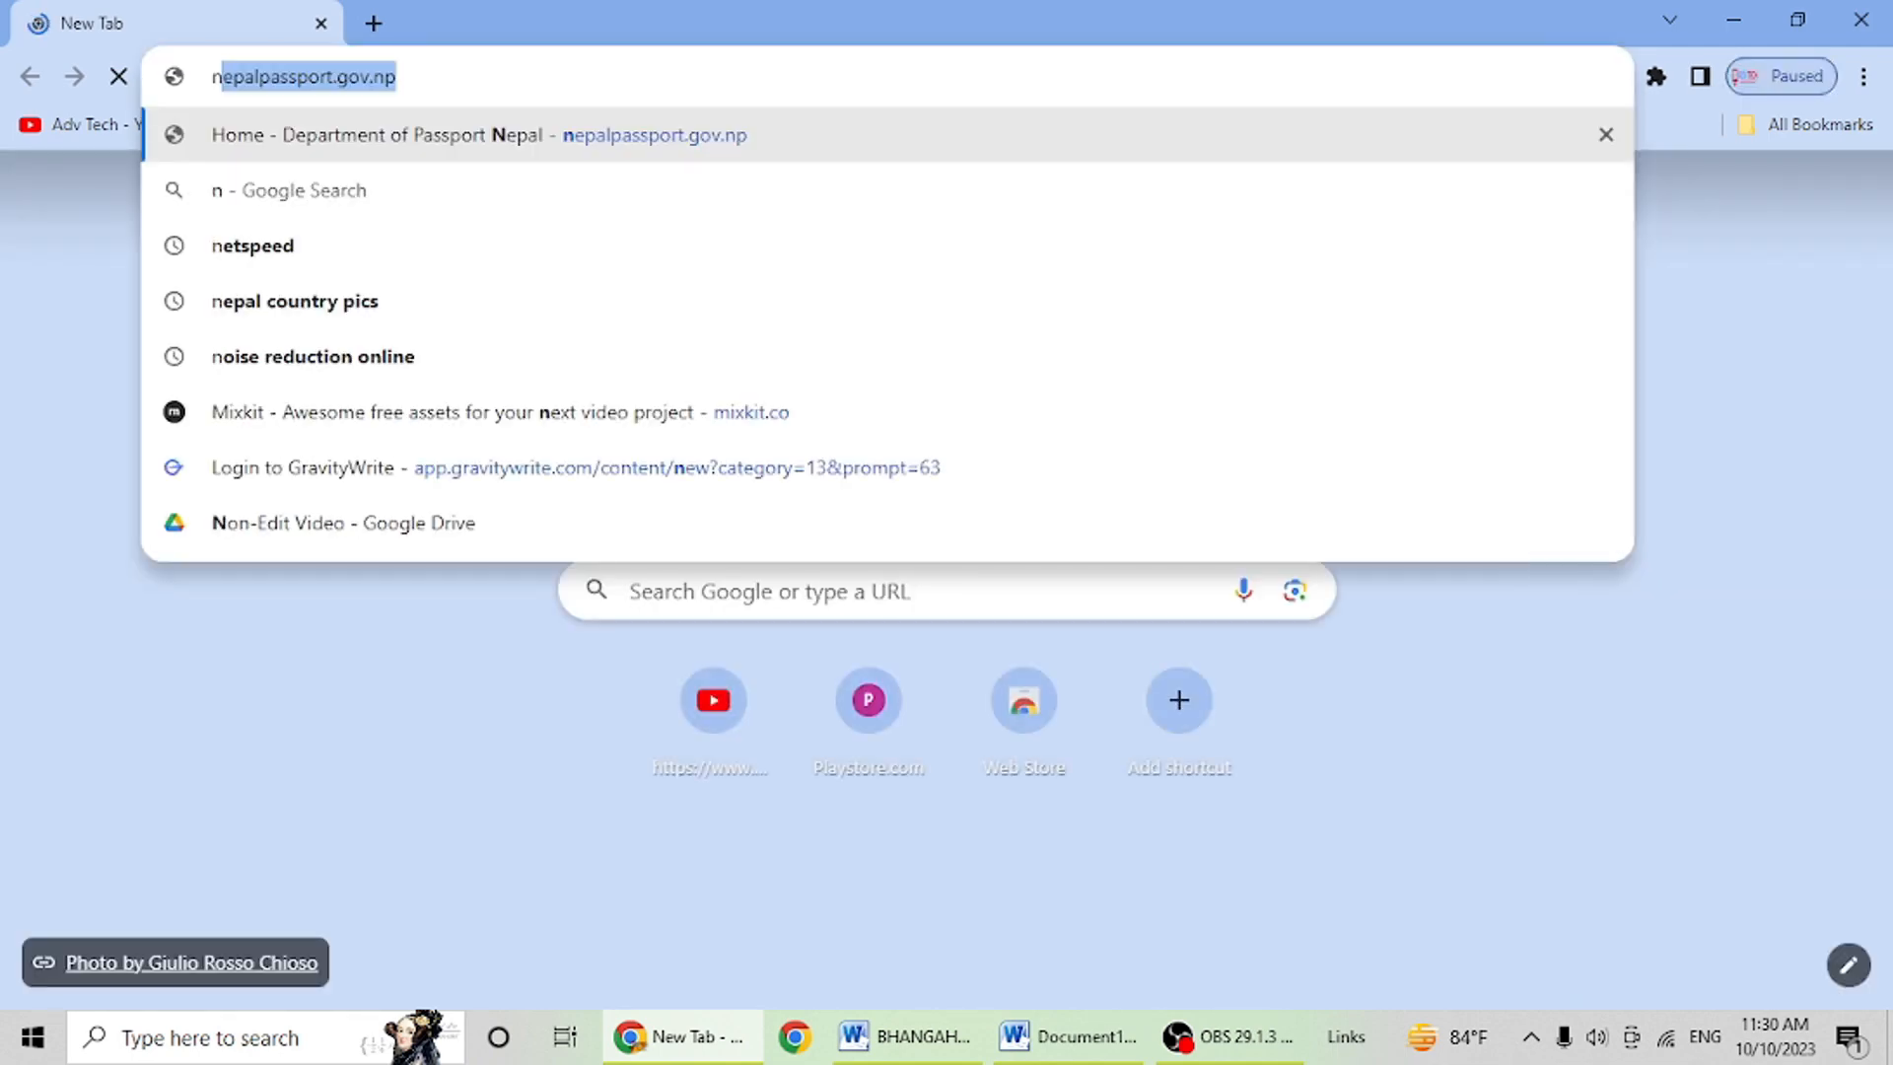
{"action": "type", "text": "epal logo"}
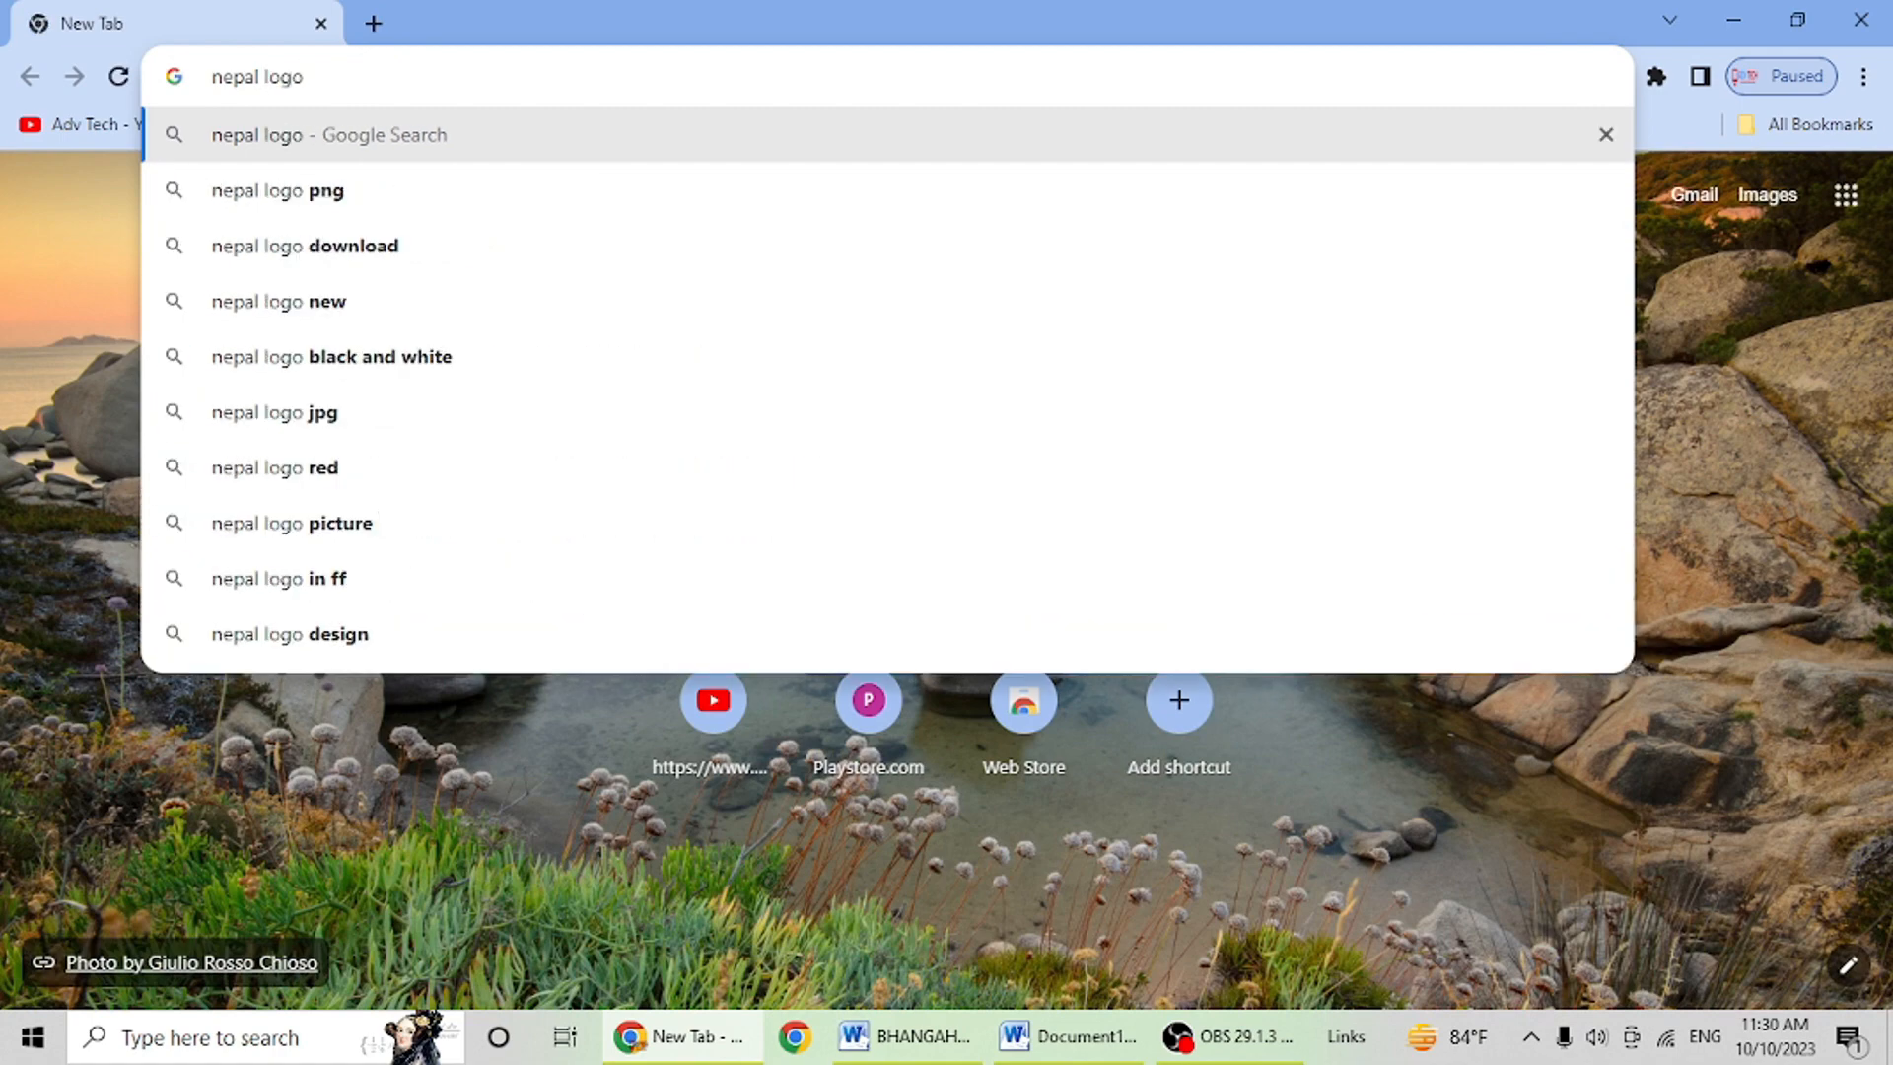
{"action": "key", "text": "Return"}
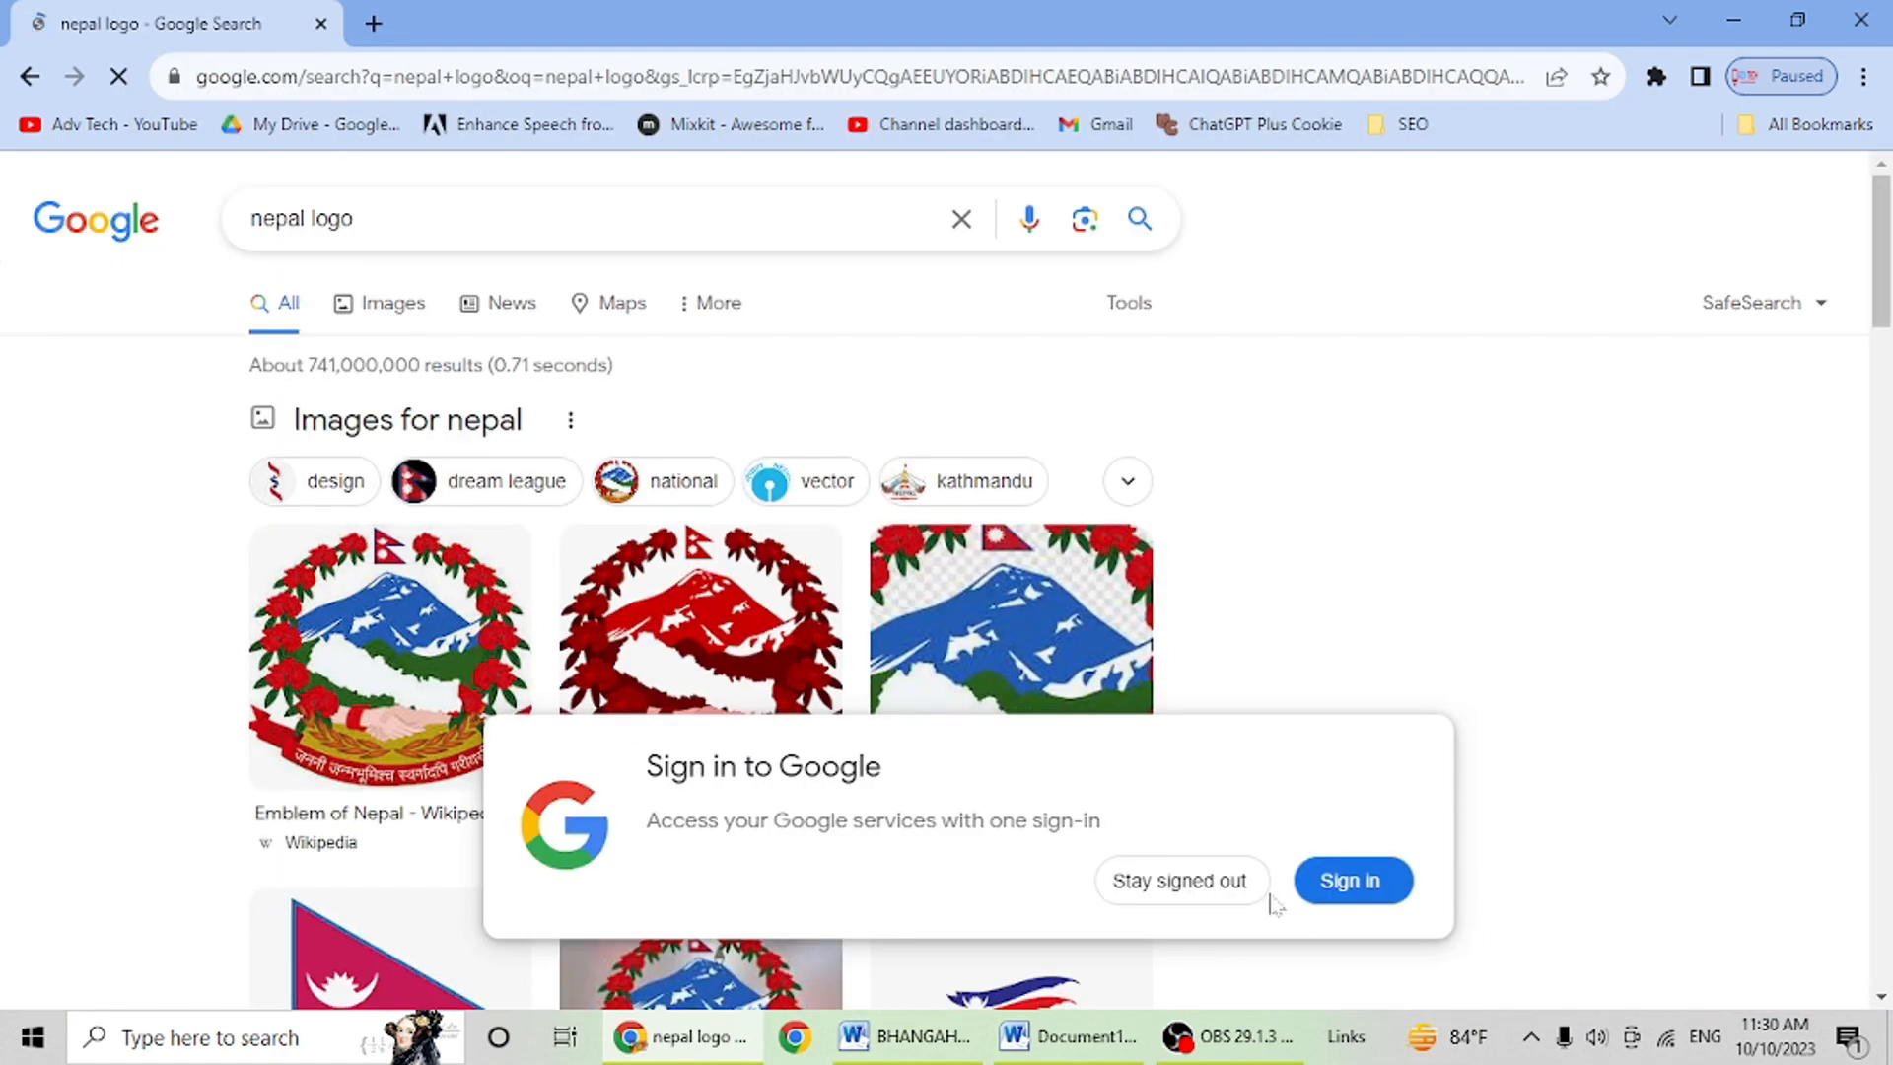
{"action": "scroll", "coordinate": [1134, 542], "scroll_direction": "down", "scroll_amount": 5}
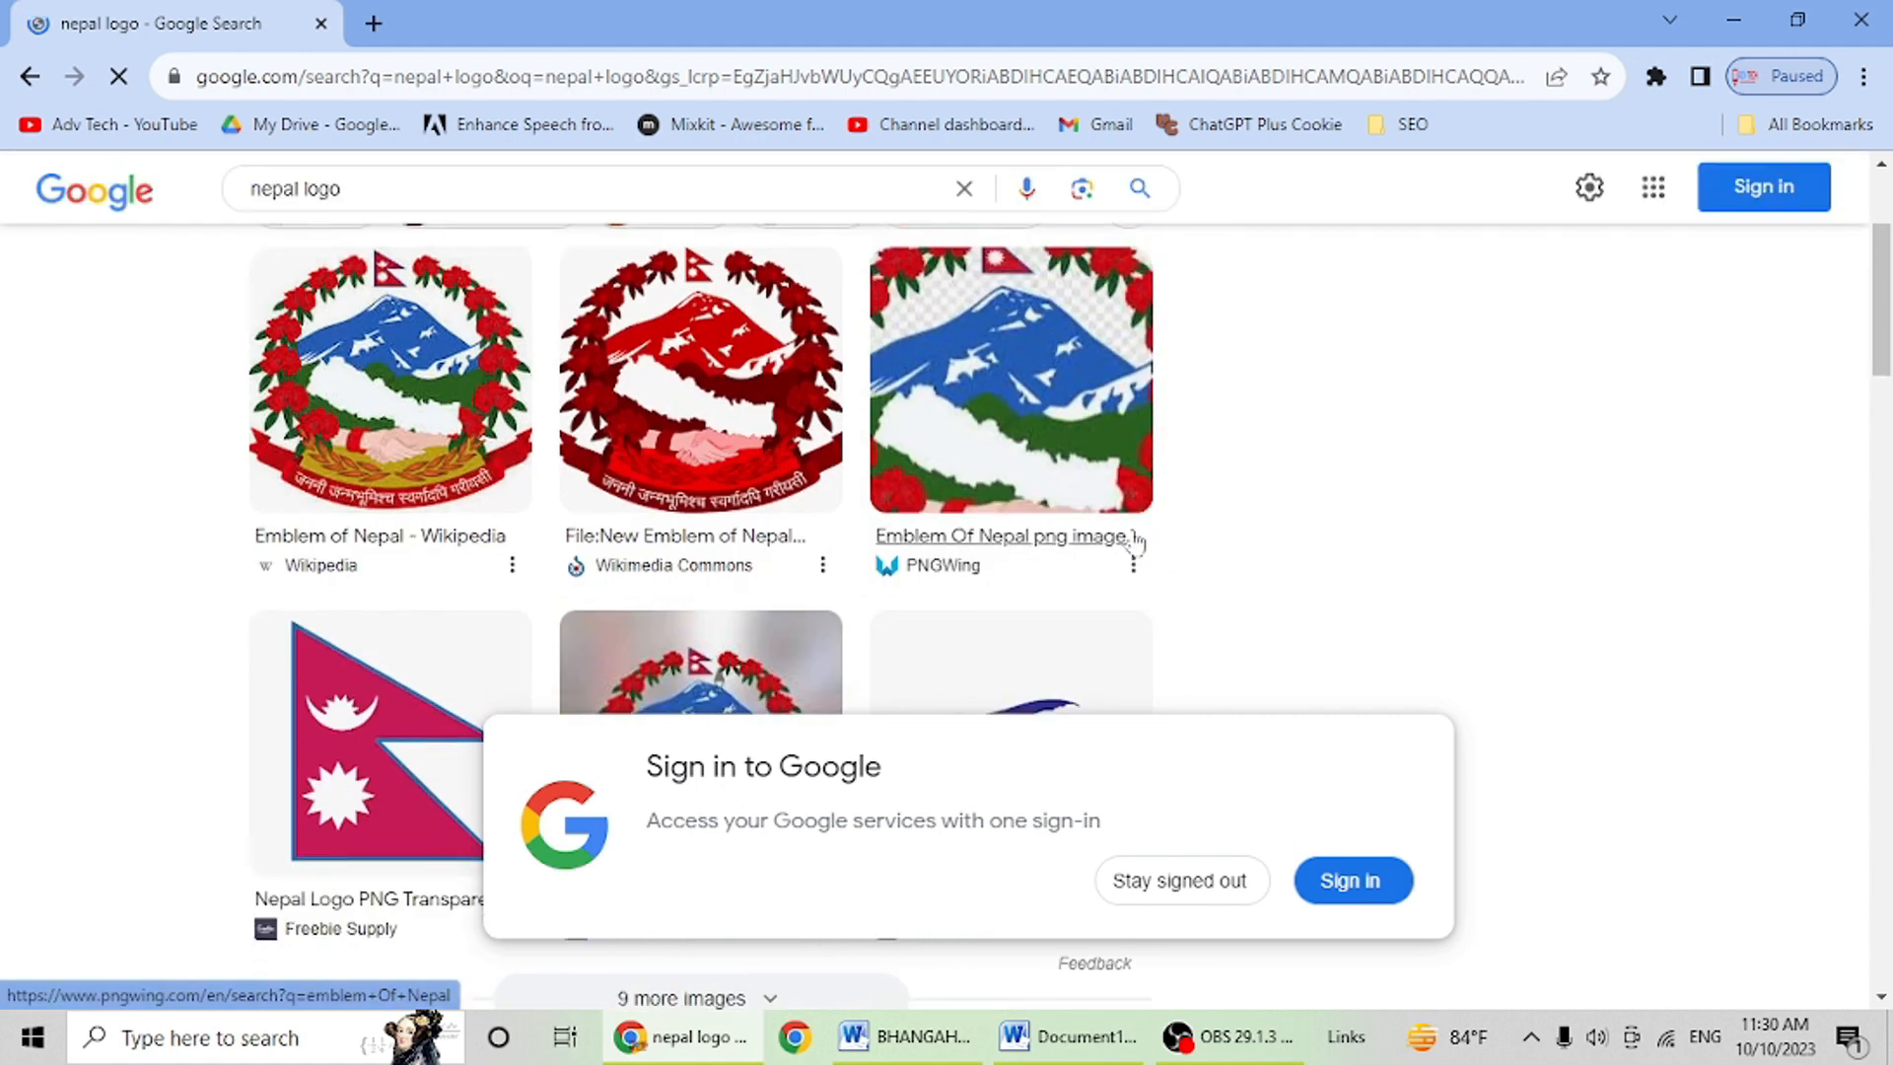
{"action": "scroll", "coordinate": [1223, 632], "scroll_direction": "up", "scroll_amount": 3}
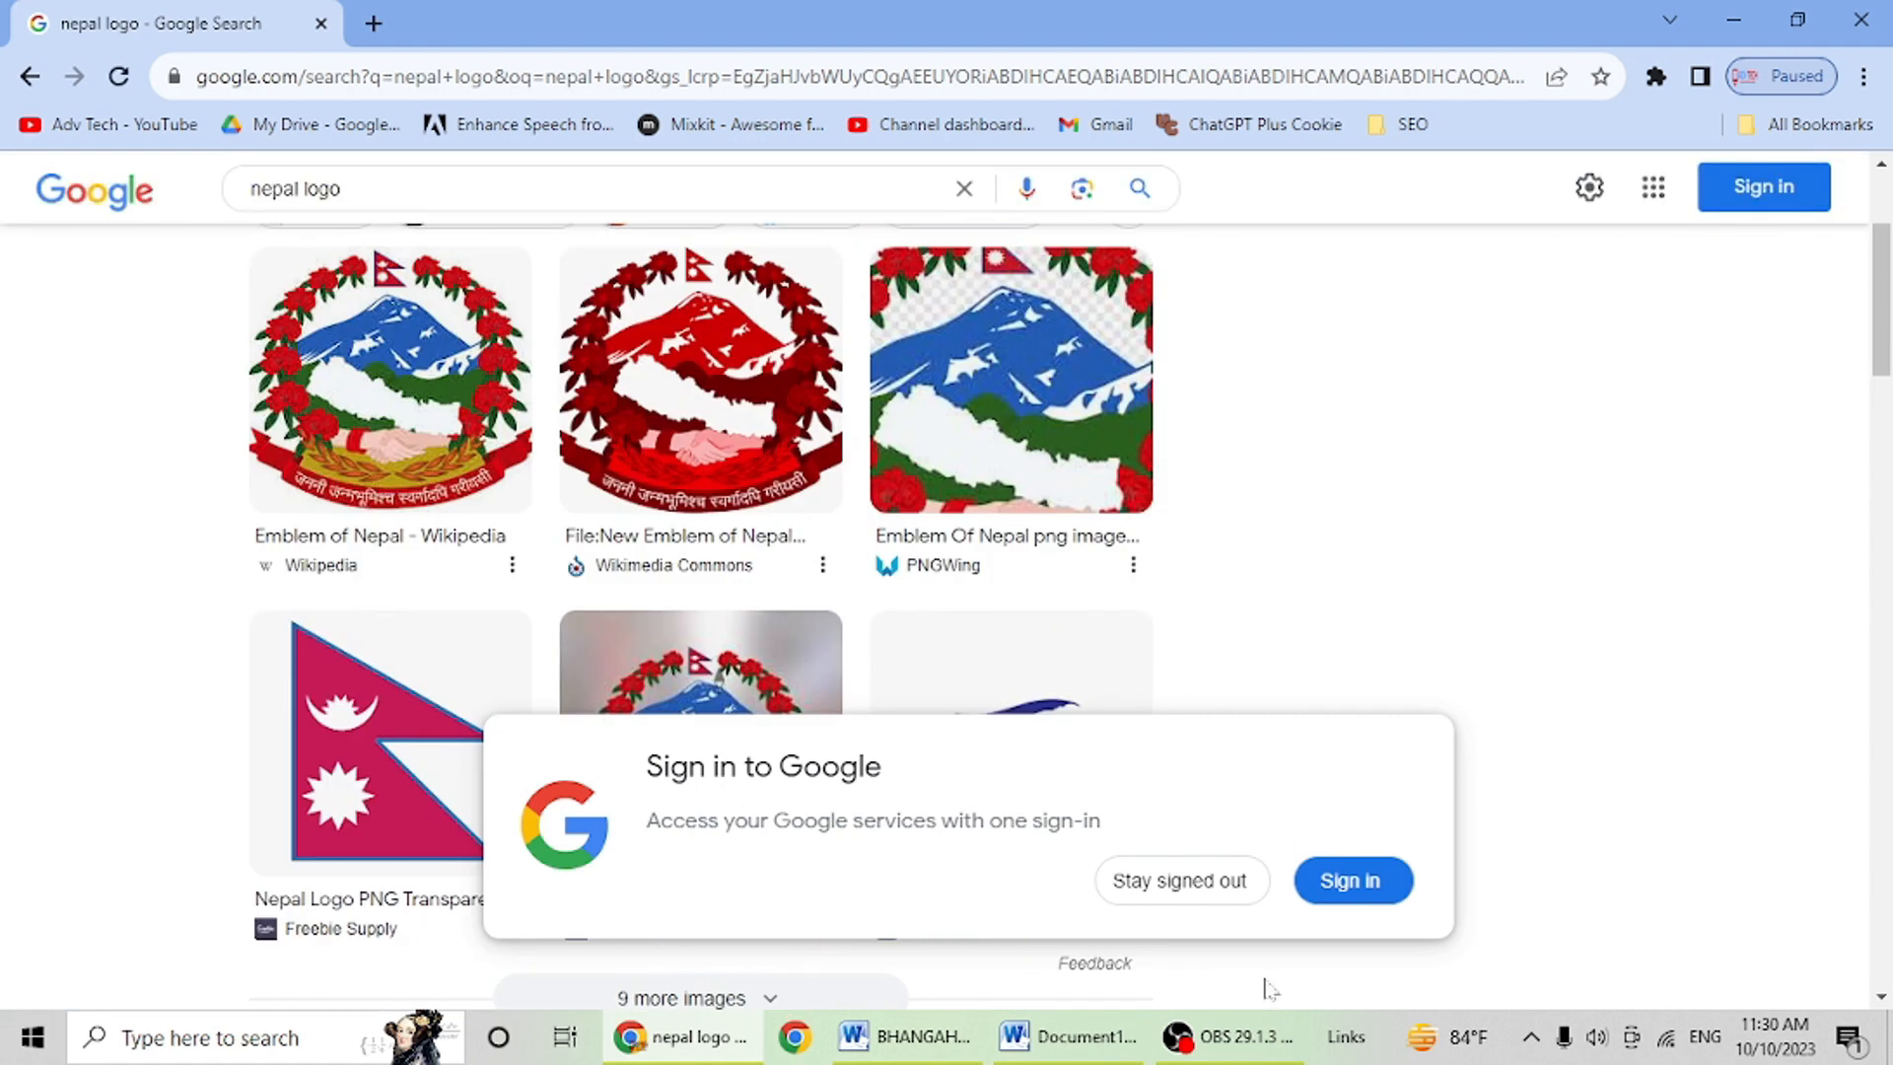
{"action": "left_click", "coordinate": [1183, 881]}
{"action": "scroll", "coordinate": [985, 729], "scroll_direction": "up", "scroll_amount": 3}
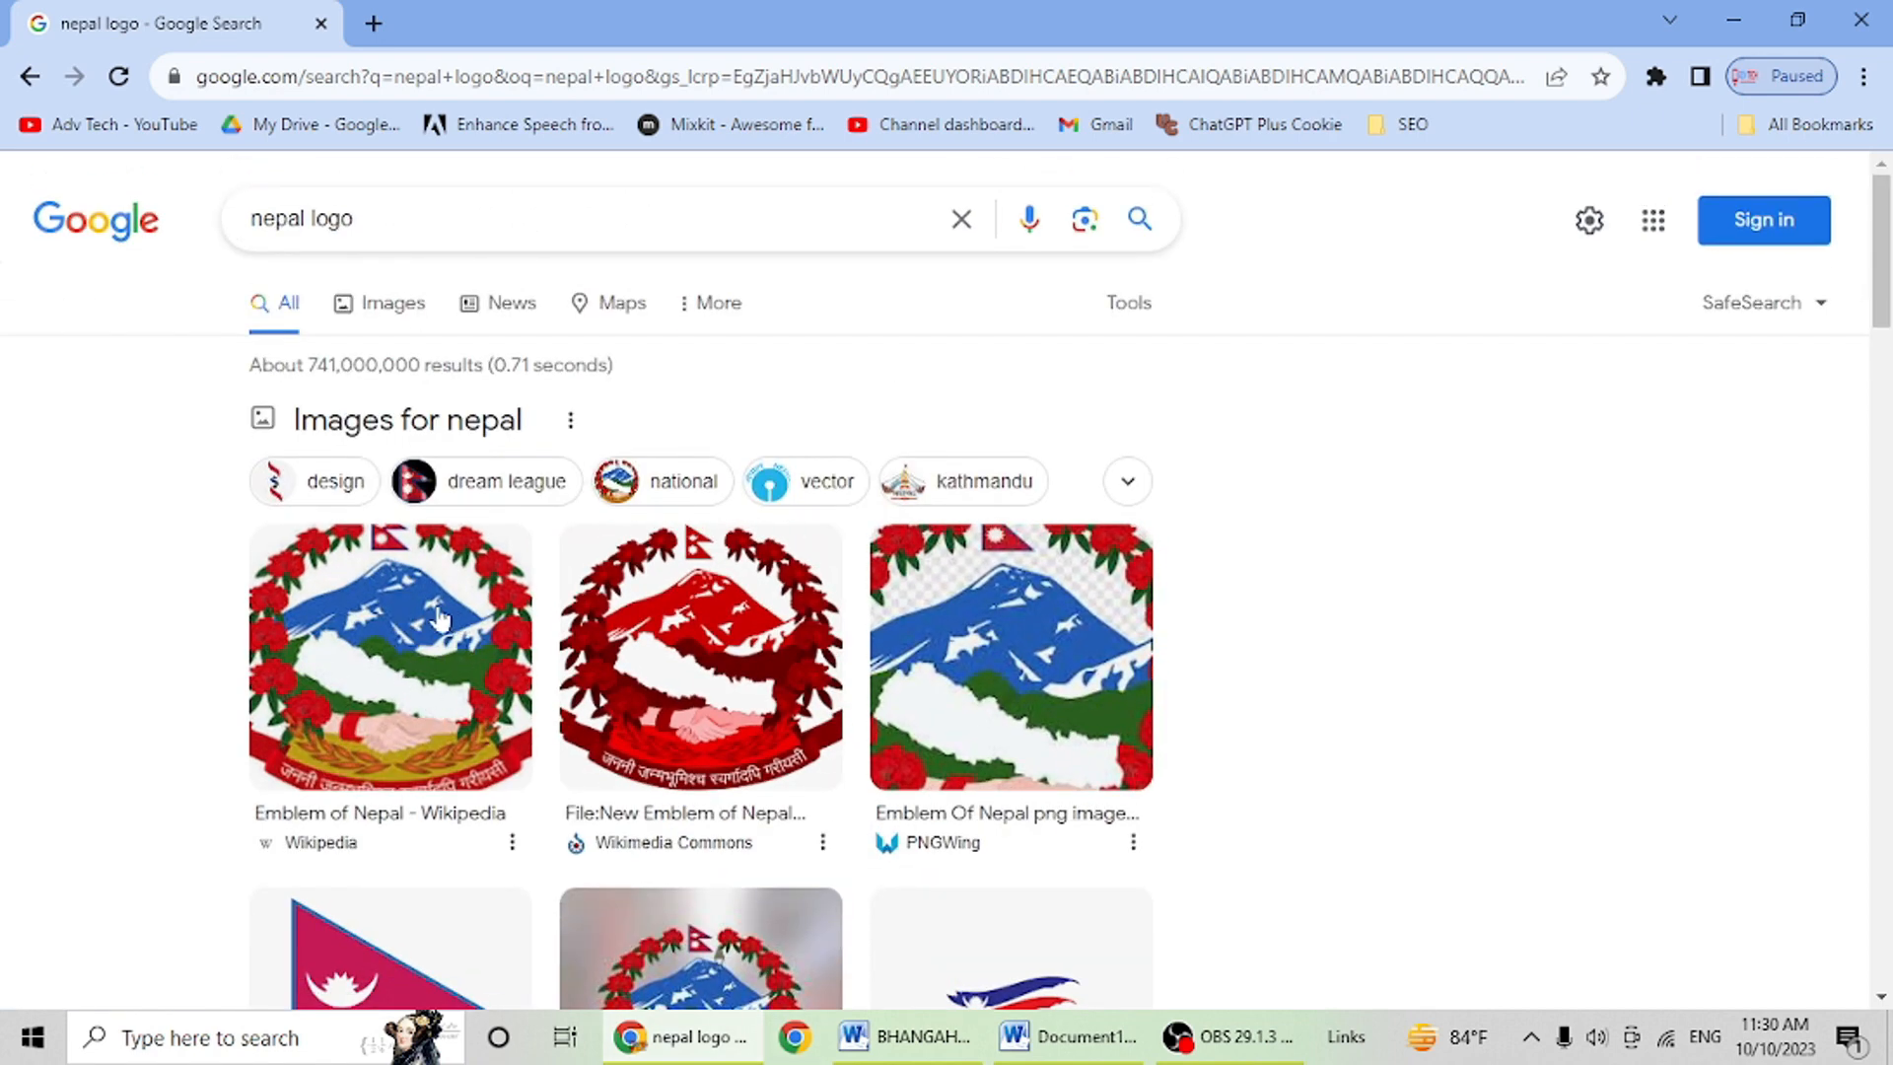
Save the Wikipedia Emblem of Nepal image to the Pictures folder as a JPEG named "nepal logo" and return to the Word document.
{"action": "right_click", "coordinate": [405, 640]}
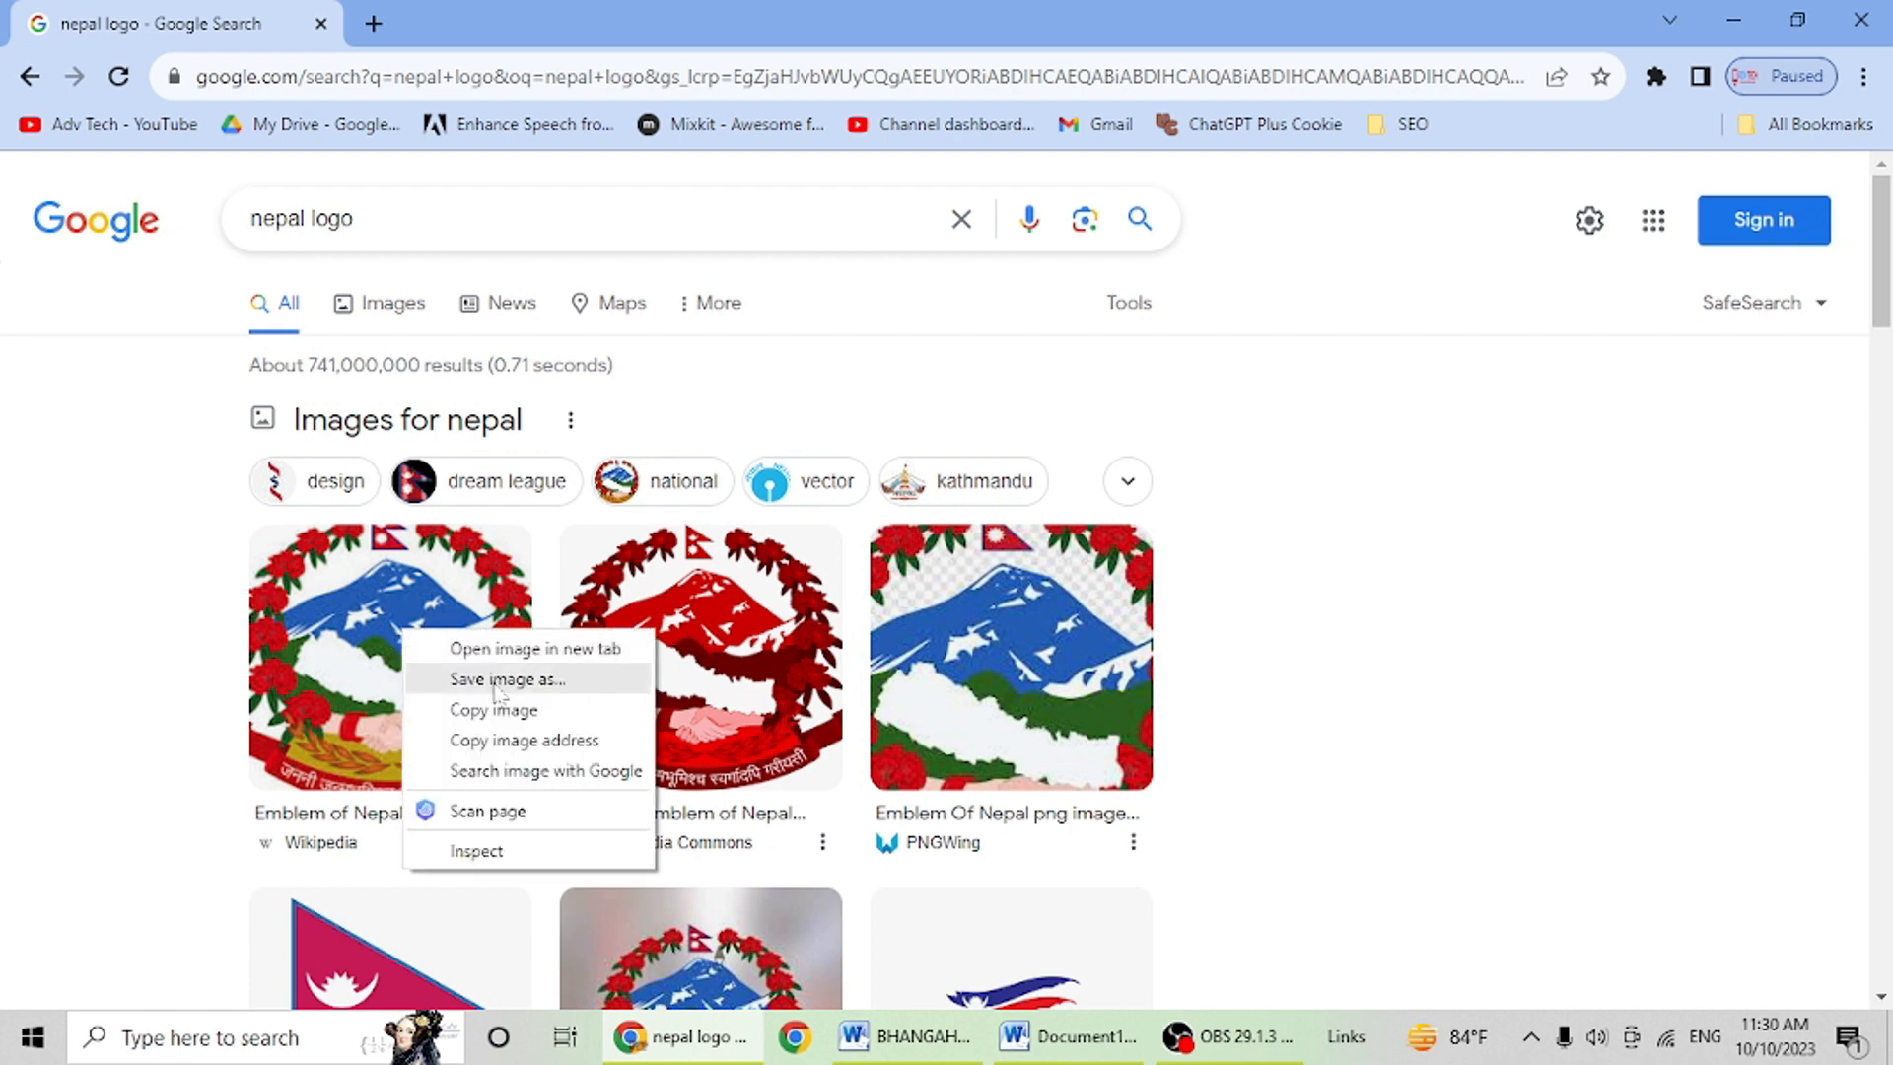
{"action": "left_click", "coordinate": [531, 682]}
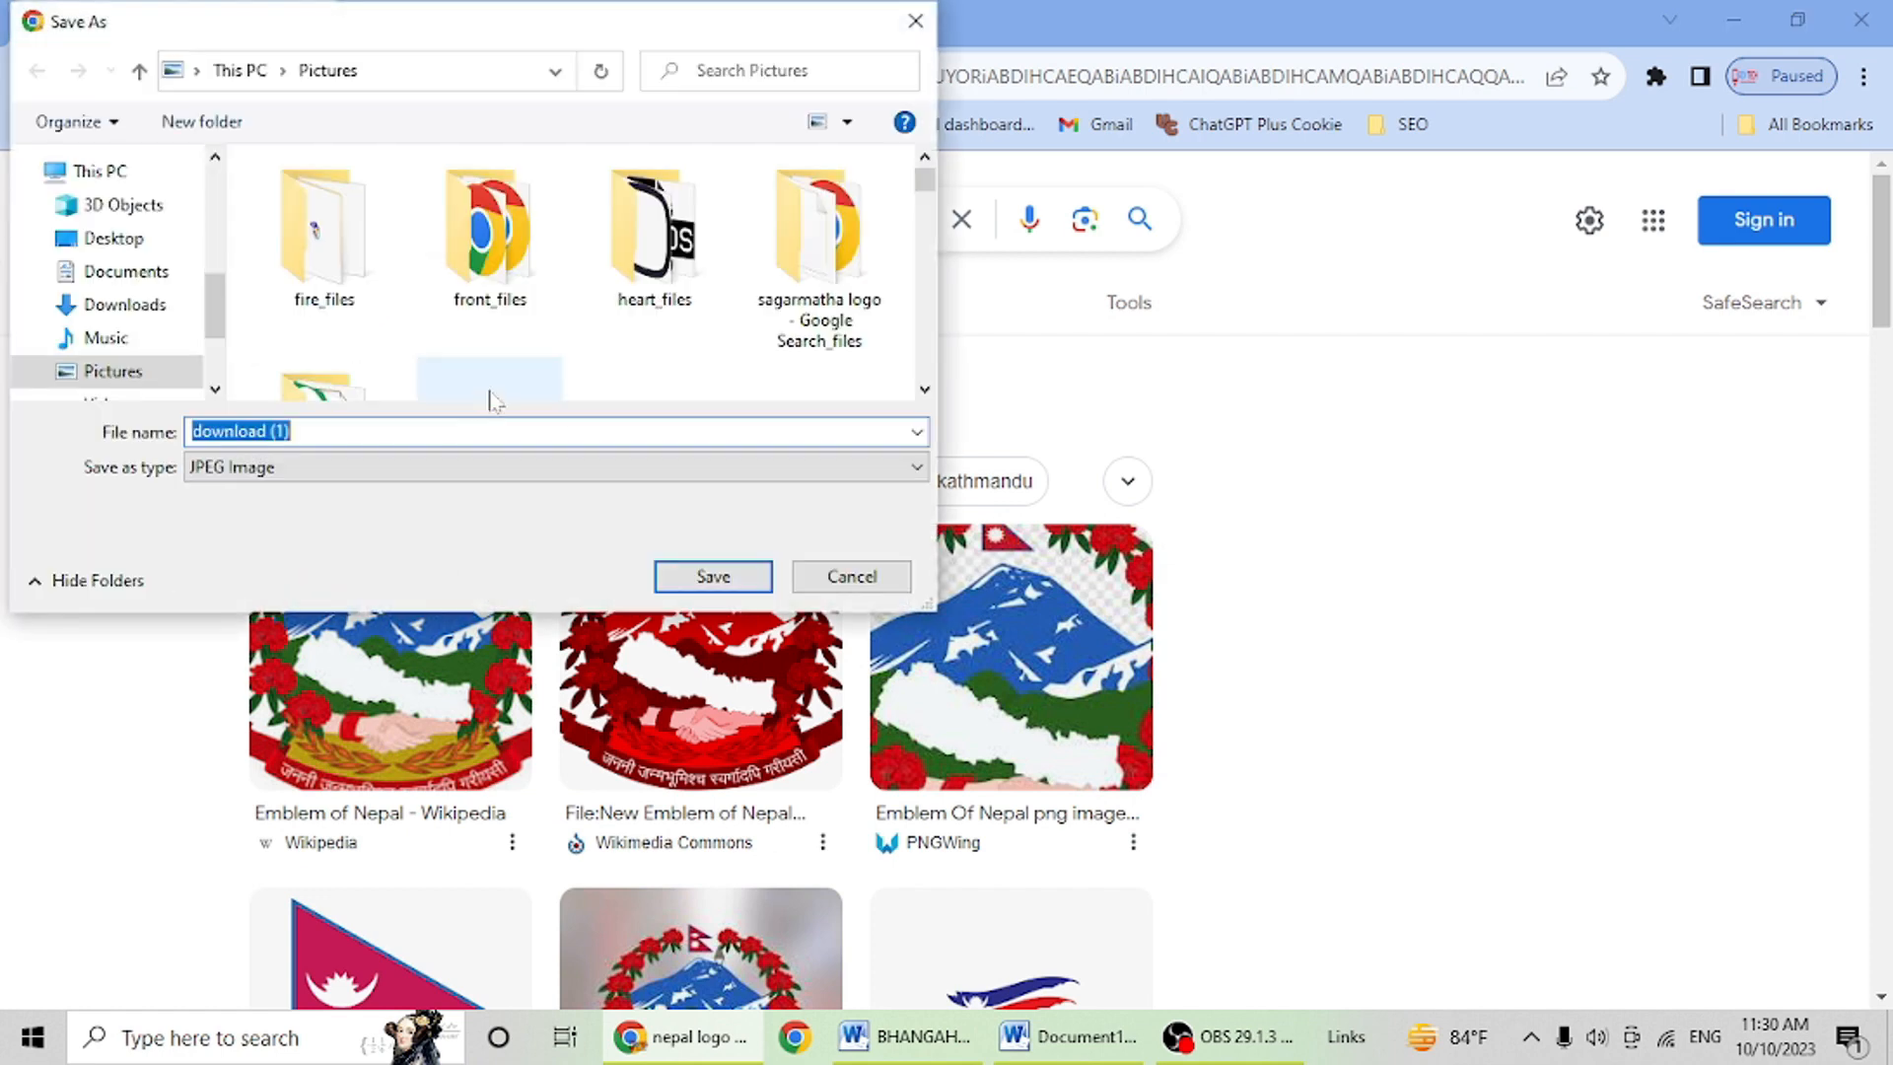
{"action": "left_click", "coordinate": [136, 379]}
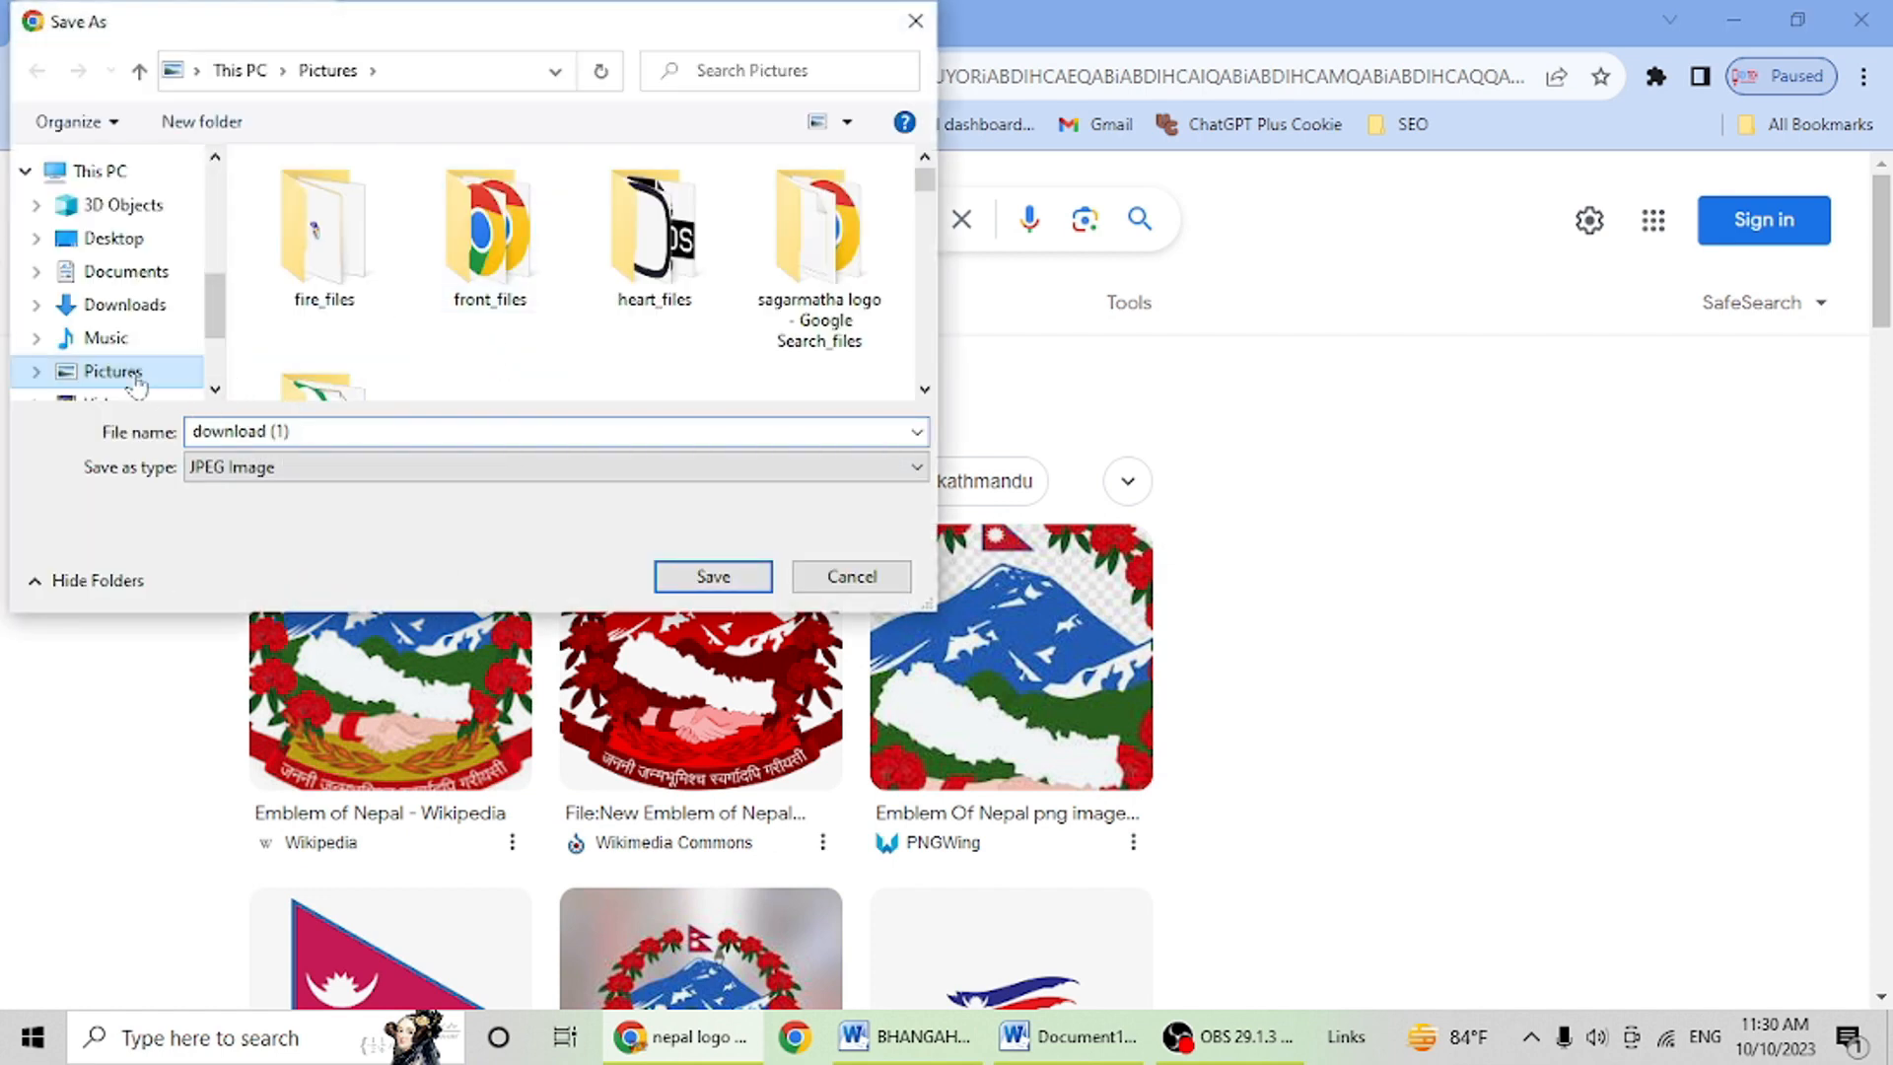
{"action": "left_click_drag", "start_coordinate": [297, 432], "coordinate": [151, 440]}
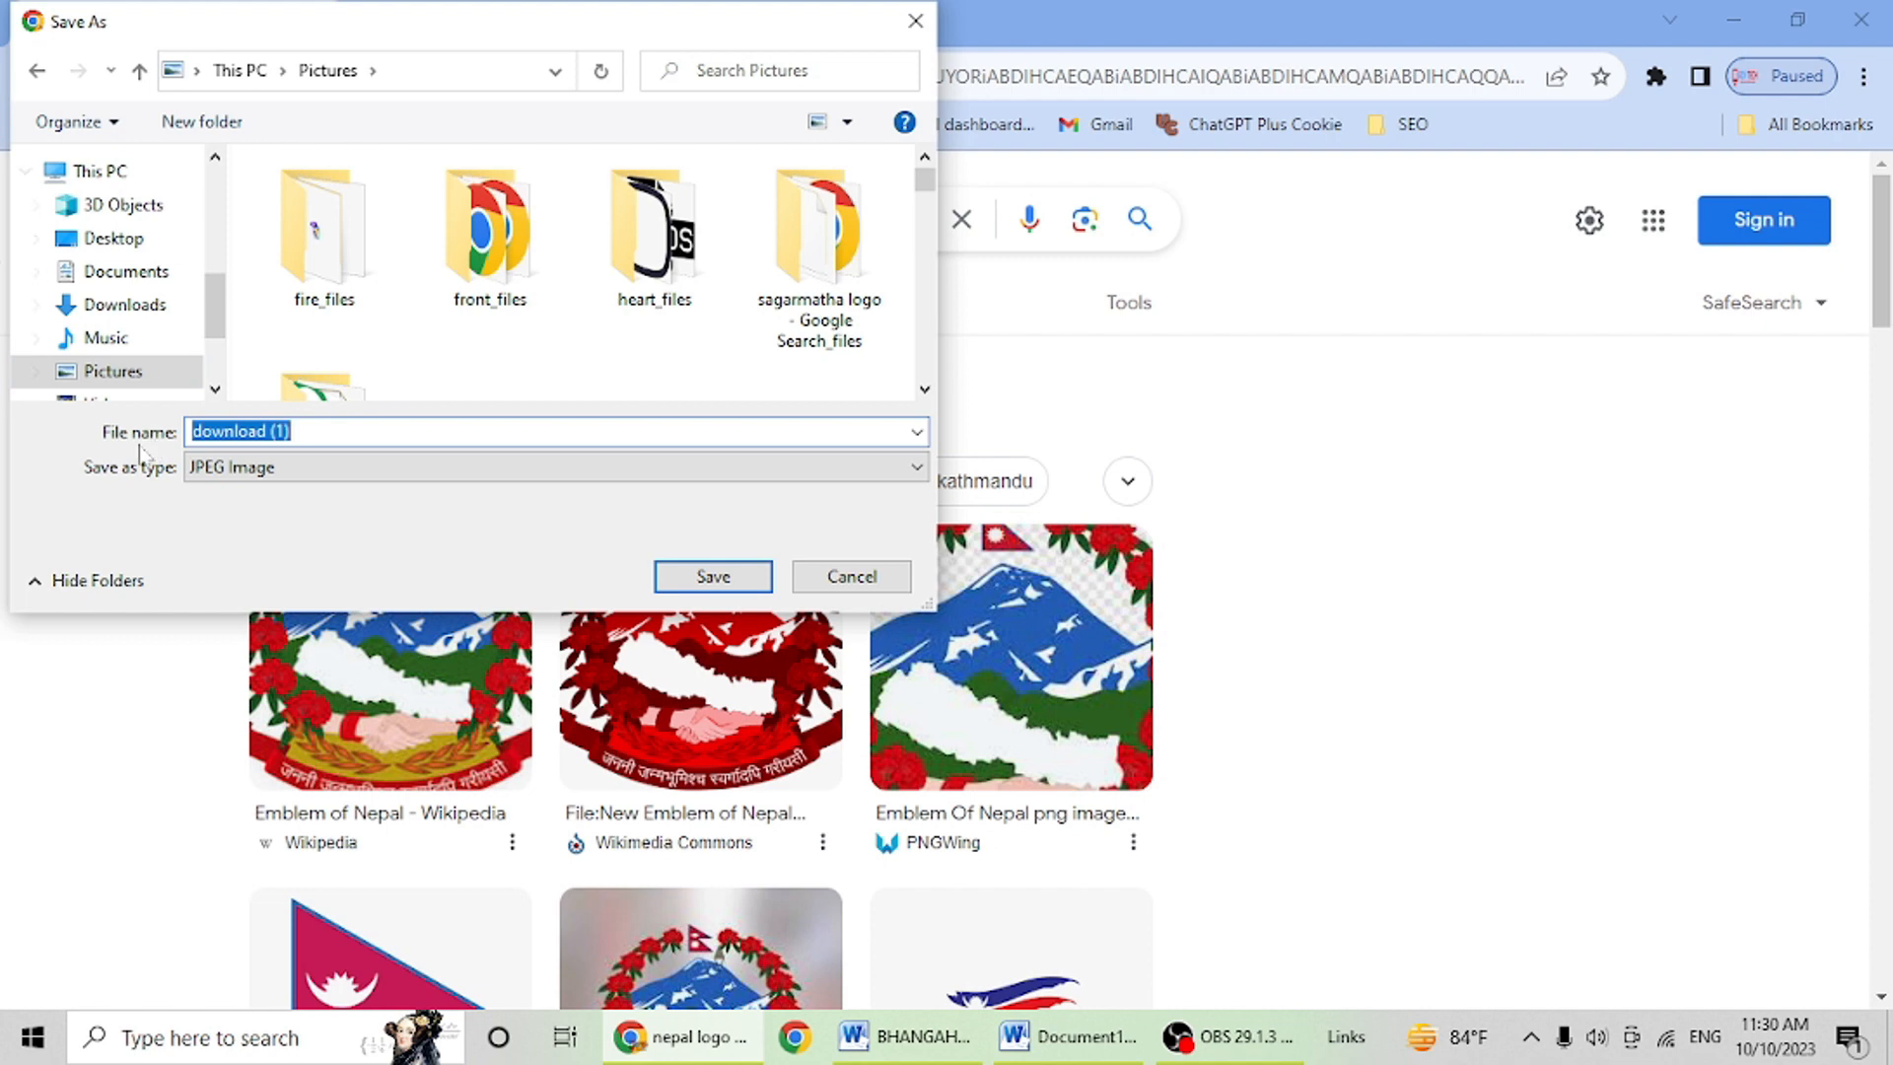
{"action": "key", "text": "BackSpace"}
{"action": "type", "text": "nepal logo"}
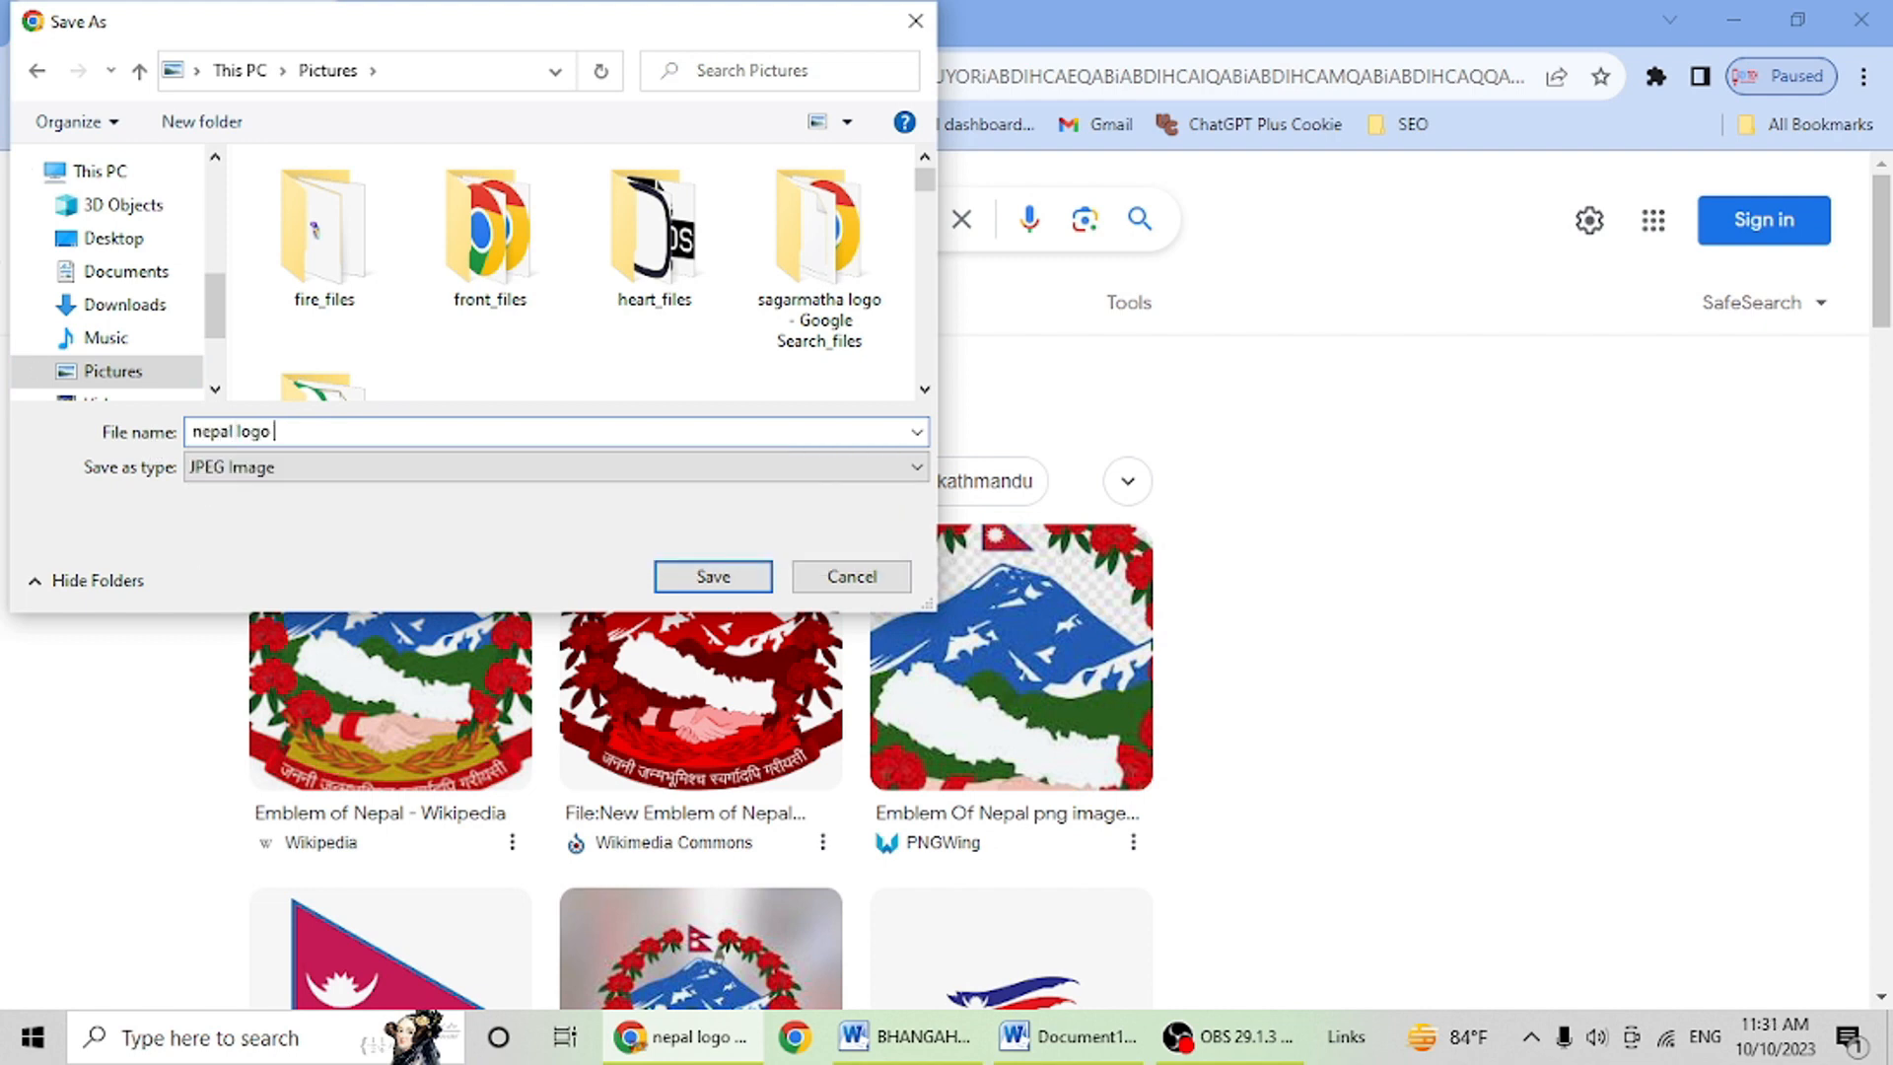
{"action": "left_click", "coordinate": [748, 583]}
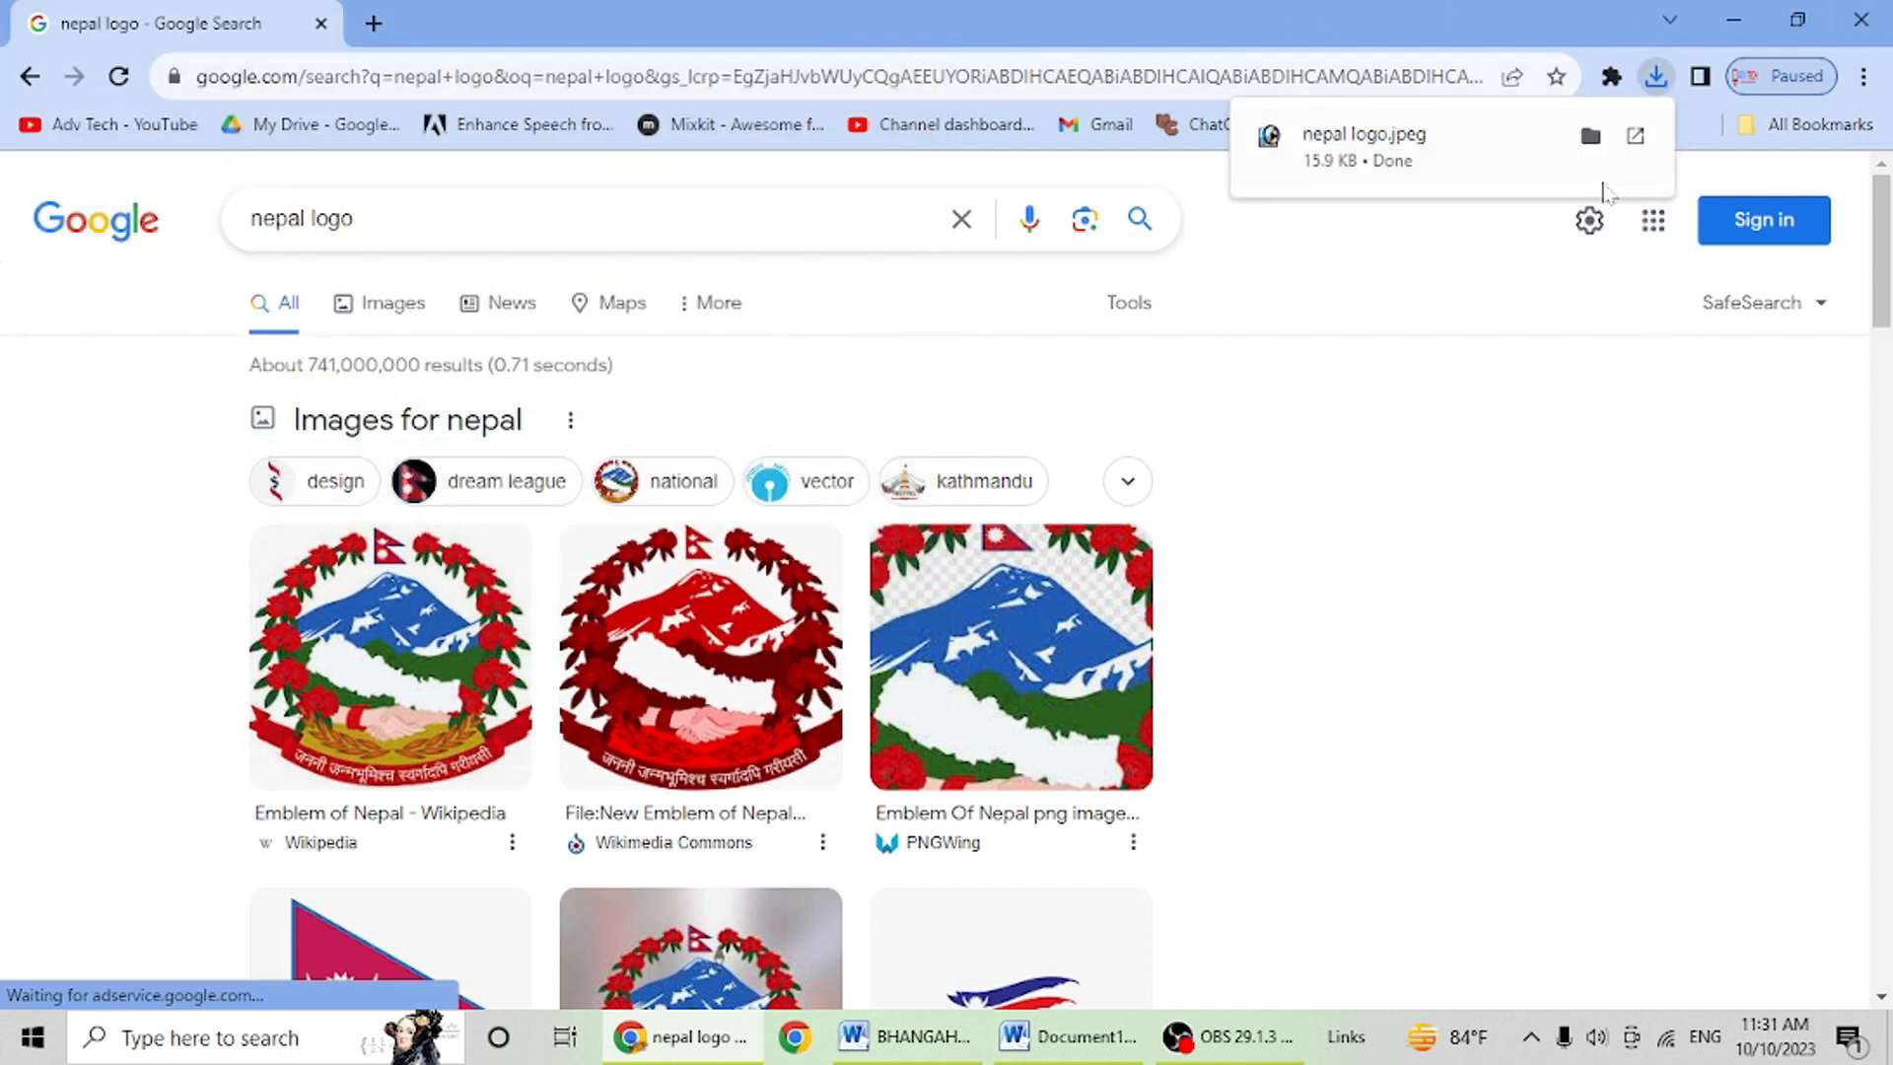
{"action": "left_click", "coordinate": [1859, 29]}
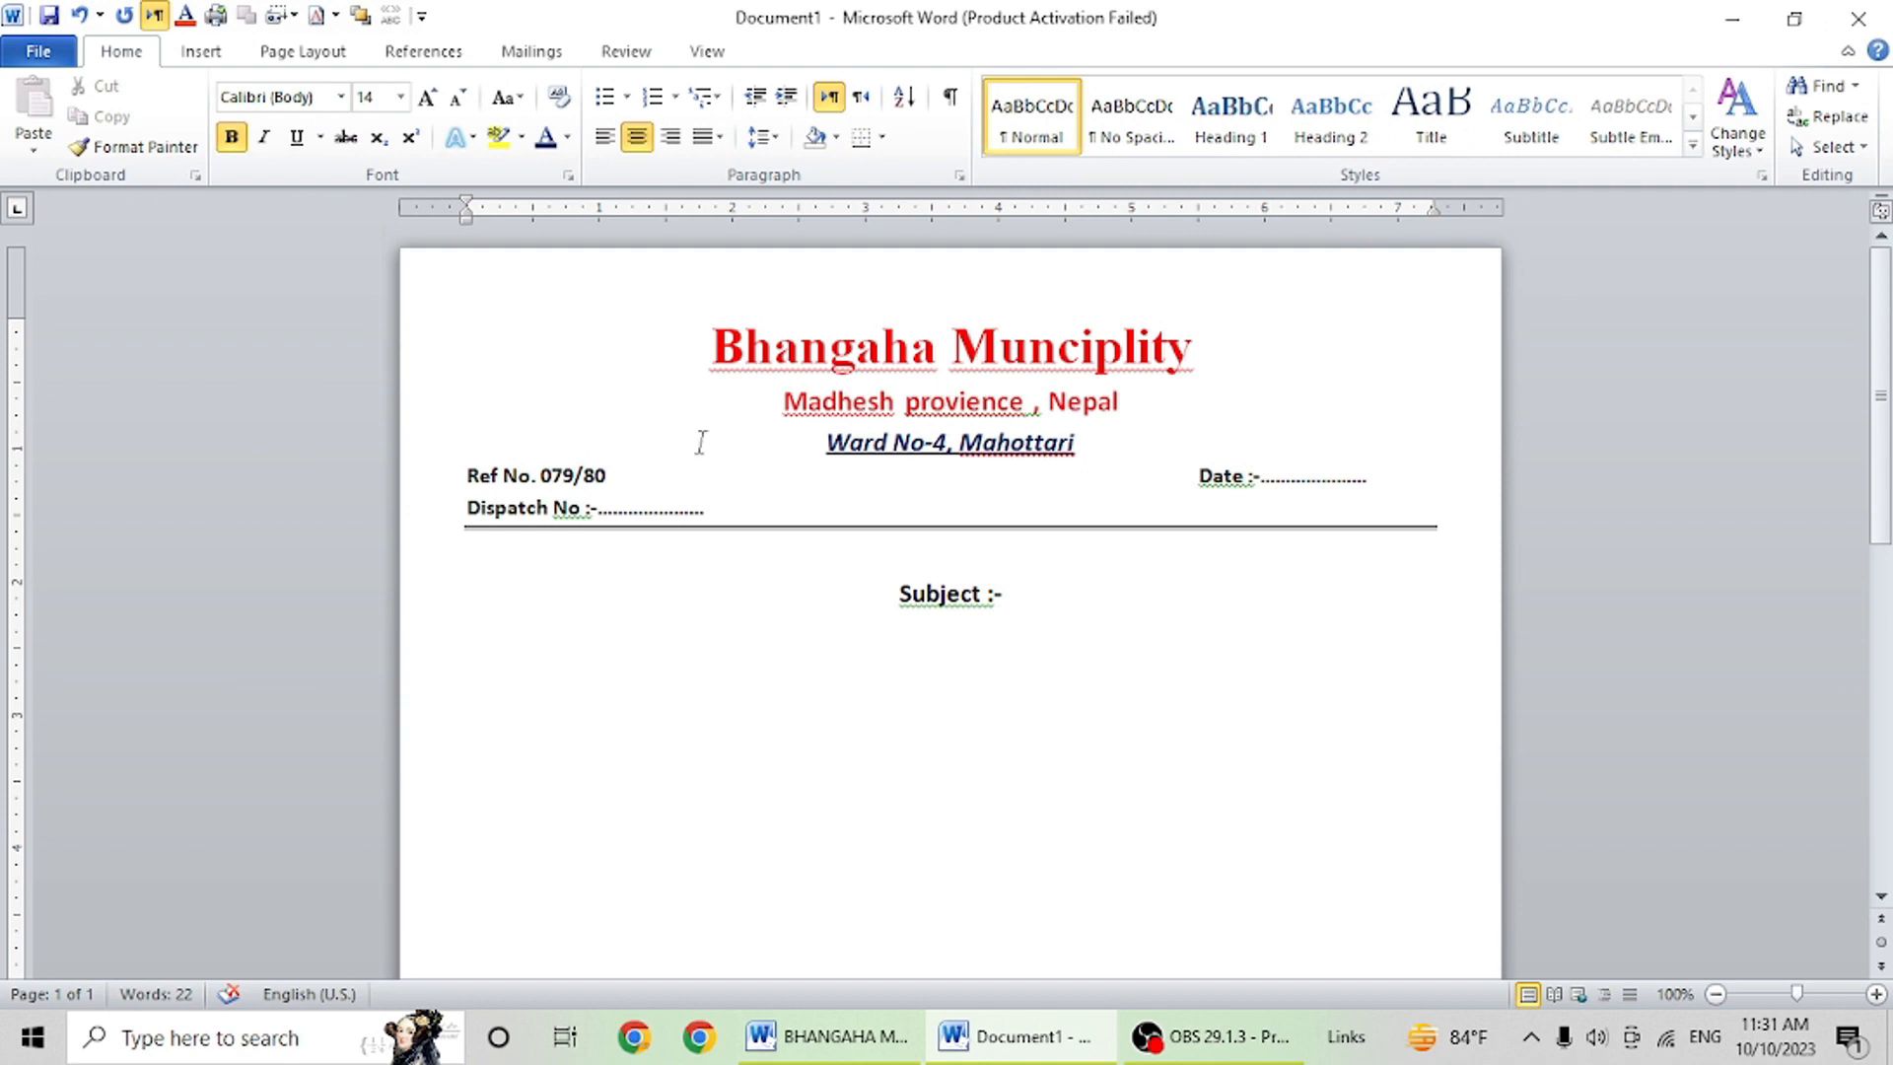
Insert the picture nepal logo.jpeg from the Pictures folder into the document.
{"action": "left_click", "coordinate": [204, 57]}
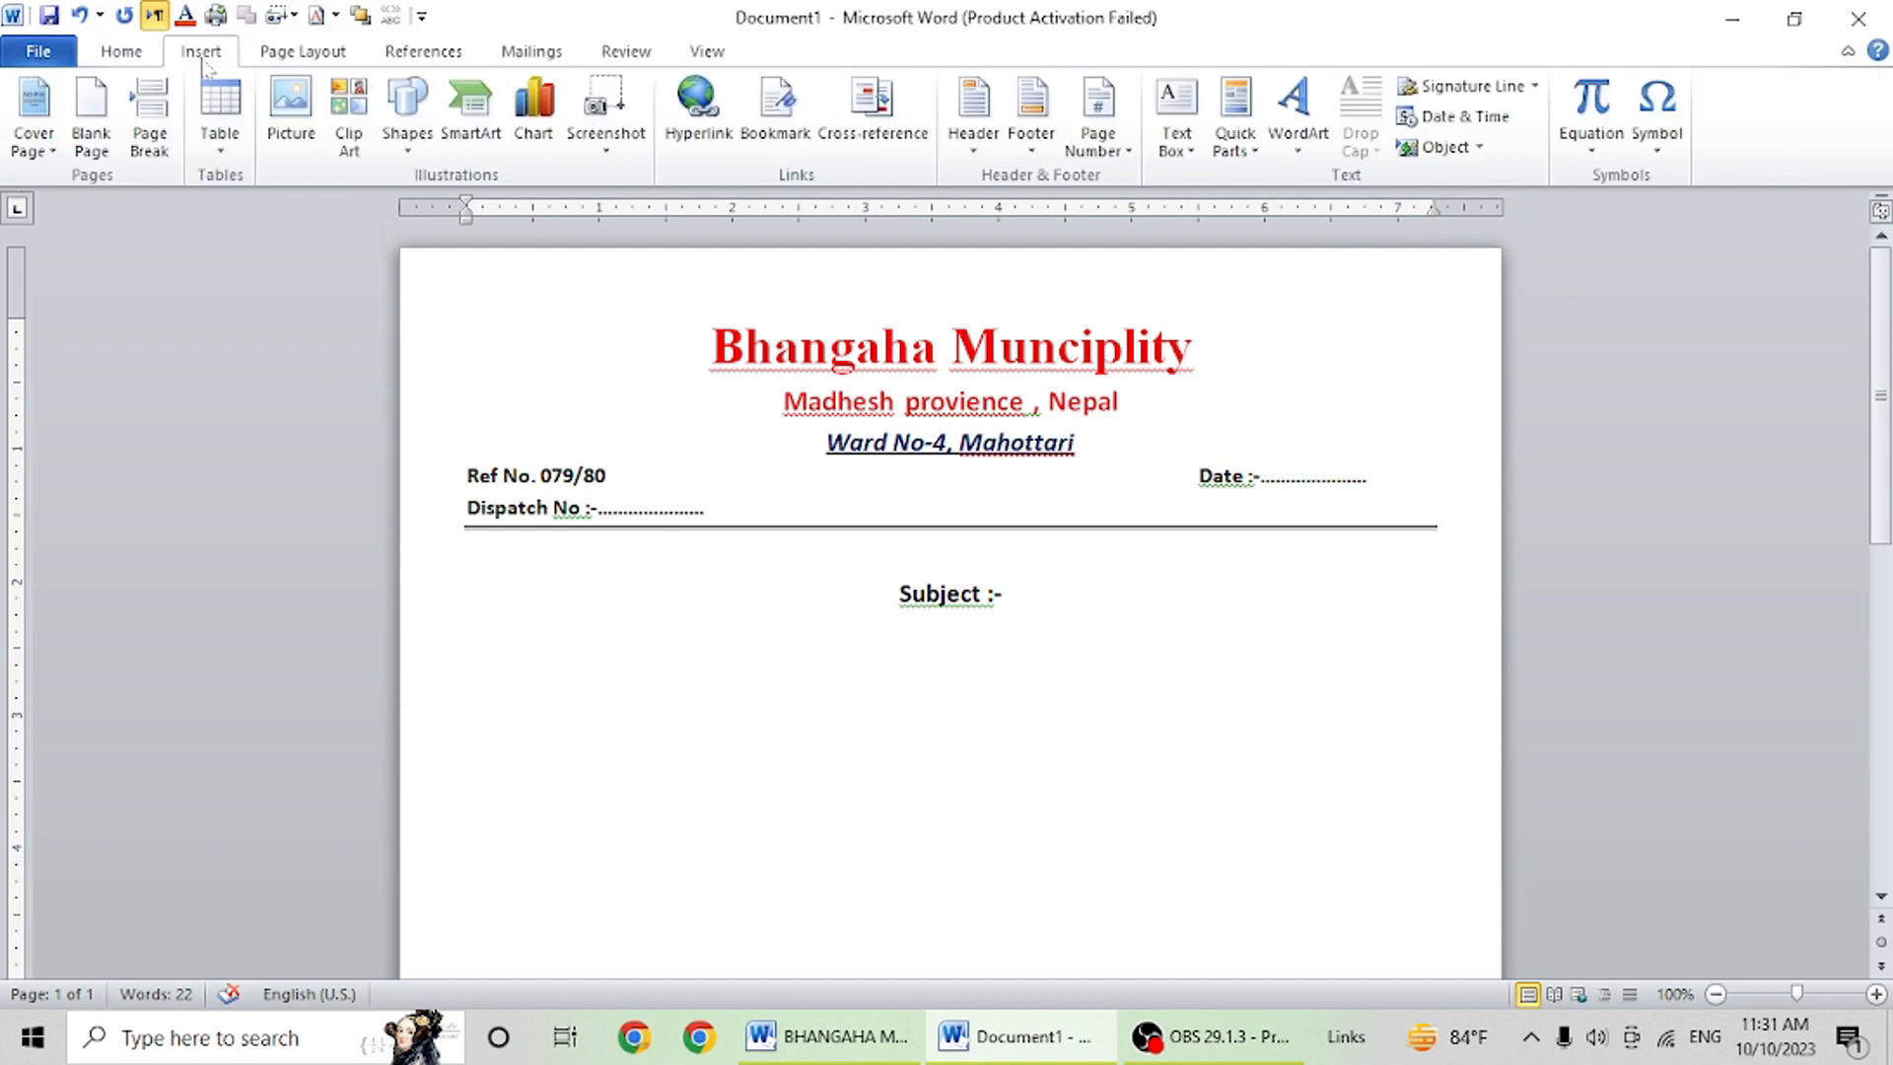
{"action": "left_click", "coordinate": [312, 131]}
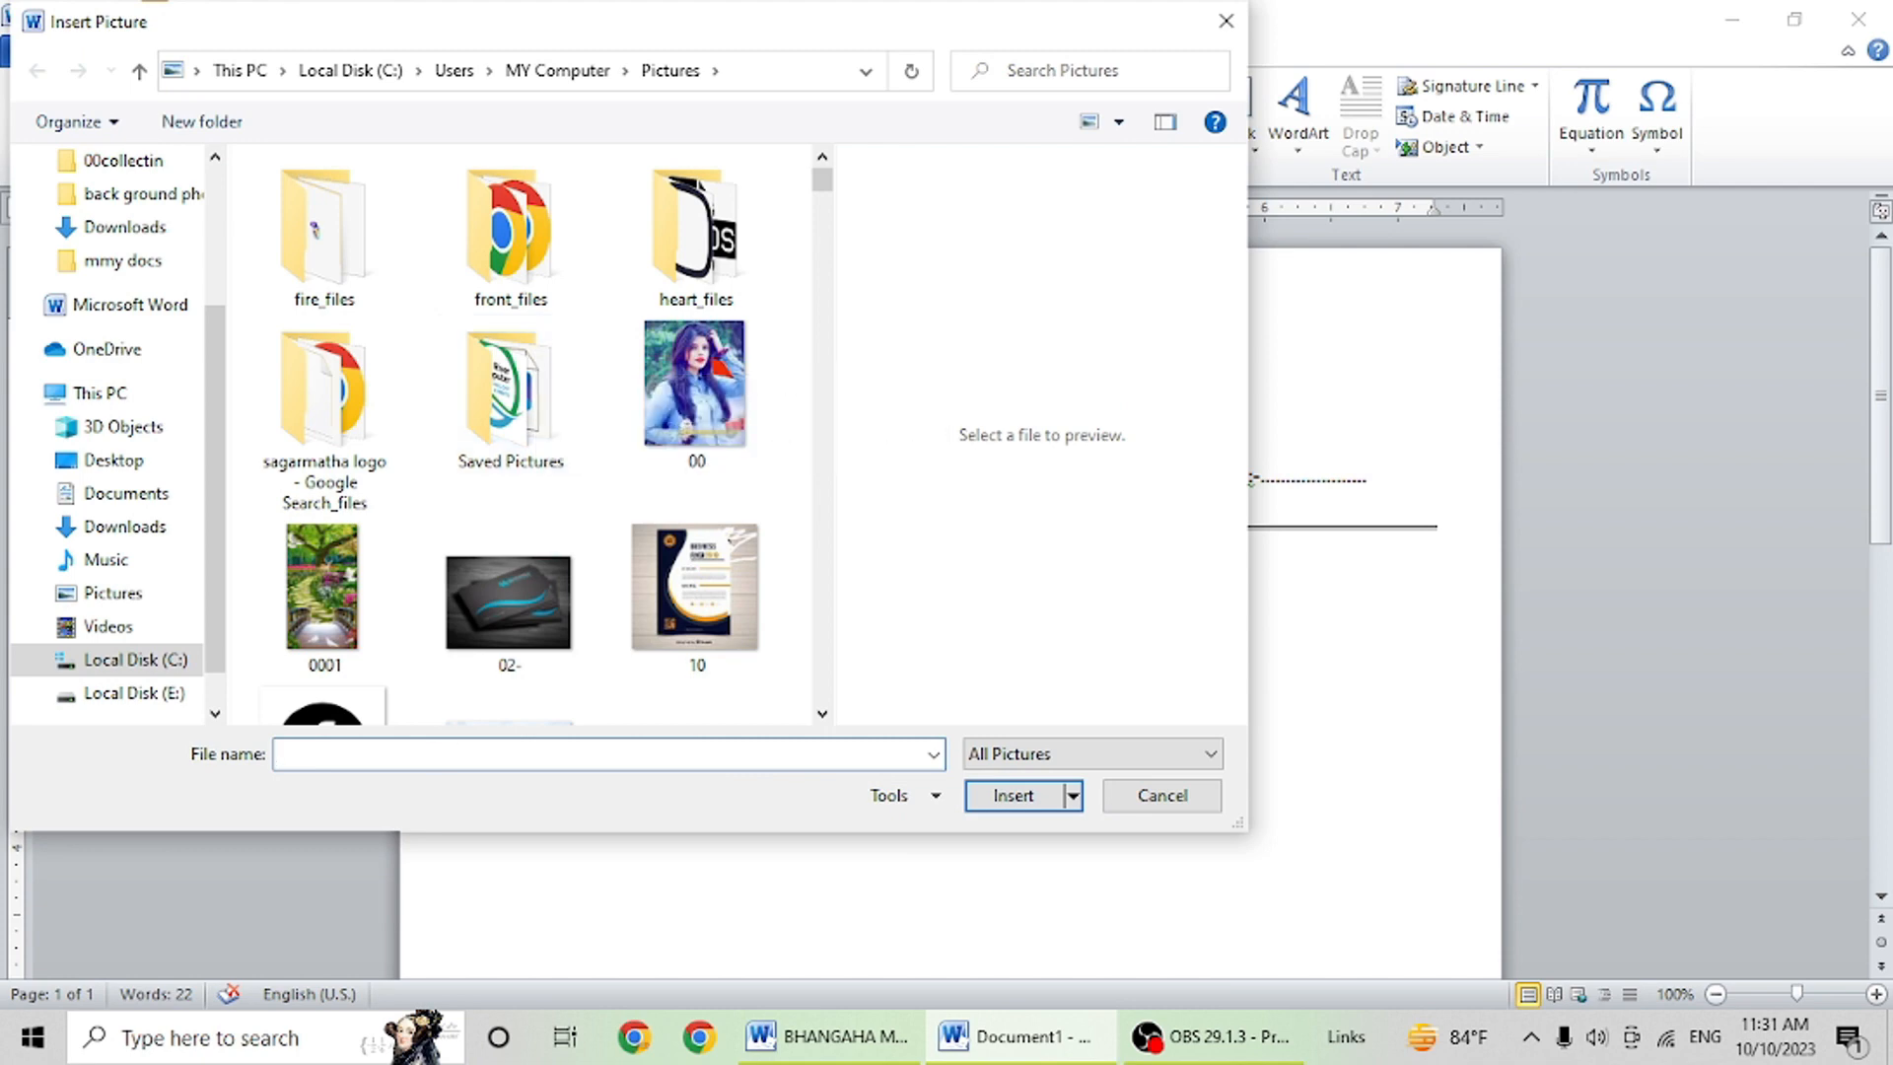
{"action": "type", "text": "nepa"}
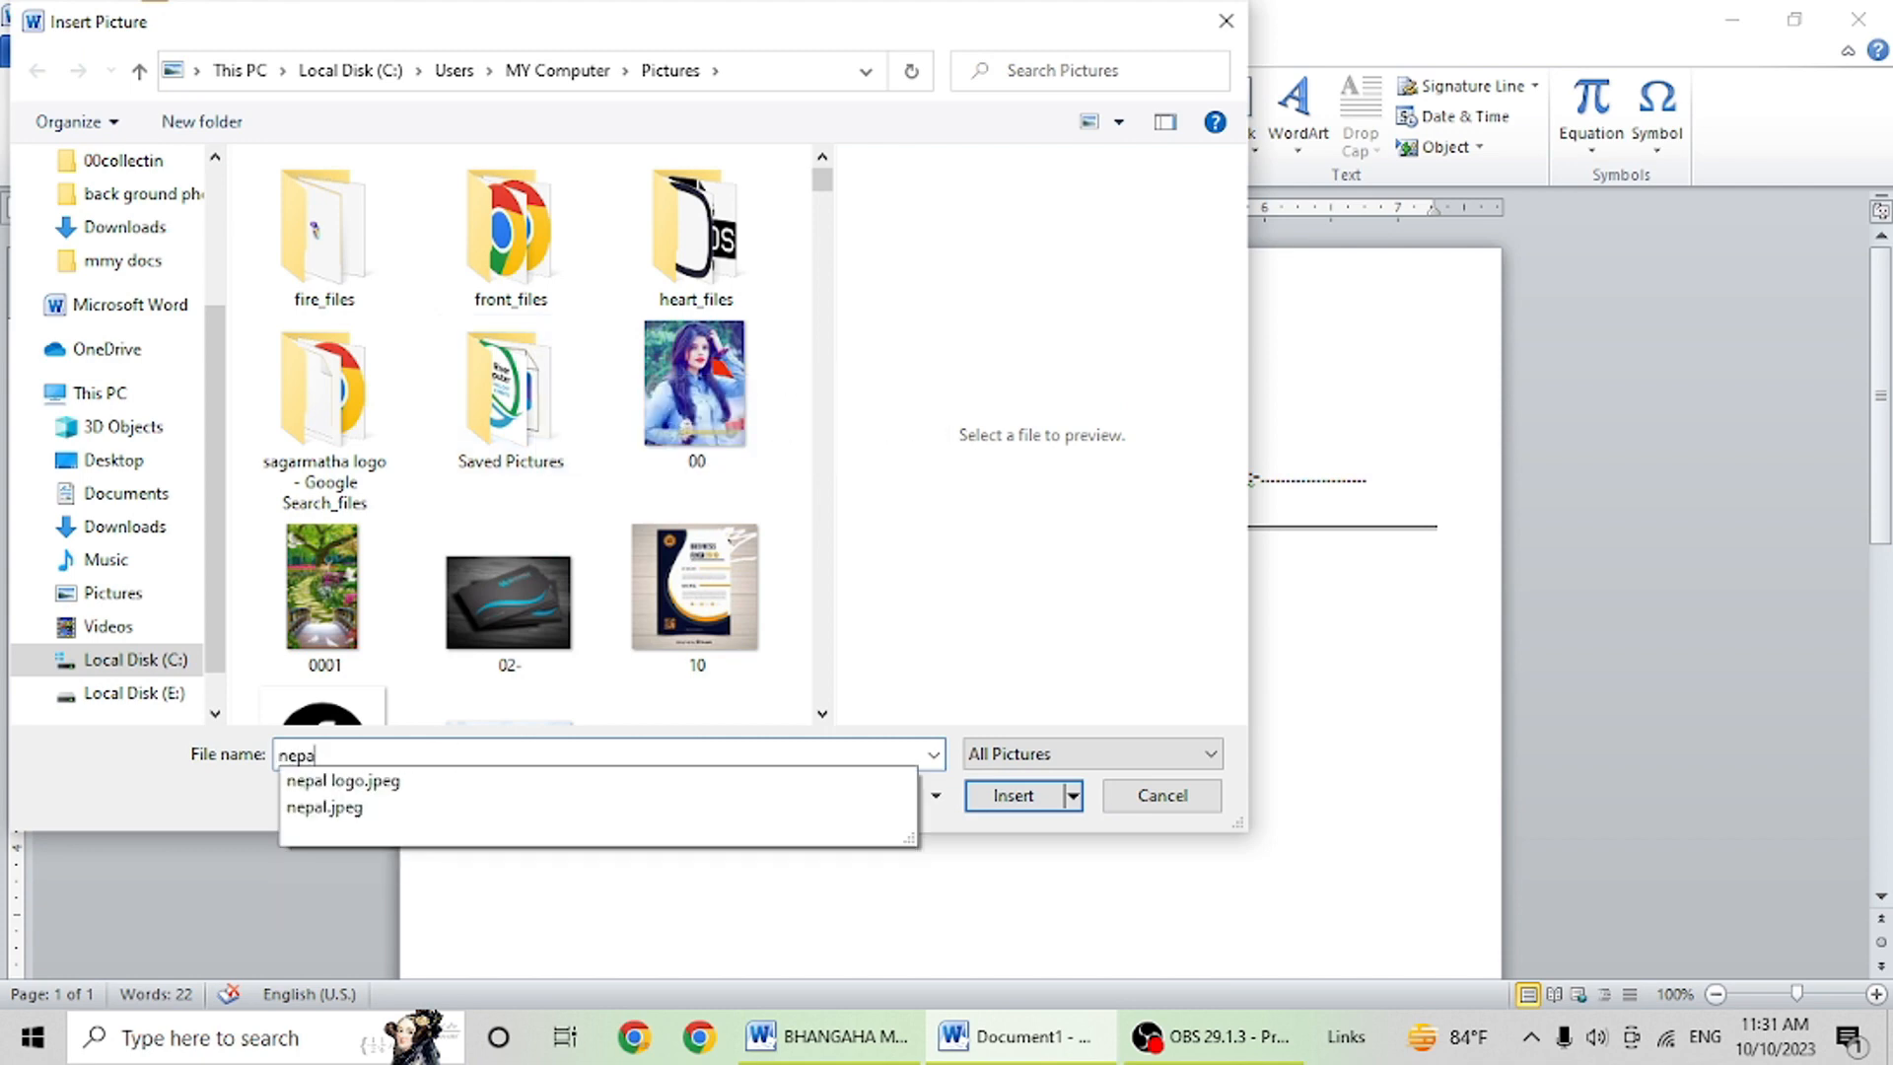
{"action": "type", "text": "l"}
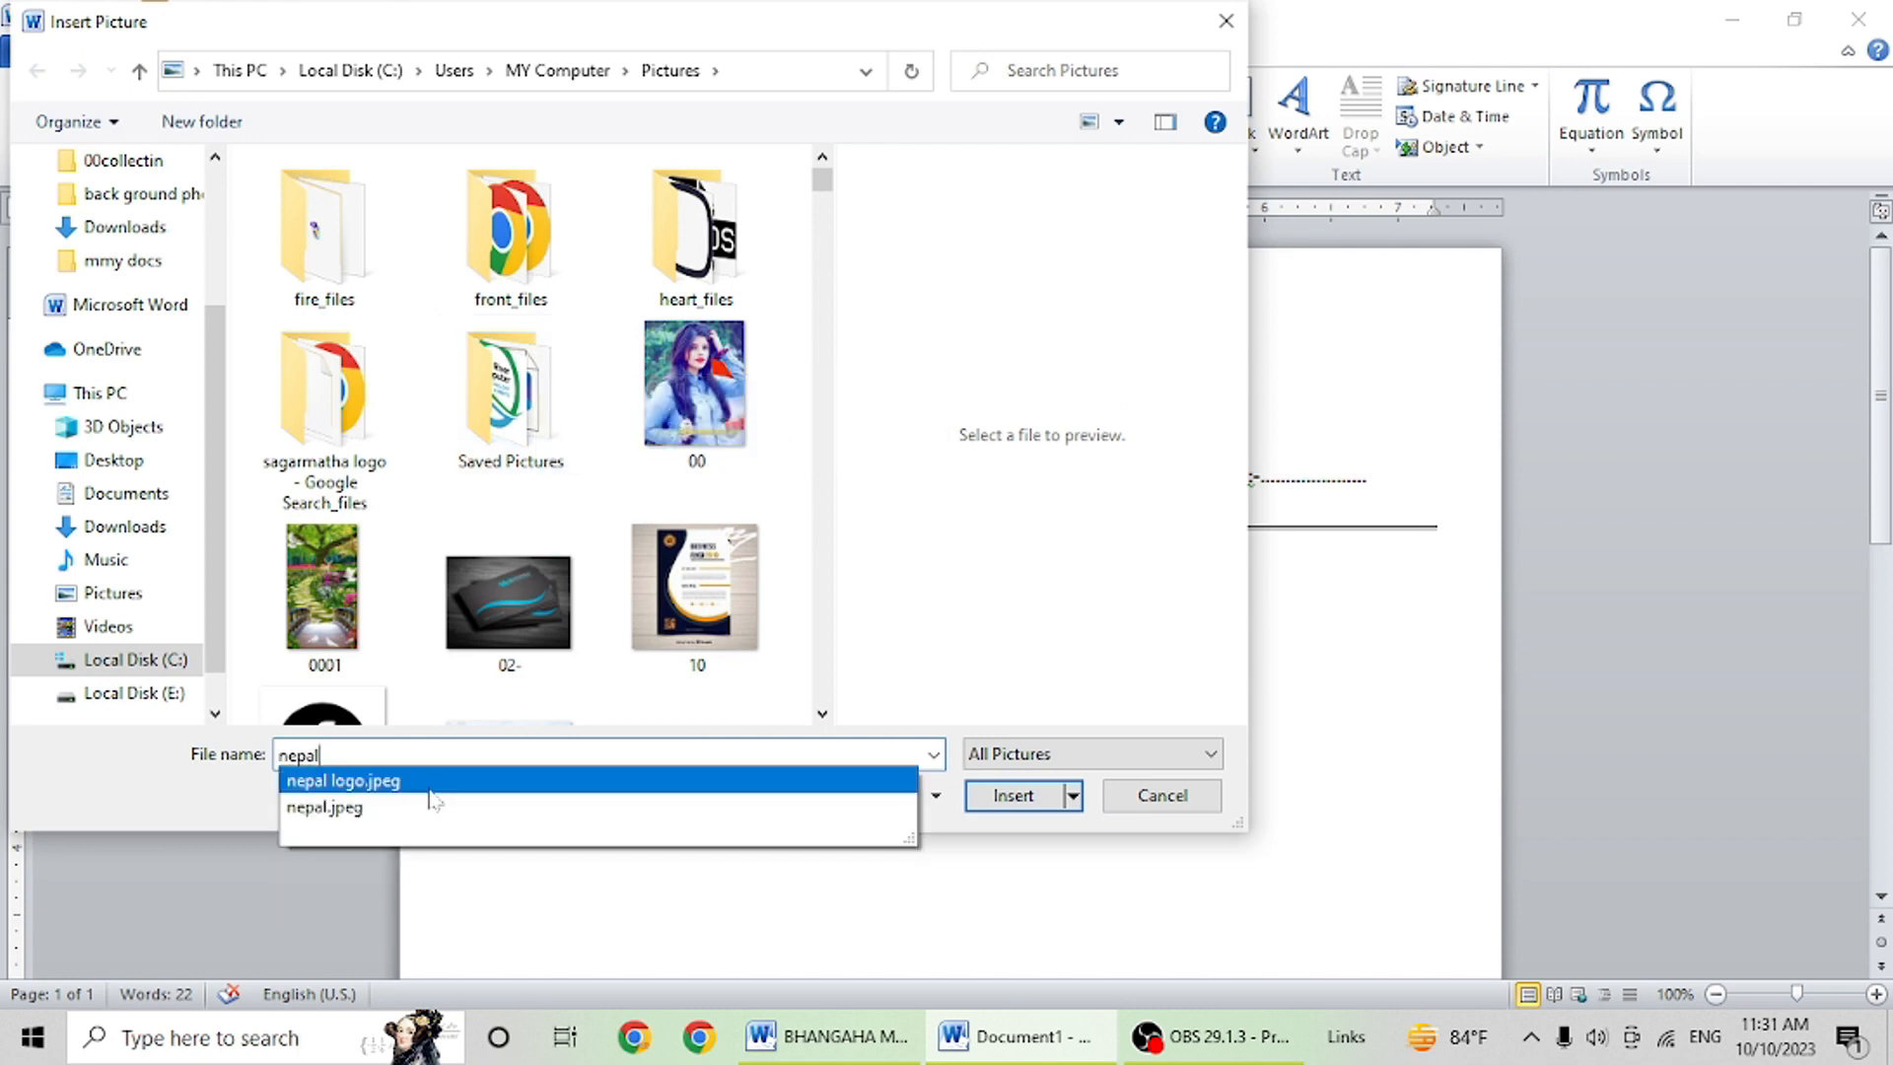
{"action": "left_click", "coordinate": [430, 785]}
{"action": "left_click", "coordinate": [1008, 807]}
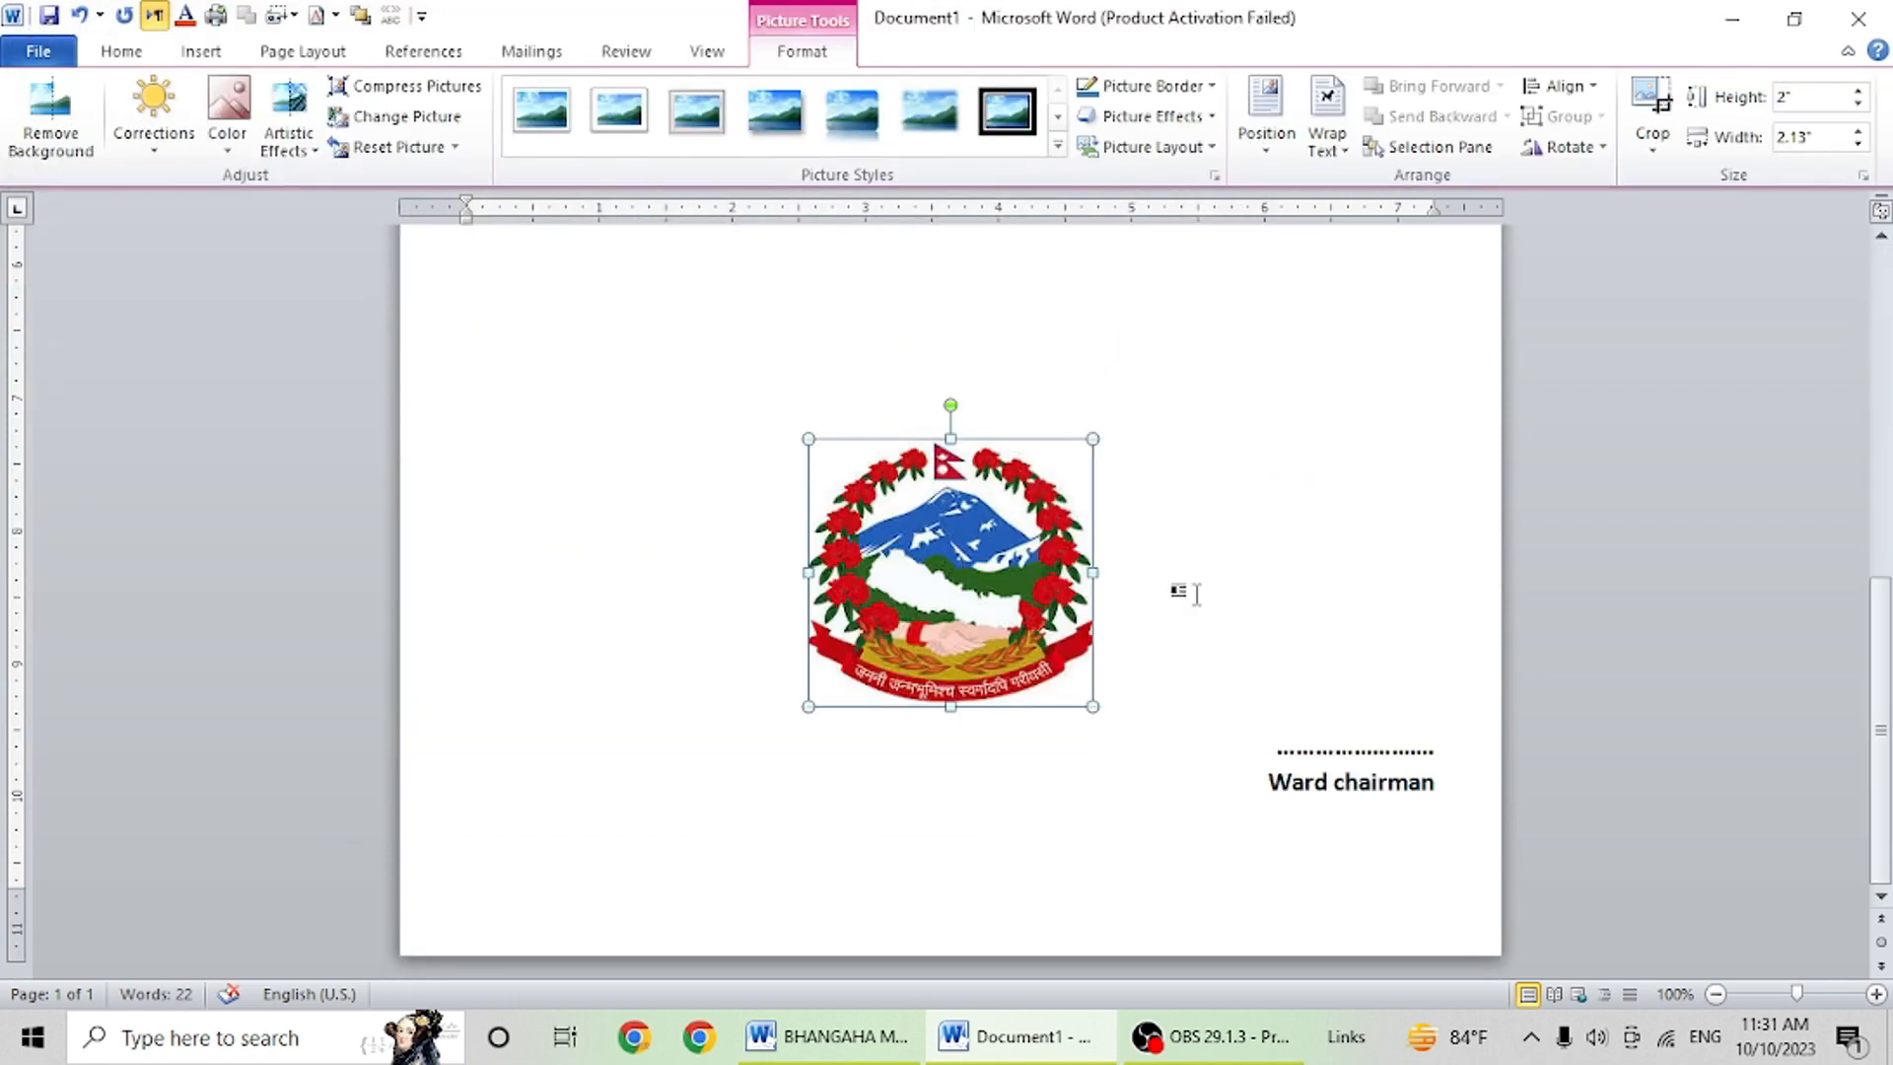
Try to move the inline emblem up the page and enlarge it to about 2.66" high by 2.82" wide.
{"action": "scroll", "coordinate": [1217, 601], "scroll_direction": "up", "scroll_amount": 5}
{"action": "scroll", "coordinate": [1183, 796], "scroll_direction": "down", "scroll_amount": 3}
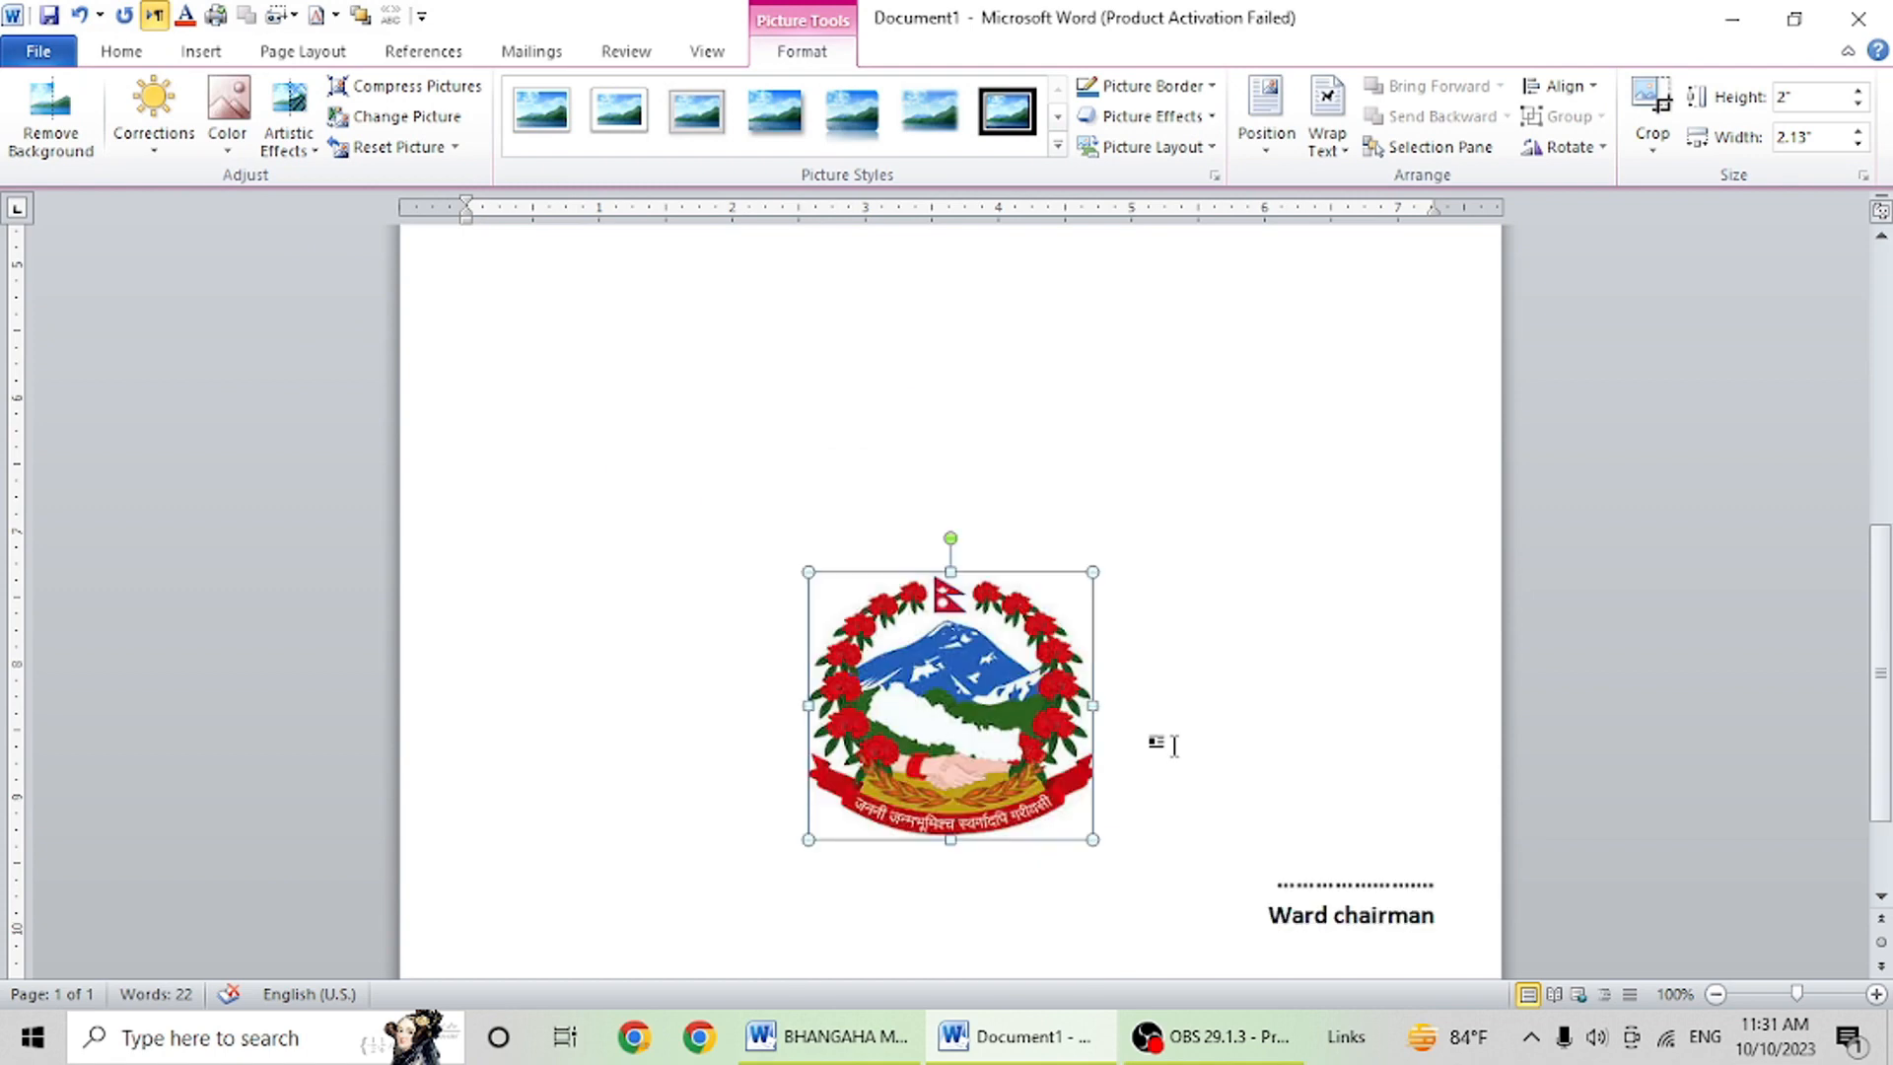
{"action": "left_click_drag", "start_coordinate": [967, 681], "coordinate": [753, 532]}
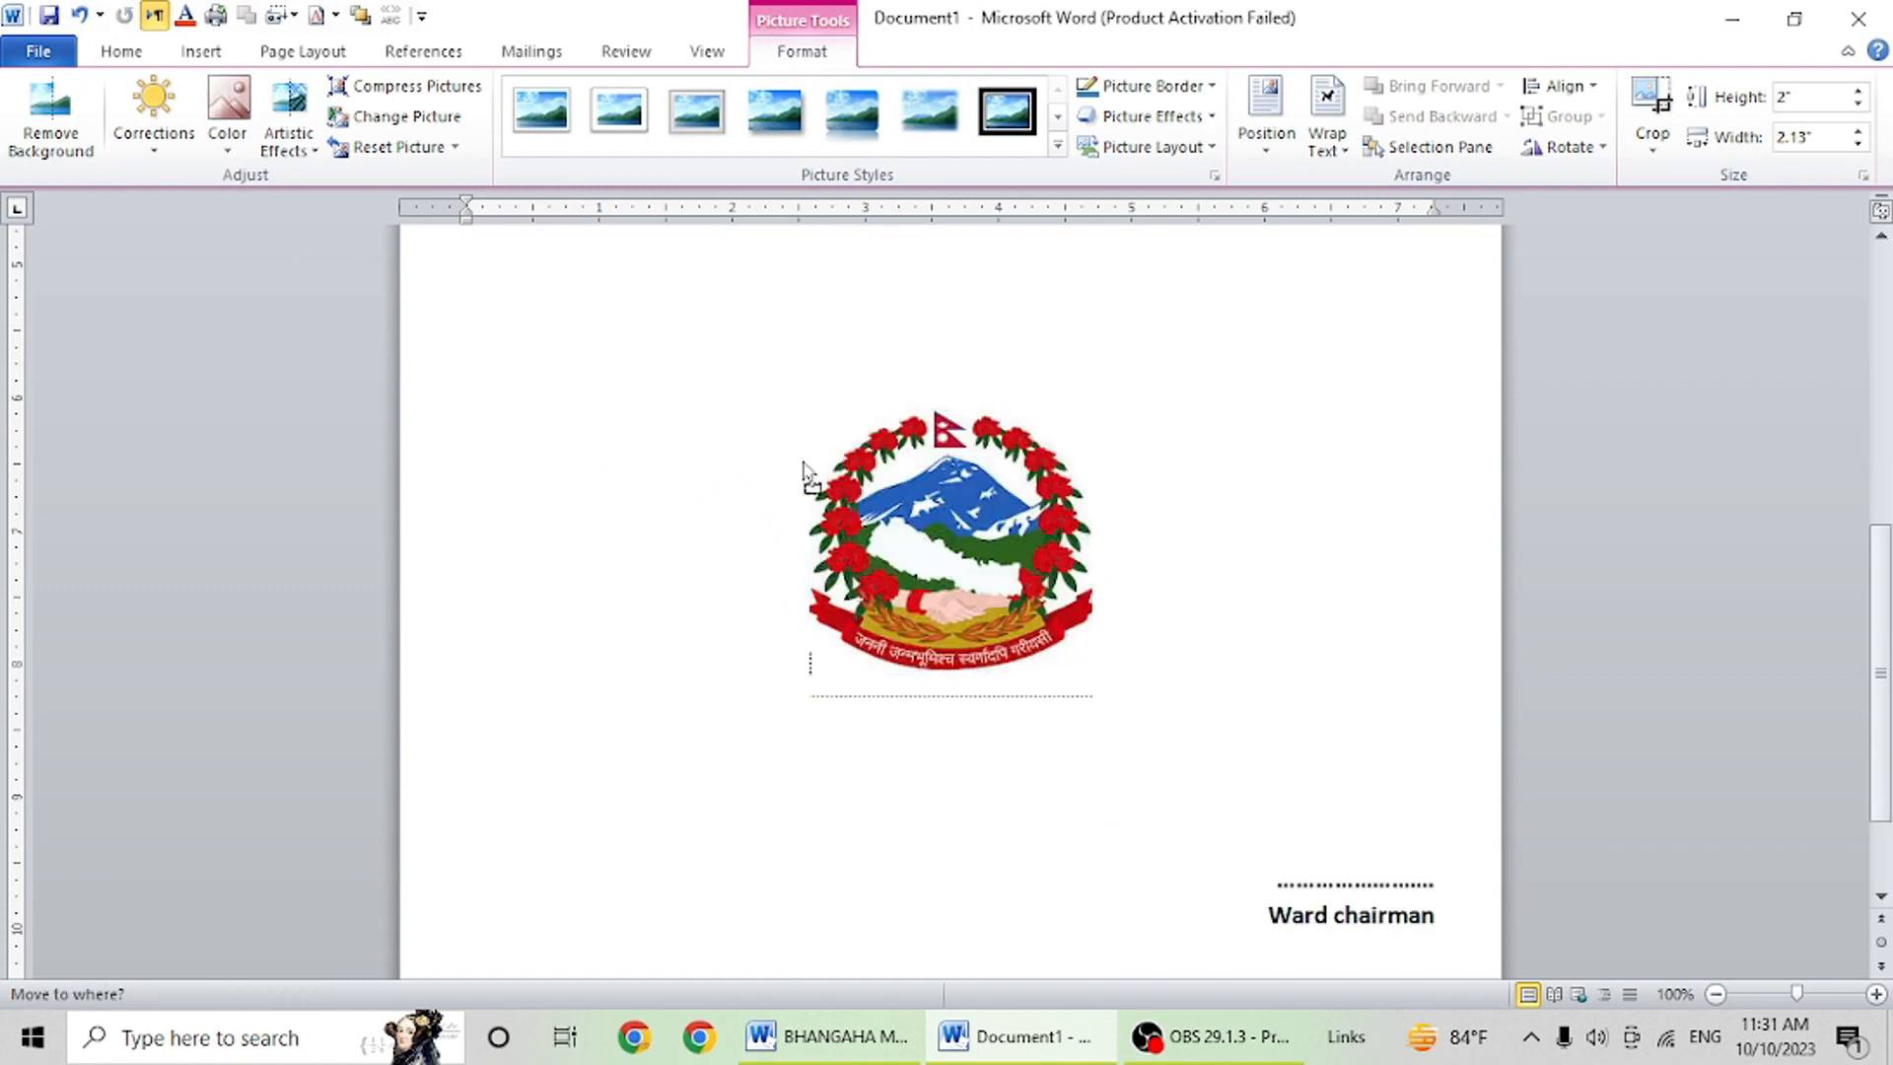
{"action": "left_click_drag", "start_coordinate": [809, 407], "coordinate": [715, 306]}
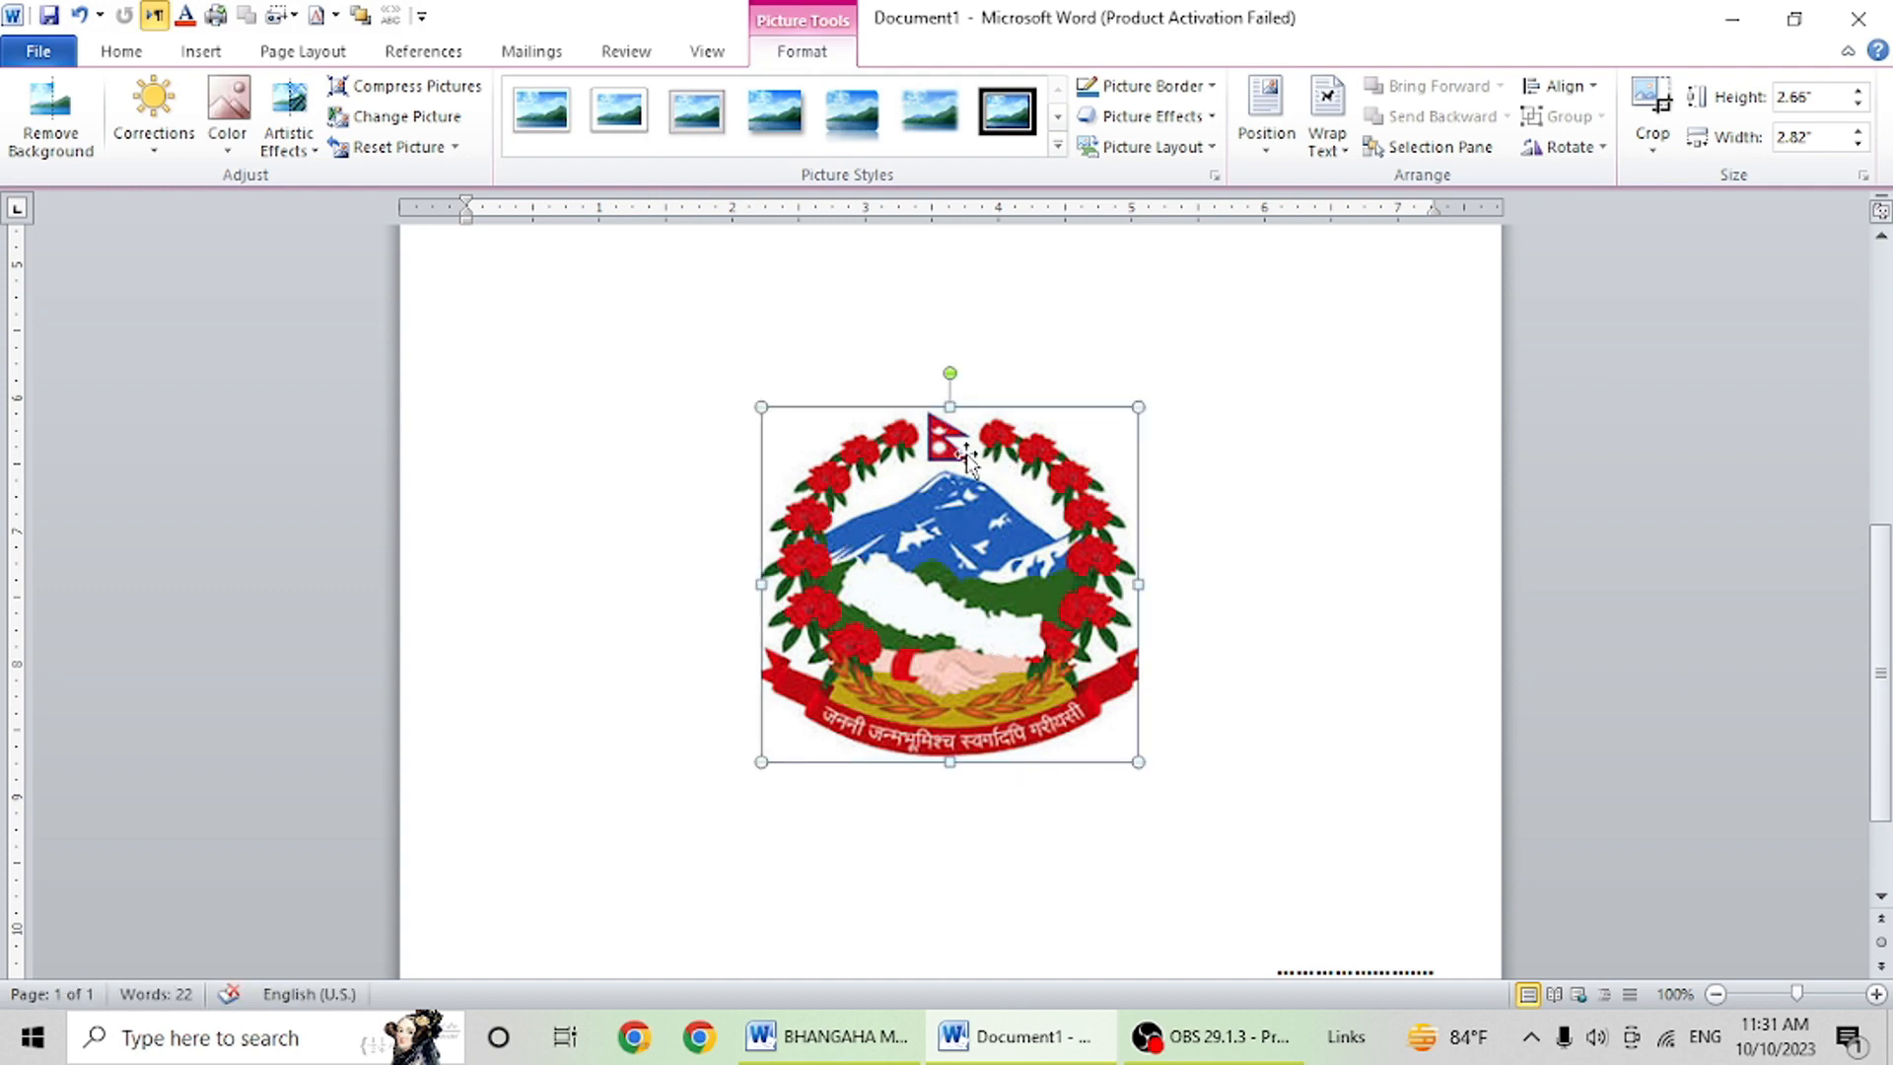
{"action": "scroll", "coordinate": [1124, 435], "scroll_direction": "up", "scroll_amount": 7}
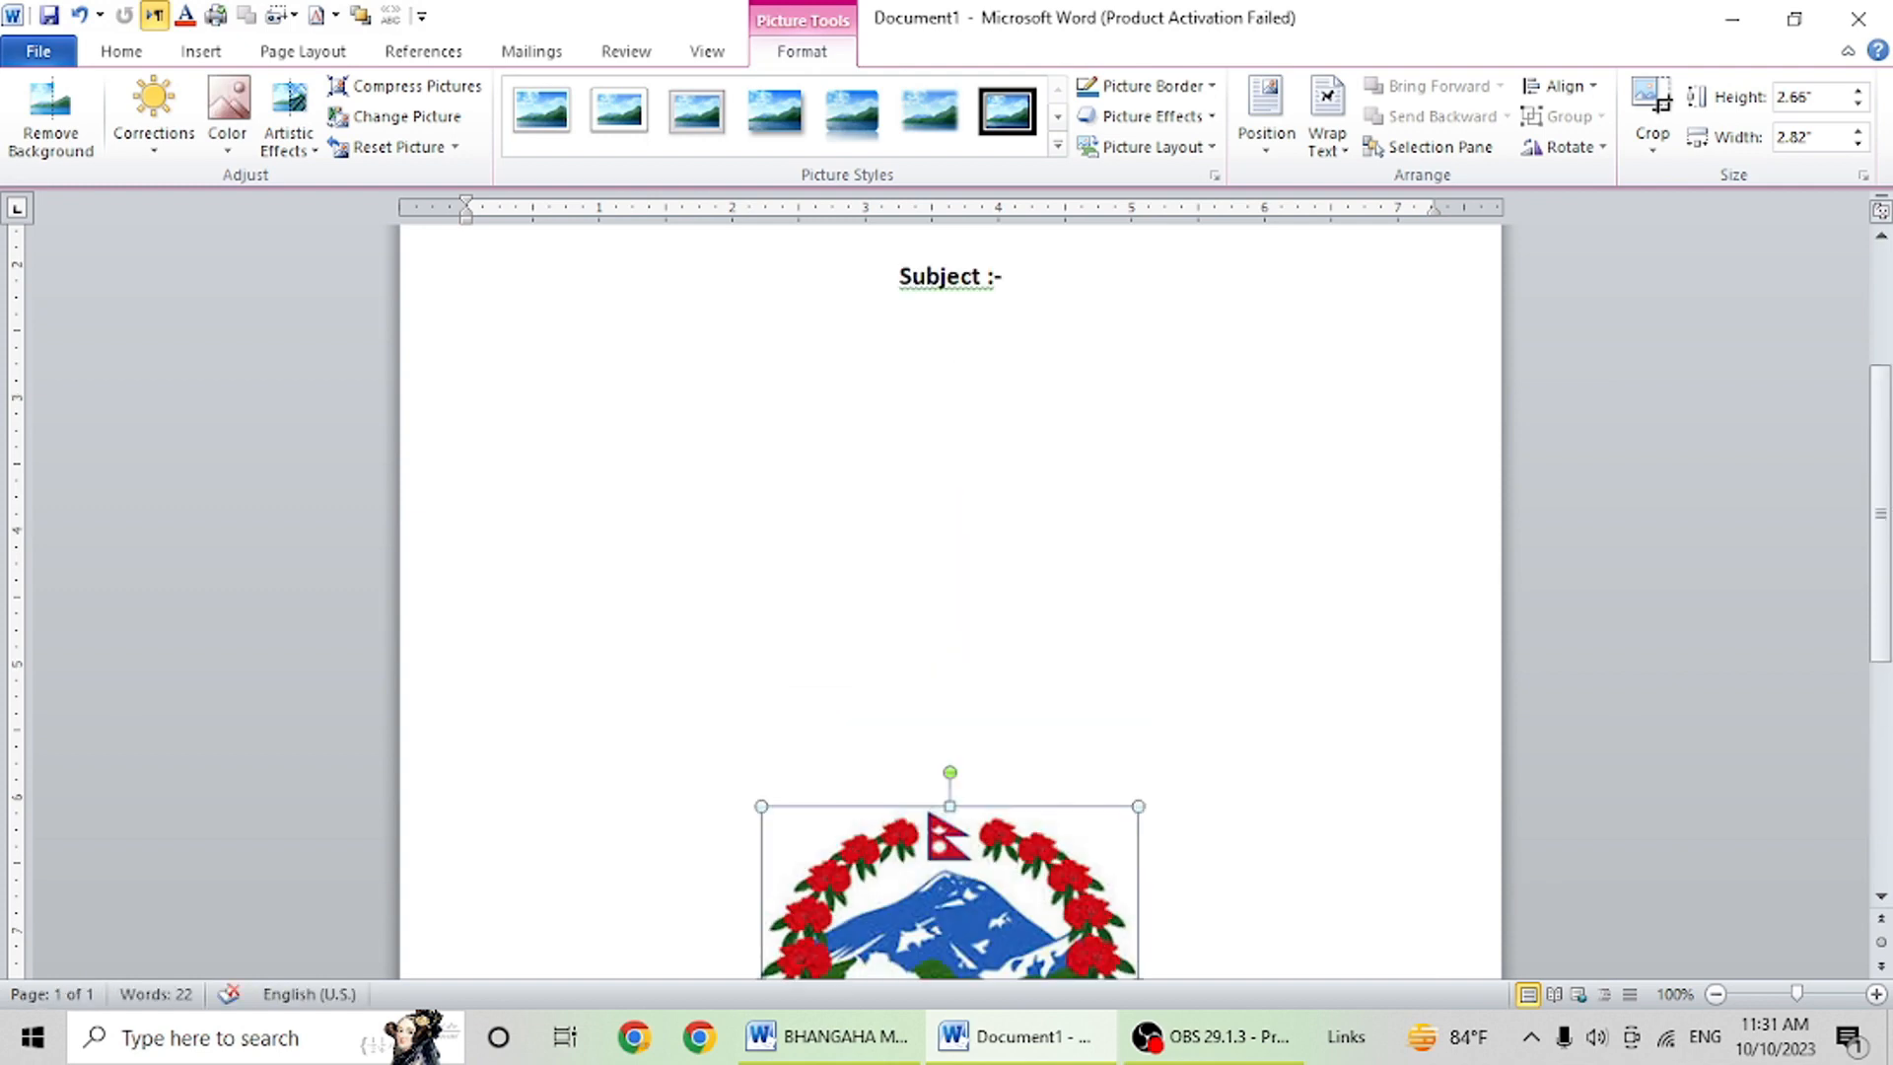
{"action": "scroll", "coordinate": [1051, 670], "scroll_direction": "down", "scroll_amount": 5}
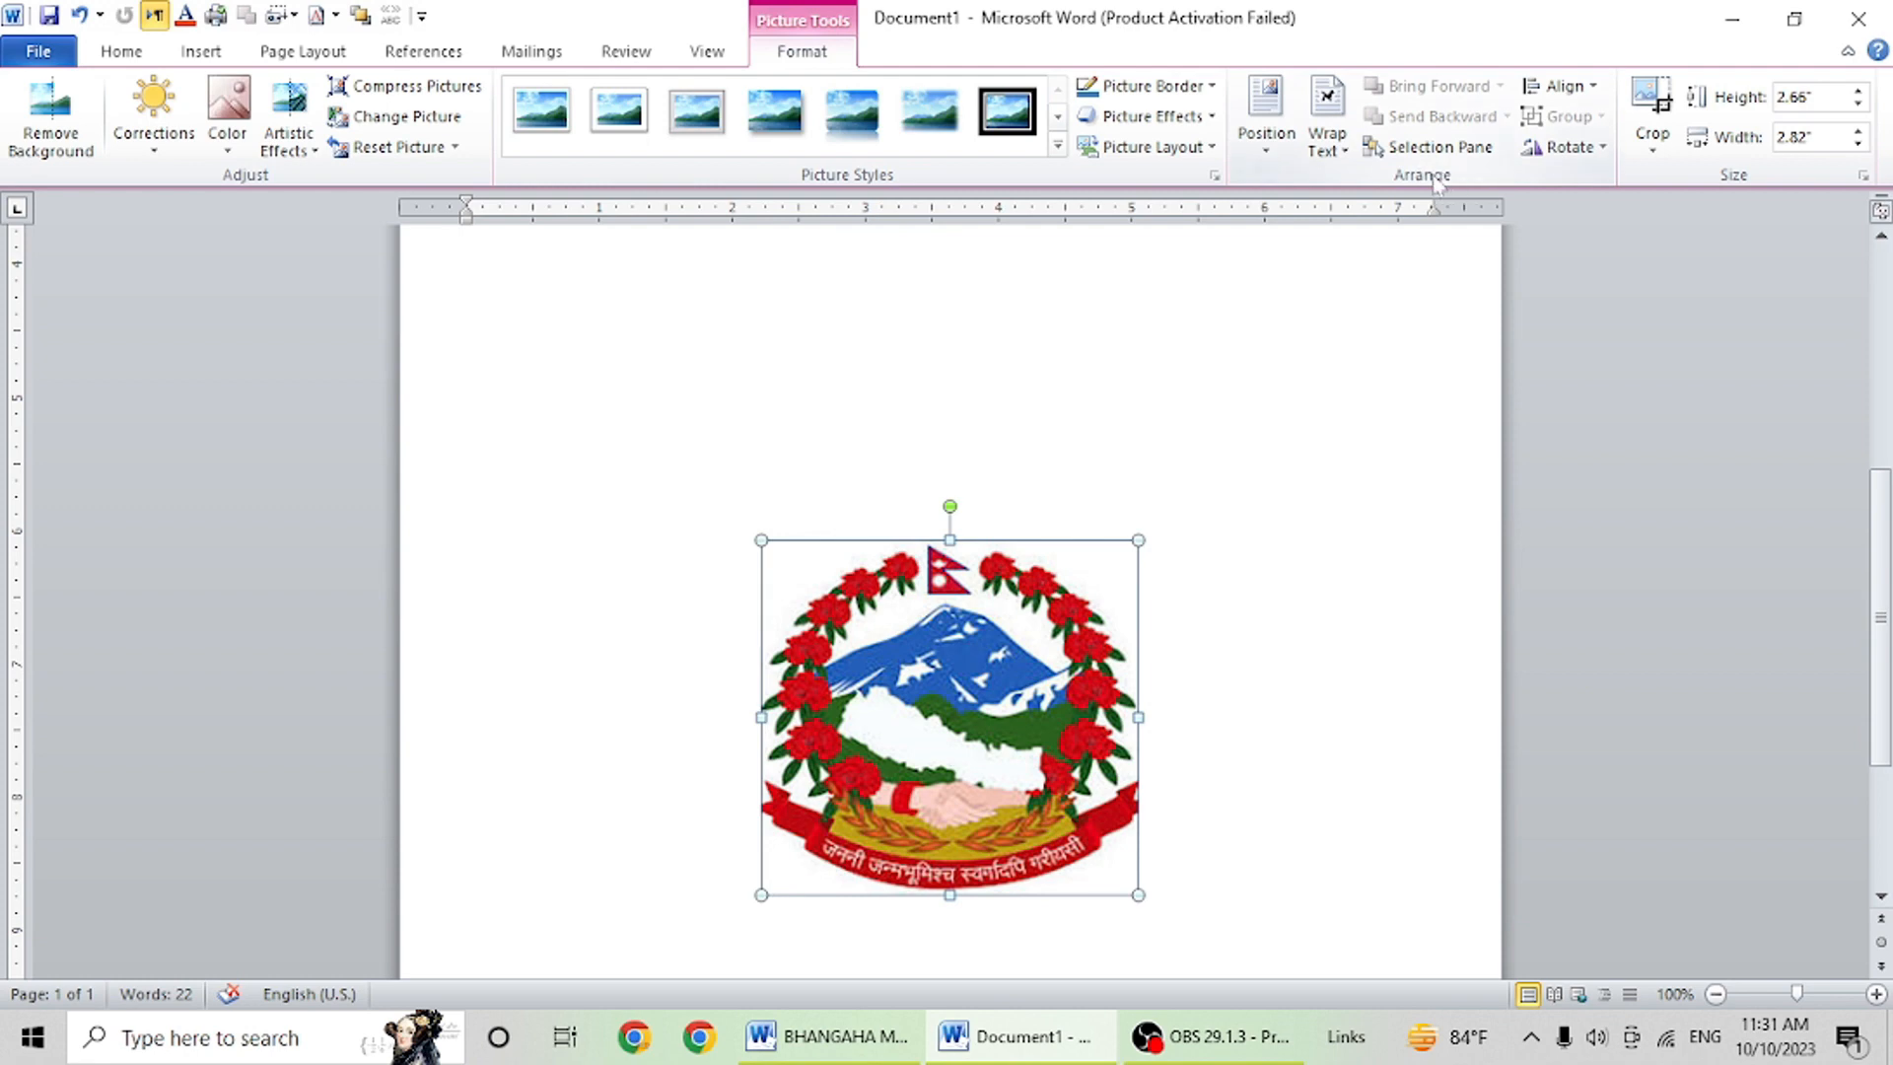
Set the emblem's text wrapping to In Front of Text and move it up to the letterhead heading.
{"action": "left_click", "coordinate": [1347, 148]}
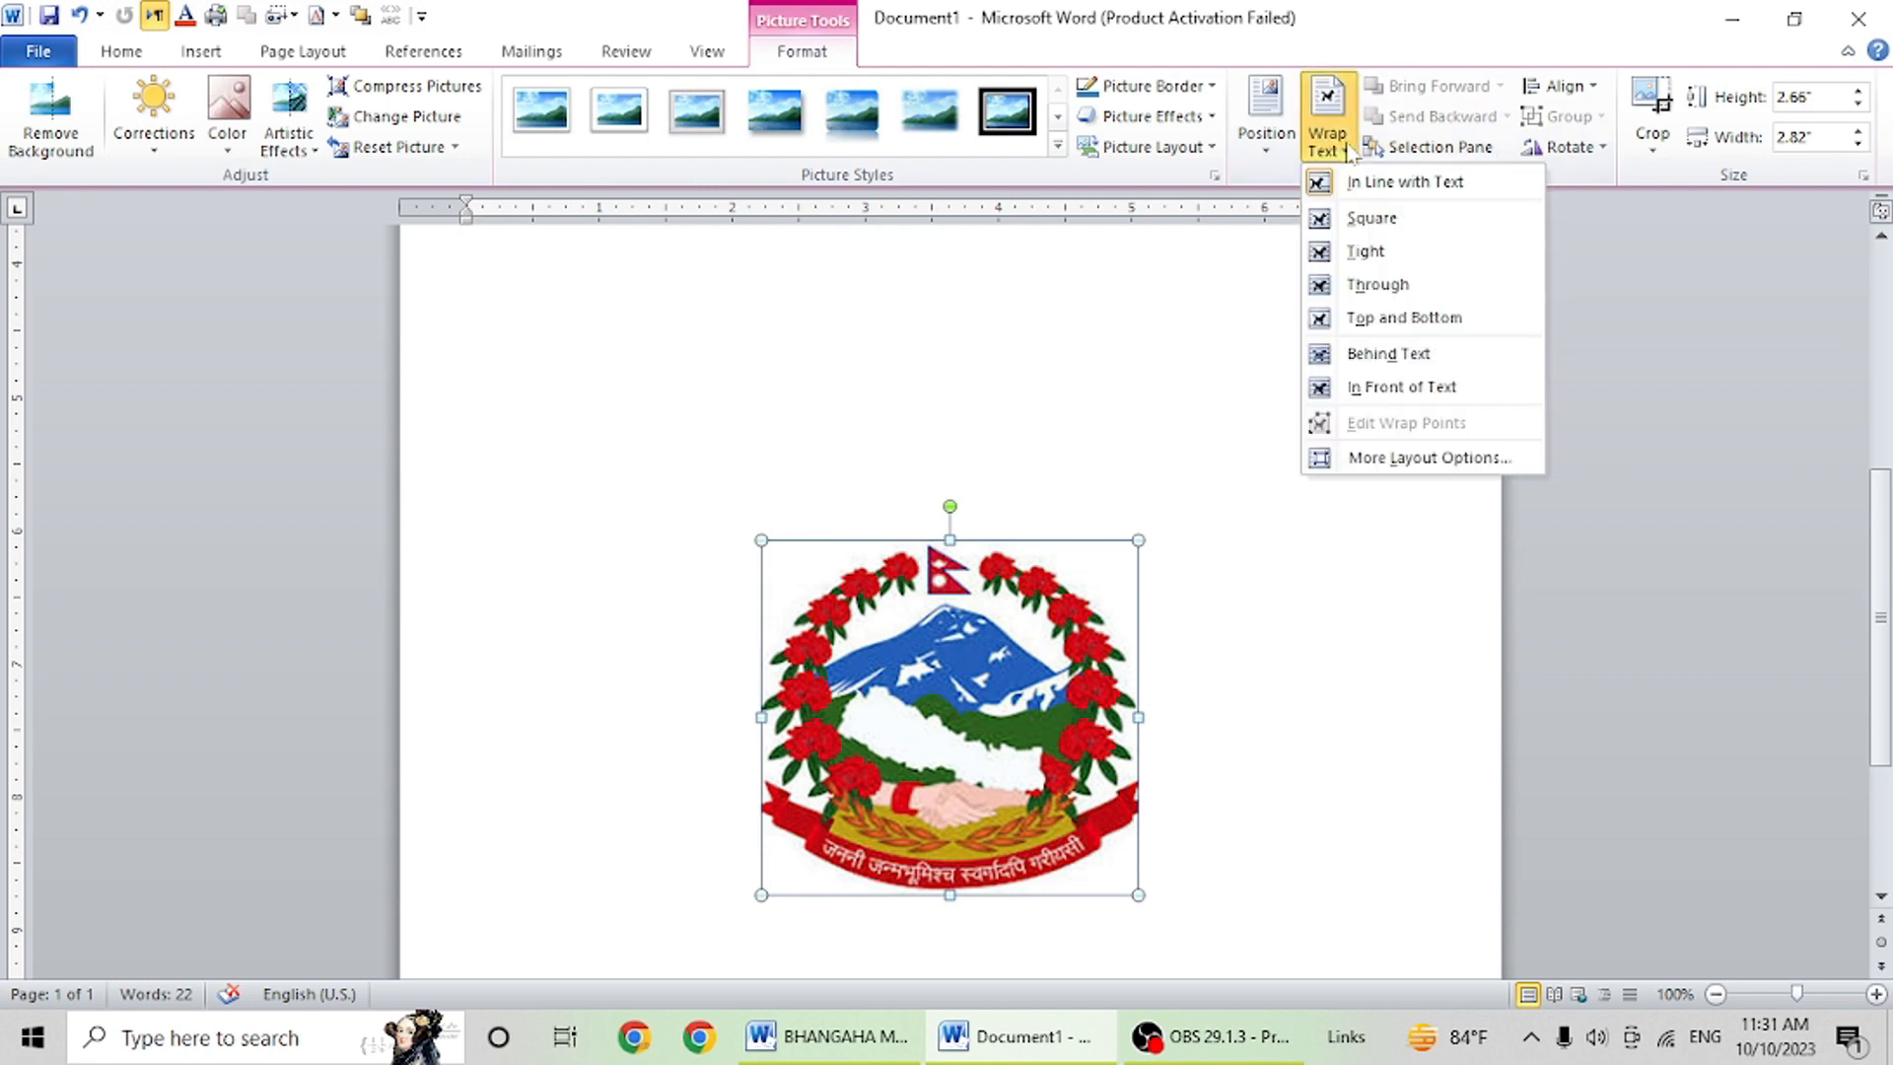
{"action": "left_click", "coordinate": [1400, 388]}
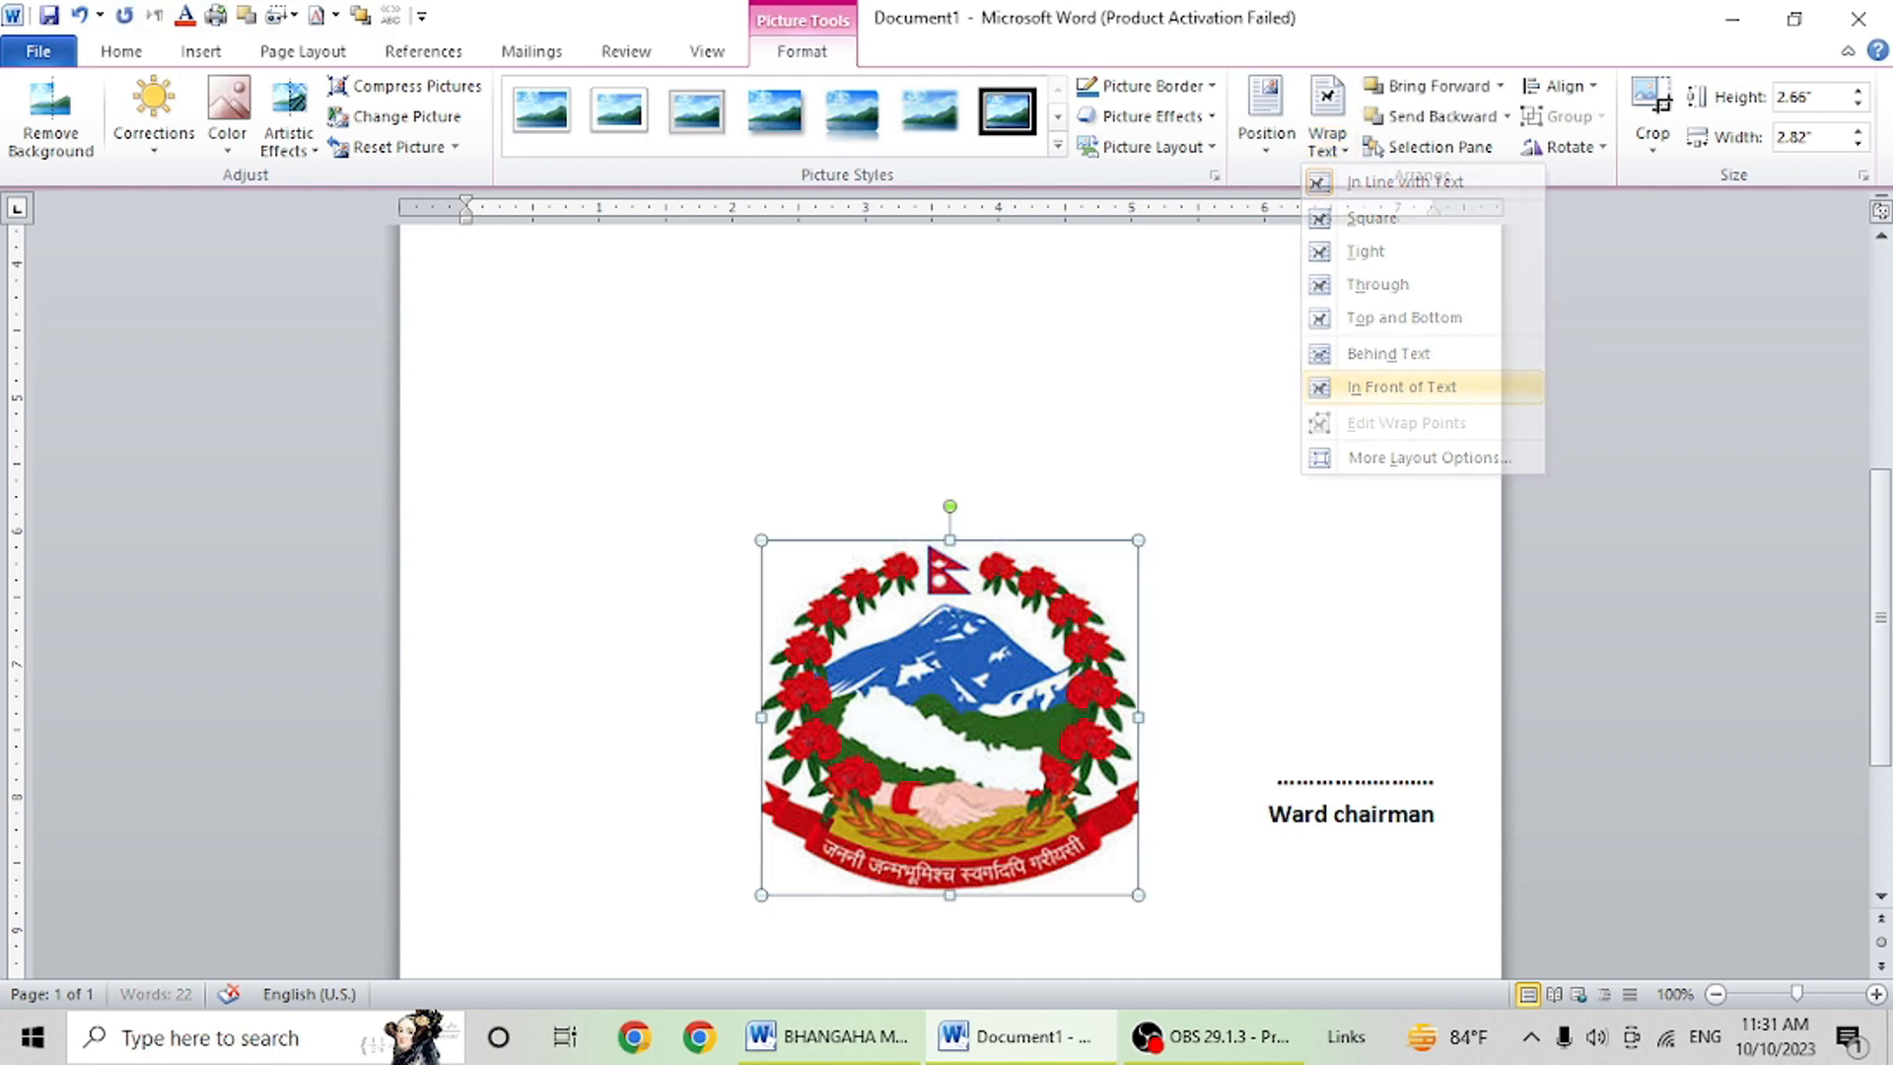
{"action": "left_click_drag", "start_coordinate": [1050, 744], "coordinate": [940, 389]}
{"action": "scroll", "coordinate": [937, 808], "scroll_direction": "up", "scroll_amount": 8}
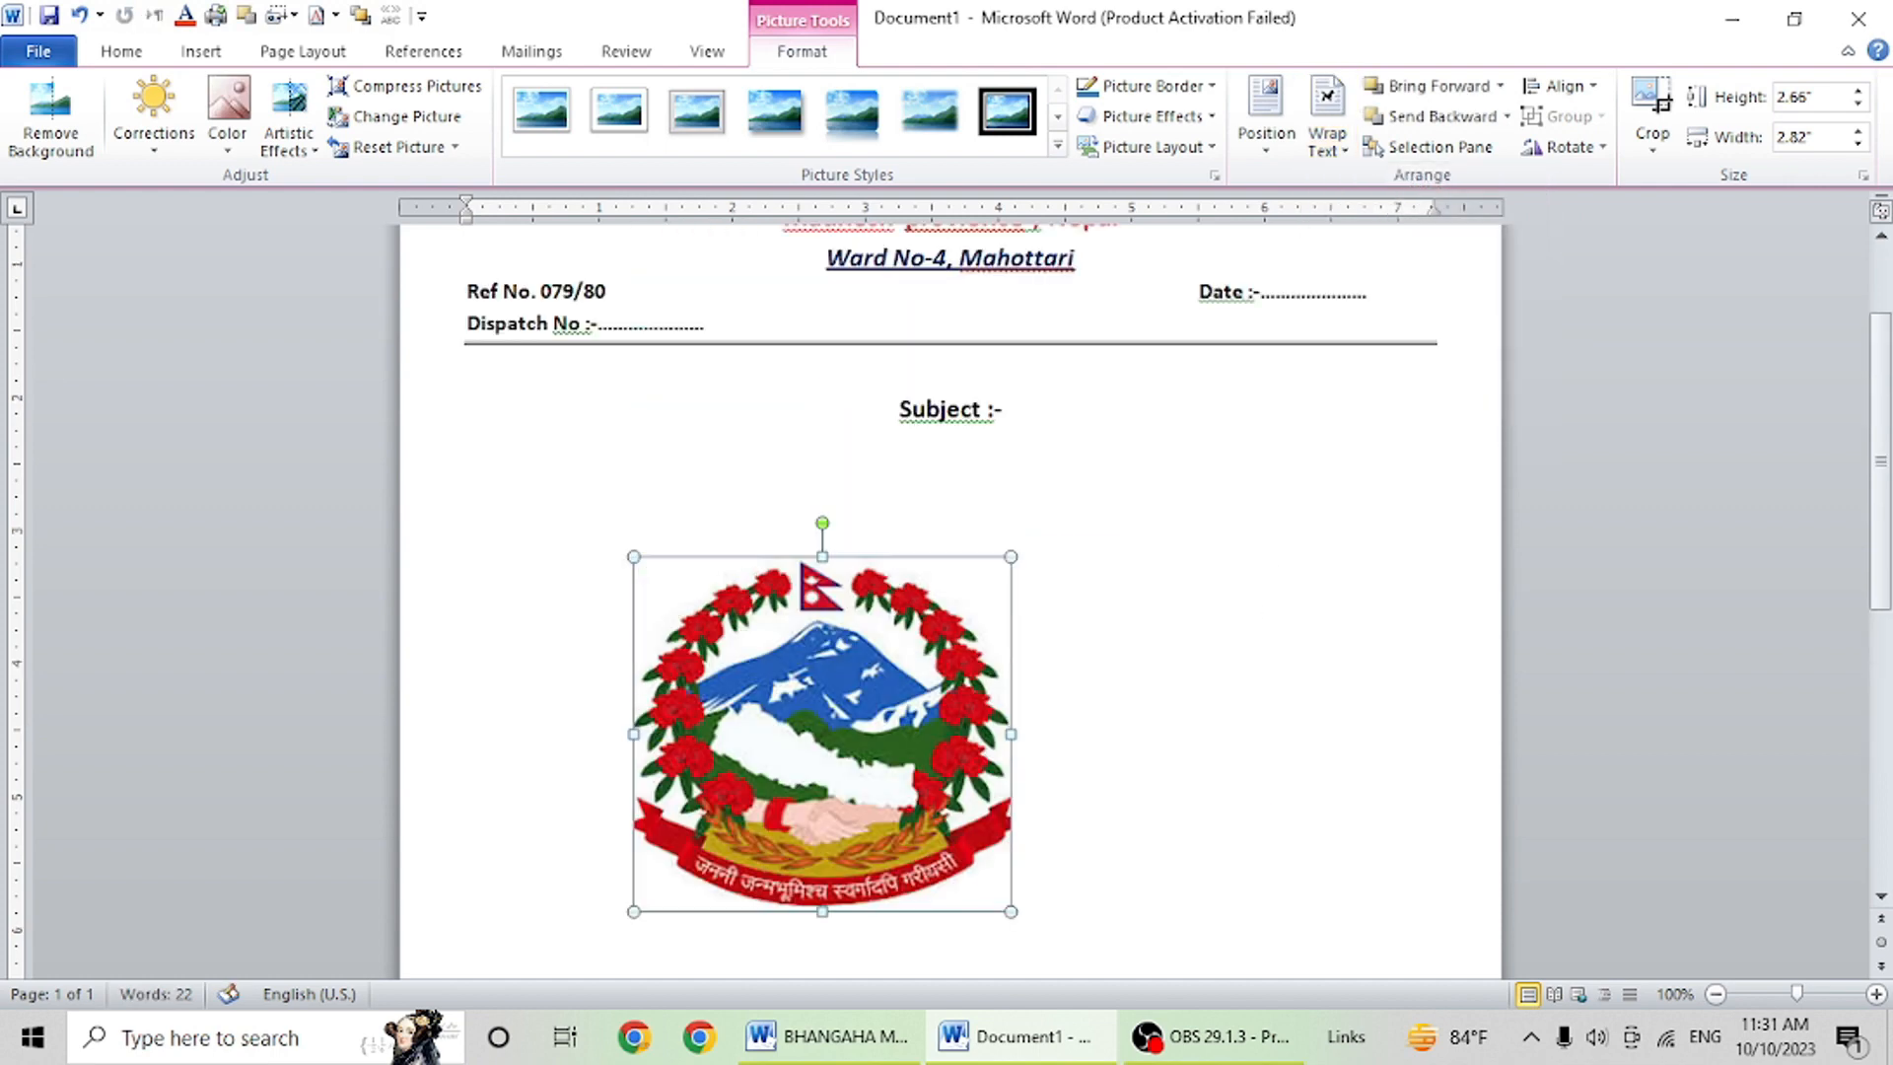
{"action": "left_click_drag", "start_coordinate": [937, 809], "coordinate": [843, 507]}
{"action": "scroll", "coordinate": [842, 508], "scroll_direction": "up", "scroll_amount": 3}
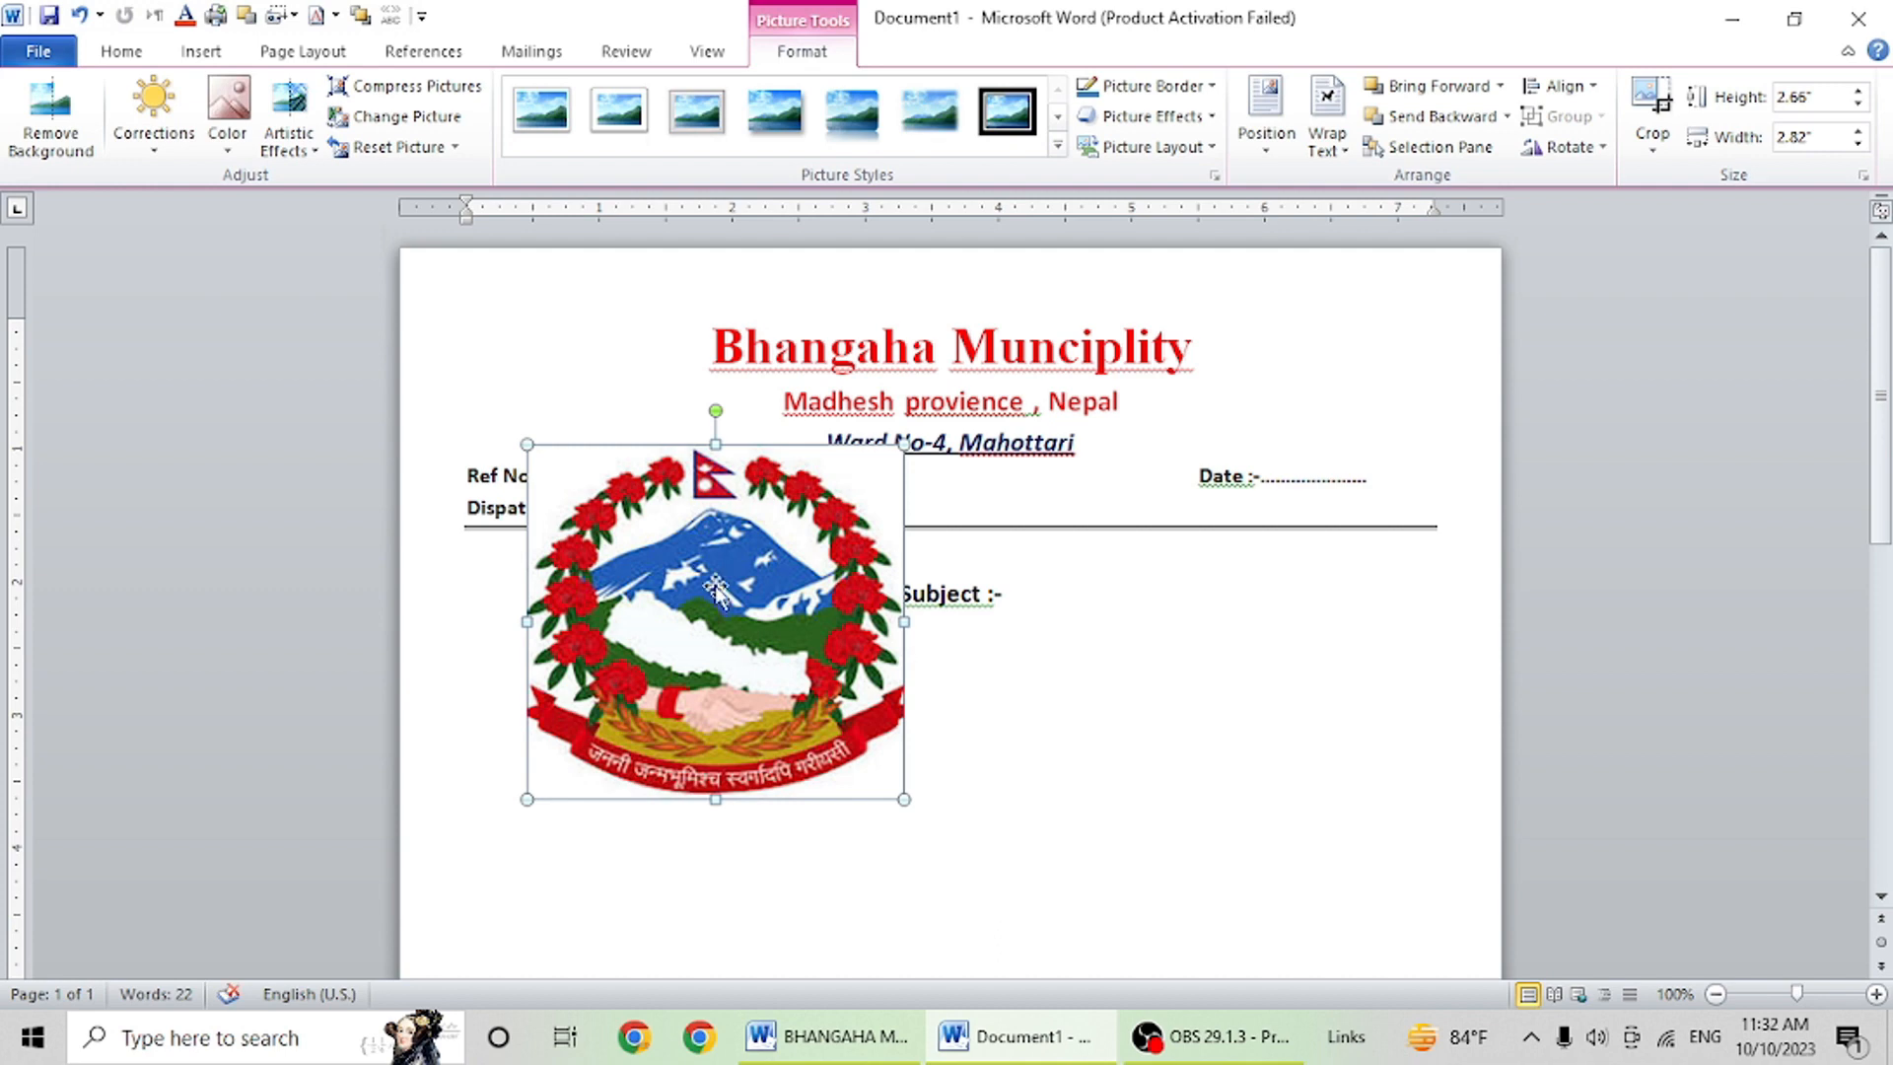
Shrink the emblem to about 1 inch wide, place it left of the "Bhangaha Munciplity" heading, and return to the Subject line.
{"action": "left_click_drag", "start_coordinate": [526, 444], "coordinate": [590, 387]}
{"action": "left_click", "coordinate": [1140, 710]}
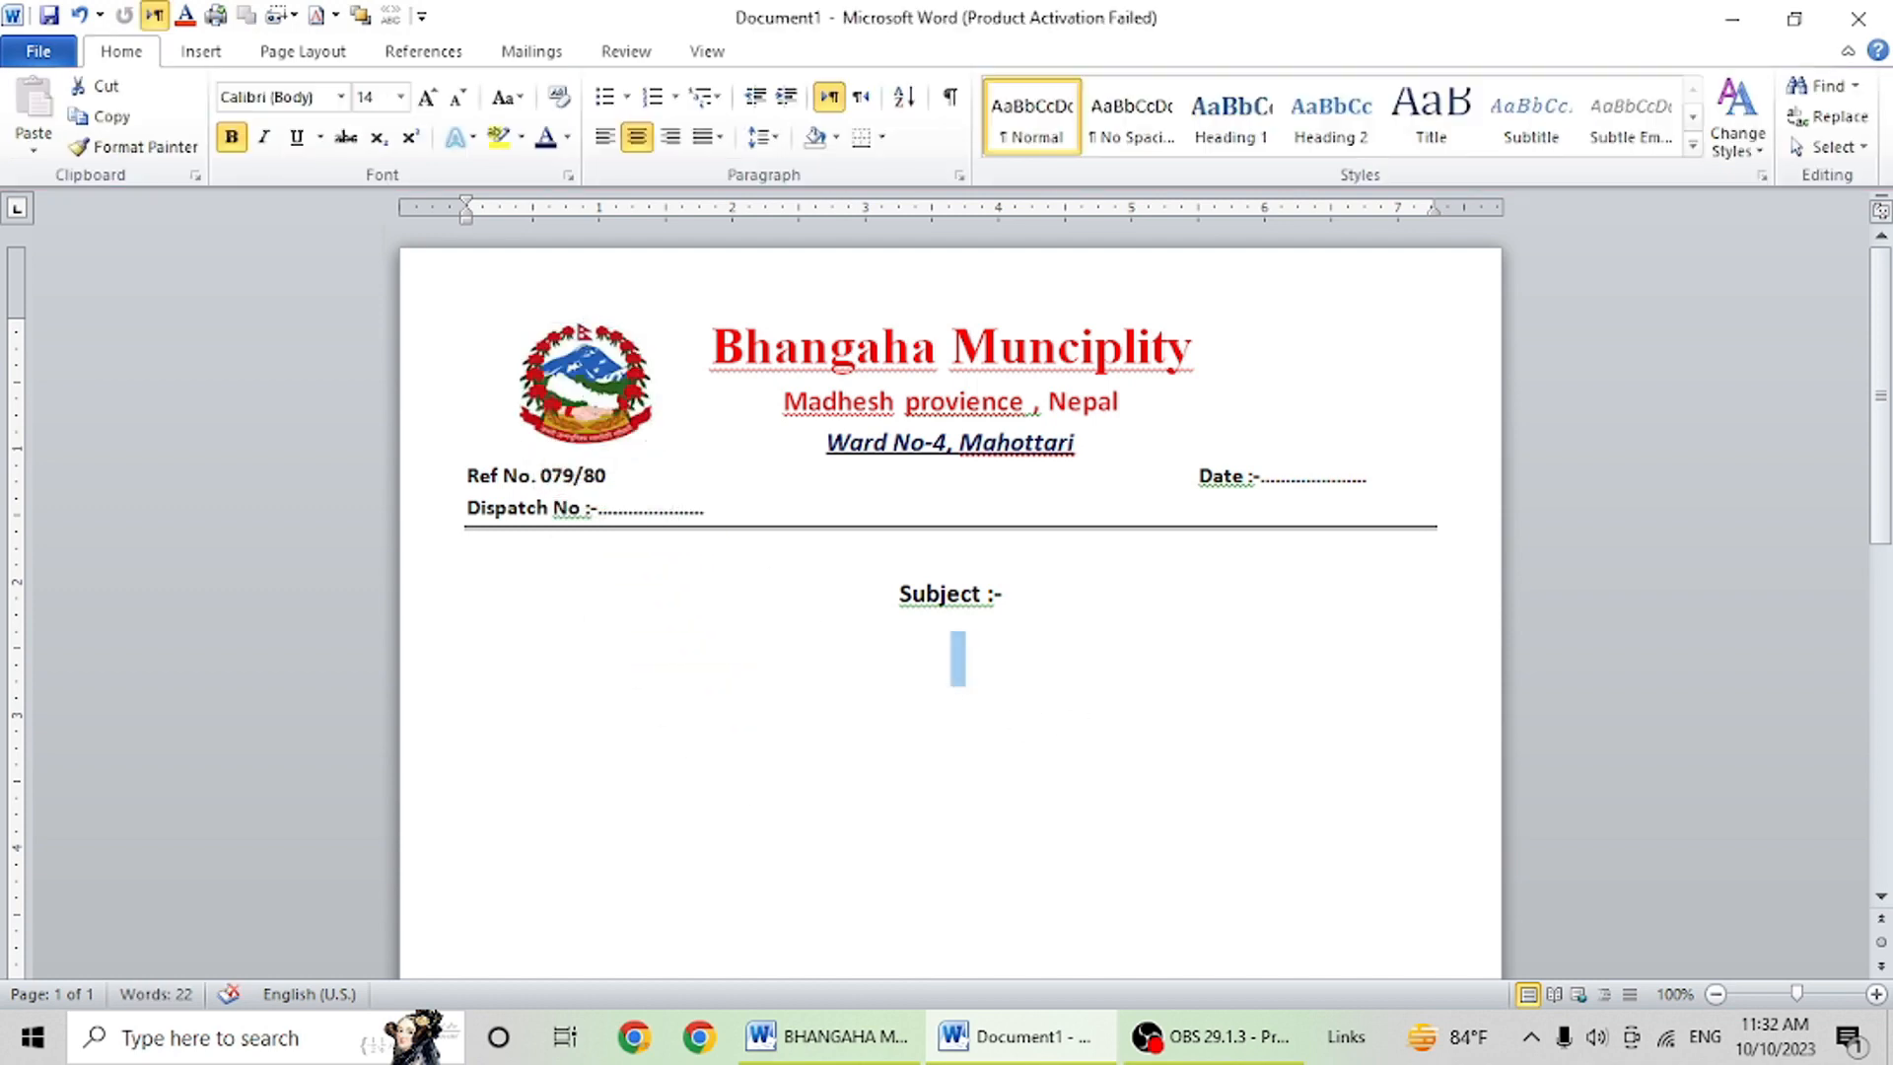
{"action": "left_click", "coordinate": [1091, 601]}
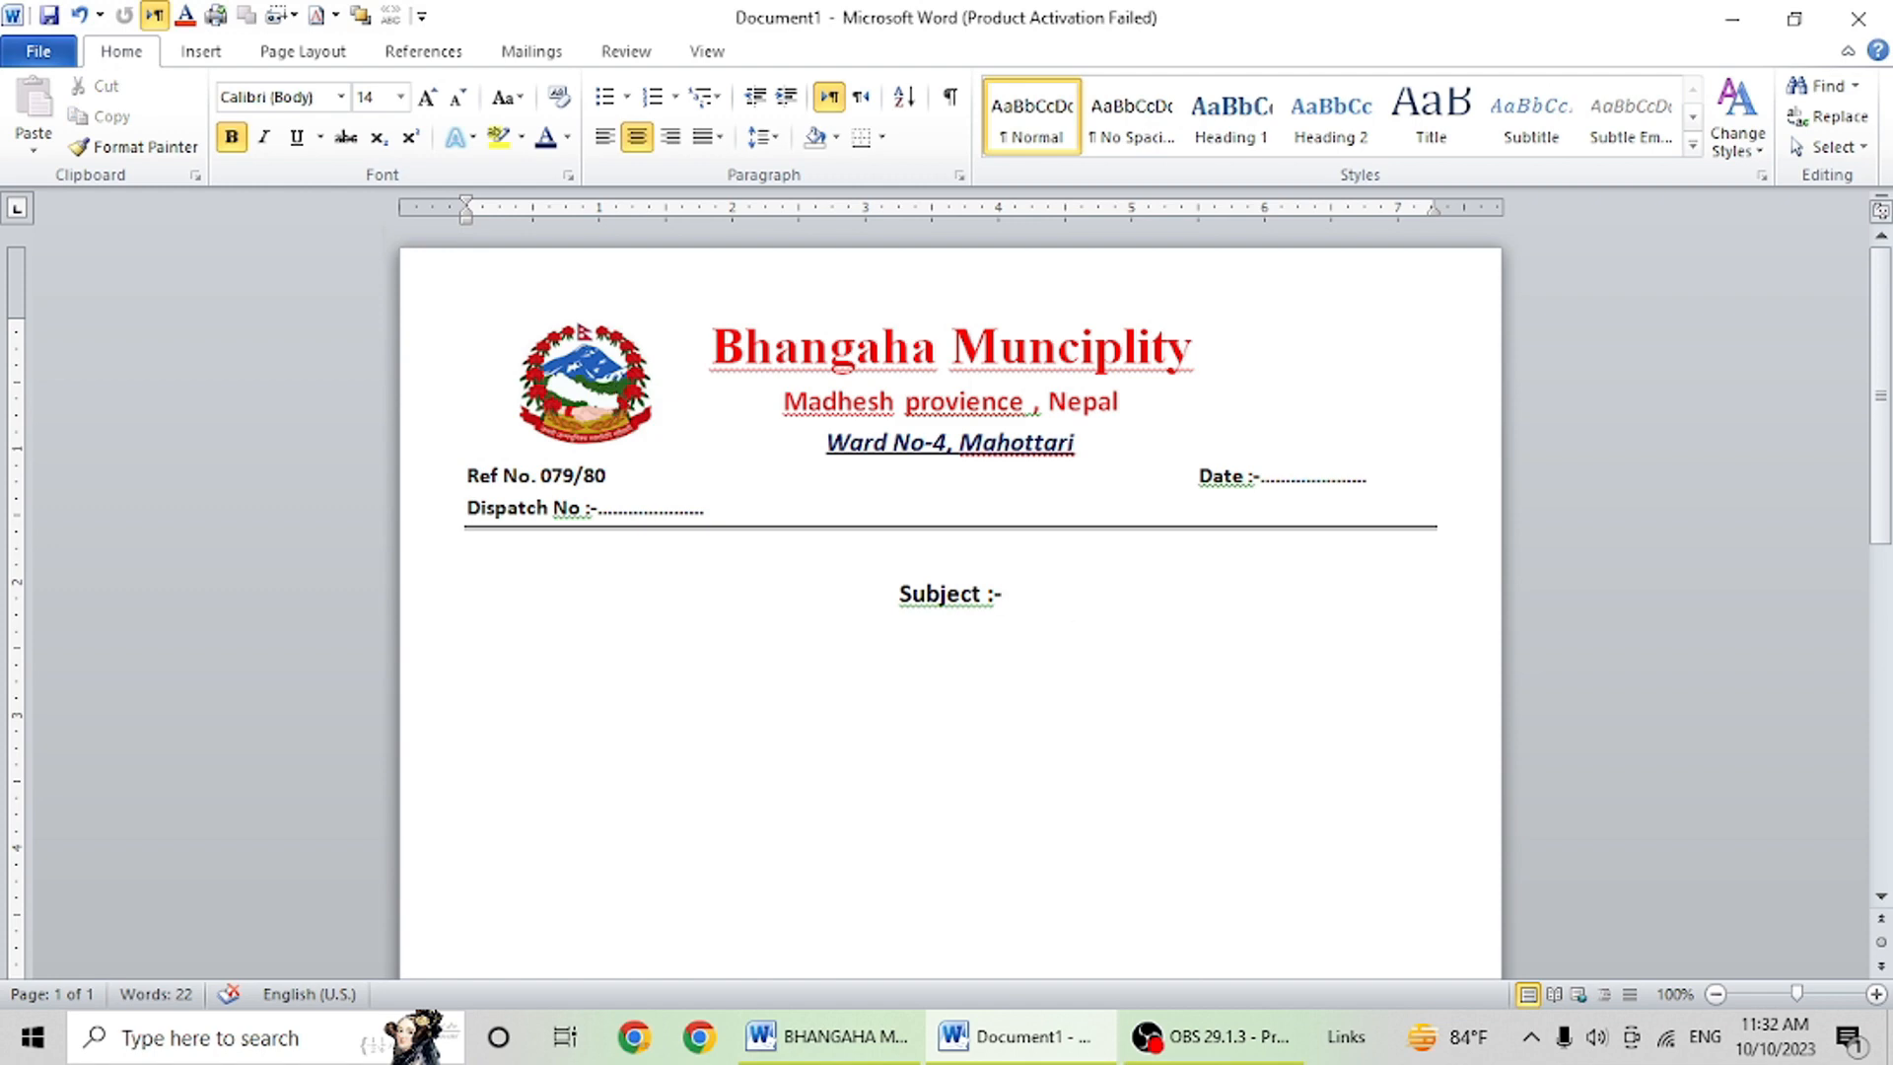
Start a custom watermark for the page and choose the picture watermark type.
{"action": "scroll", "coordinate": [951, 611], "scroll_direction": "down", "scroll_amount": 5}
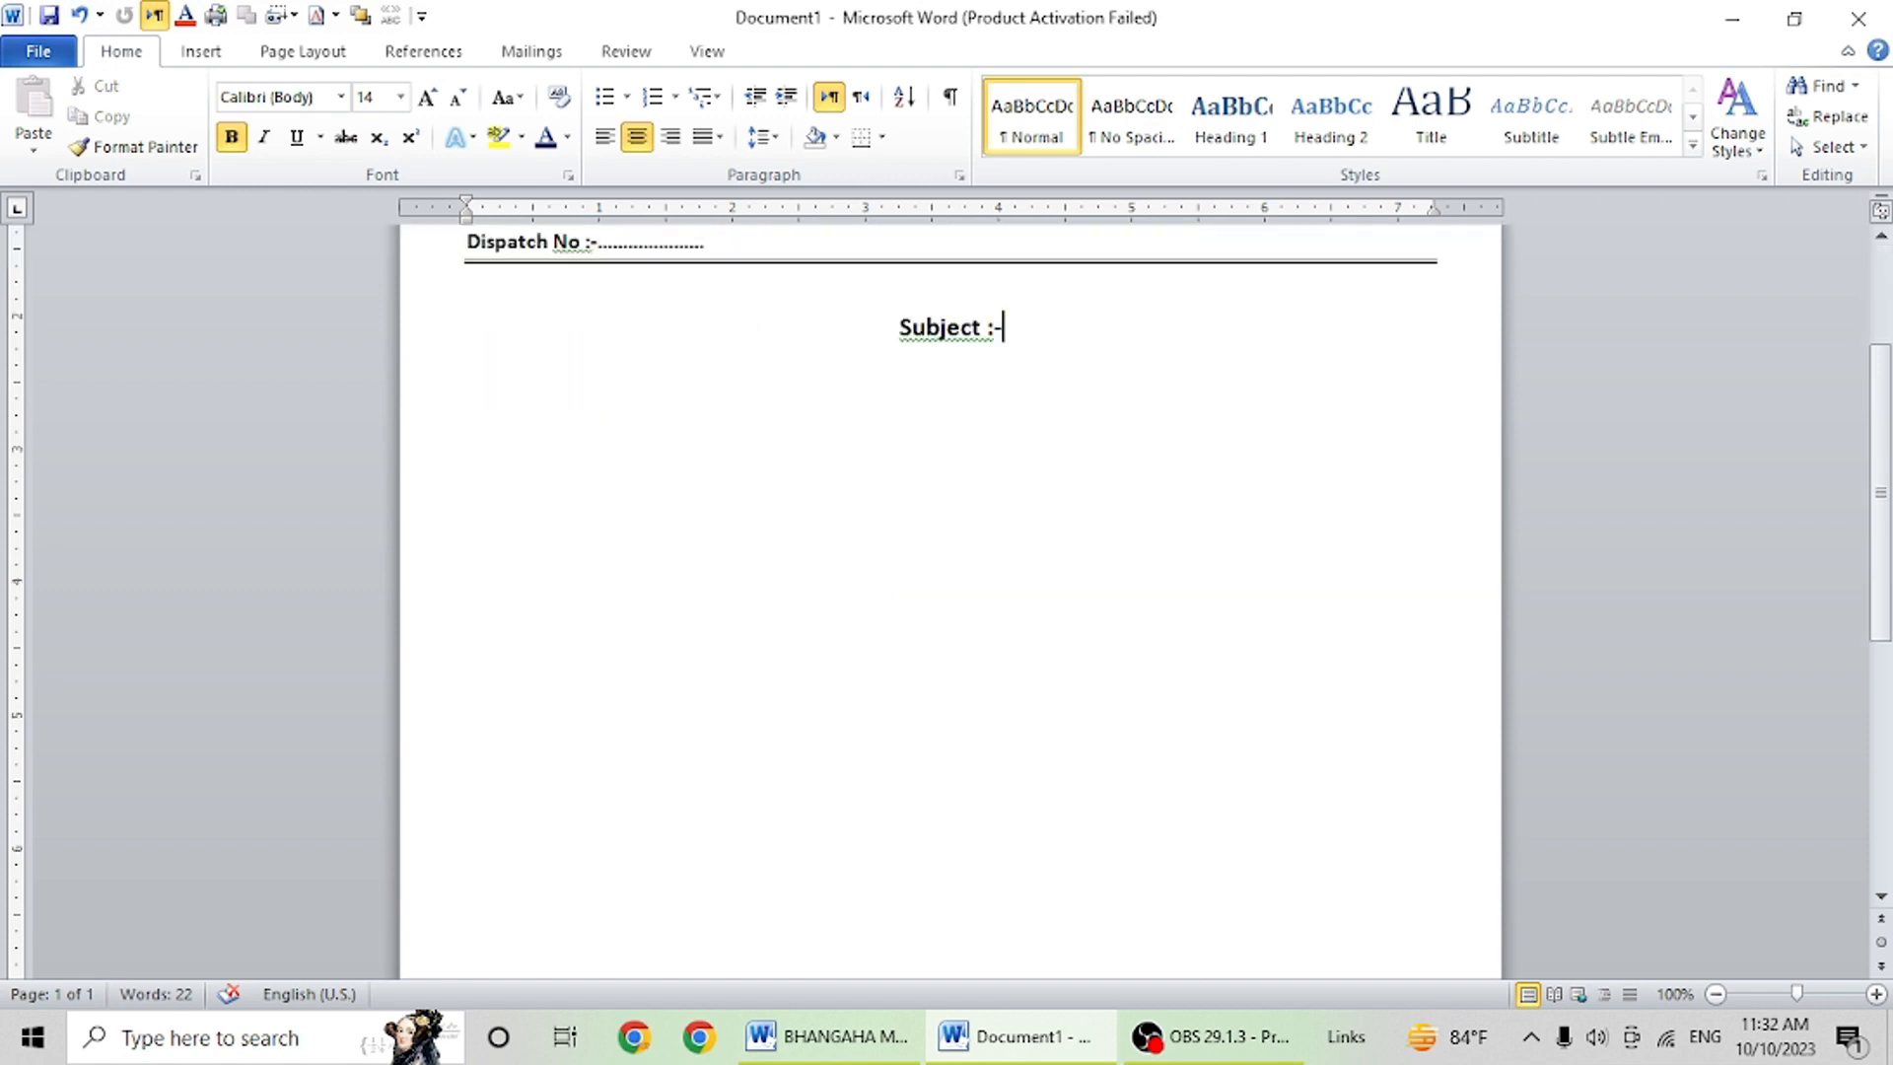
{"action": "left_click", "coordinate": [308, 51]}
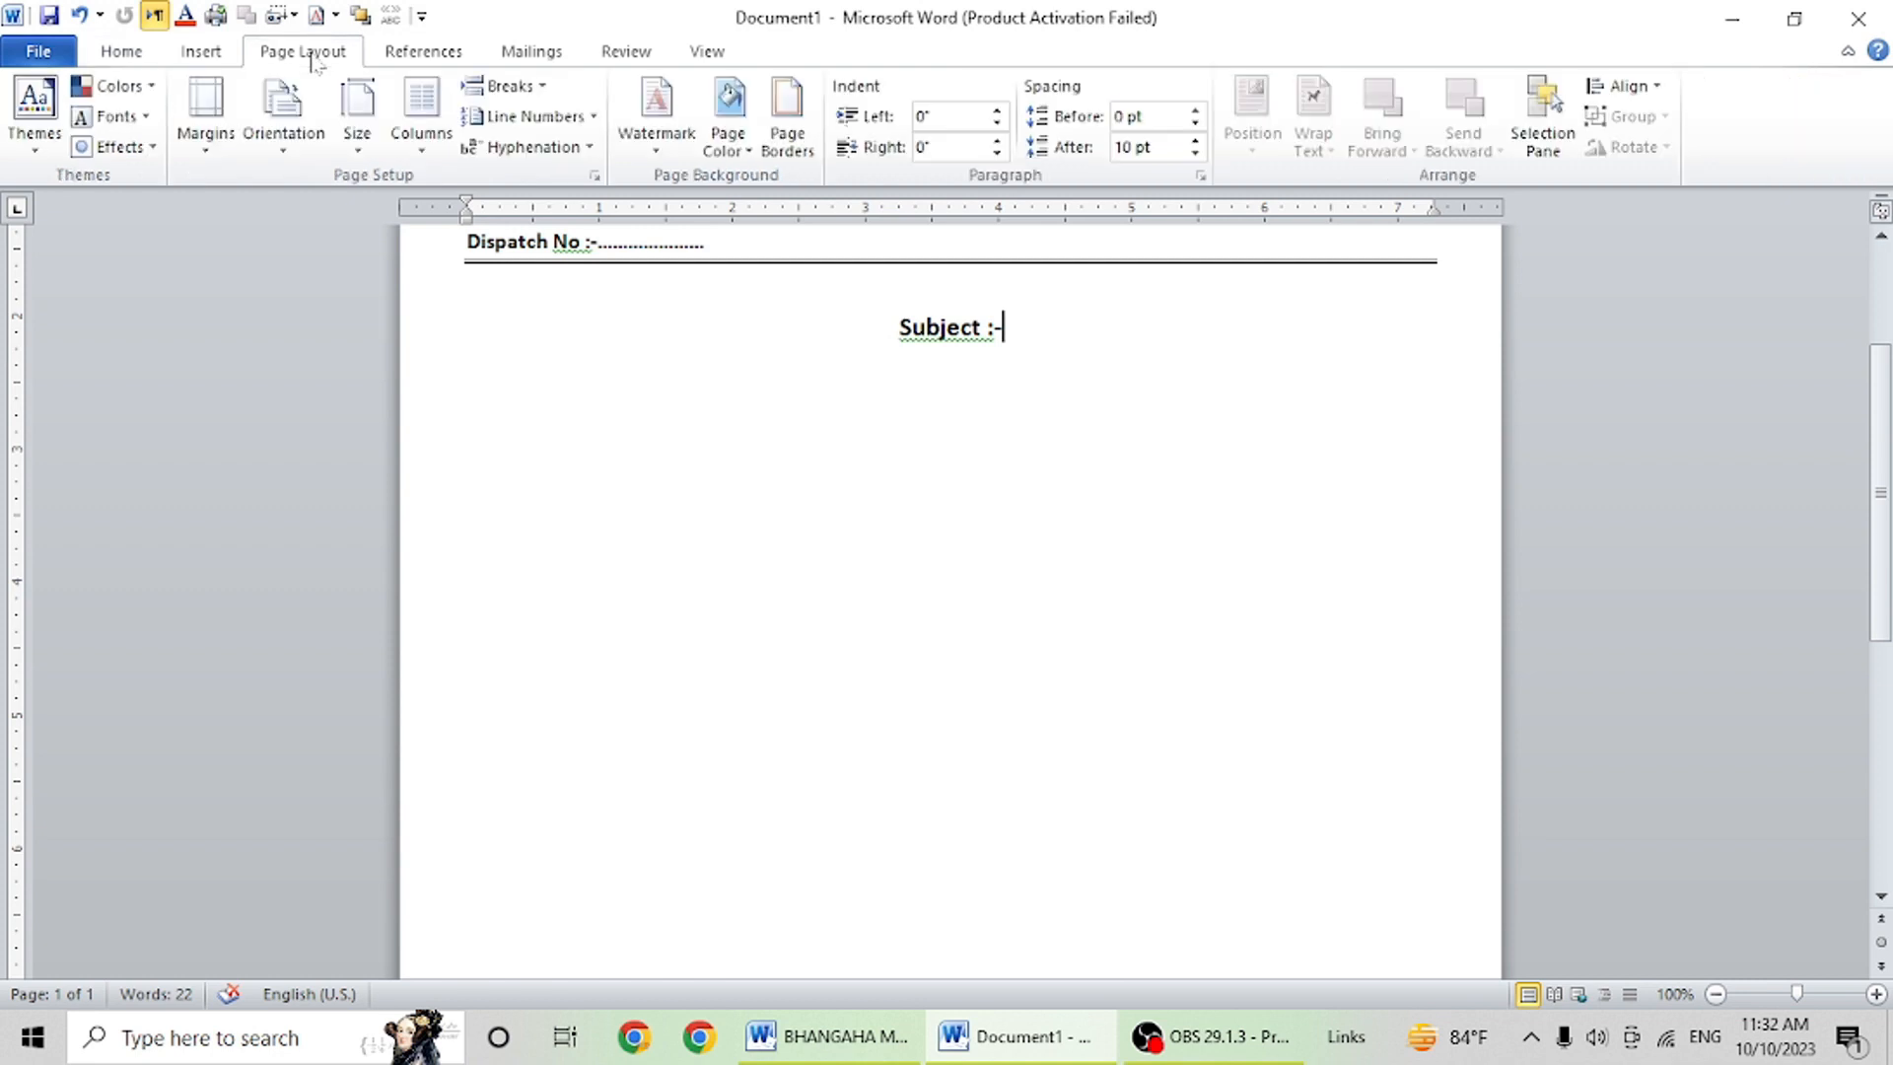
{"action": "left_click", "coordinate": [659, 130]}
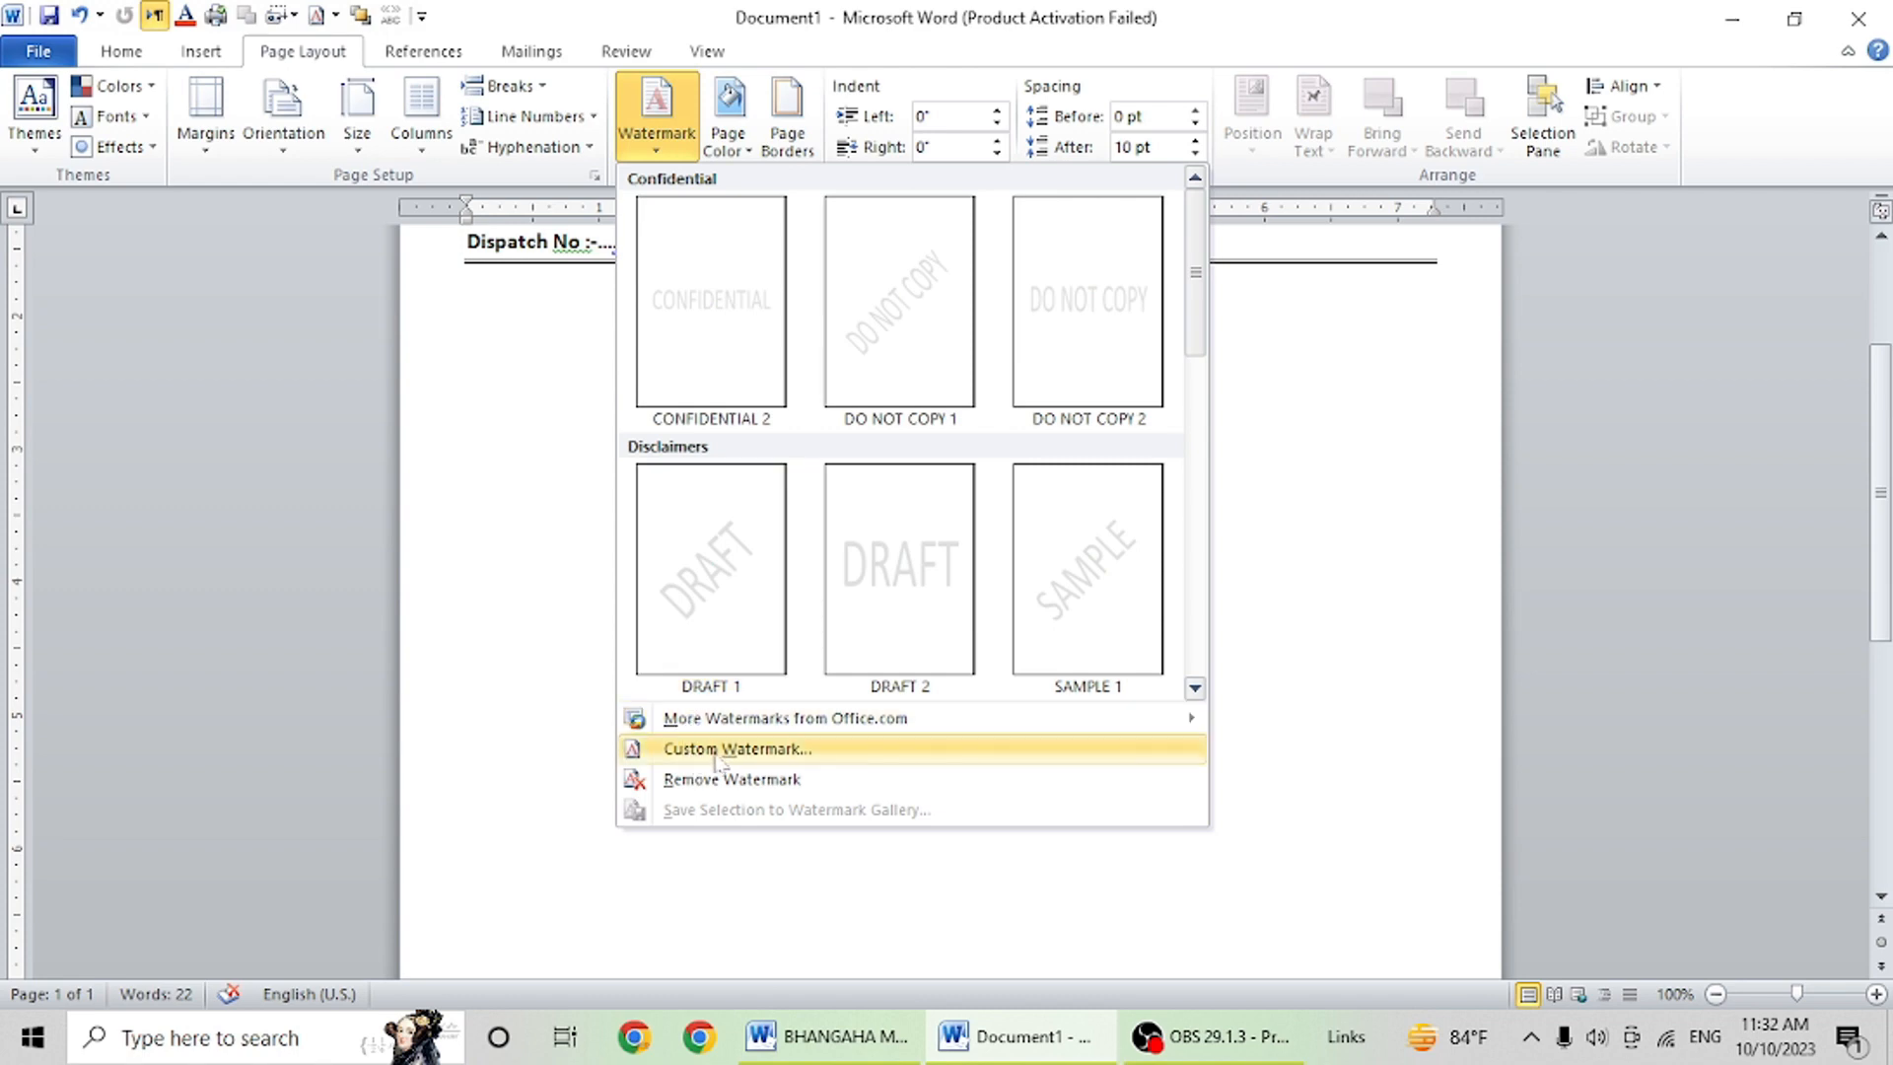
{"action": "left_click", "coordinate": [785, 759]}
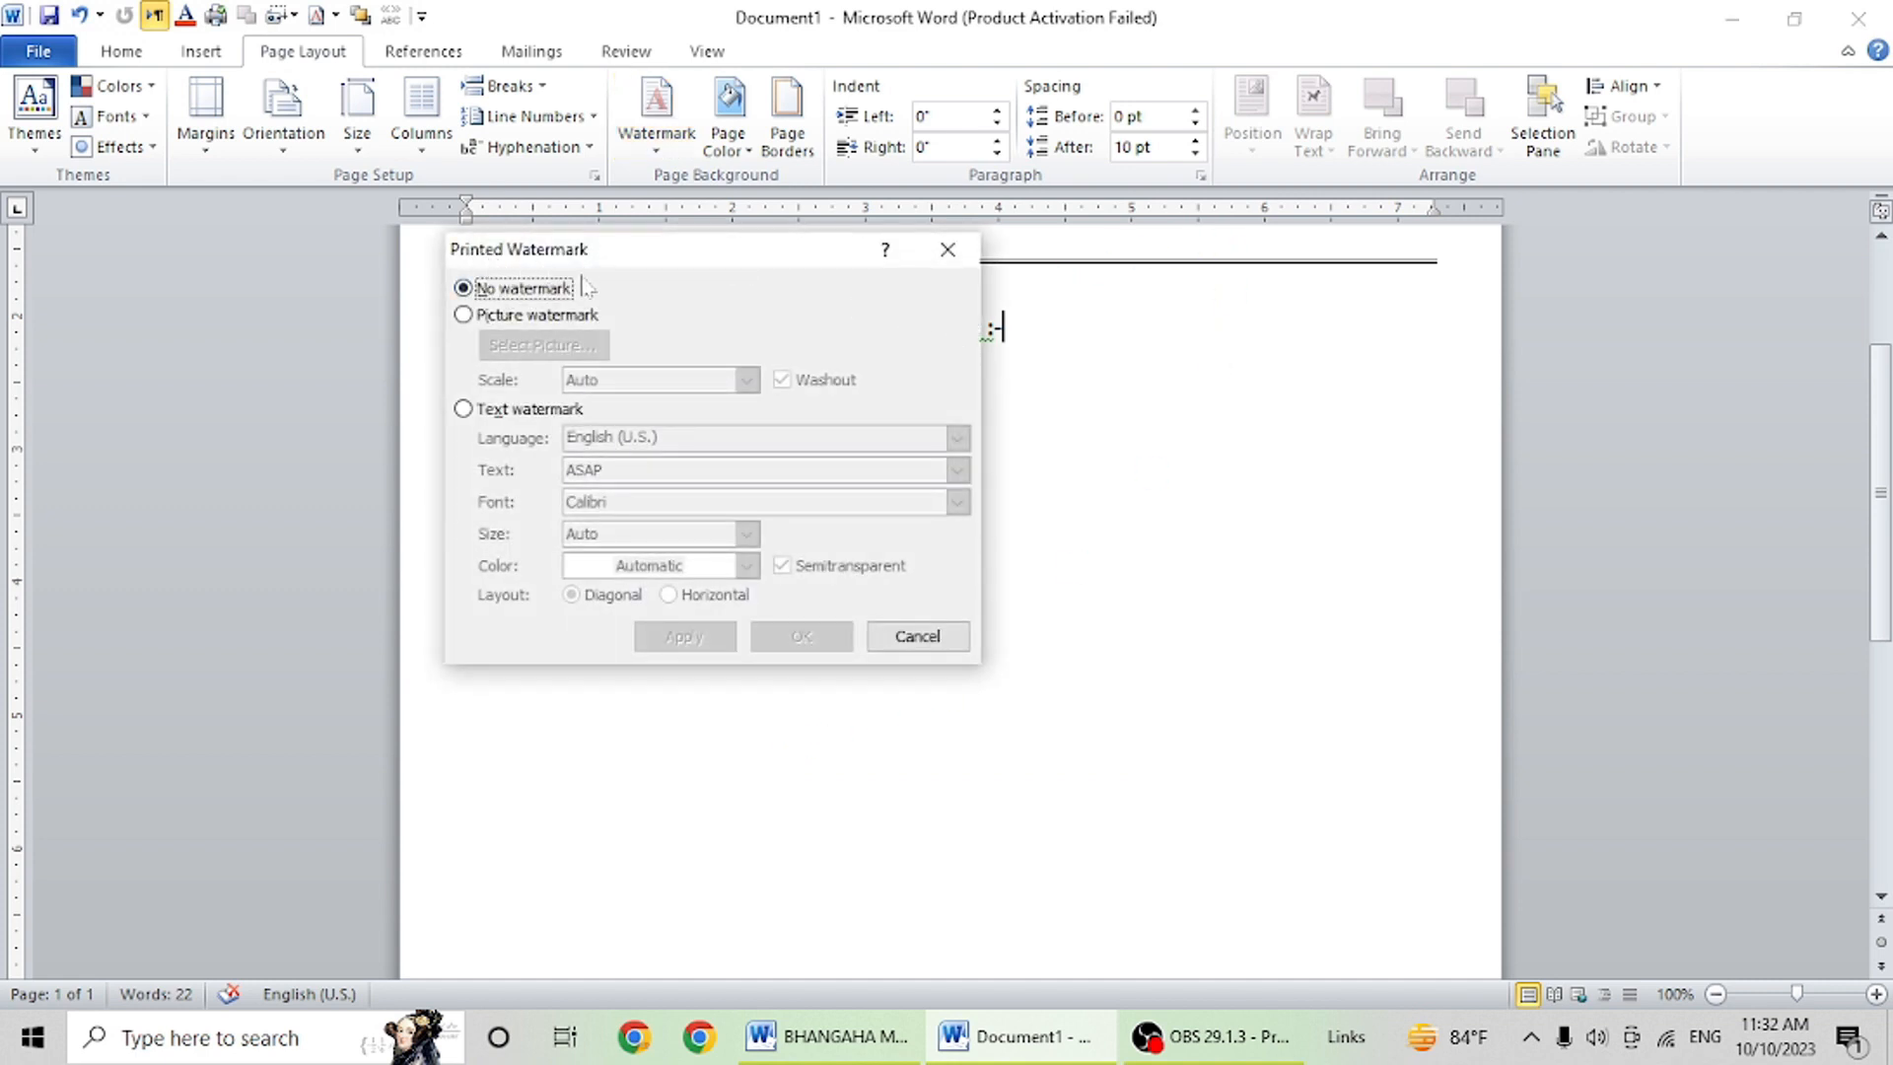
{"action": "left_click", "coordinate": [482, 317]}
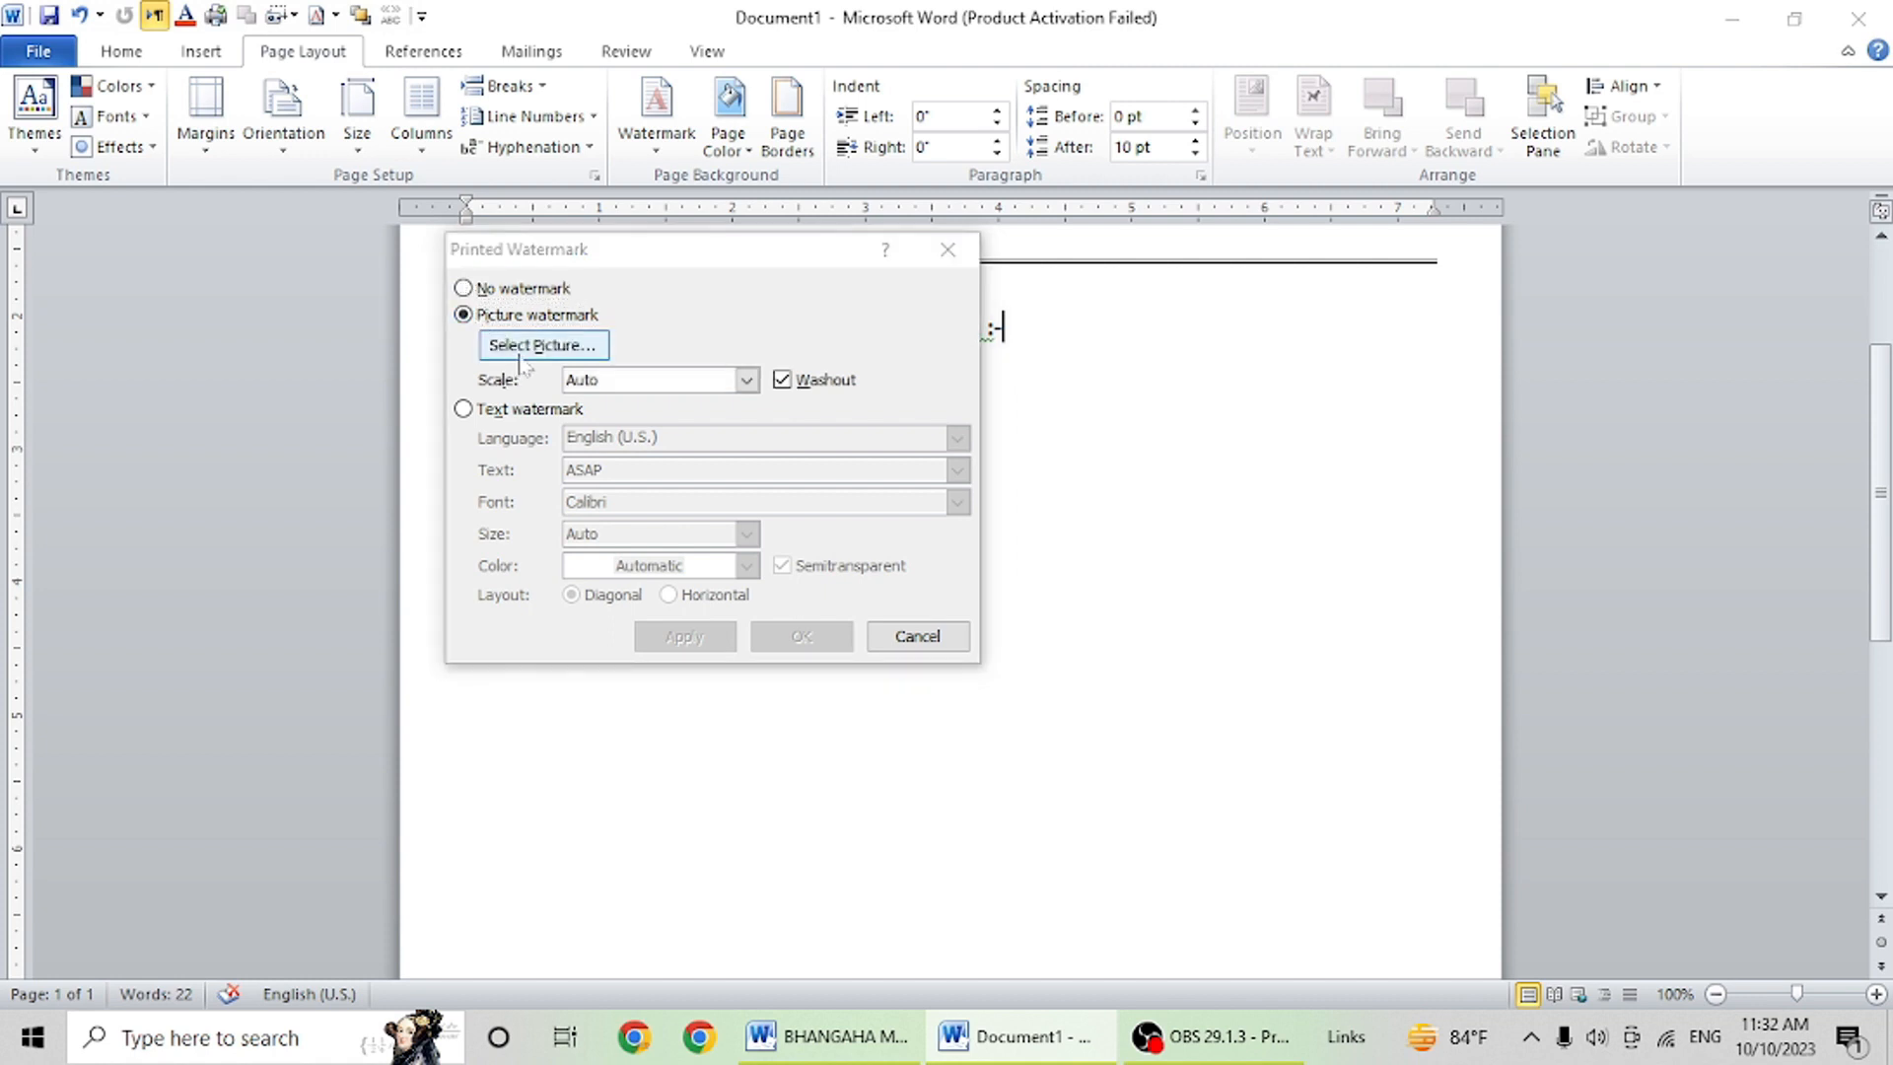
Choose the picture file nepal logo.jpeg from the Pictures folder as the watermark image.
{"action": "left_click", "coordinate": [519, 356]}
{"action": "scroll", "coordinate": [935, 503], "scroll_direction": "down", "scroll_amount": 5}
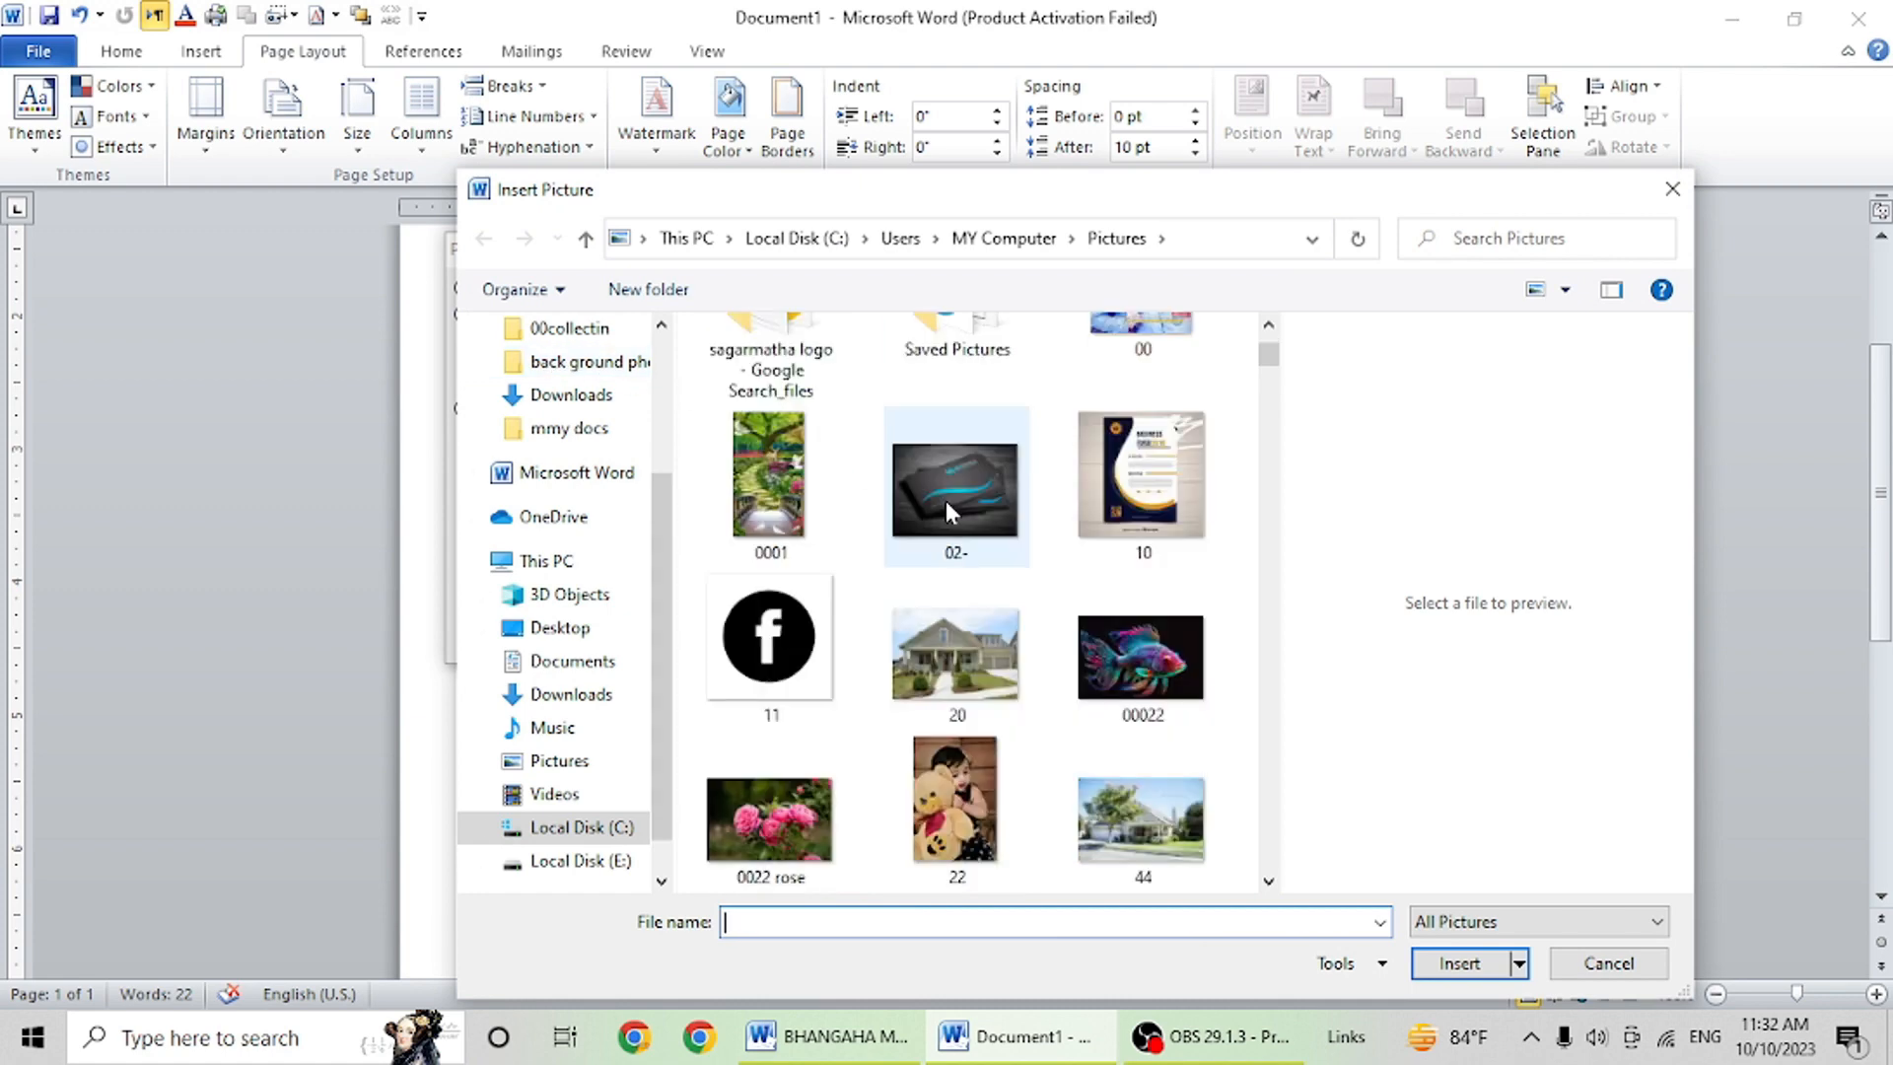
{"action": "scroll", "coordinate": [951, 517], "scroll_direction": "down", "scroll_amount": 12}
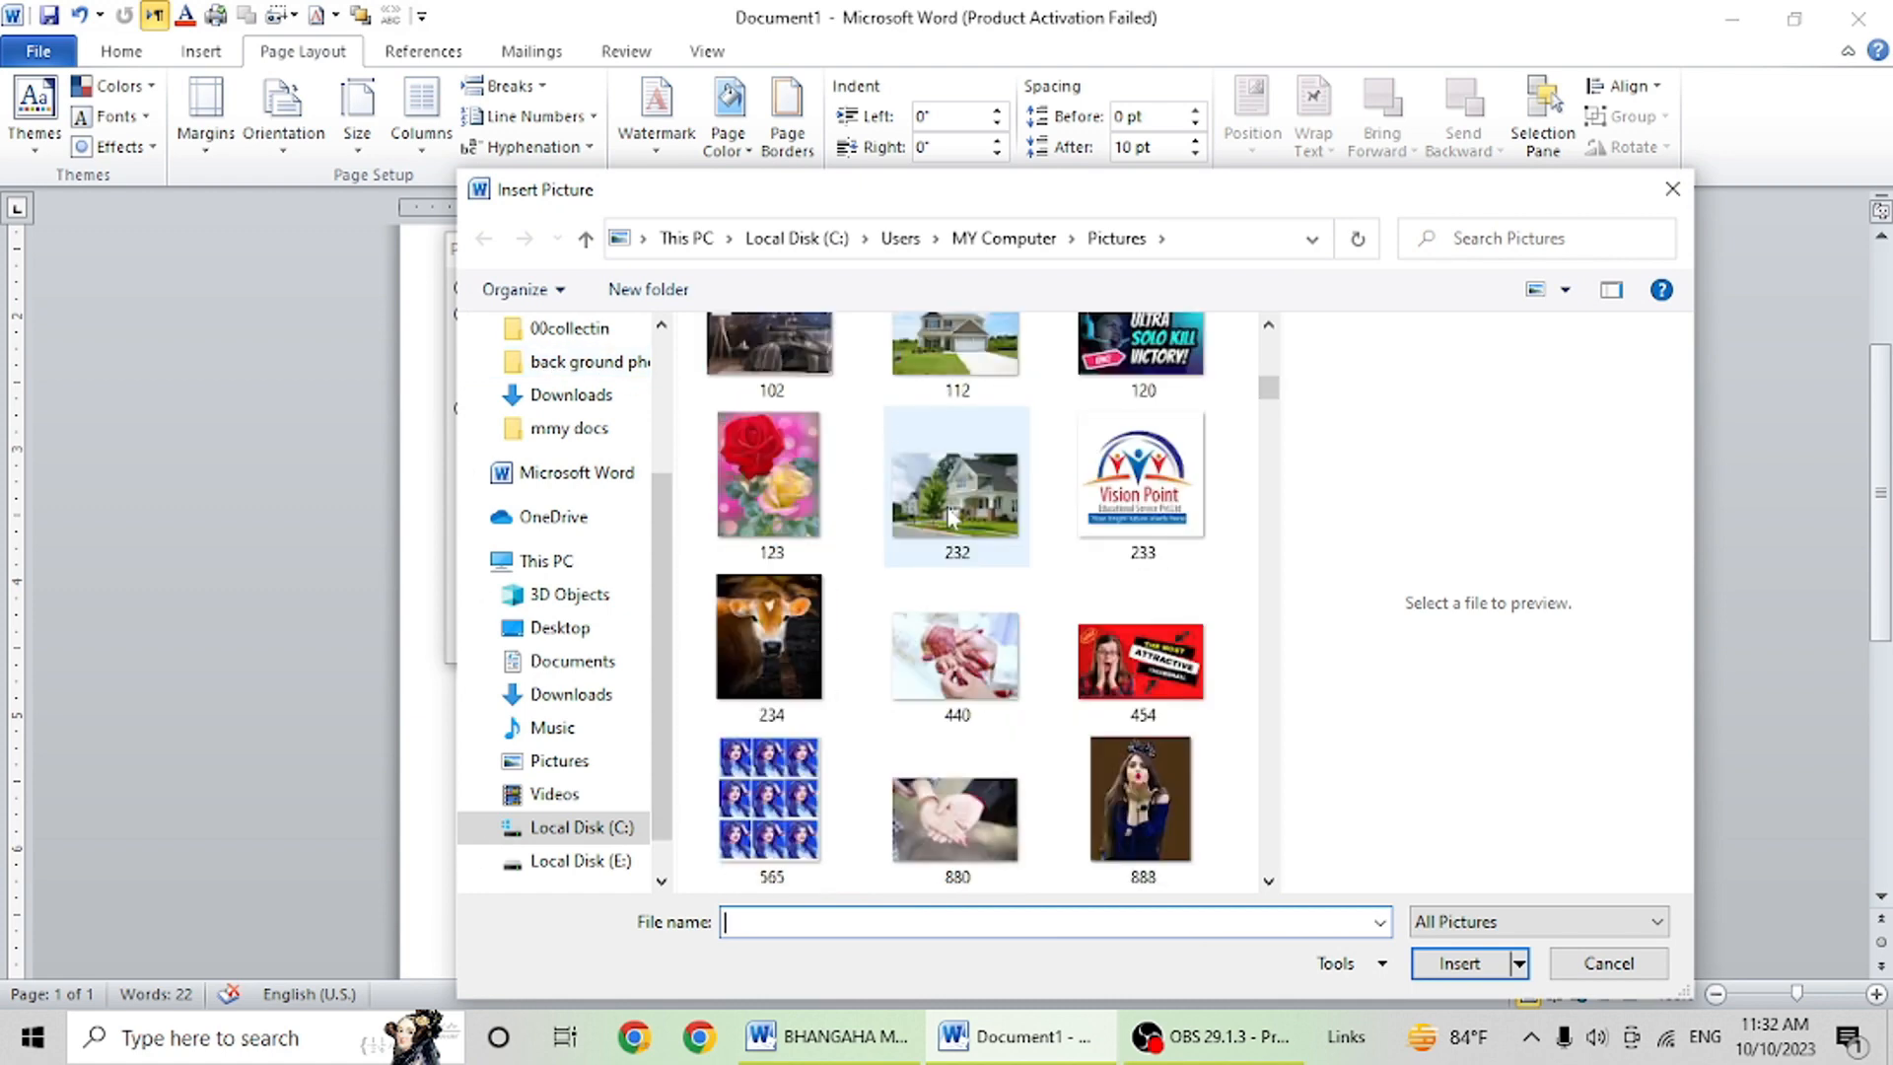
{"action": "scroll", "coordinate": [952, 517], "scroll_direction": "down", "scroll_amount": 12}
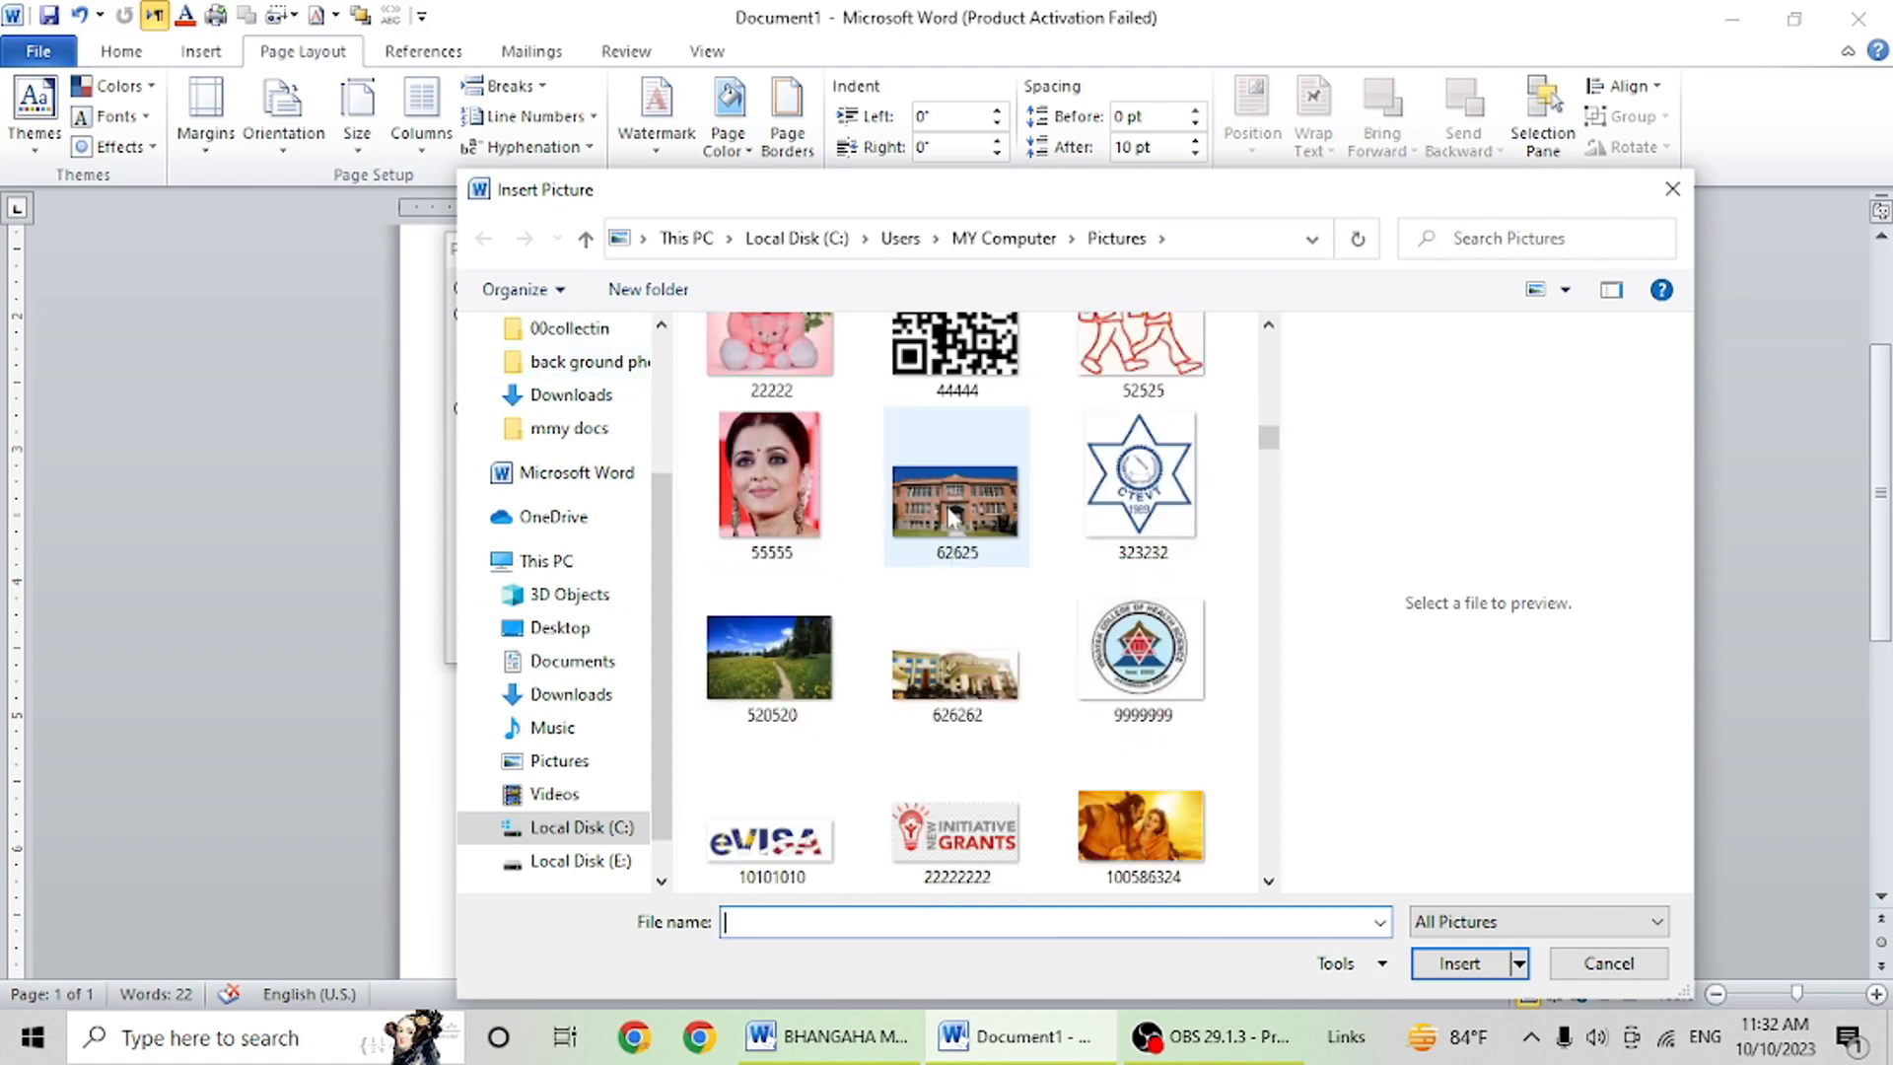
{"action": "scroll", "coordinate": [952, 519], "scroll_direction": "down", "scroll_amount": 12}
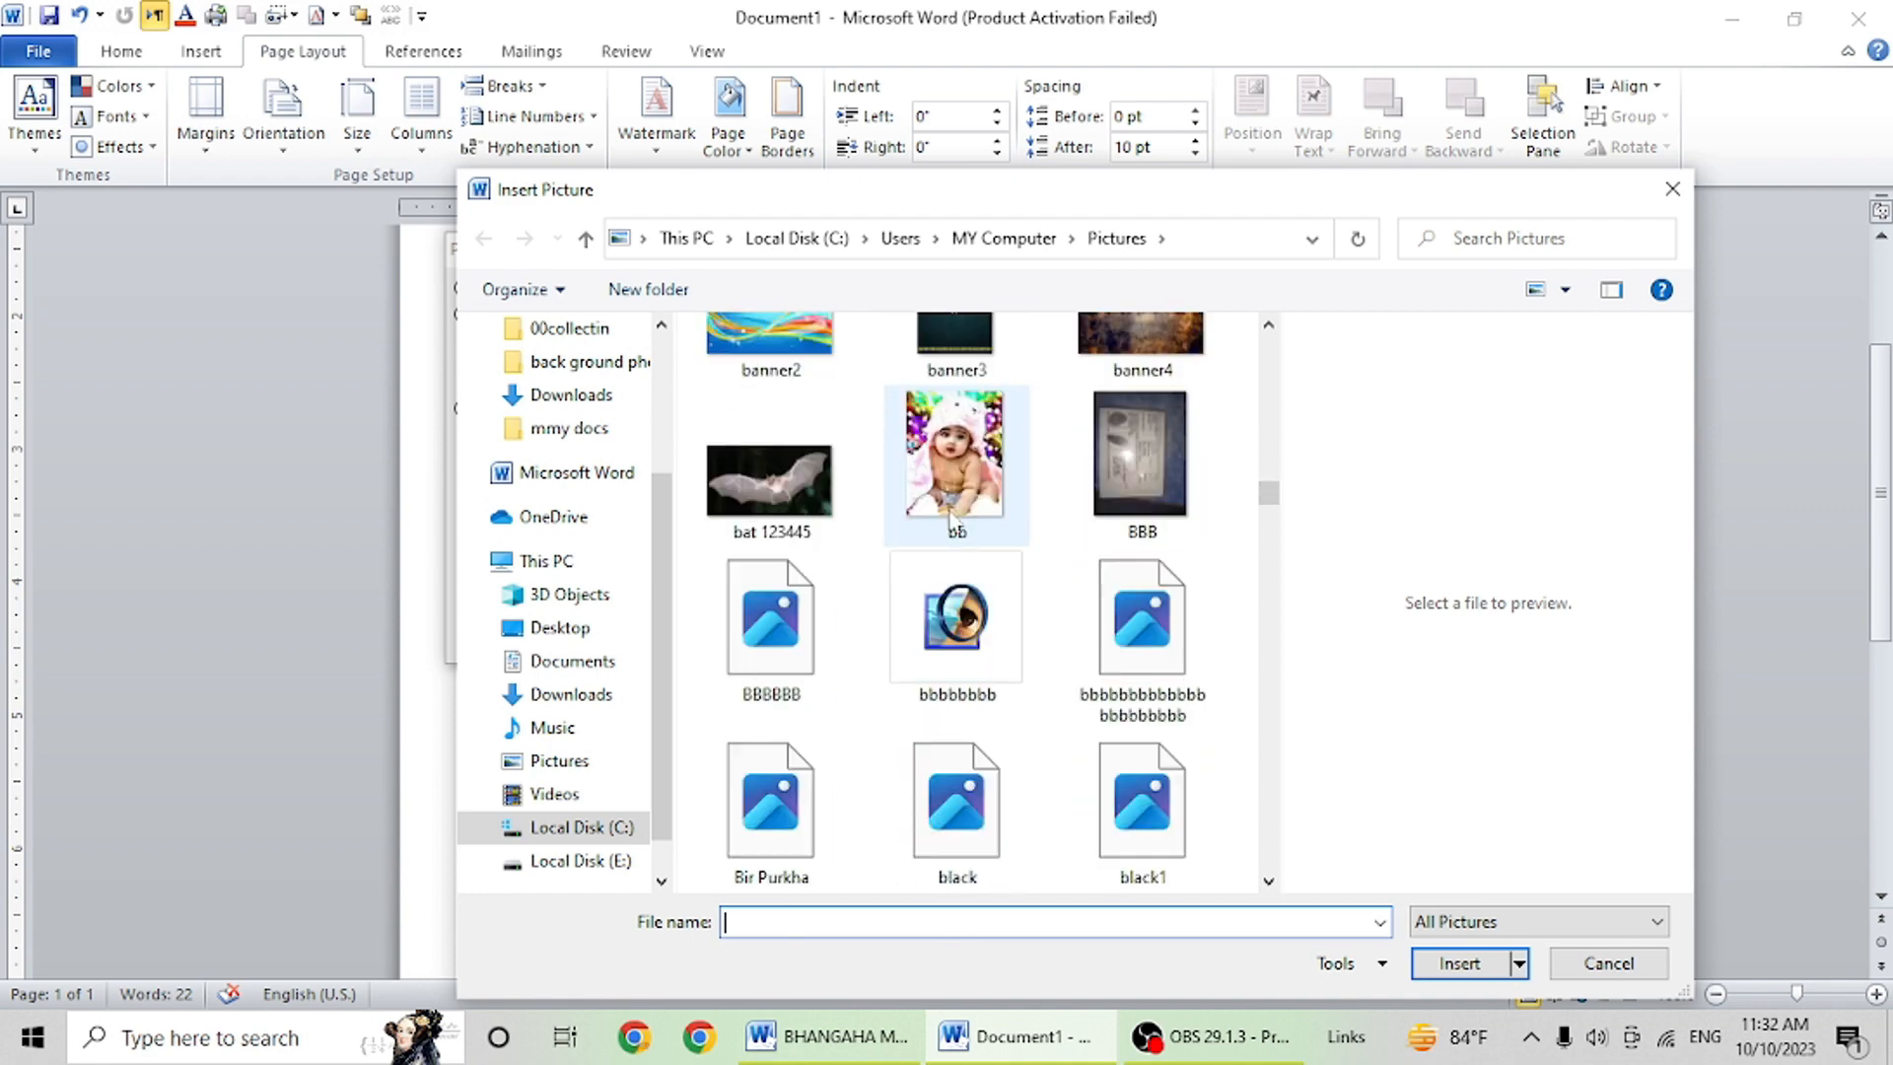
{"action": "scroll", "coordinate": [952, 523], "scroll_direction": "up", "scroll_amount": 4}
{"action": "scroll", "coordinate": [952, 520], "scroll_direction": "up", "scroll_amount": 3}
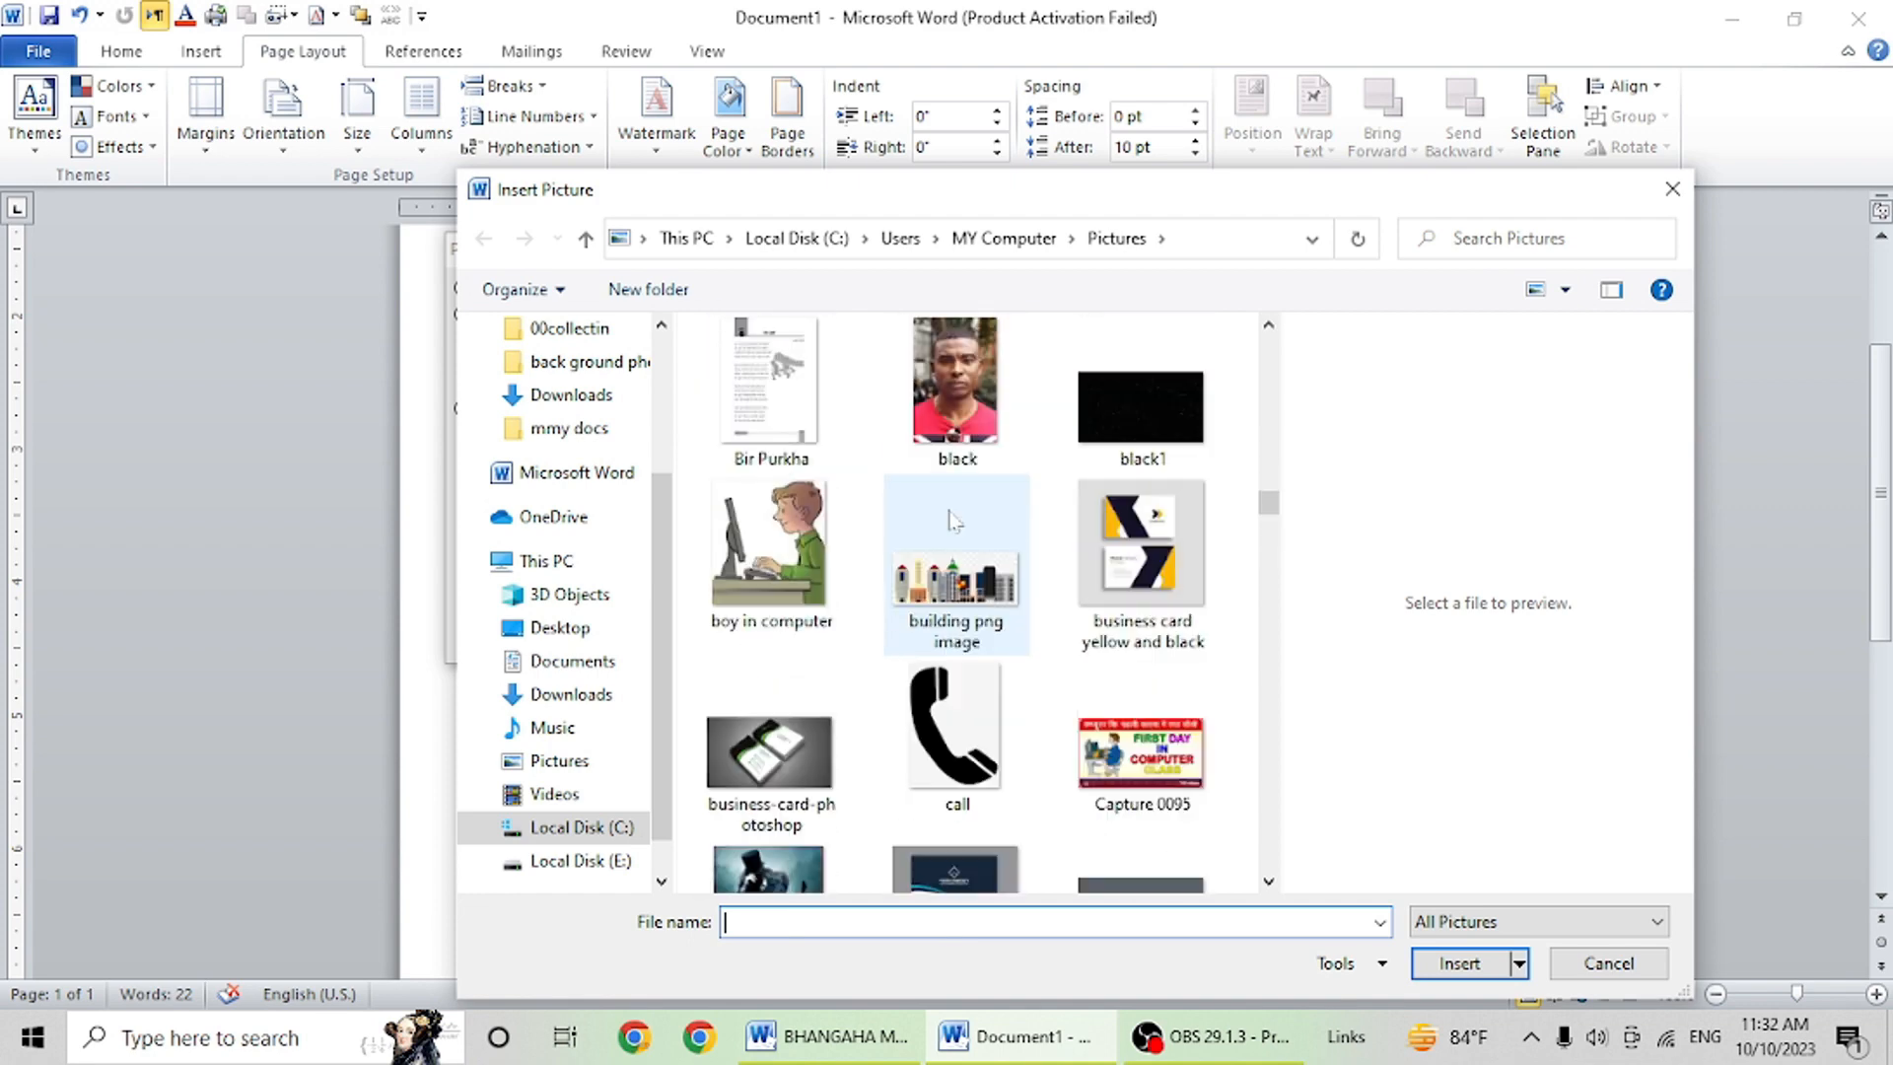
{"action": "scroll", "coordinate": [951, 517], "scroll_direction": "down", "scroll_amount": 9}
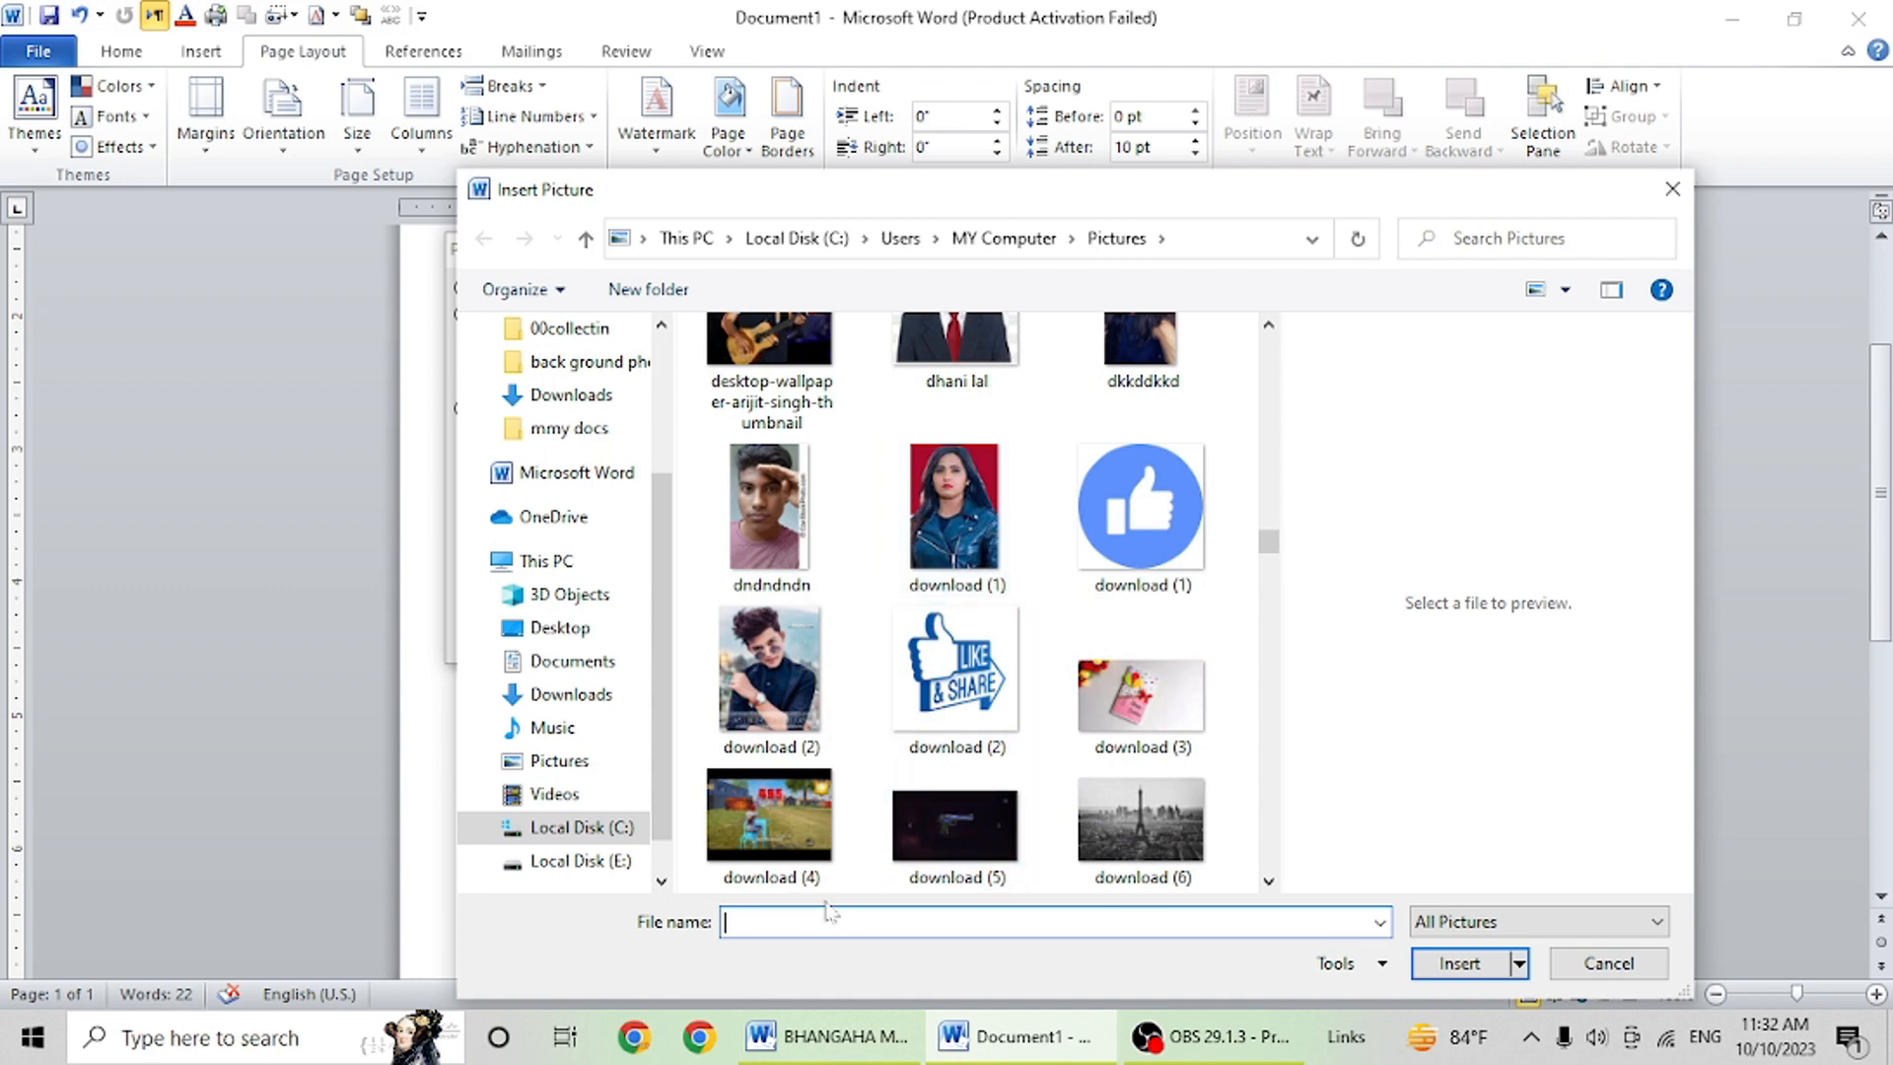
{"action": "type", "text": "nep"}
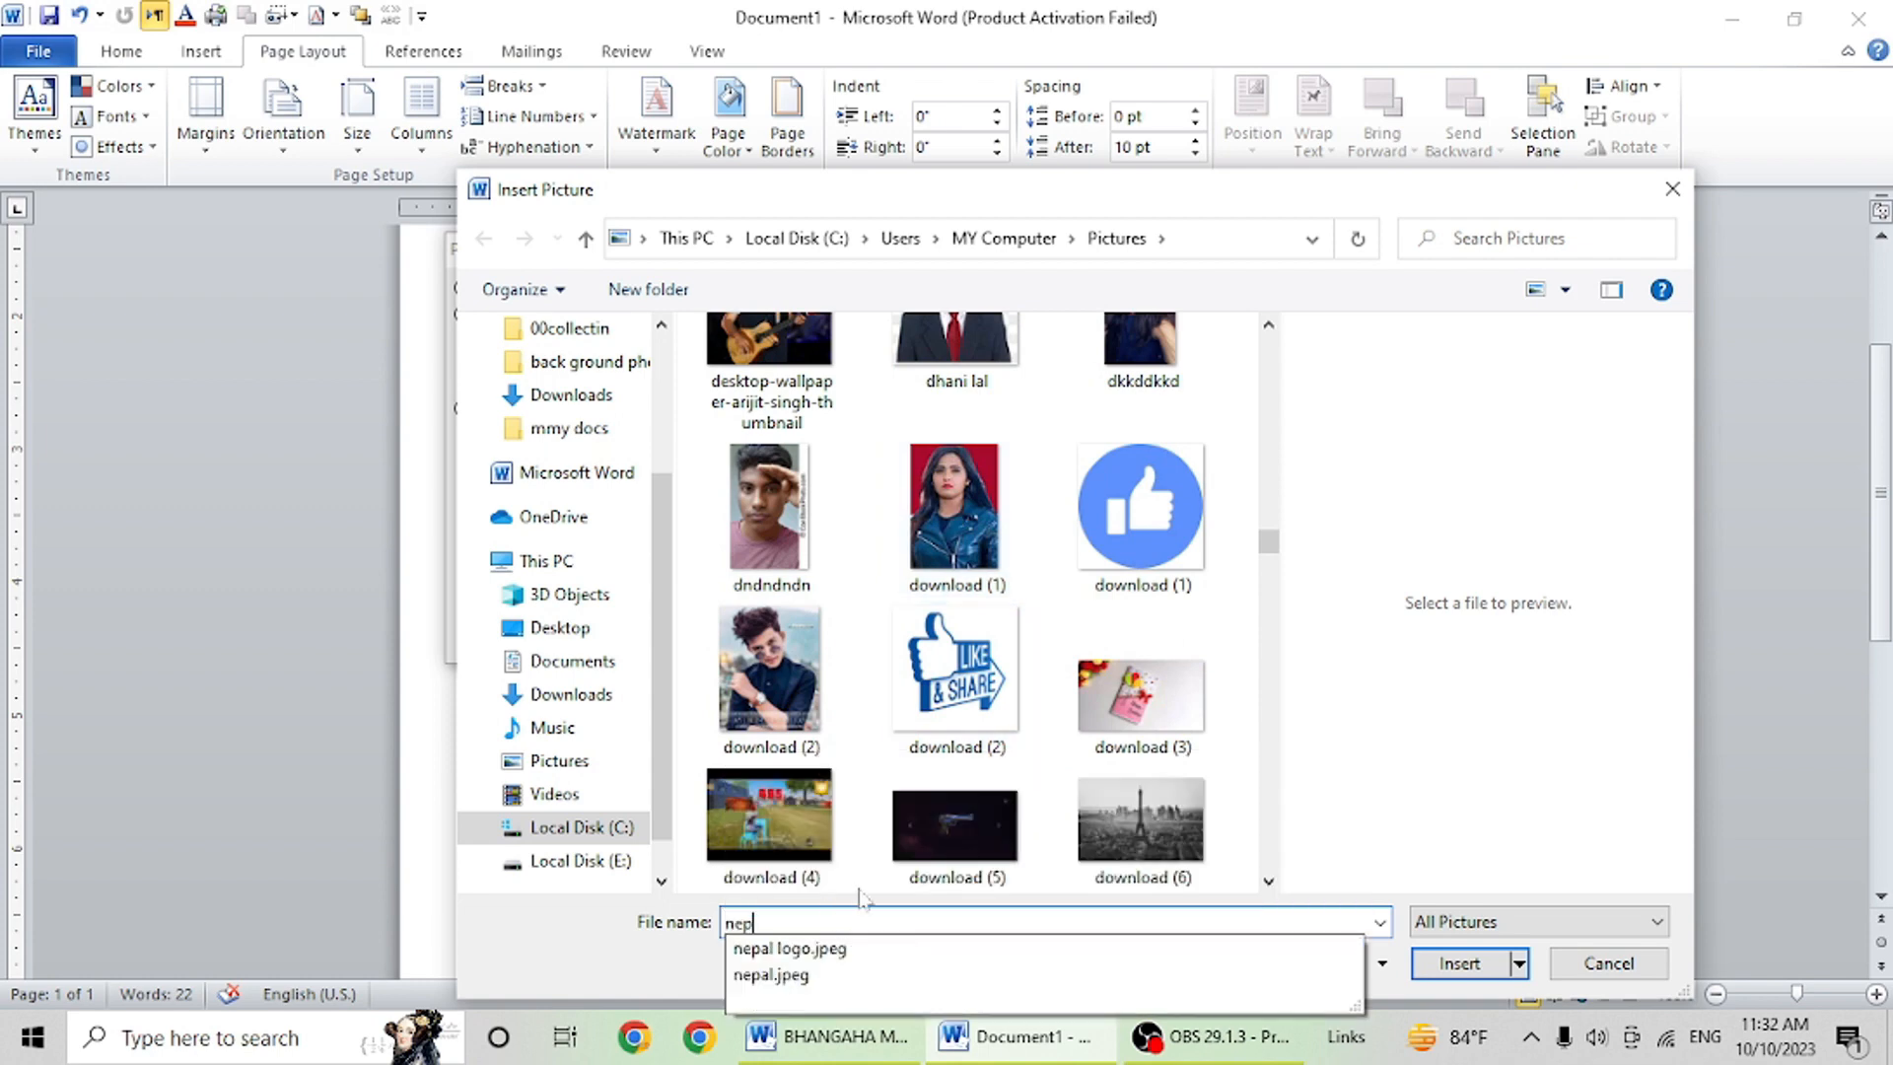
{"action": "left_click", "coordinate": [843, 948]}
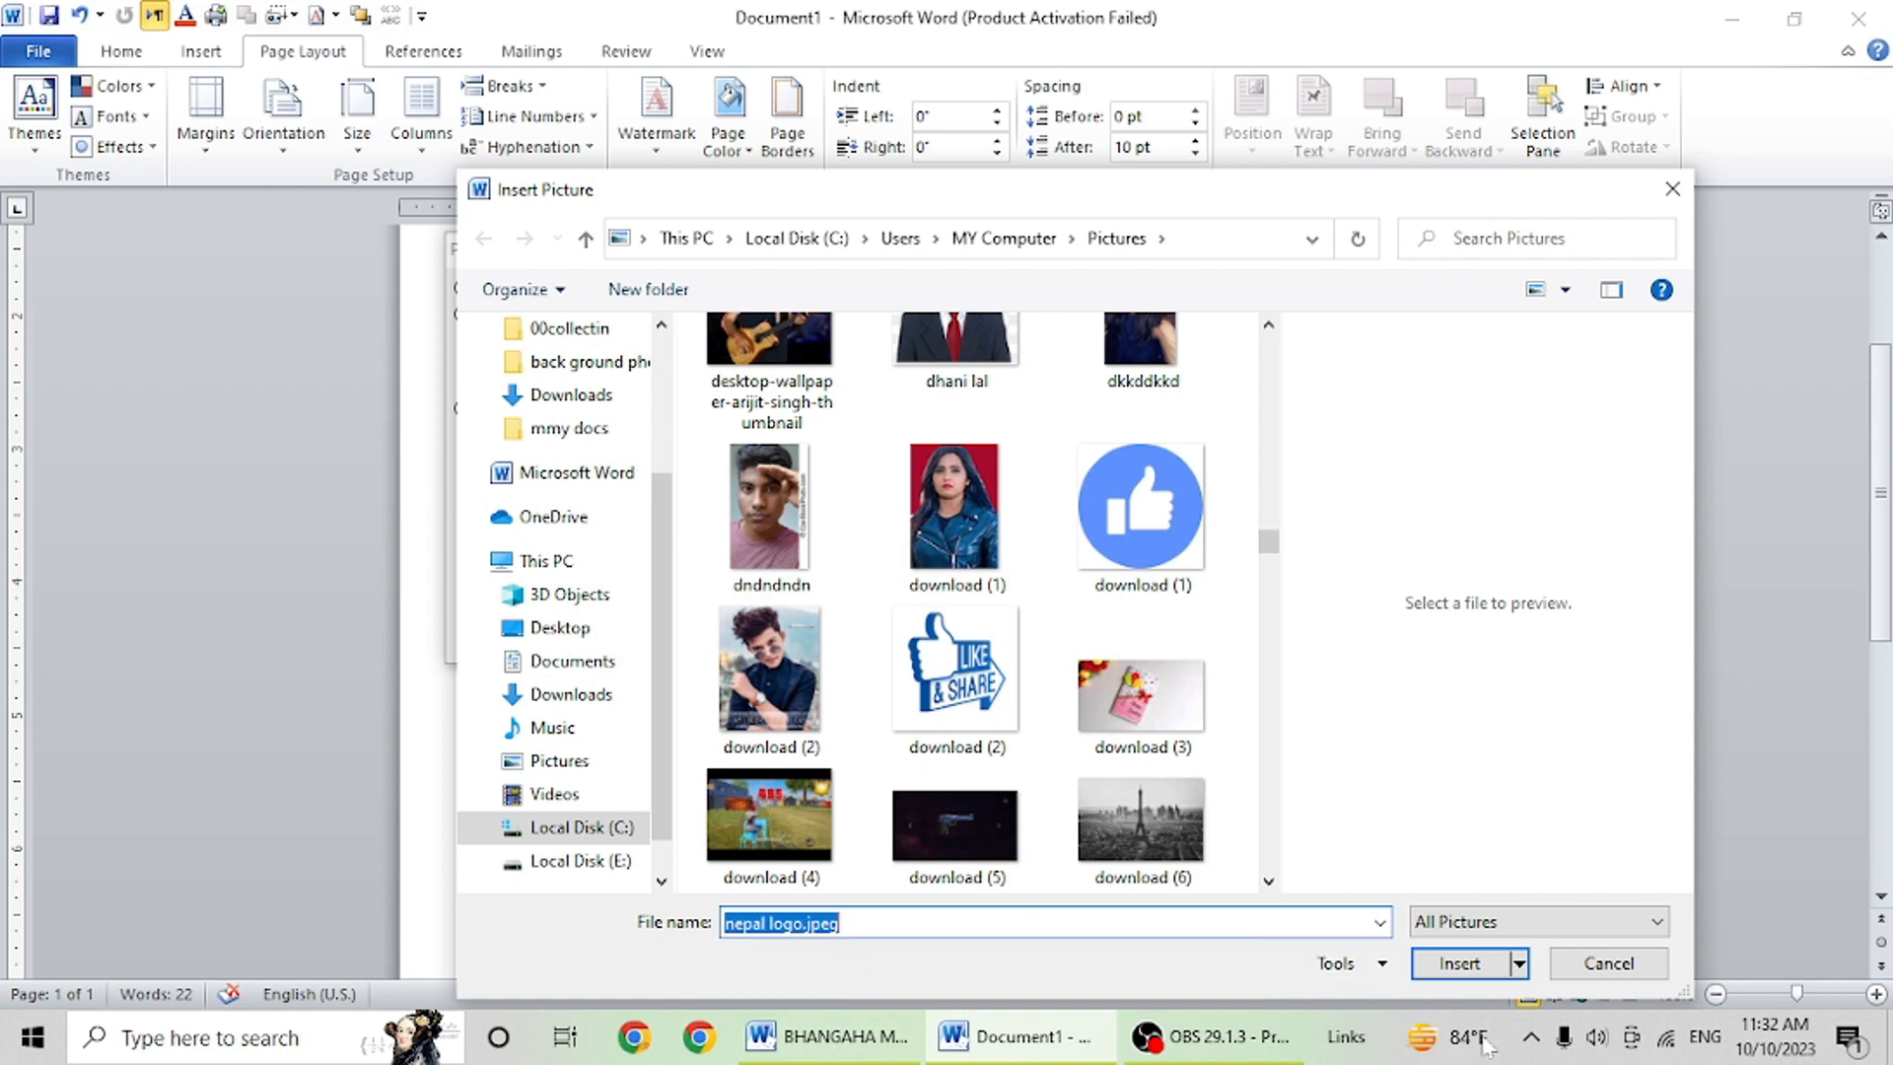
{"action": "left_click", "coordinate": [1491, 964]}
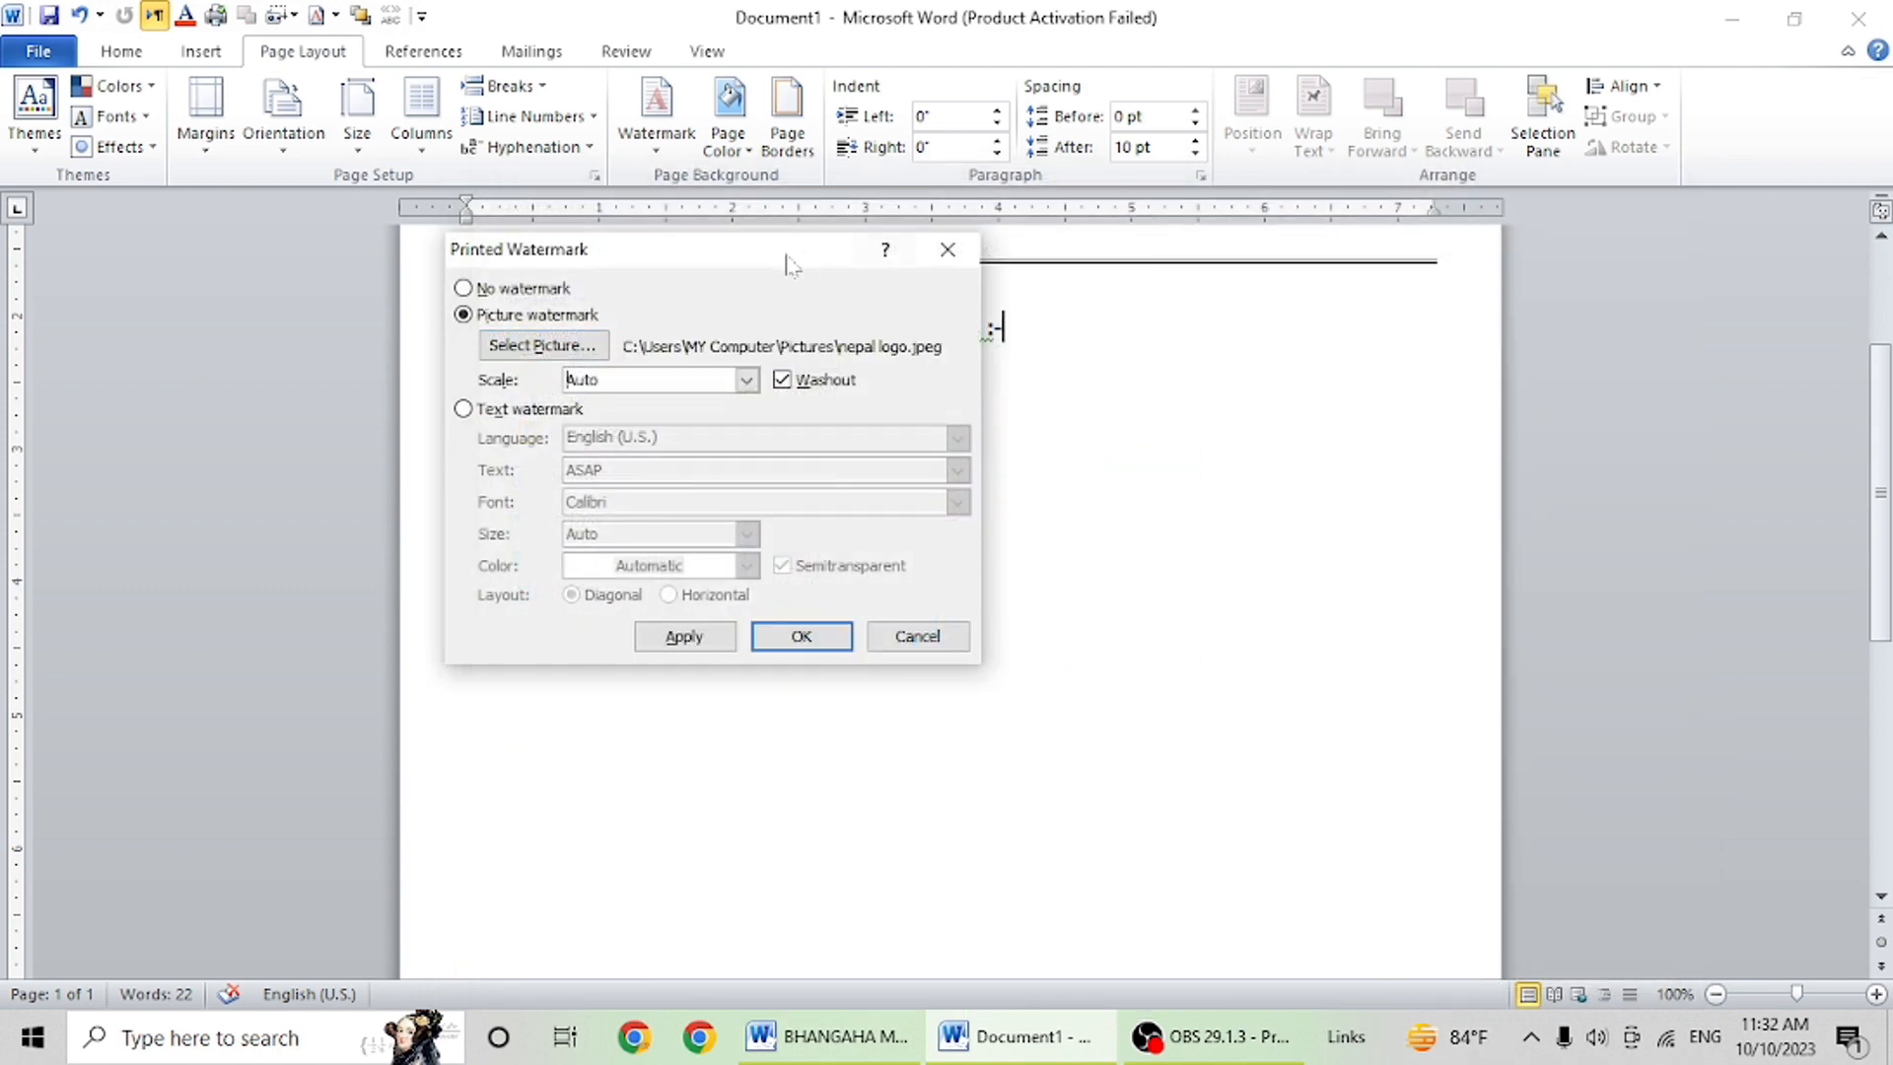
Apply the emblem picture watermark to the page with Auto scale and Washout, and close the watermark settings.
{"action": "left_click_drag", "start_coordinate": [778, 259], "coordinate": [966, 426]}
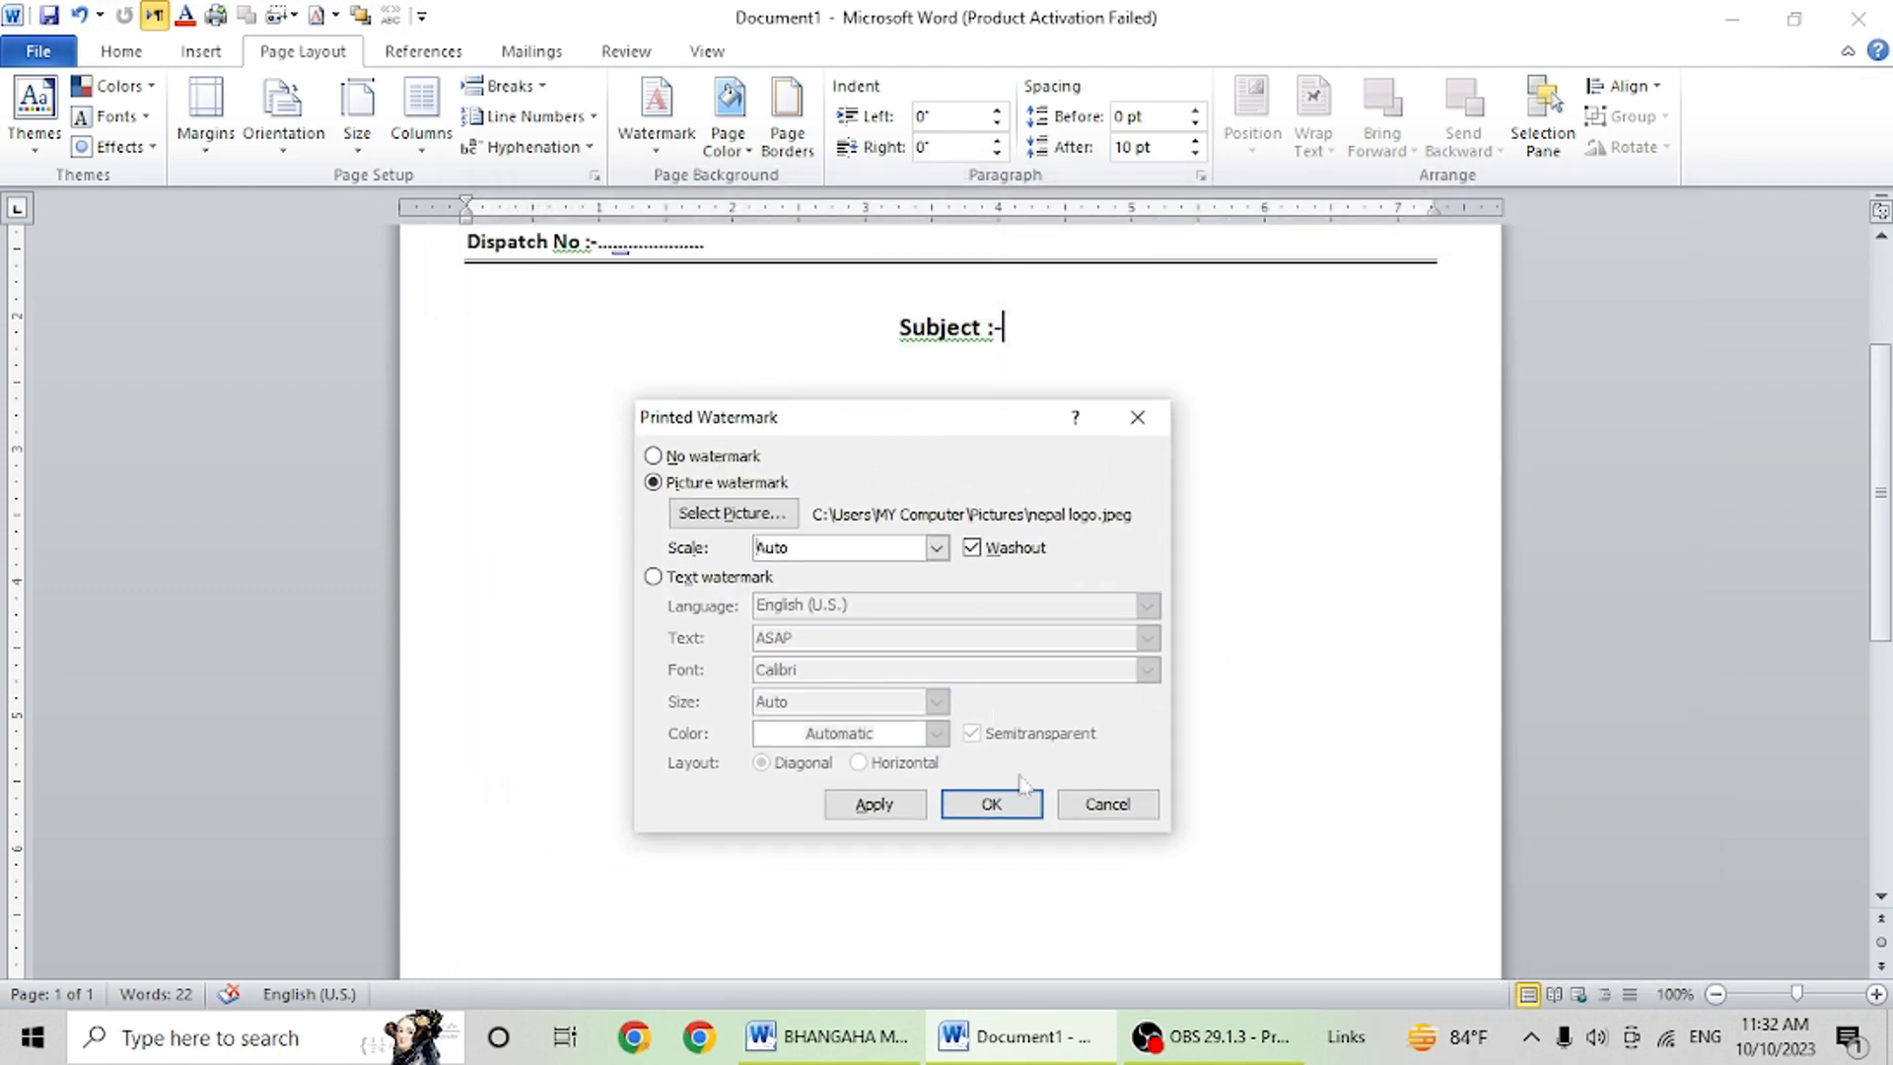
{"action": "left_click", "coordinate": [900, 807]}
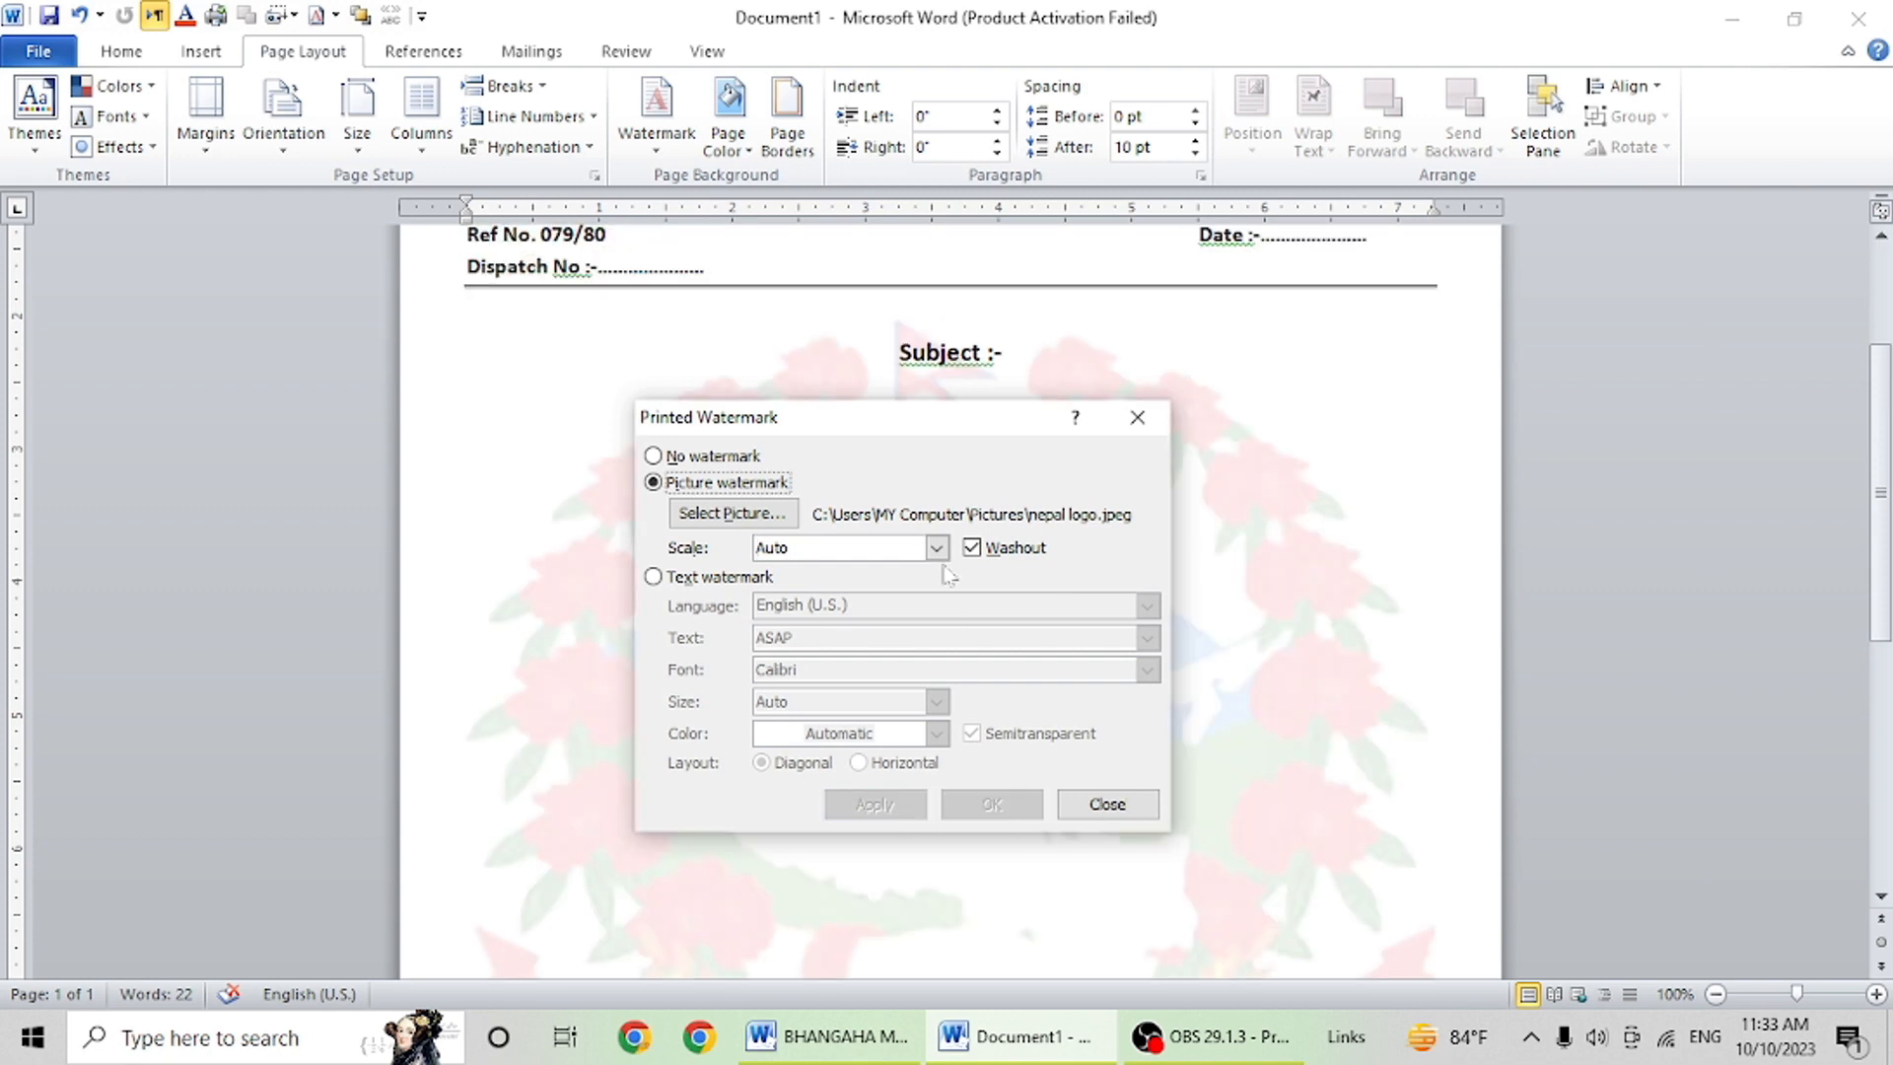
{"action": "left_click_drag", "start_coordinate": [937, 419], "coordinate": [1114, 355]}
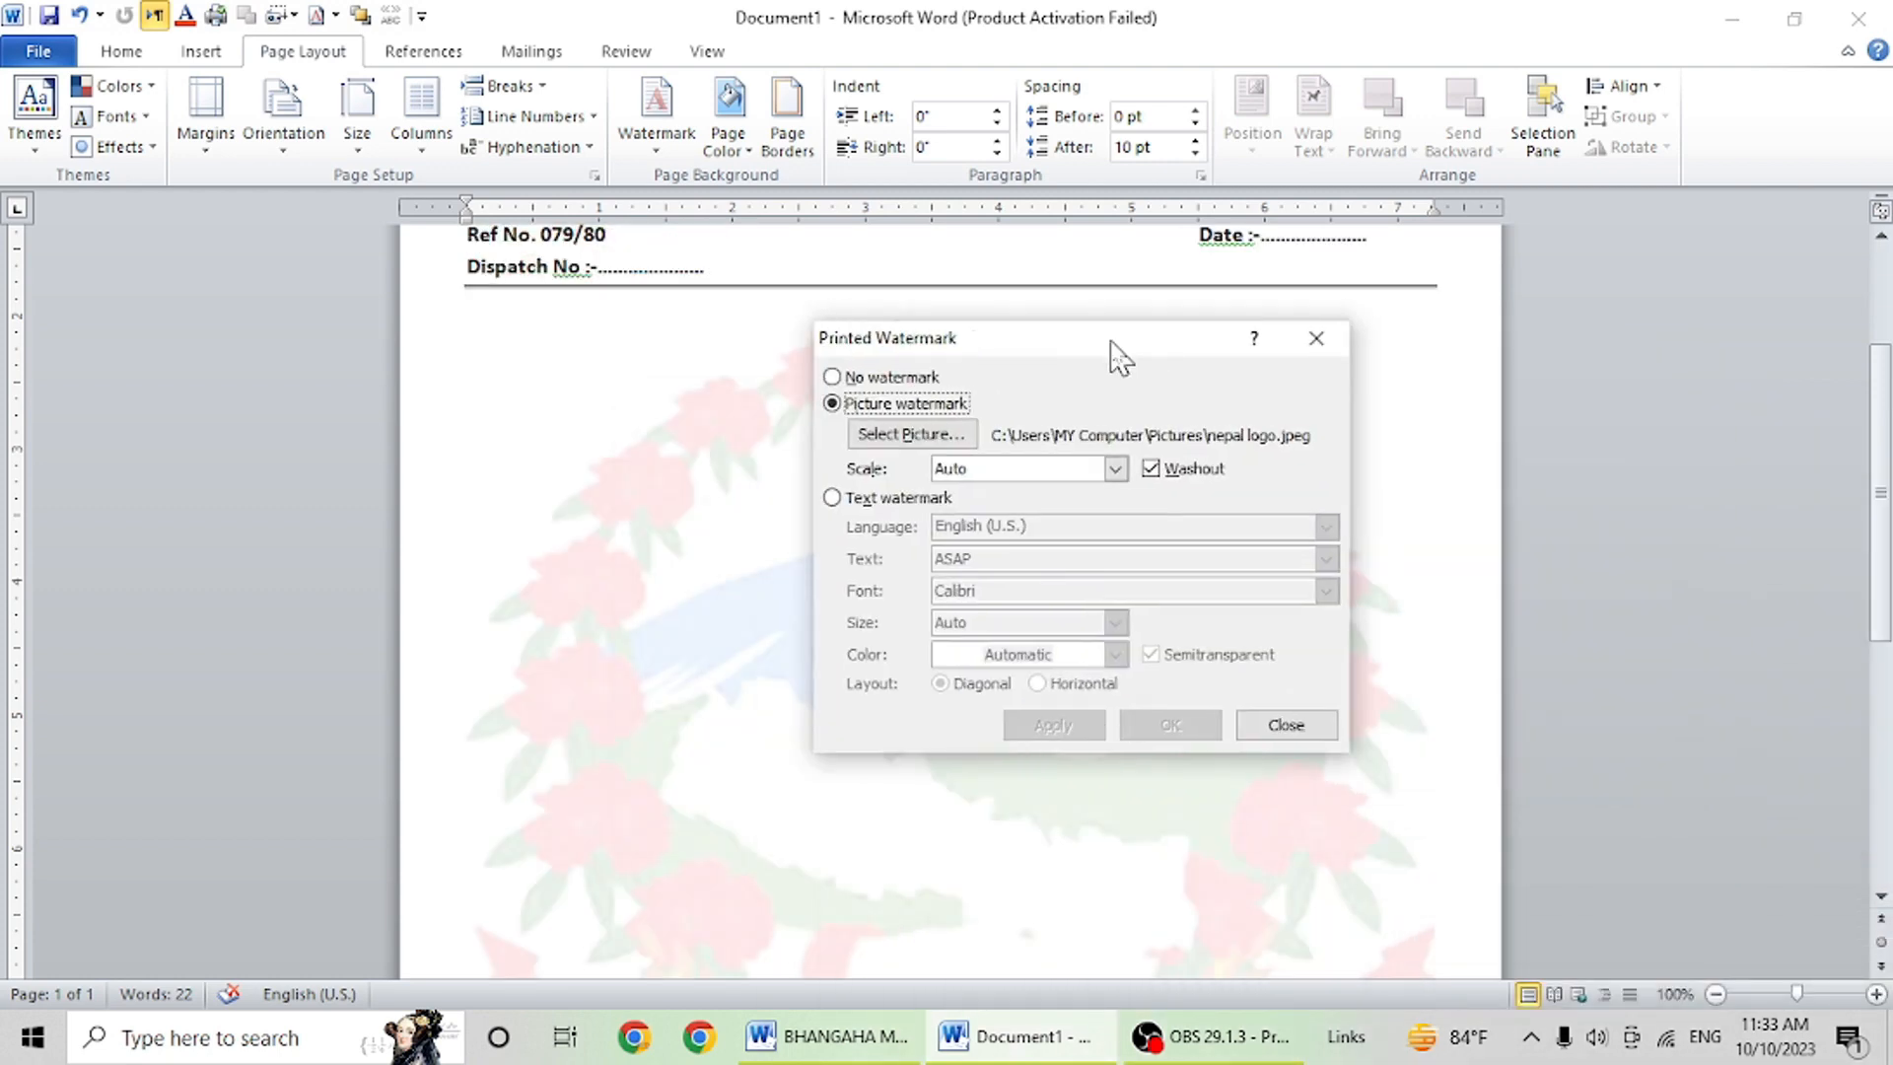
{"action": "left_click", "coordinate": [1270, 727]}
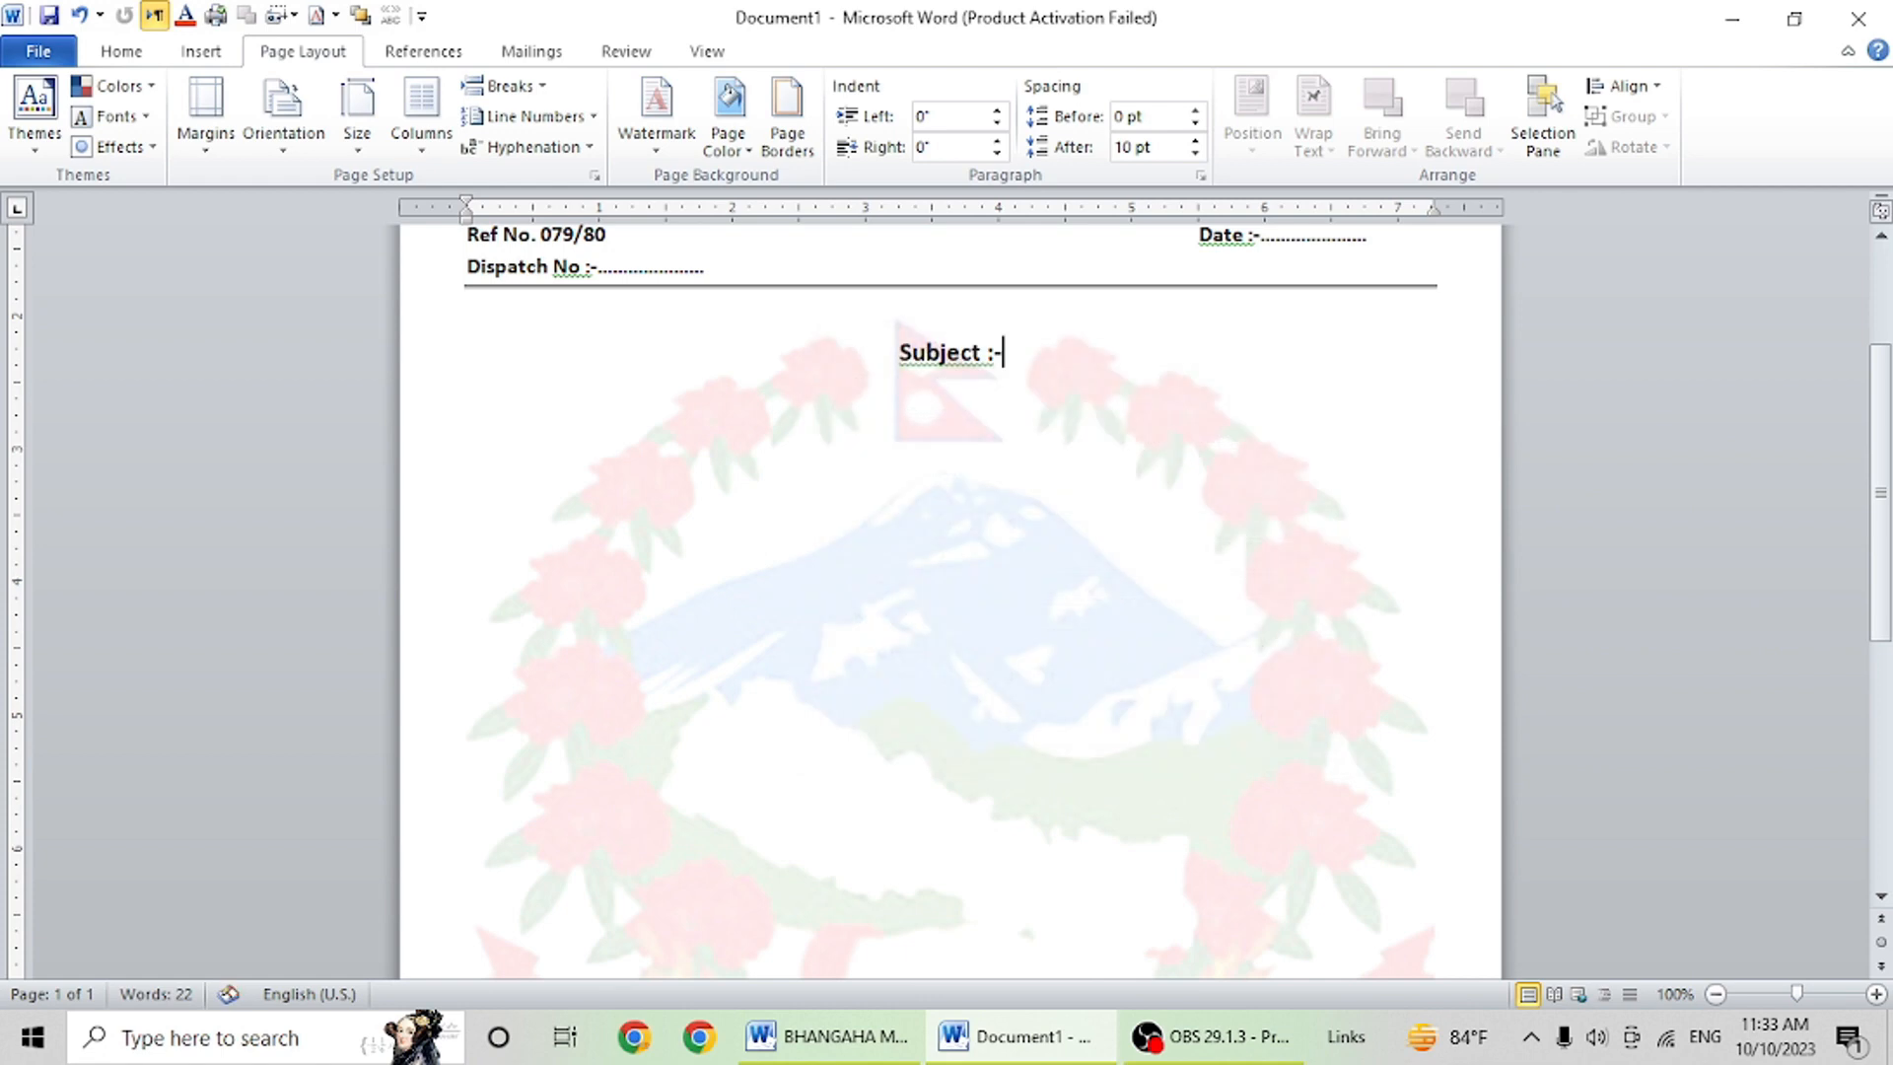
Review the whole letterhead page, checking the watermark, the Subject line, the reference lines and the heading.
{"action": "scroll", "coordinate": [1272, 734], "scroll_direction": "down", "scroll_amount": 10}
{"action": "scroll", "coordinate": [949, 592], "scroll_direction": "up", "scroll_amount": 9}
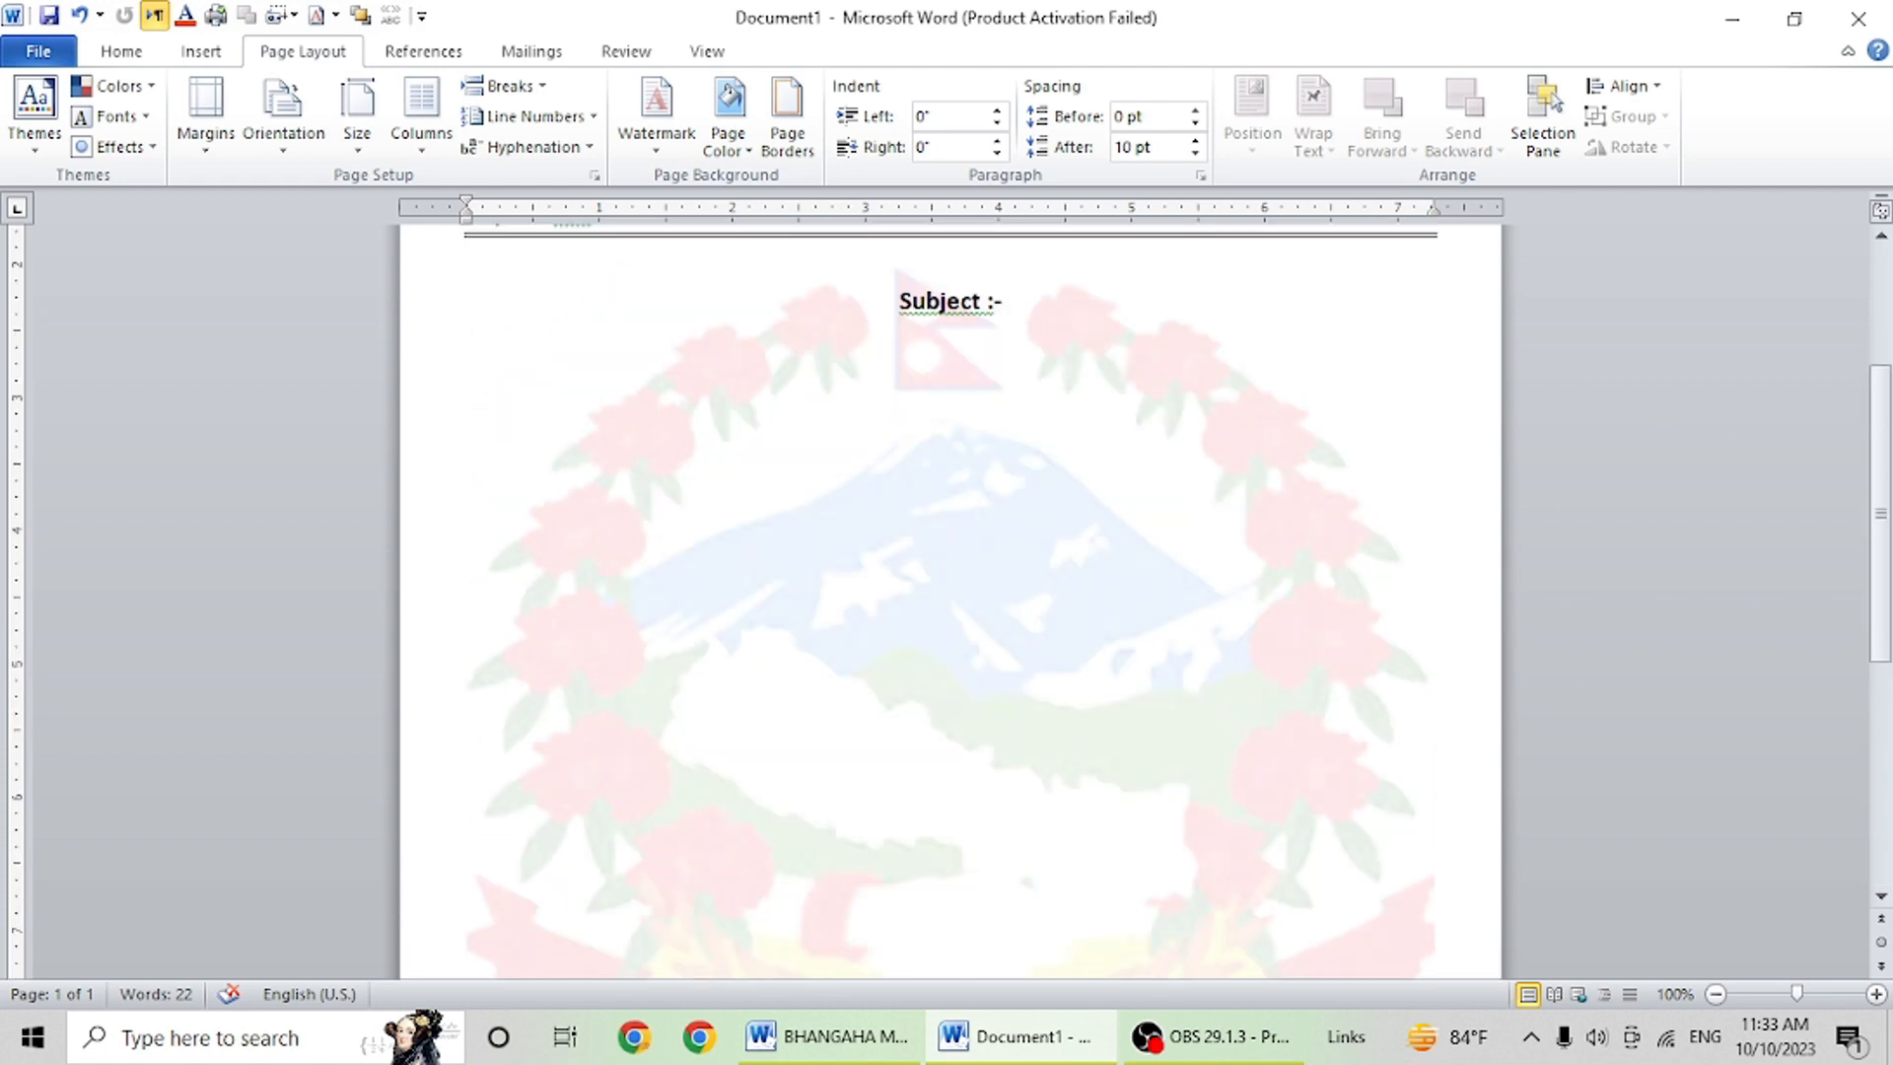
{"action": "scroll", "coordinate": [949, 592], "scroll_direction": "up", "scroll_amount": 3}
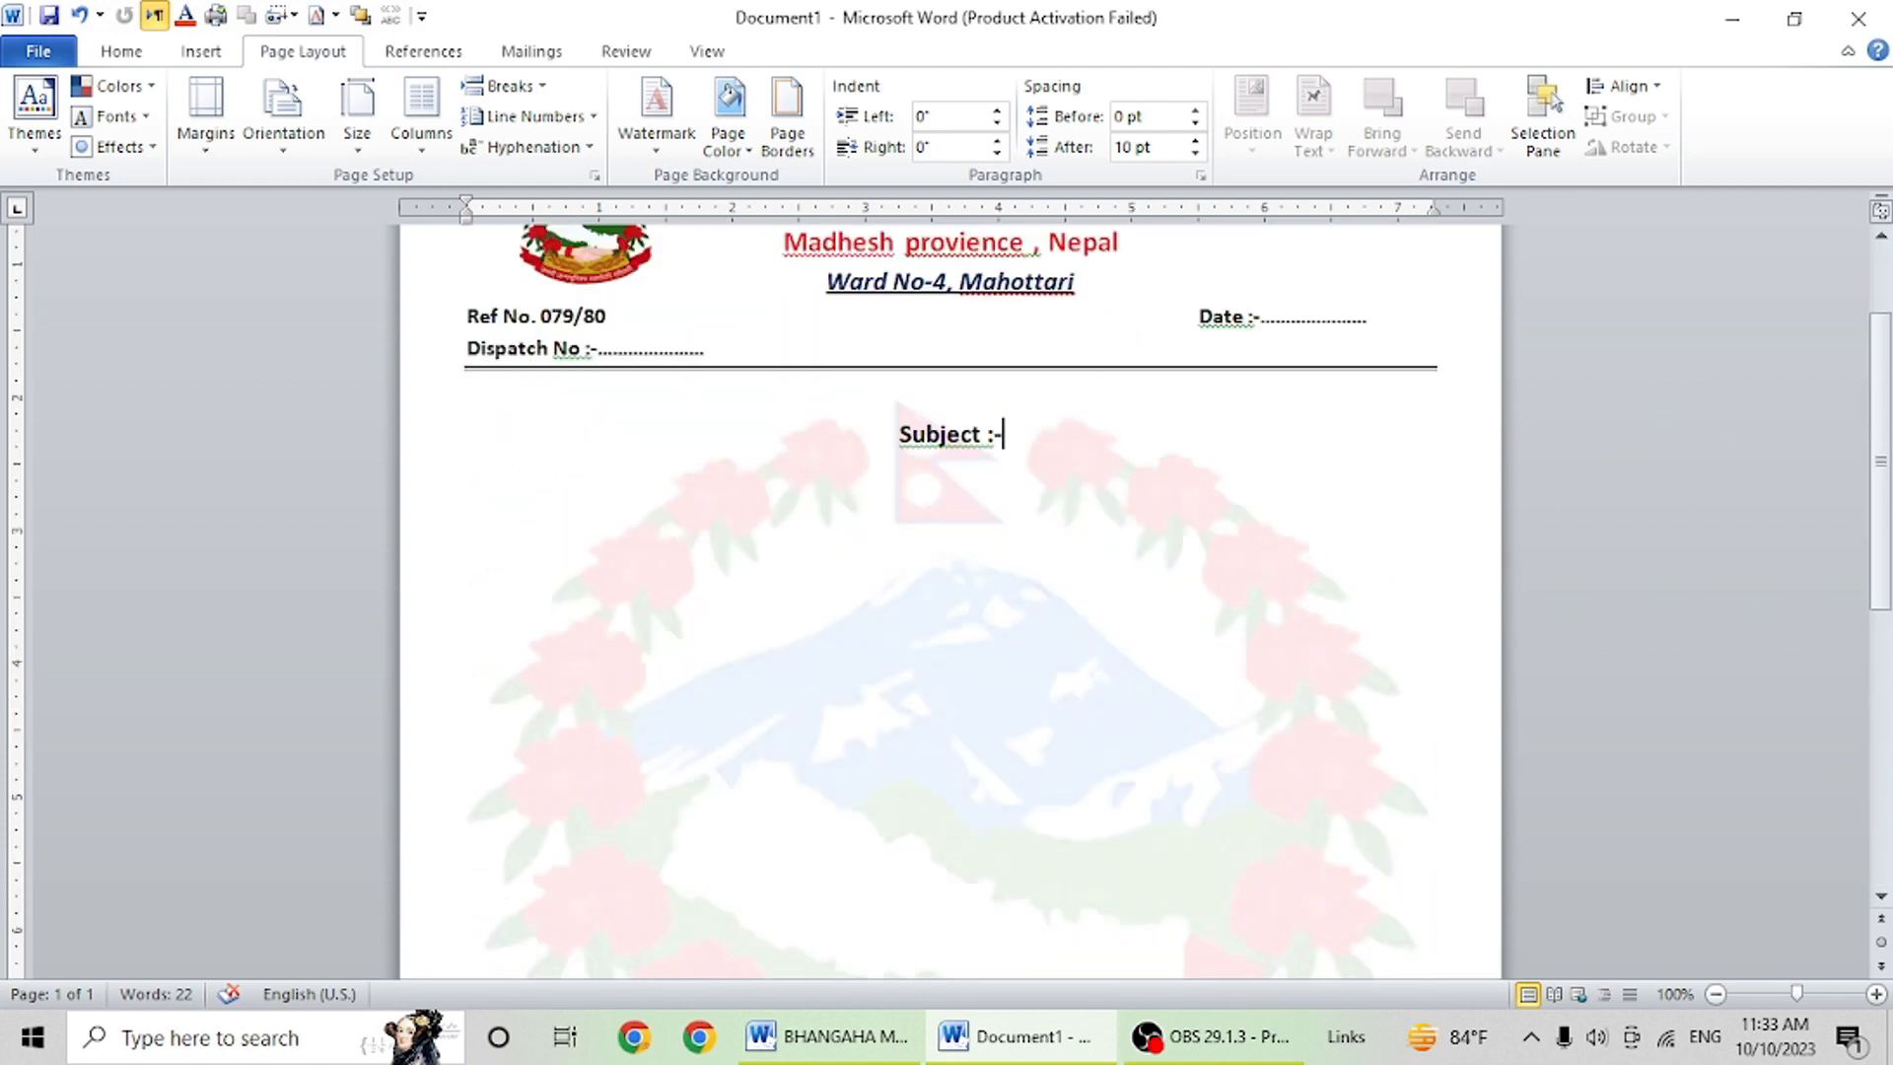
{"action": "scroll", "coordinate": [1094, 443], "scroll_direction": "up", "scroll_amount": 4}
{"action": "left_click", "coordinate": [1083, 465]}
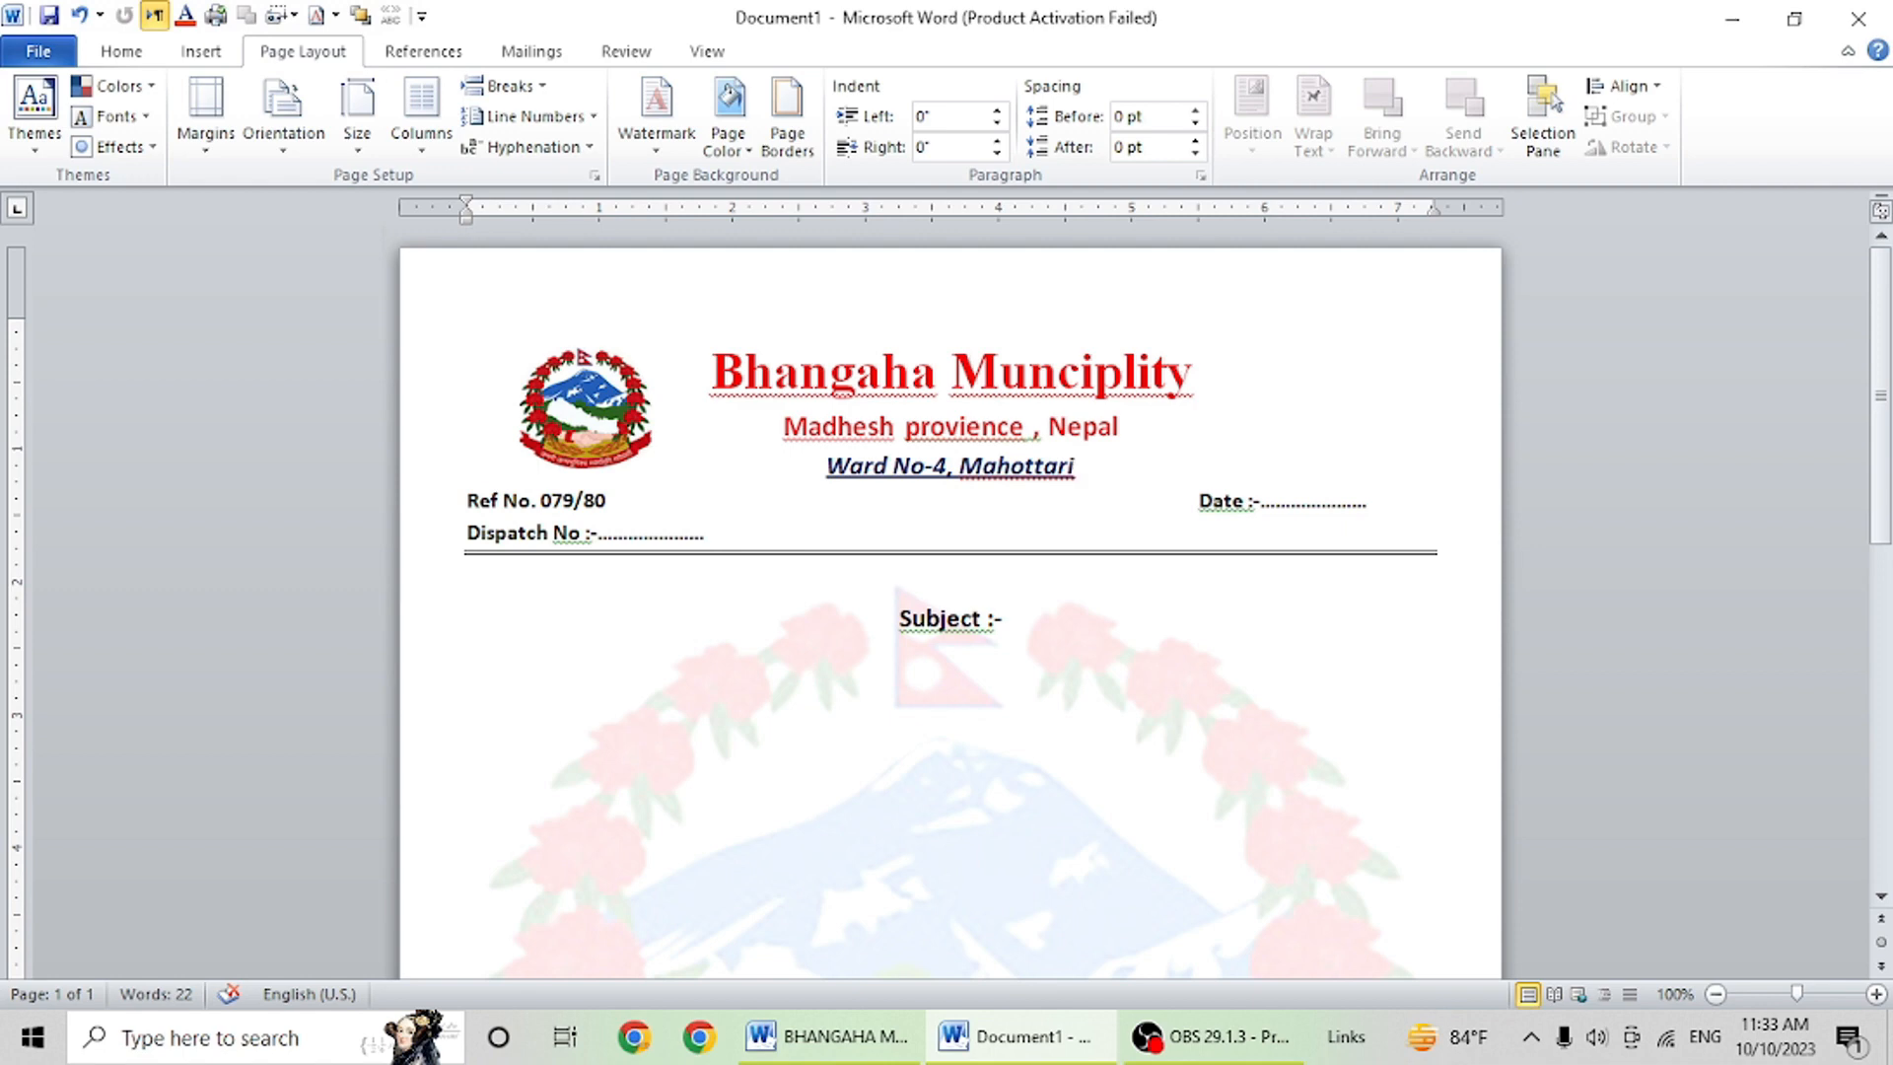
{"action": "left_click_drag", "start_coordinate": [1003, 619], "coordinate": [899, 631]}
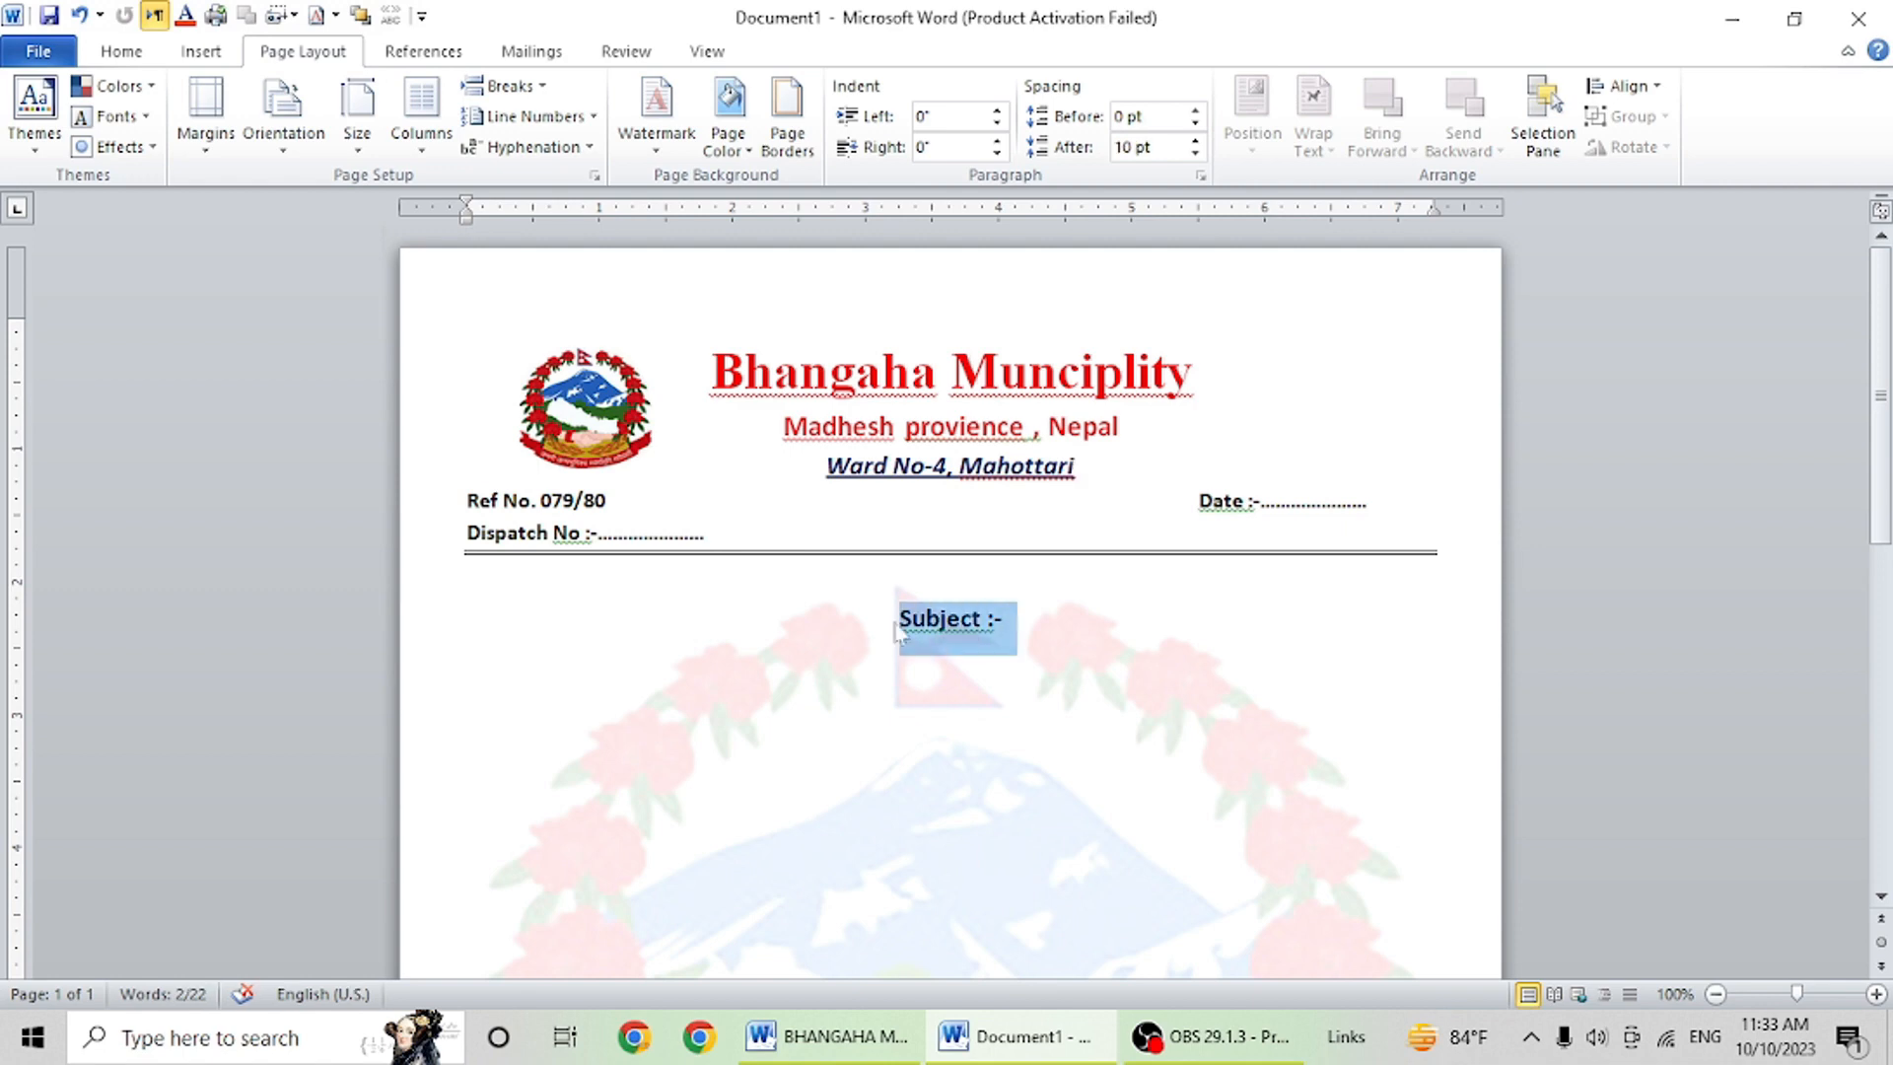
{"action": "left_click", "coordinate": [1027, 540]}
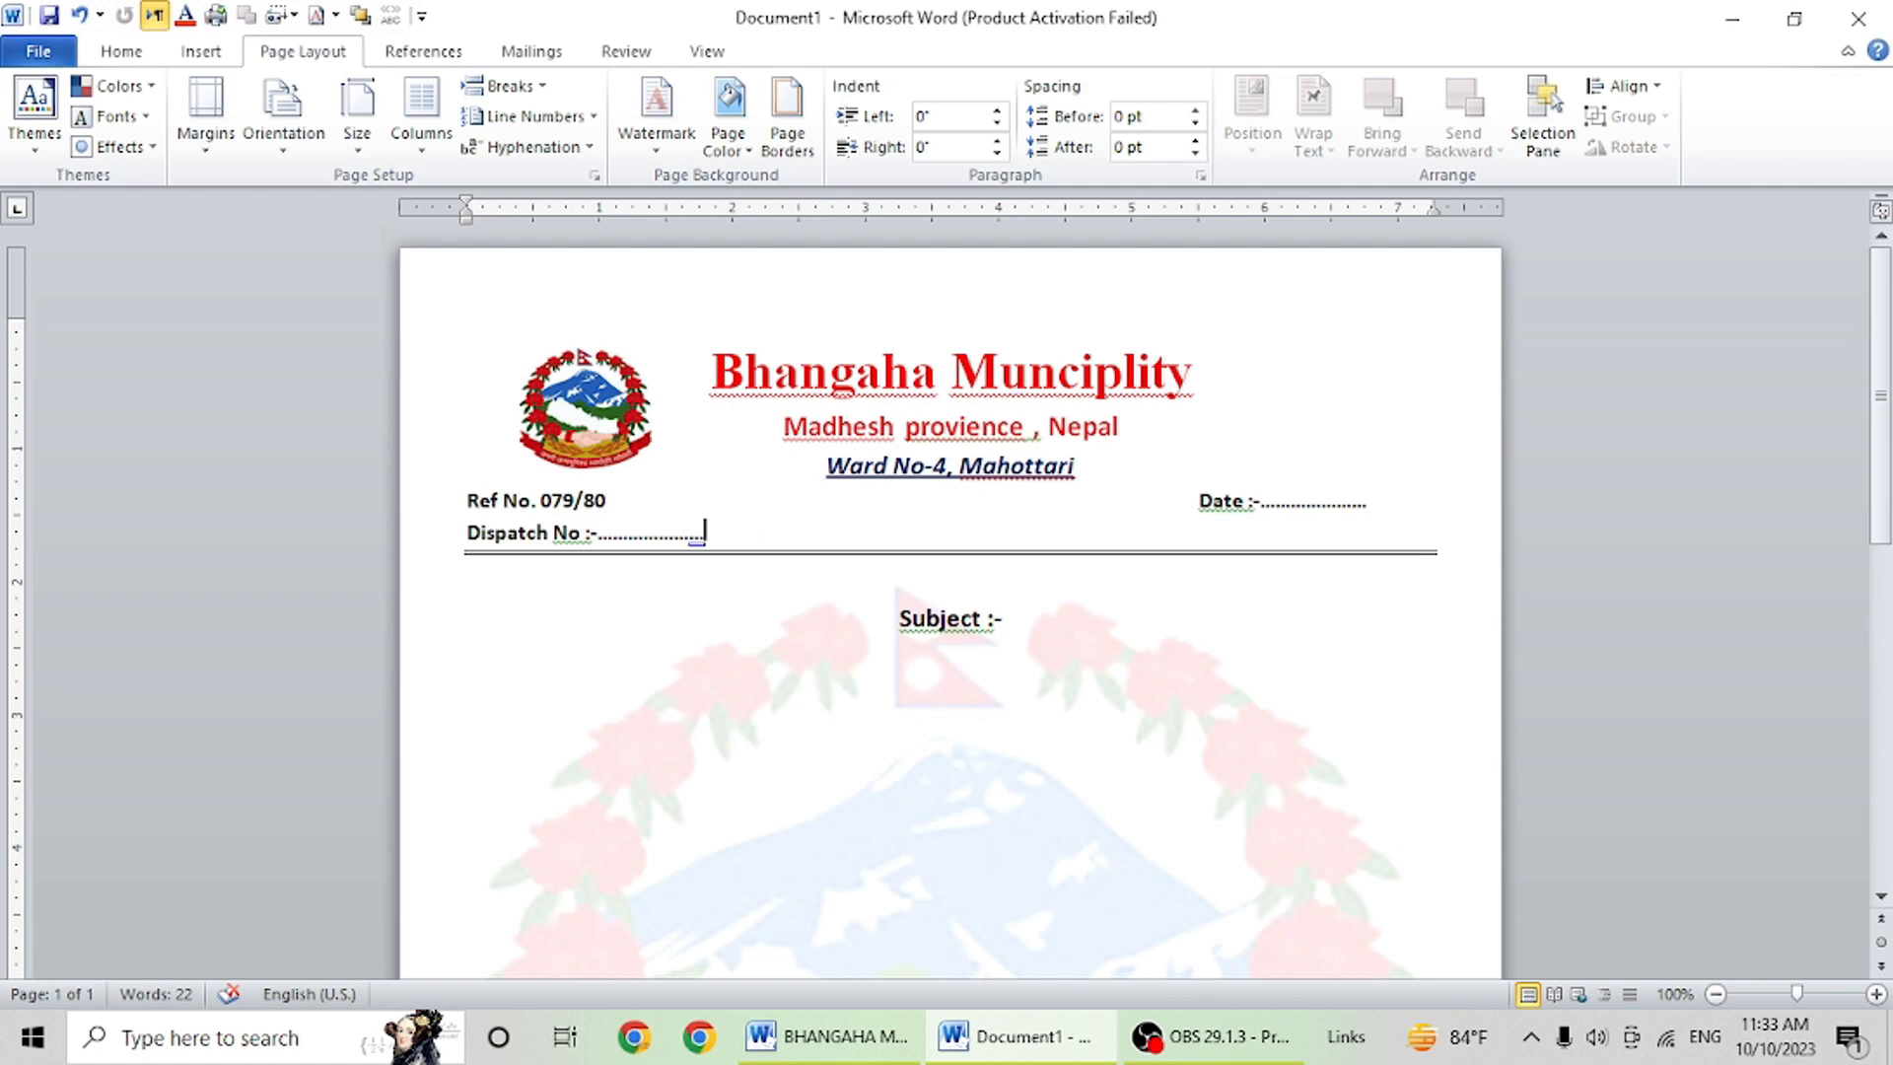
{"action": "left_click", "coordinate": [949, 371]}
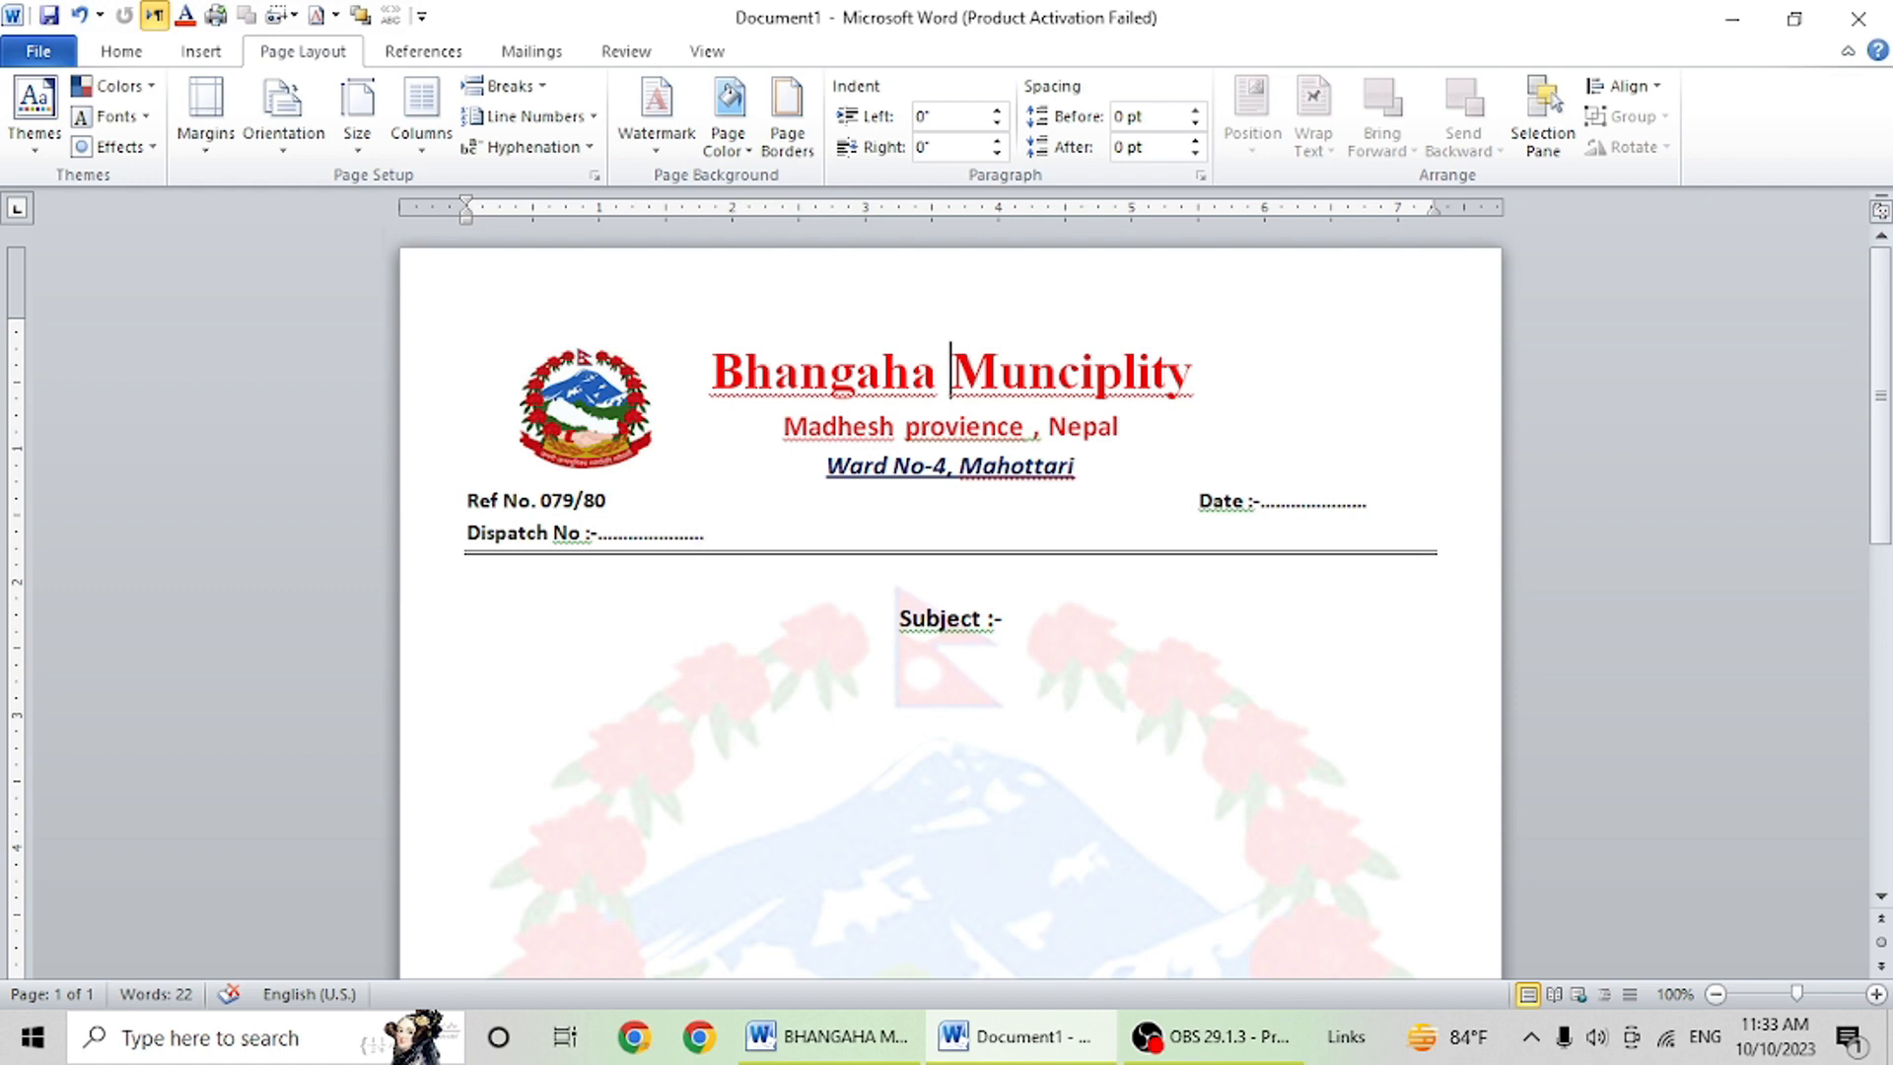